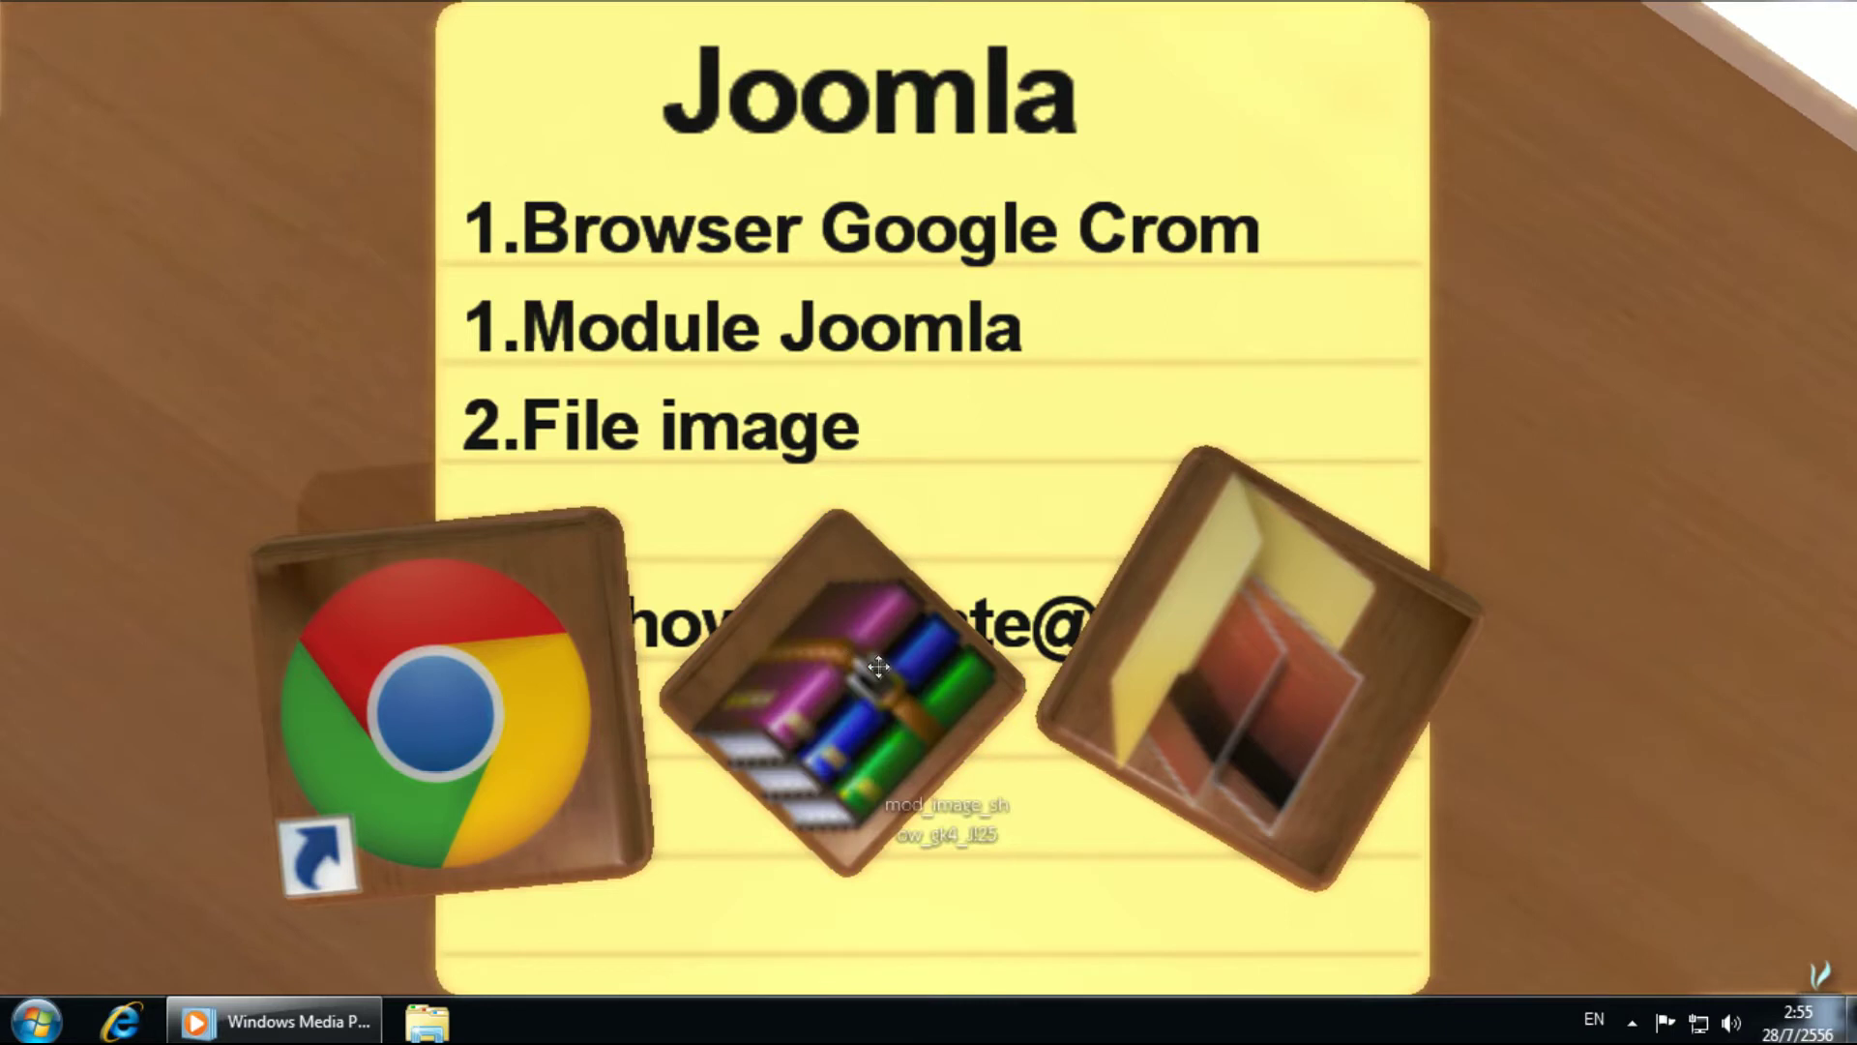
left_click(859, 655)
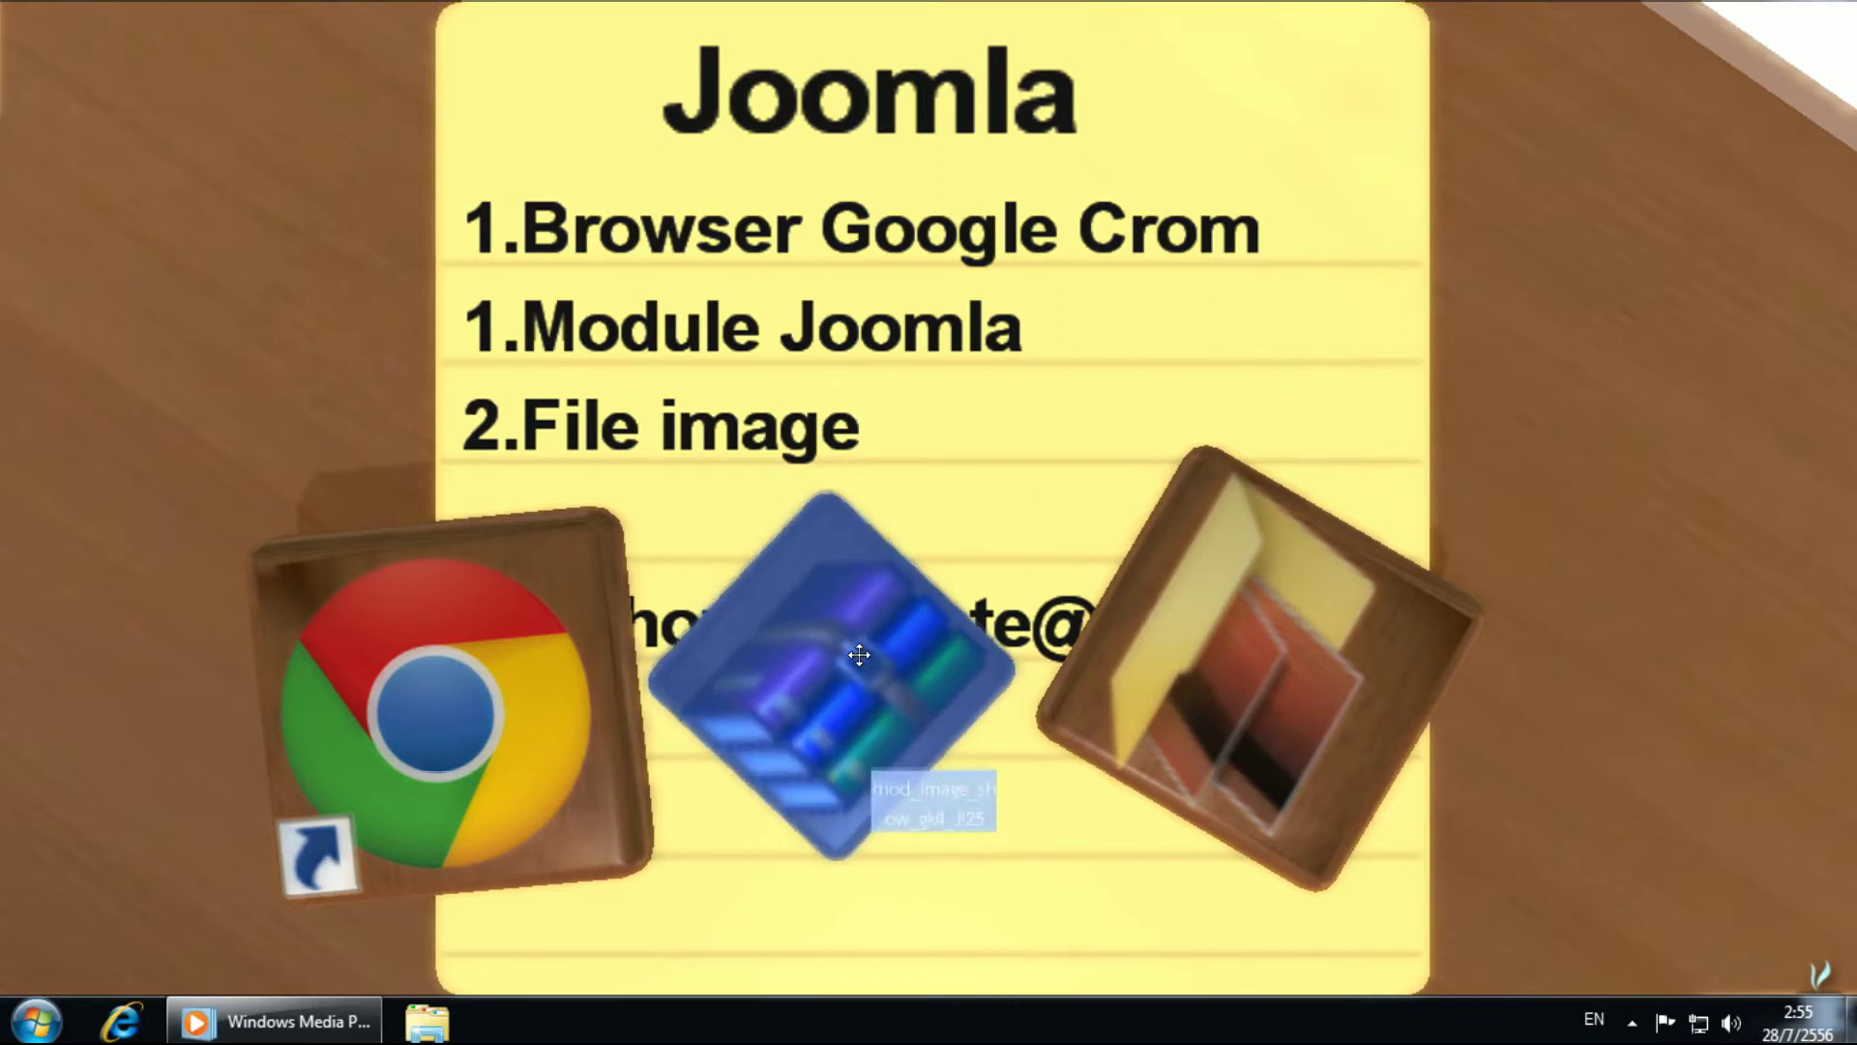
left_click(1205, 630)
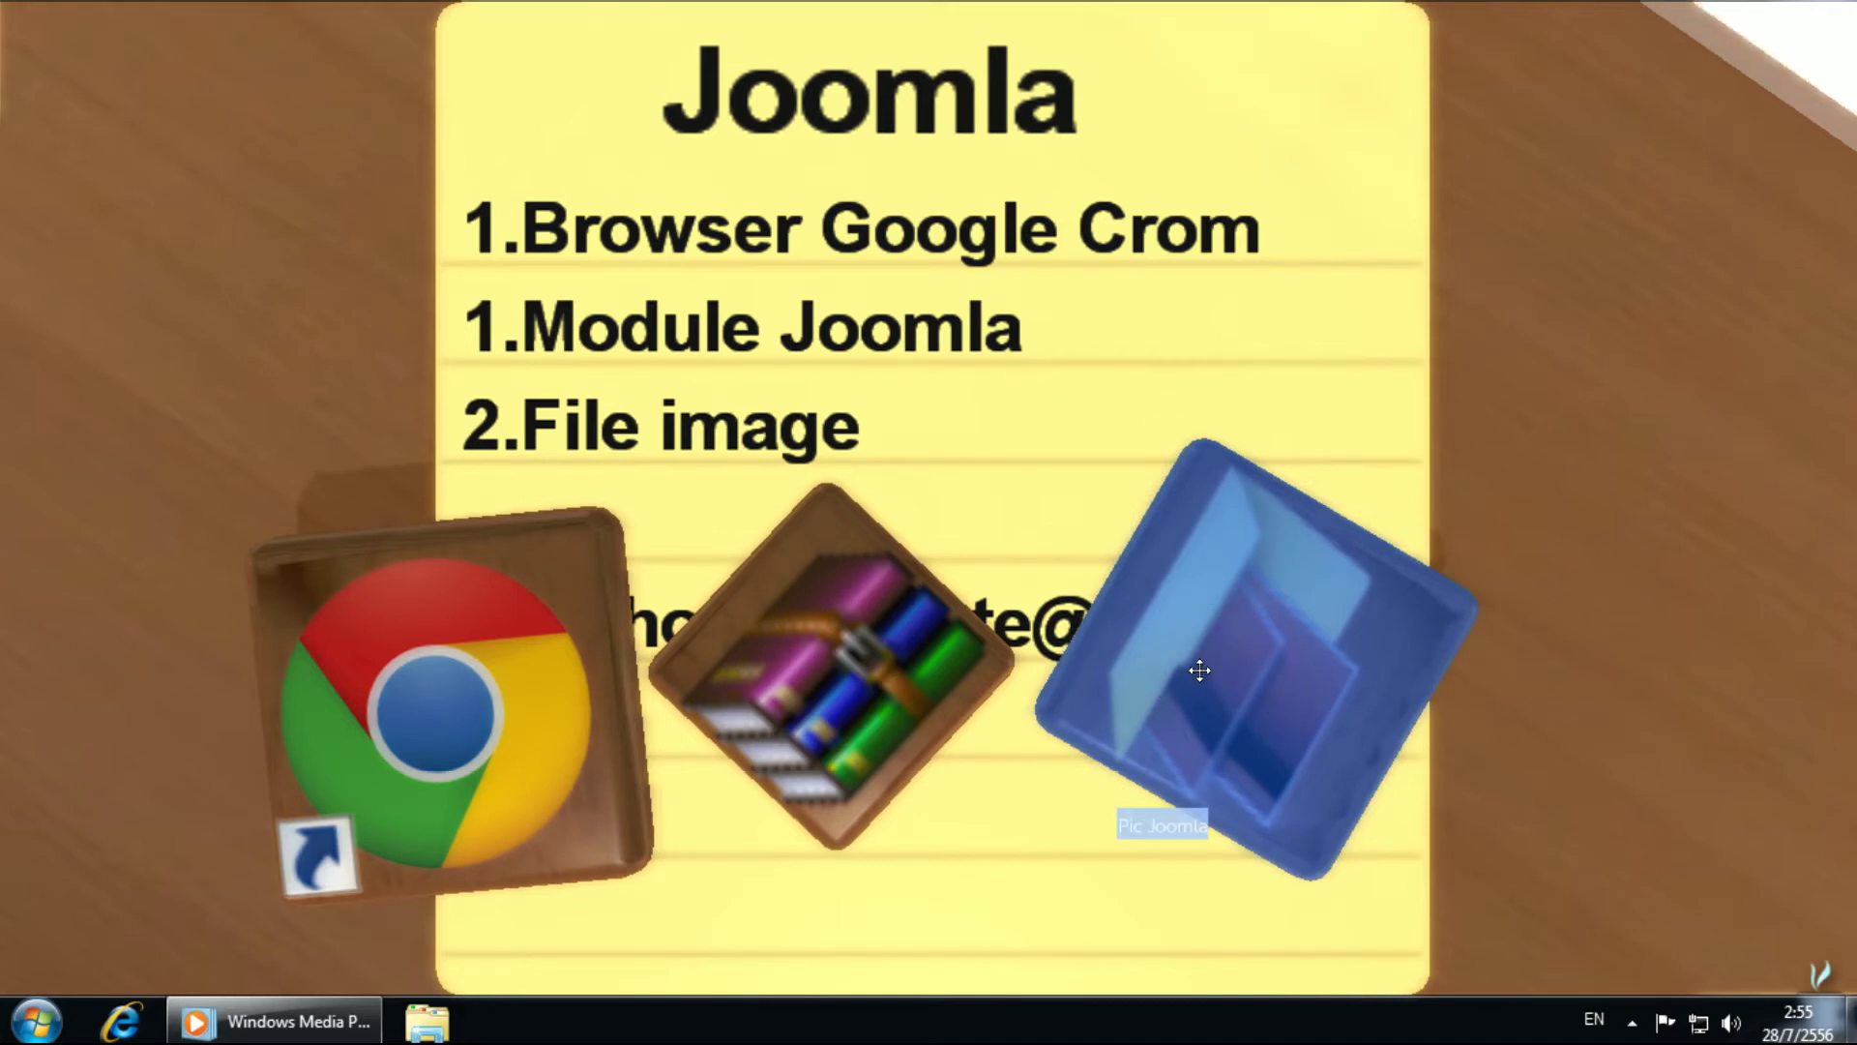
left_click(1604, 586)
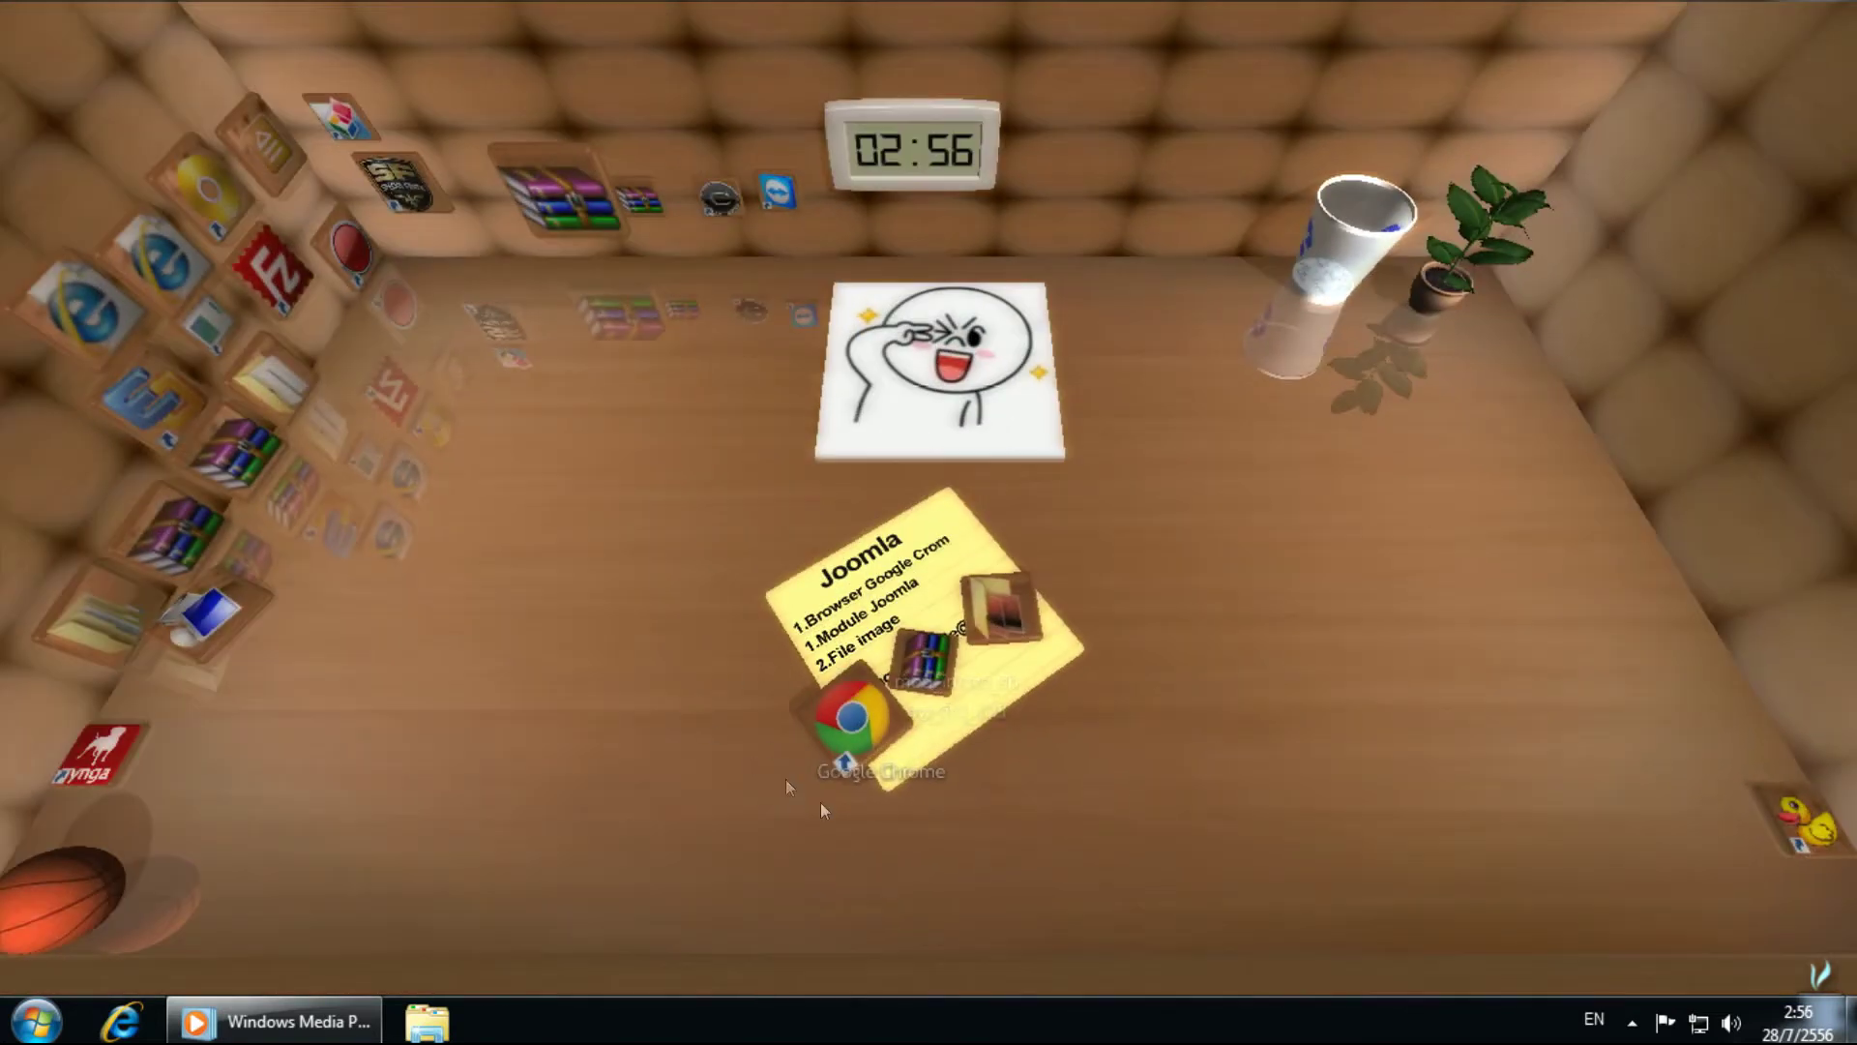
Step: Open Google Chrome and go to localhost/web/administrator
left_click(833, 698)
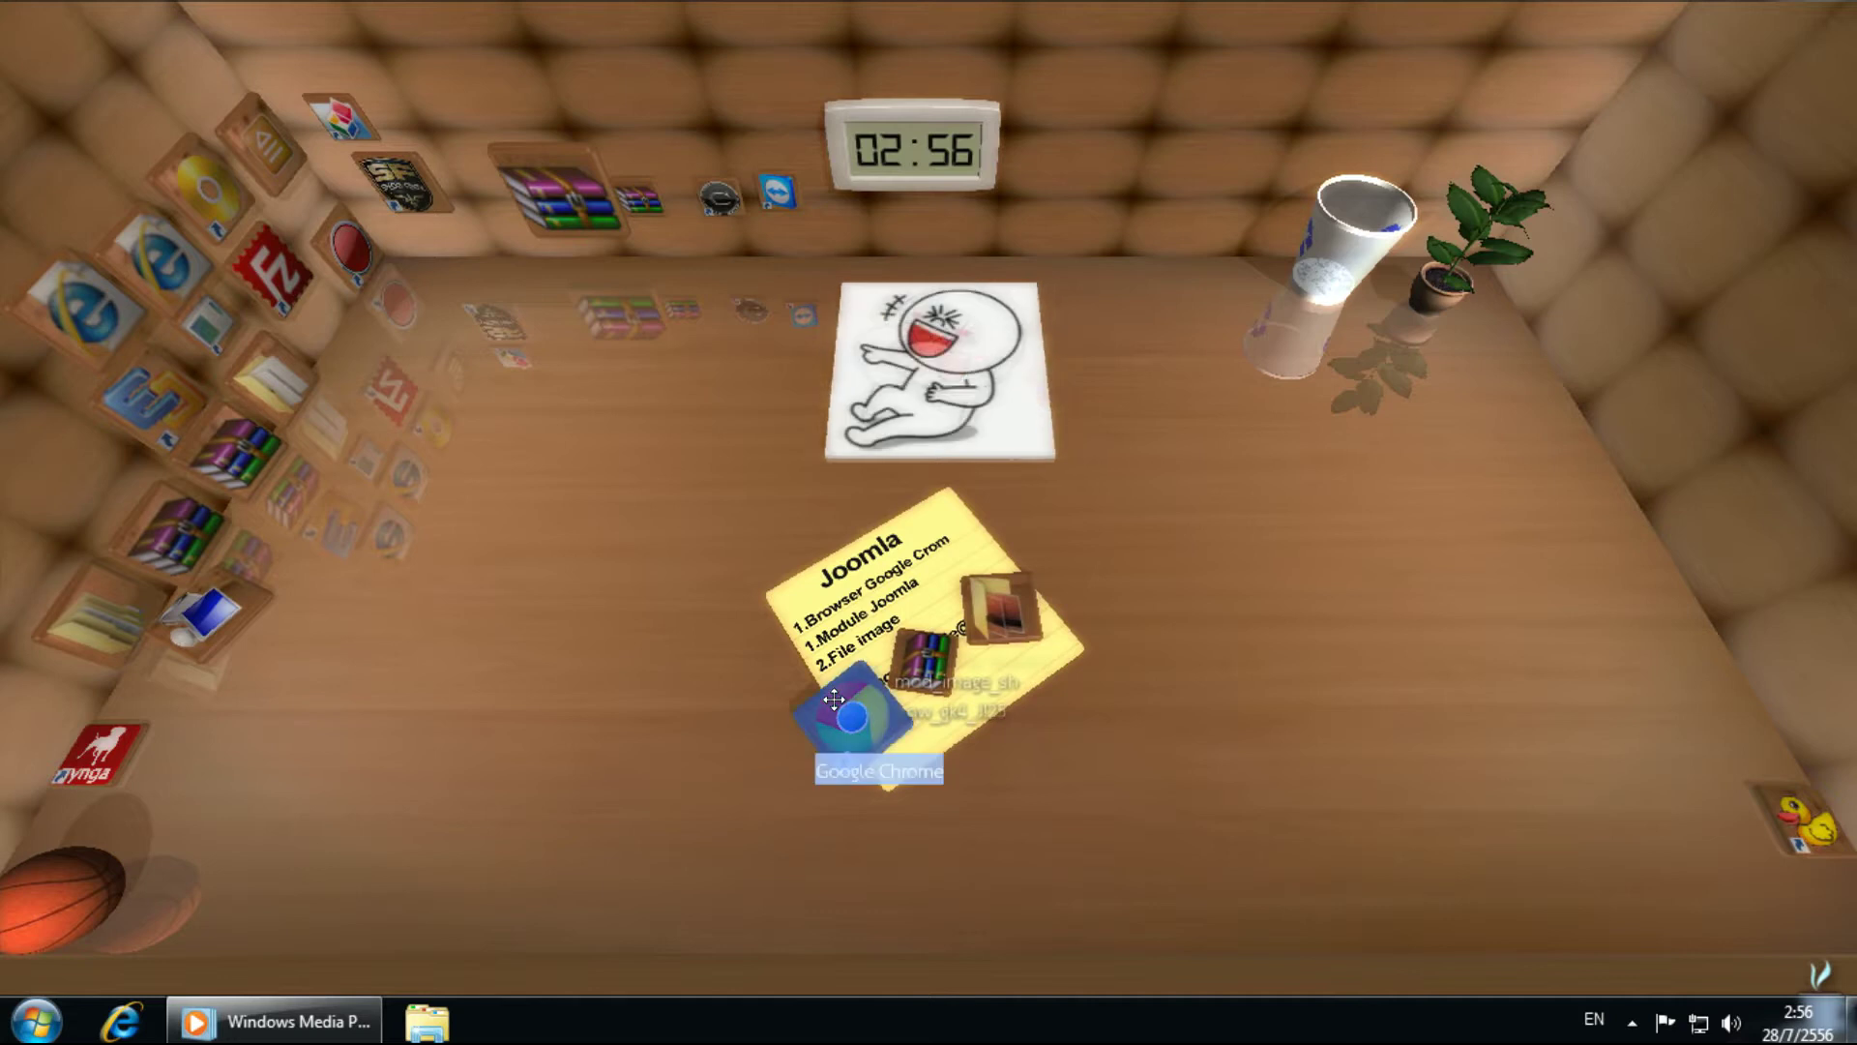
double_click(834, 698)
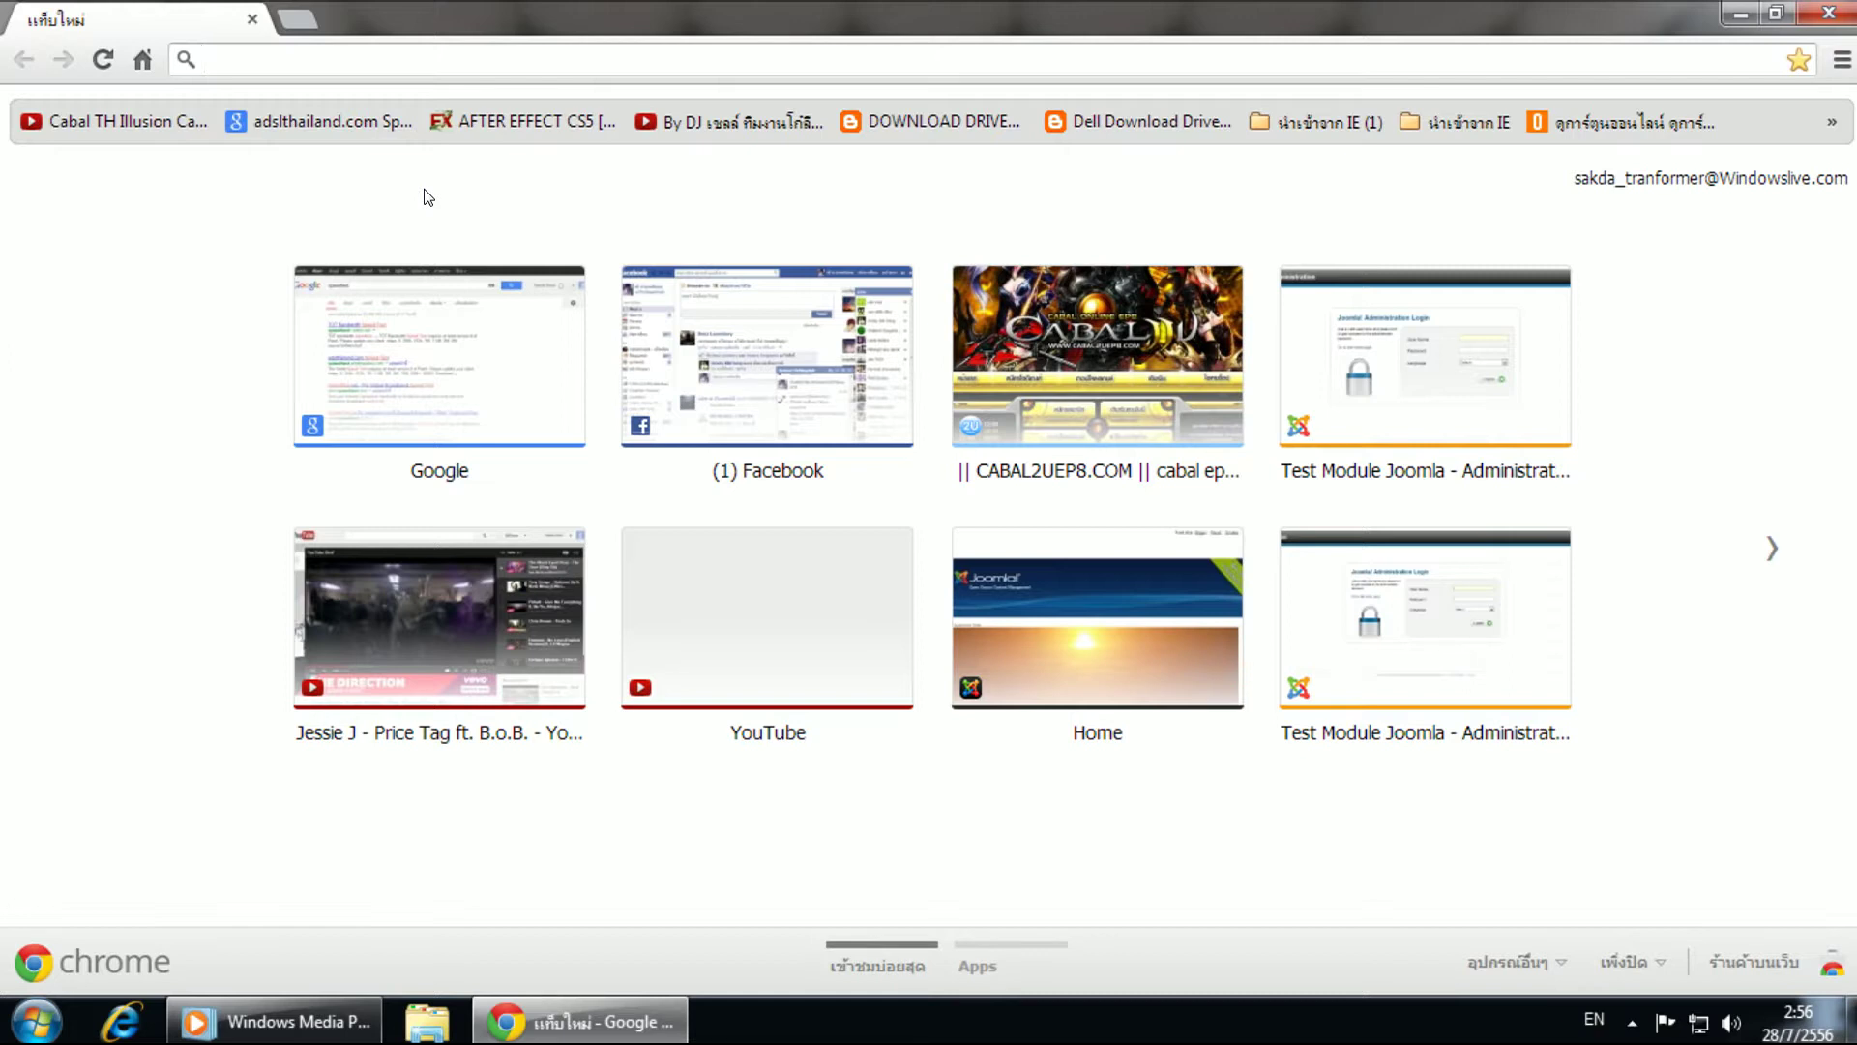
type("local")
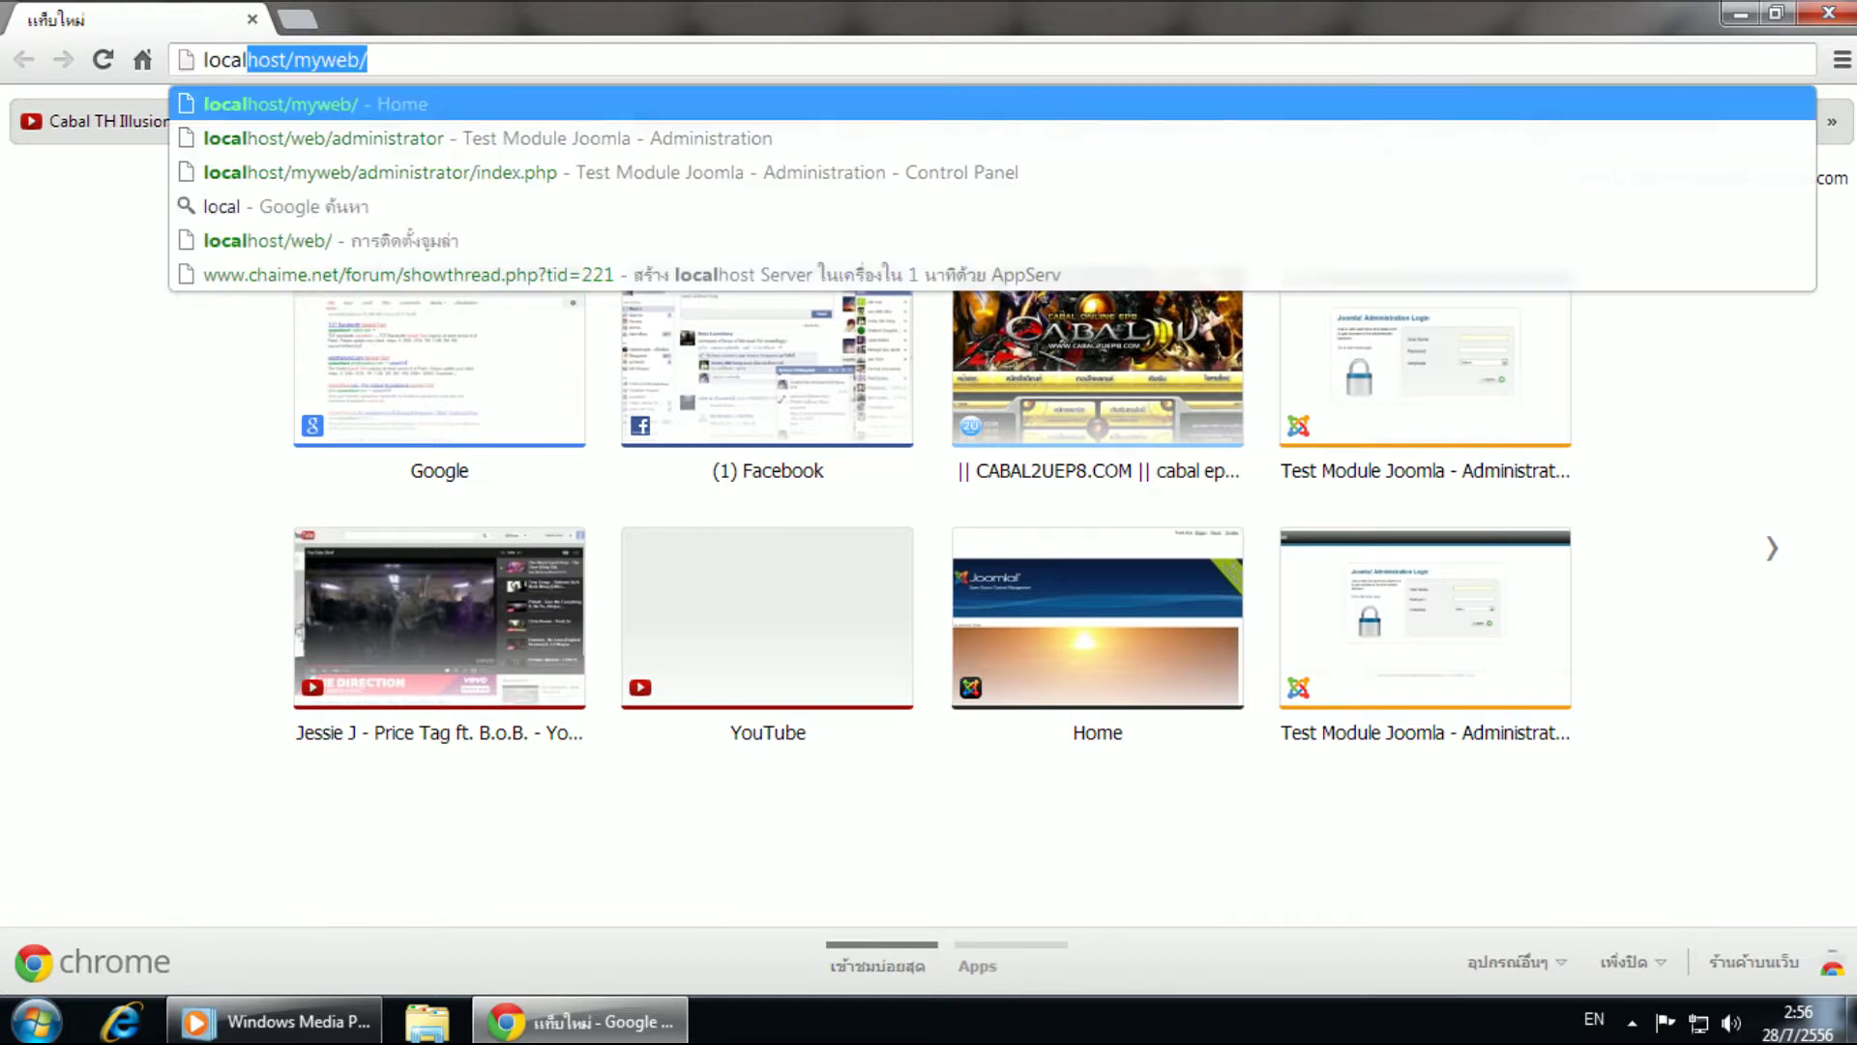
type("host")
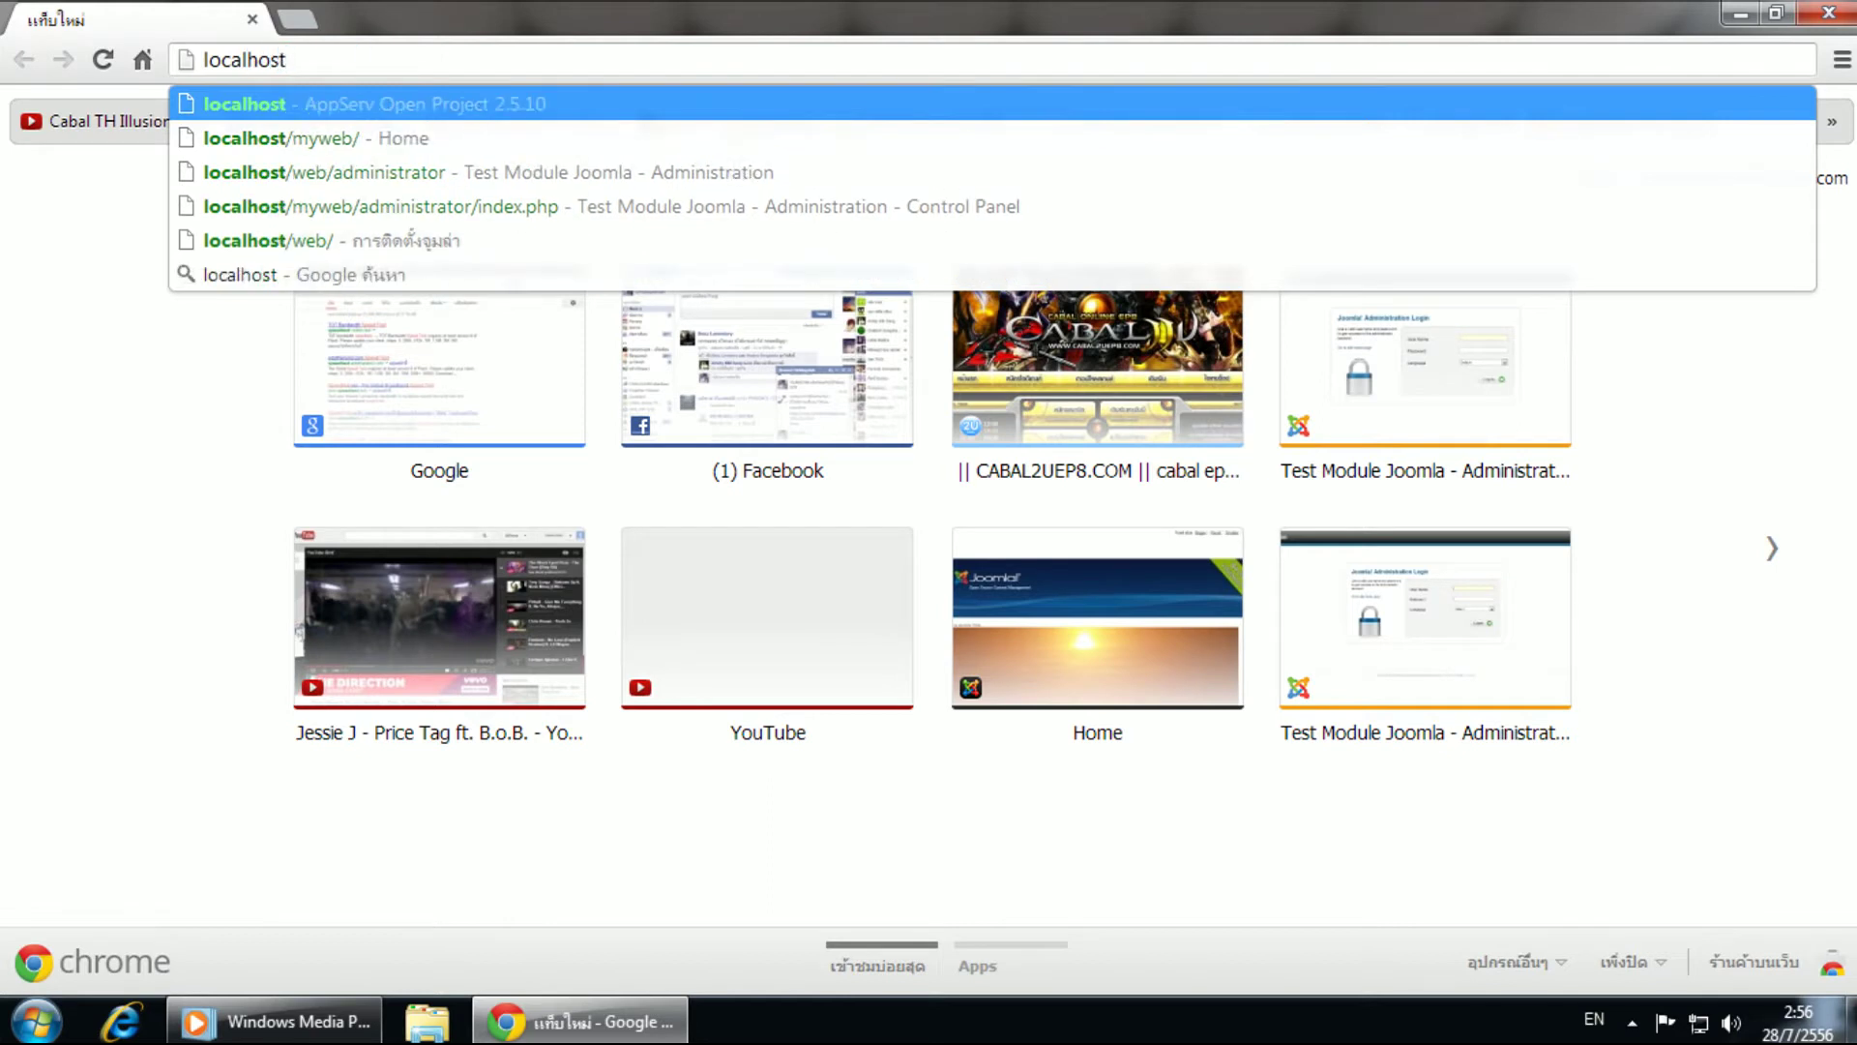
type("/")
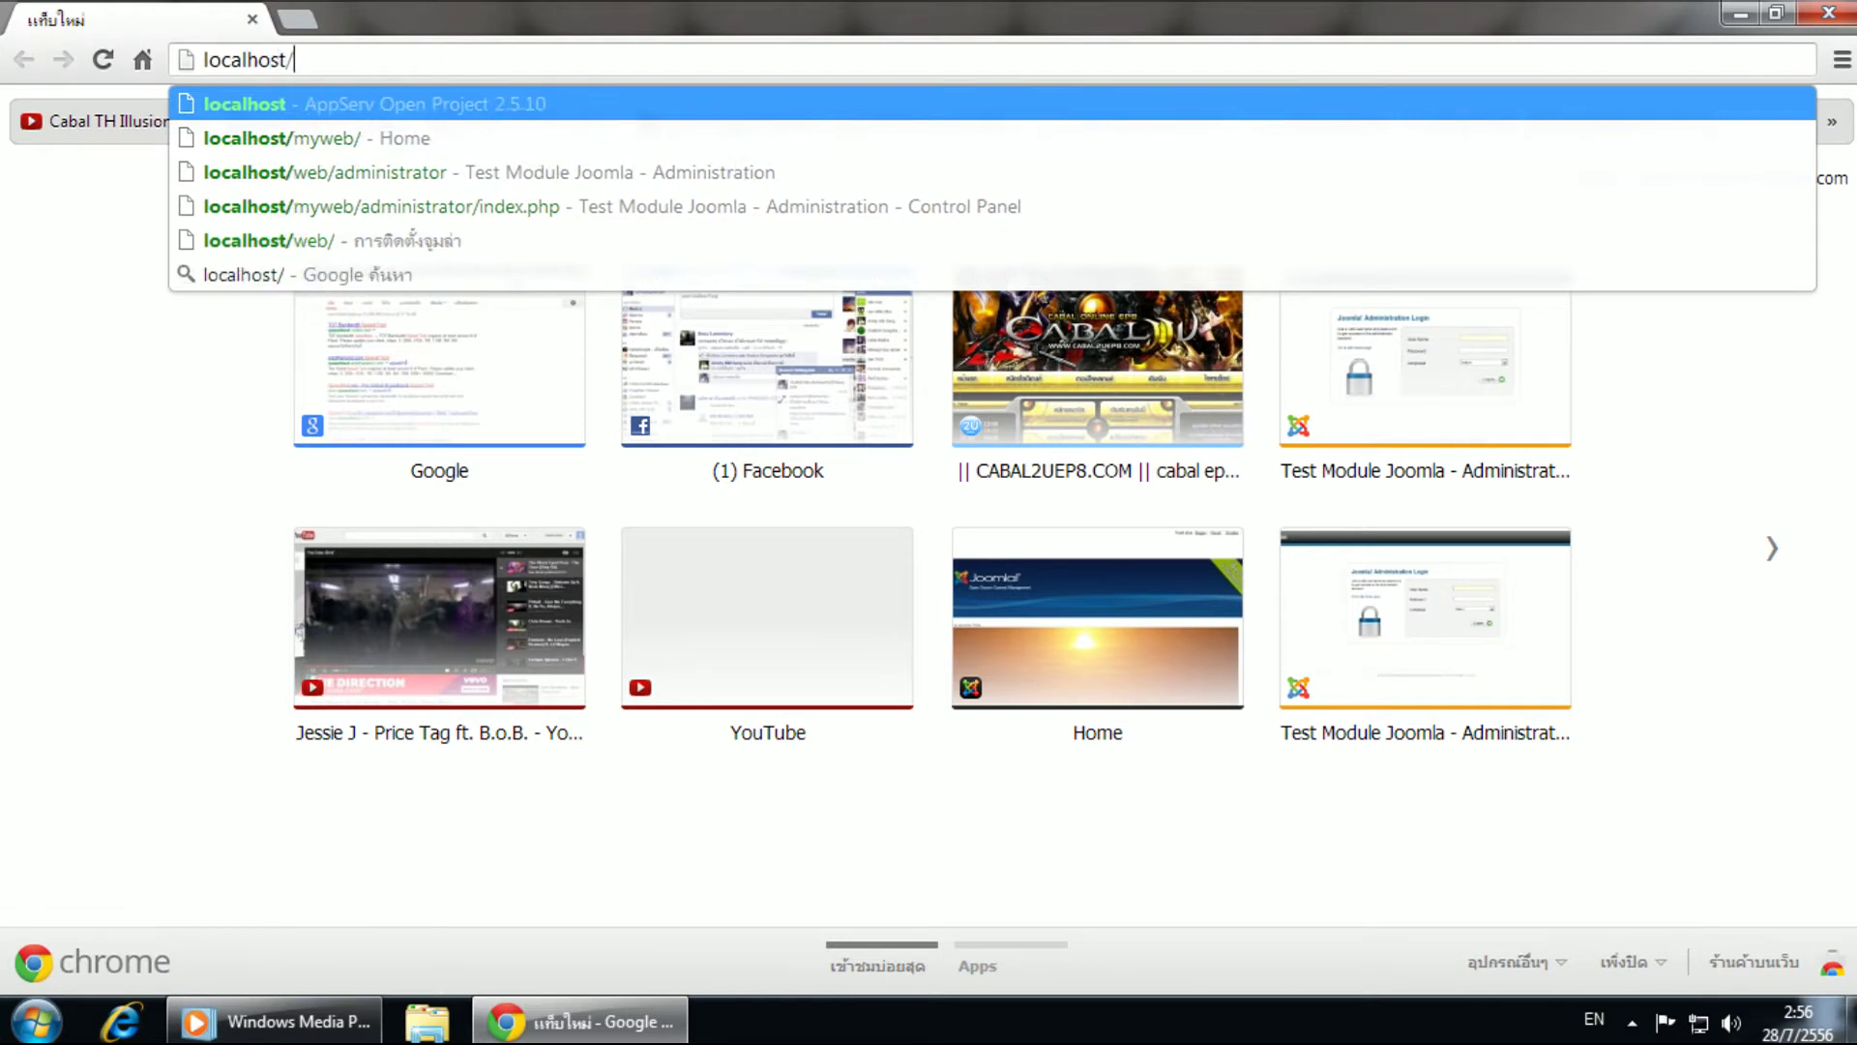
type("web")
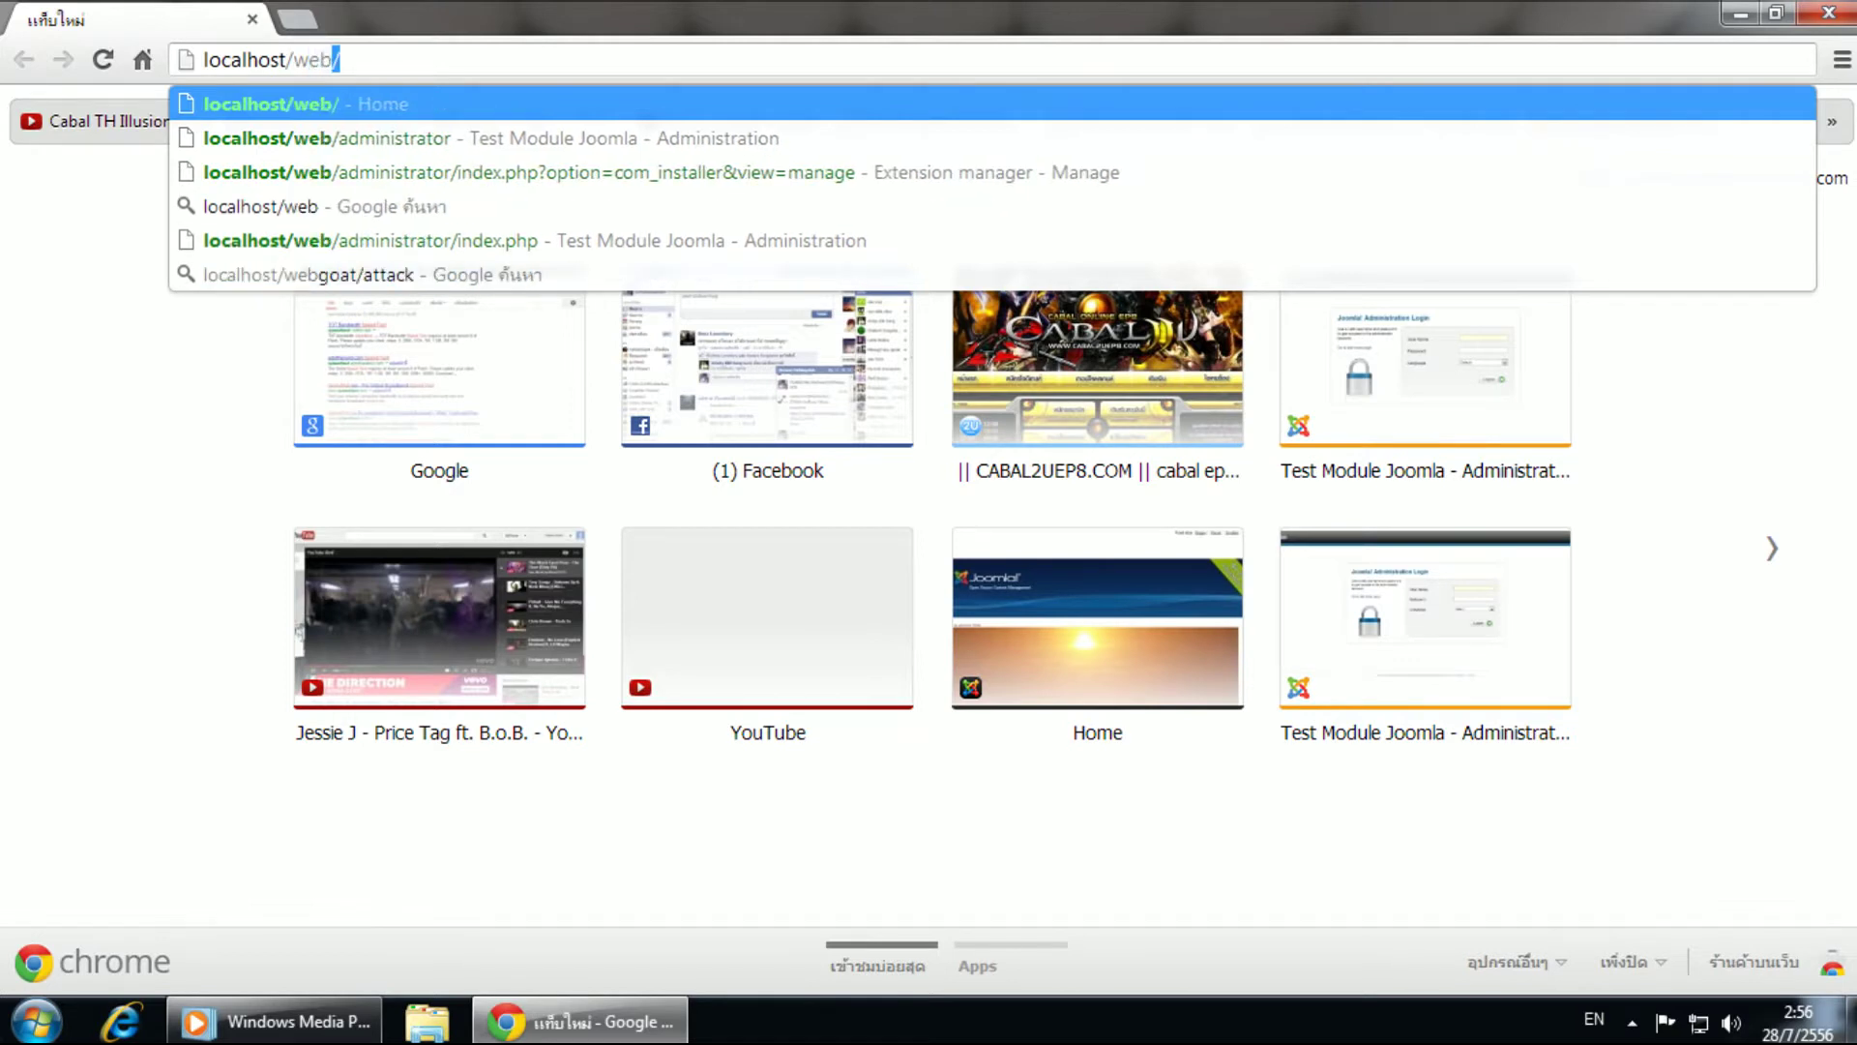
type("/")
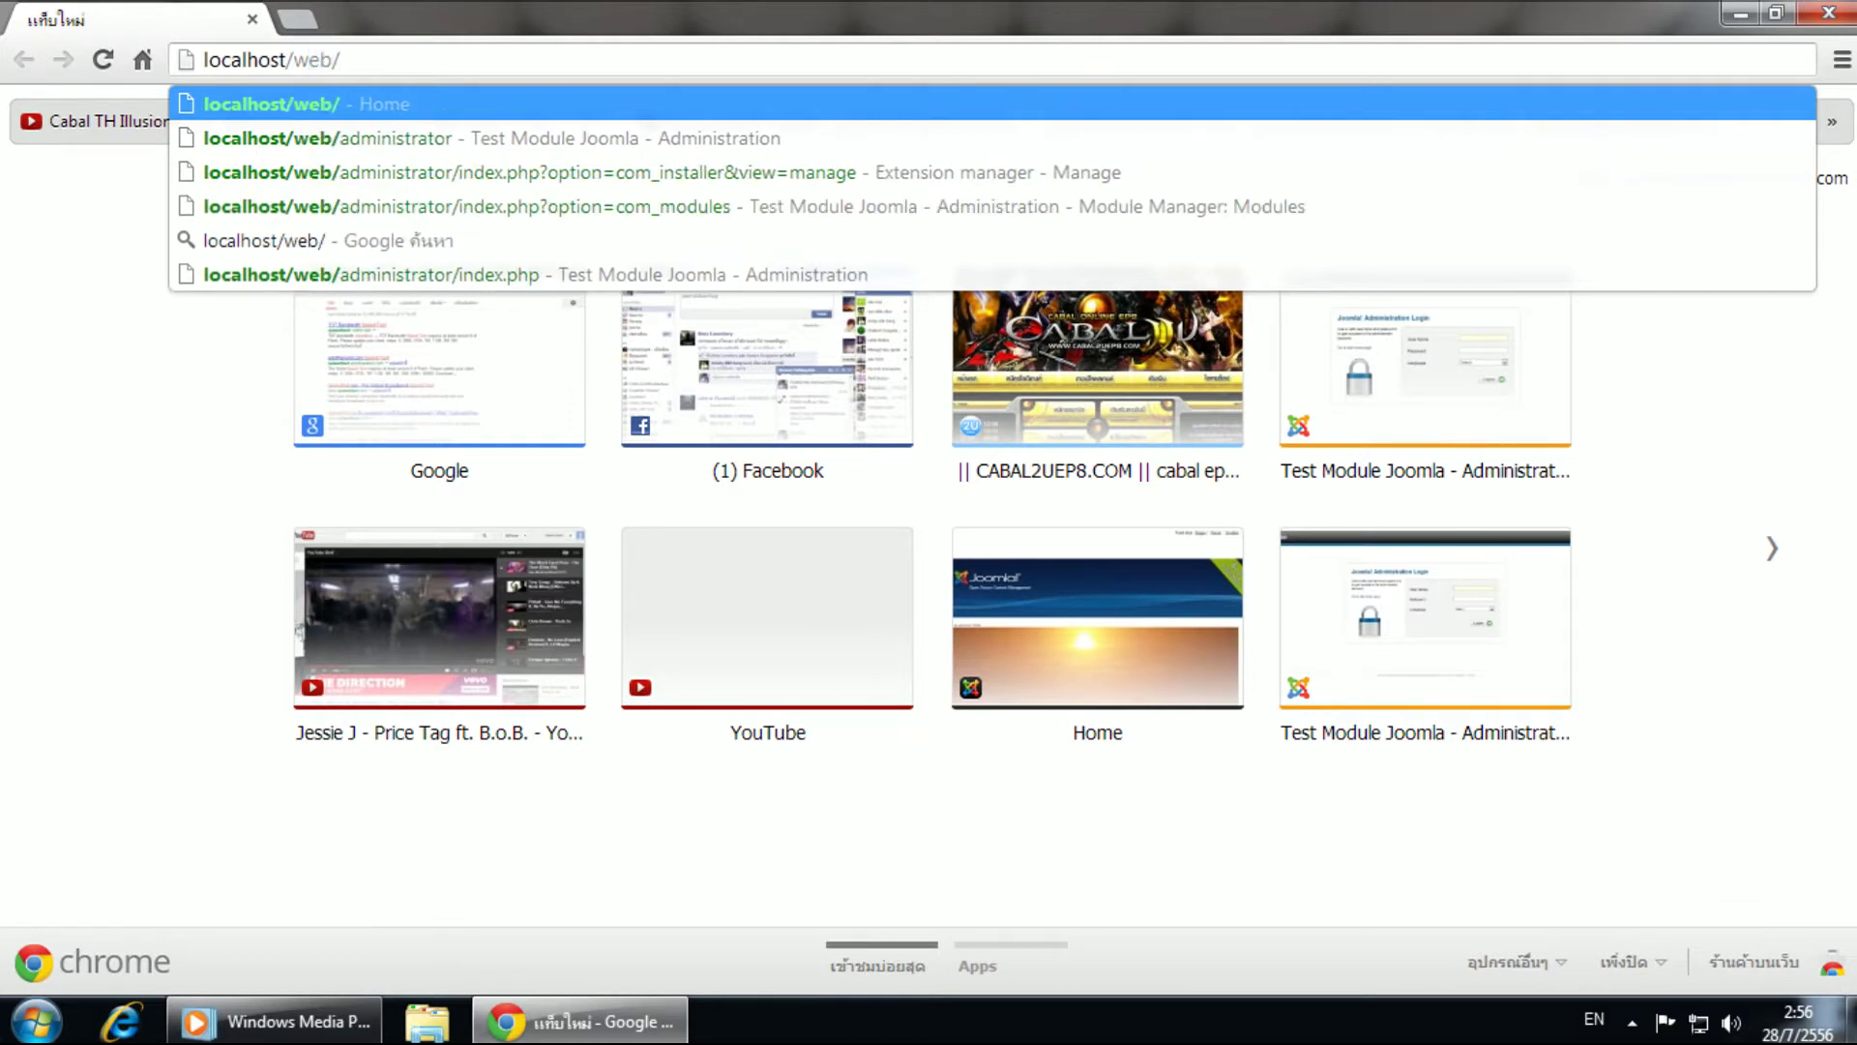
type("administrator")
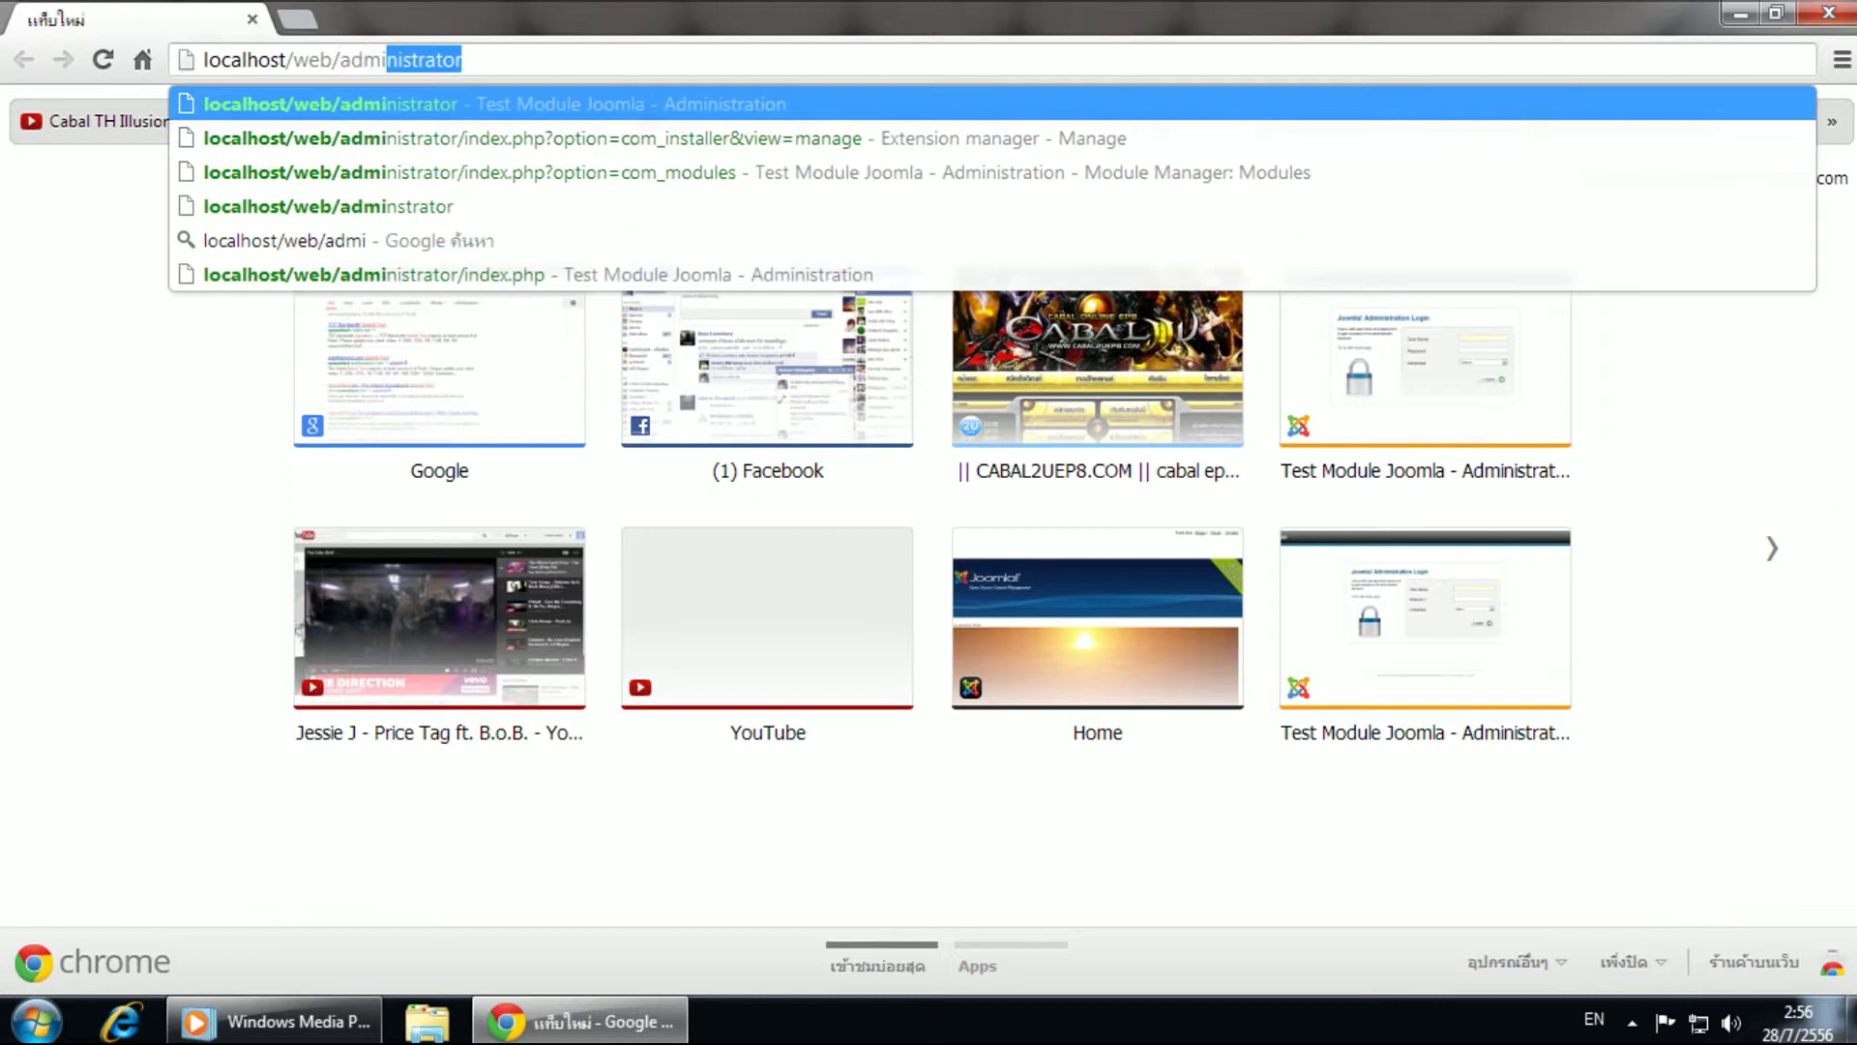
left_click_drag(582, 63, 205, 59)
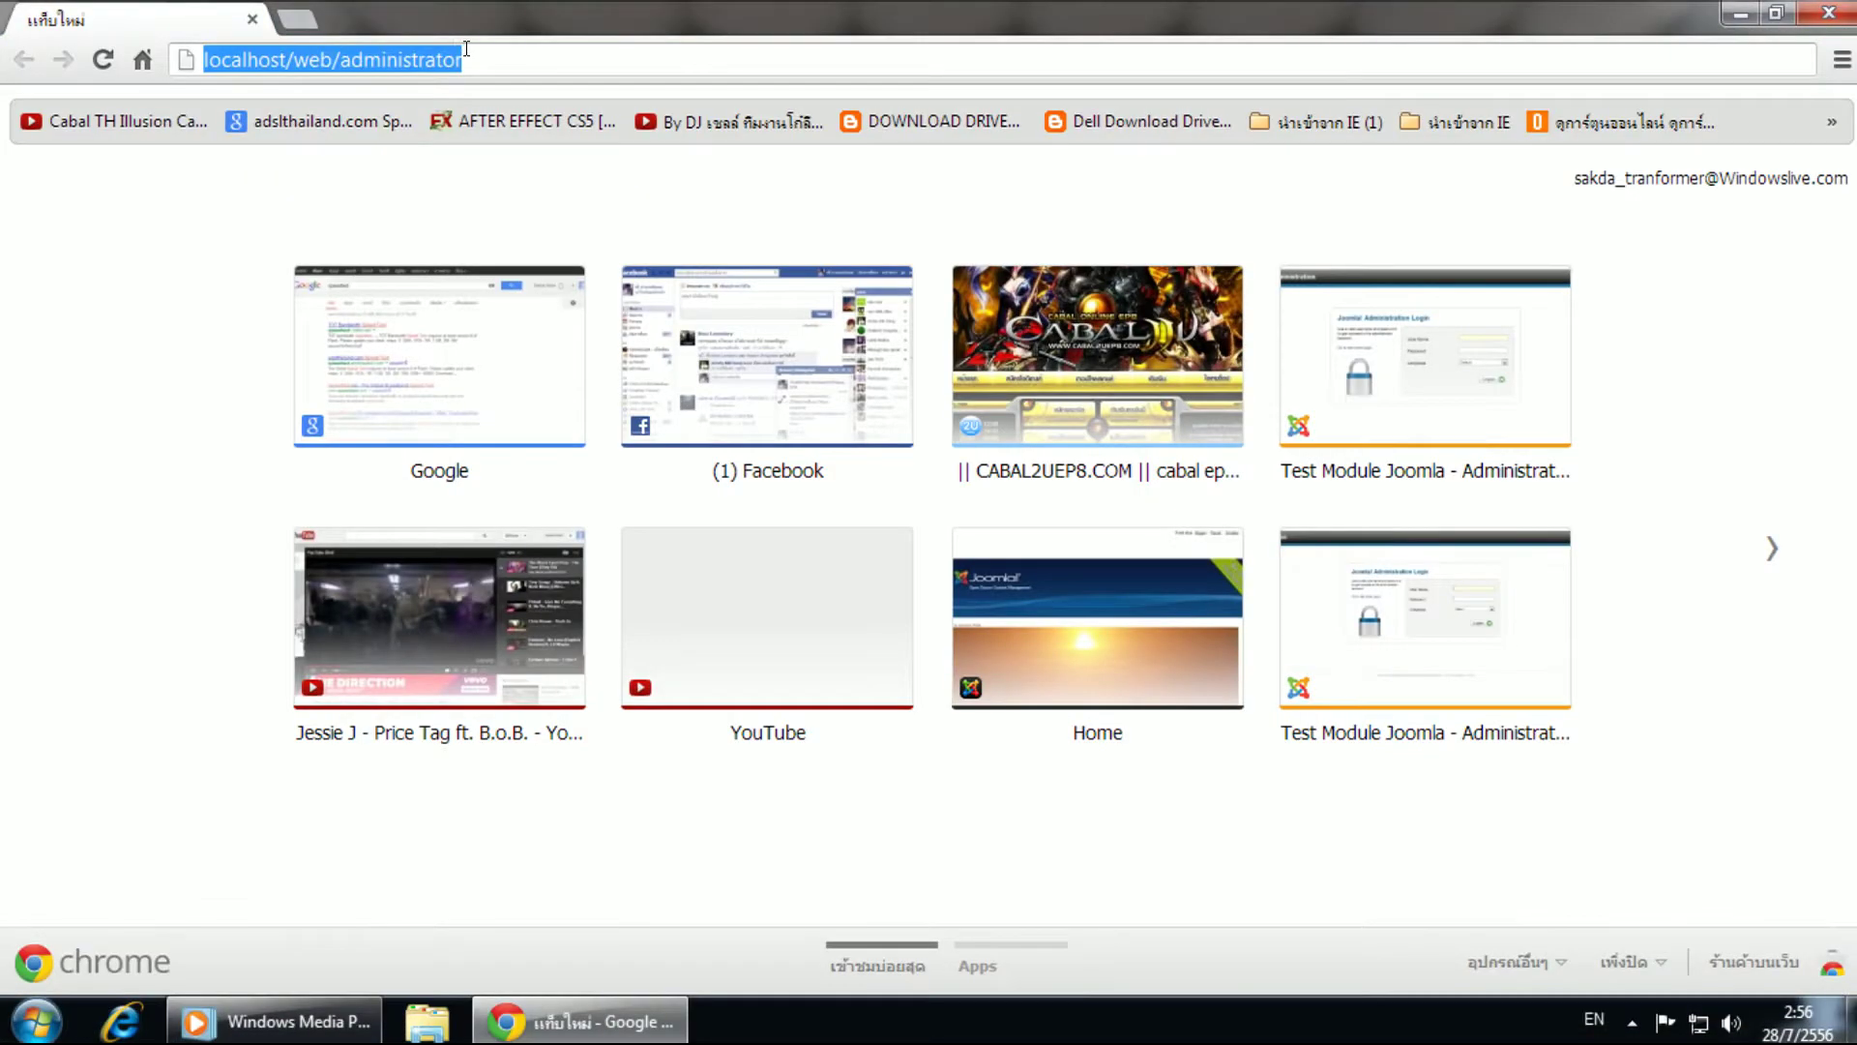
left_click(465, 48)
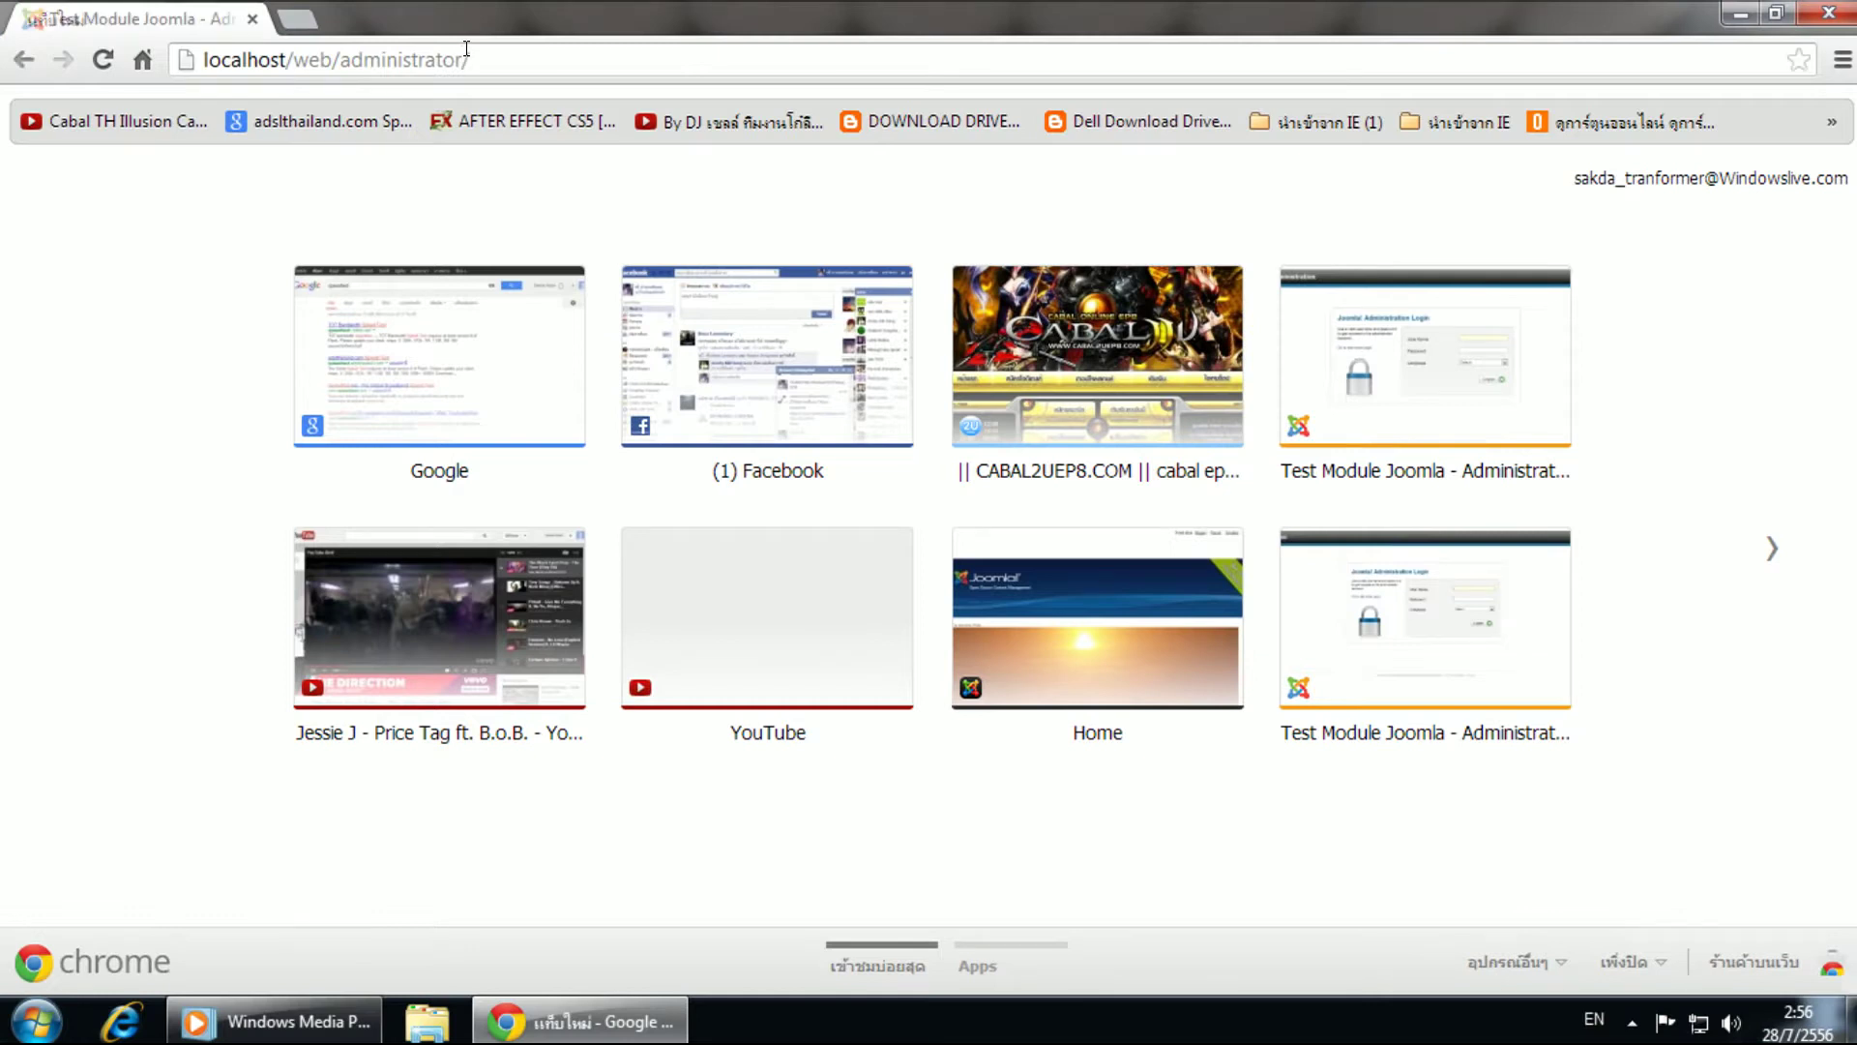
key("Return")
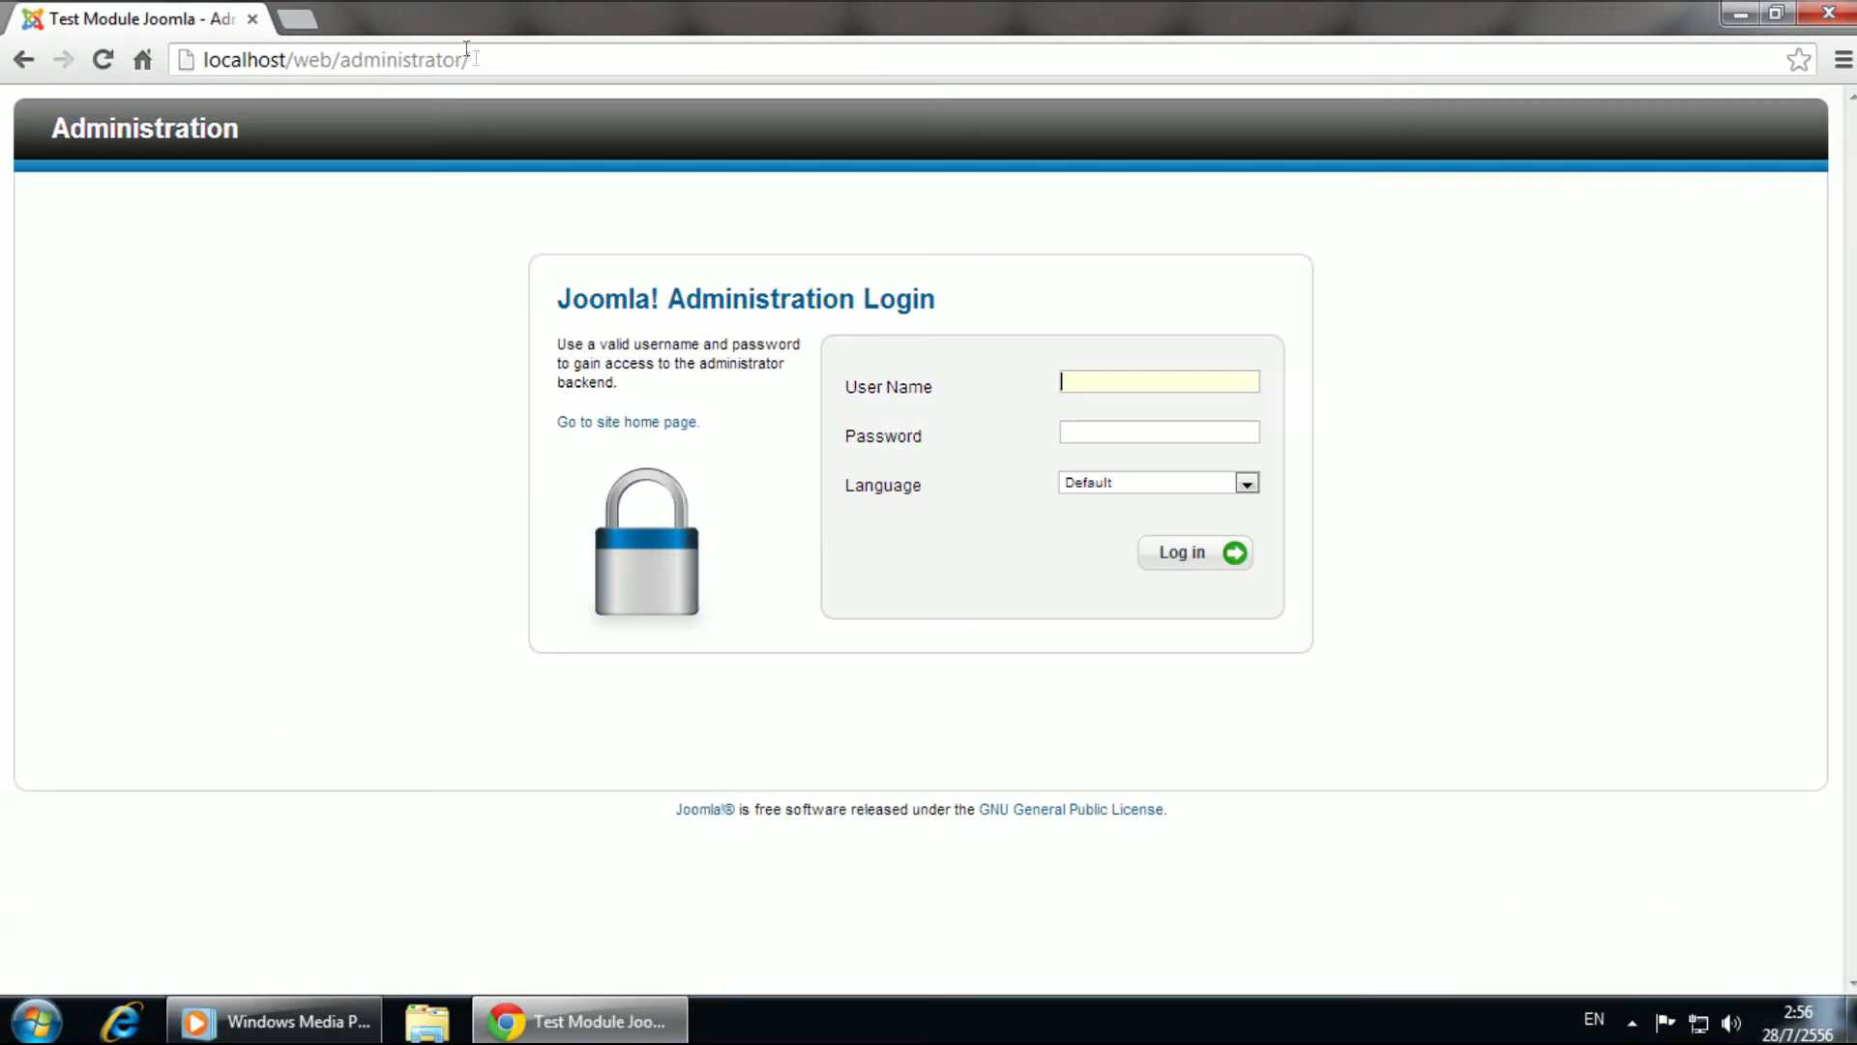
Step: Log in to the Joomla administration with the user name admin and the account password
left_click(1070, 377)
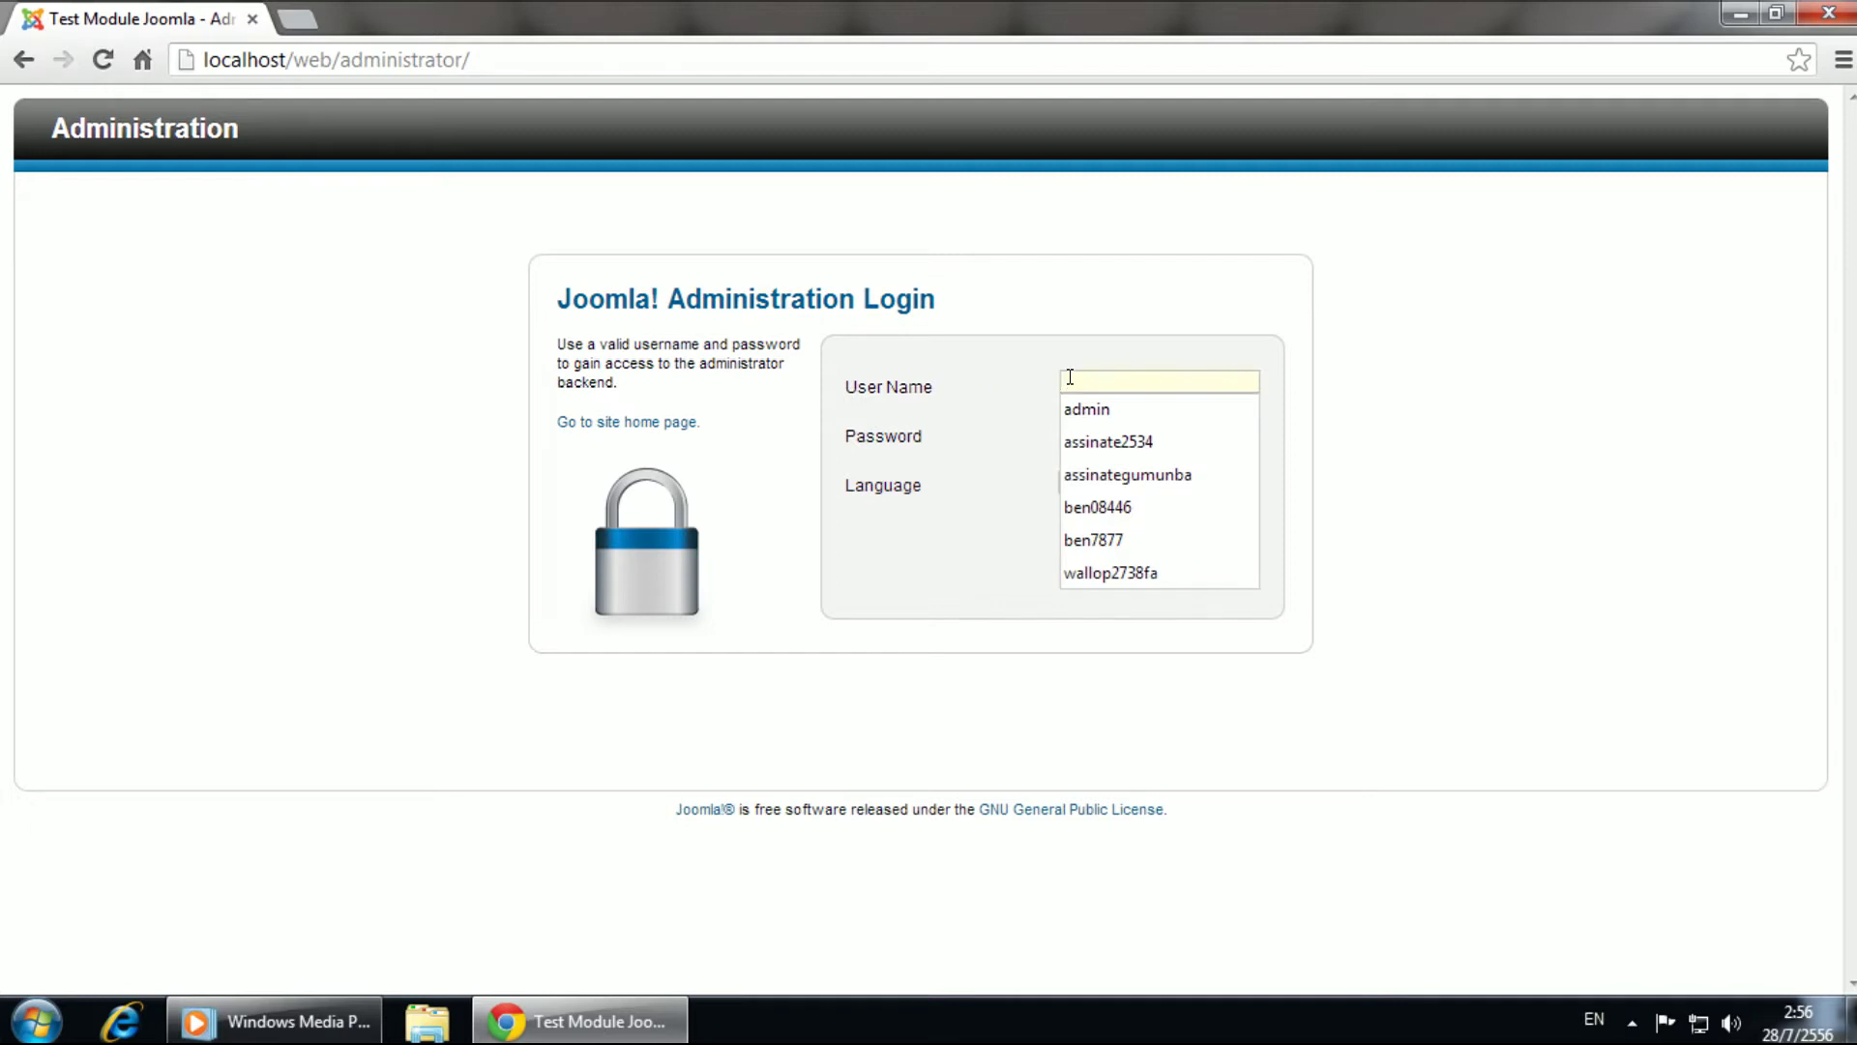
key("Down")
key("Return")
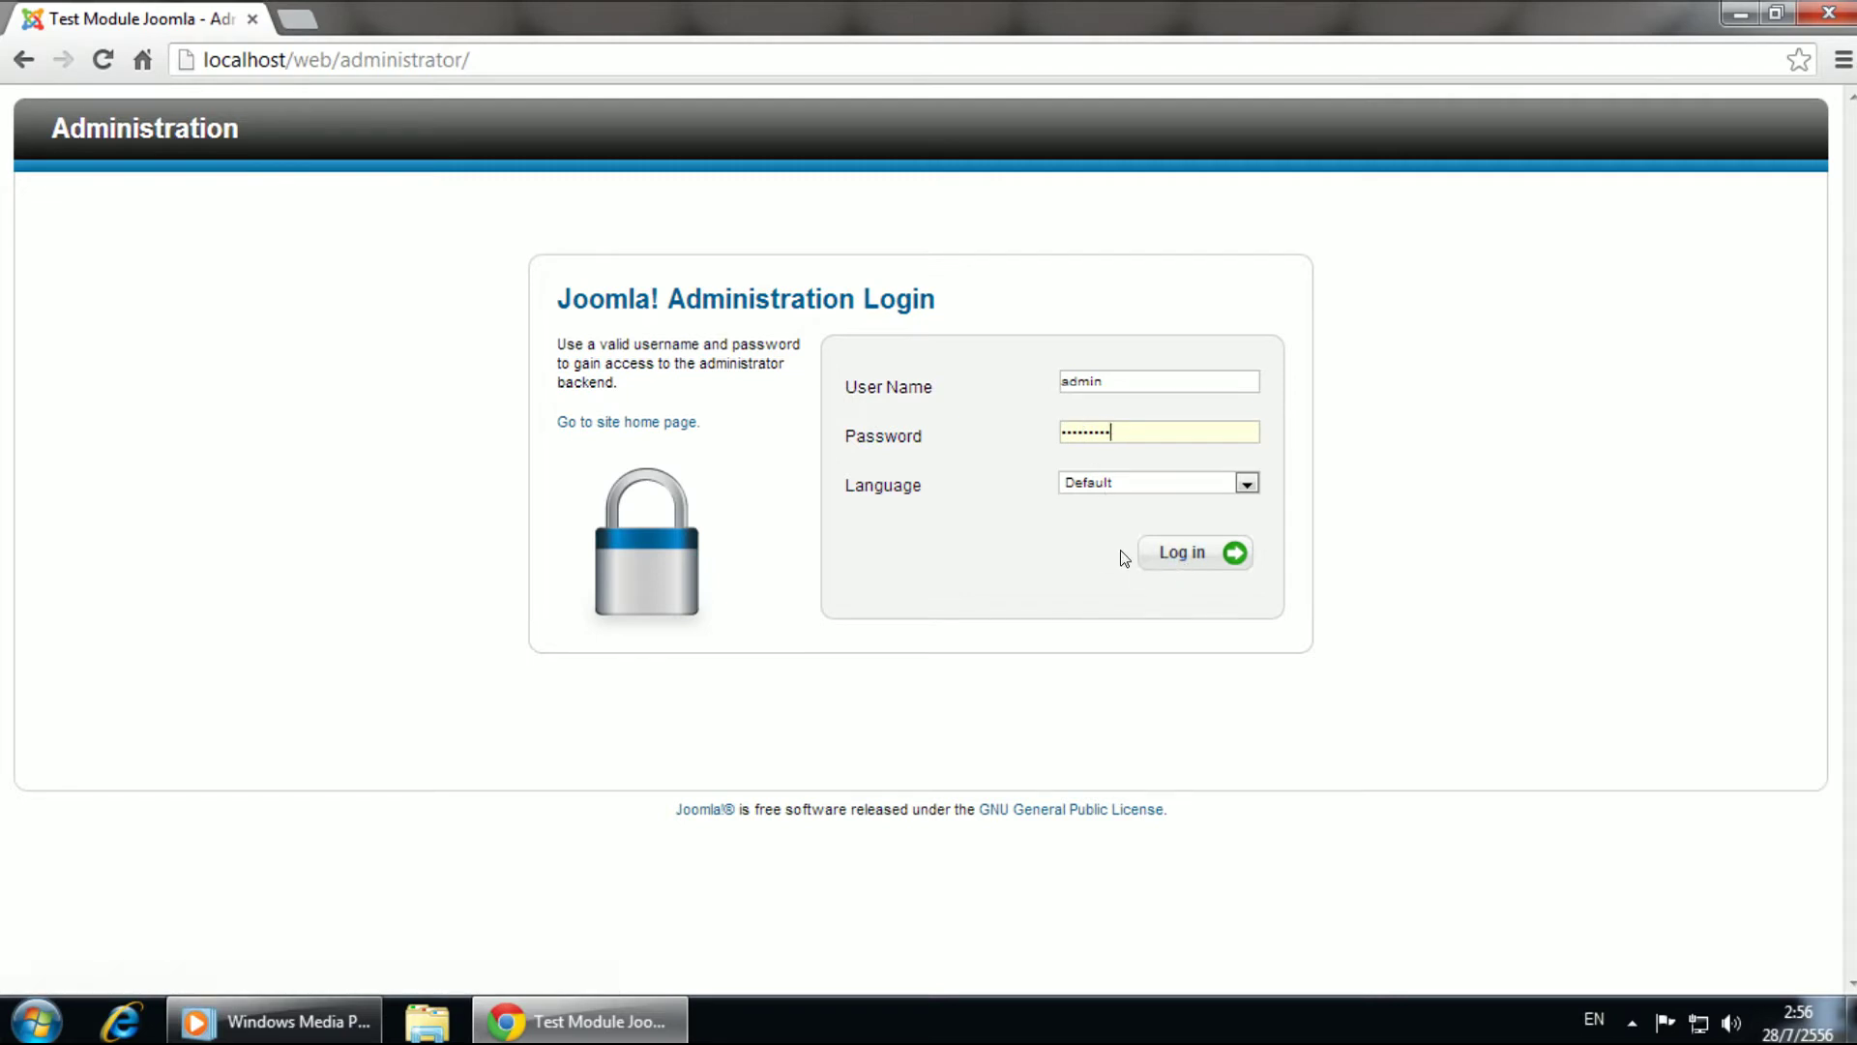
left_click(1170, 559)
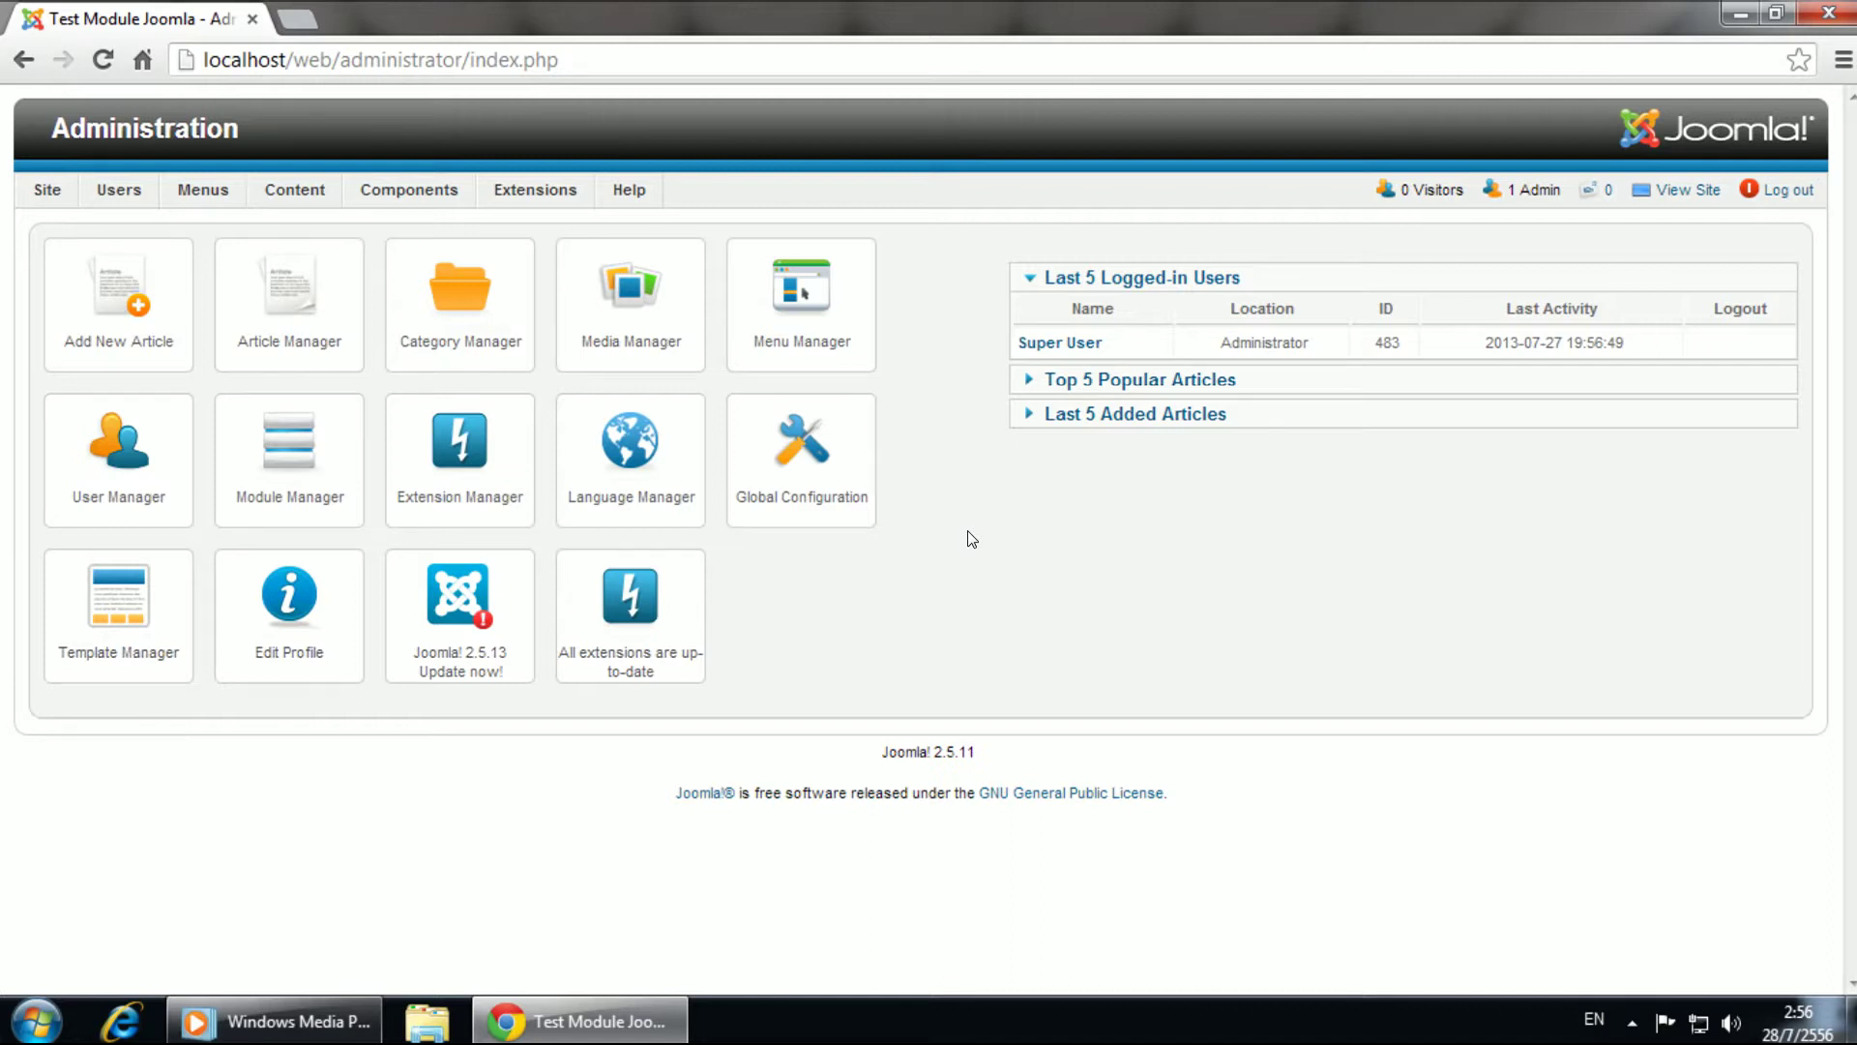
Step: Open the Extension Manager's install page in the Joomla administration
mouse_move(538, 189)
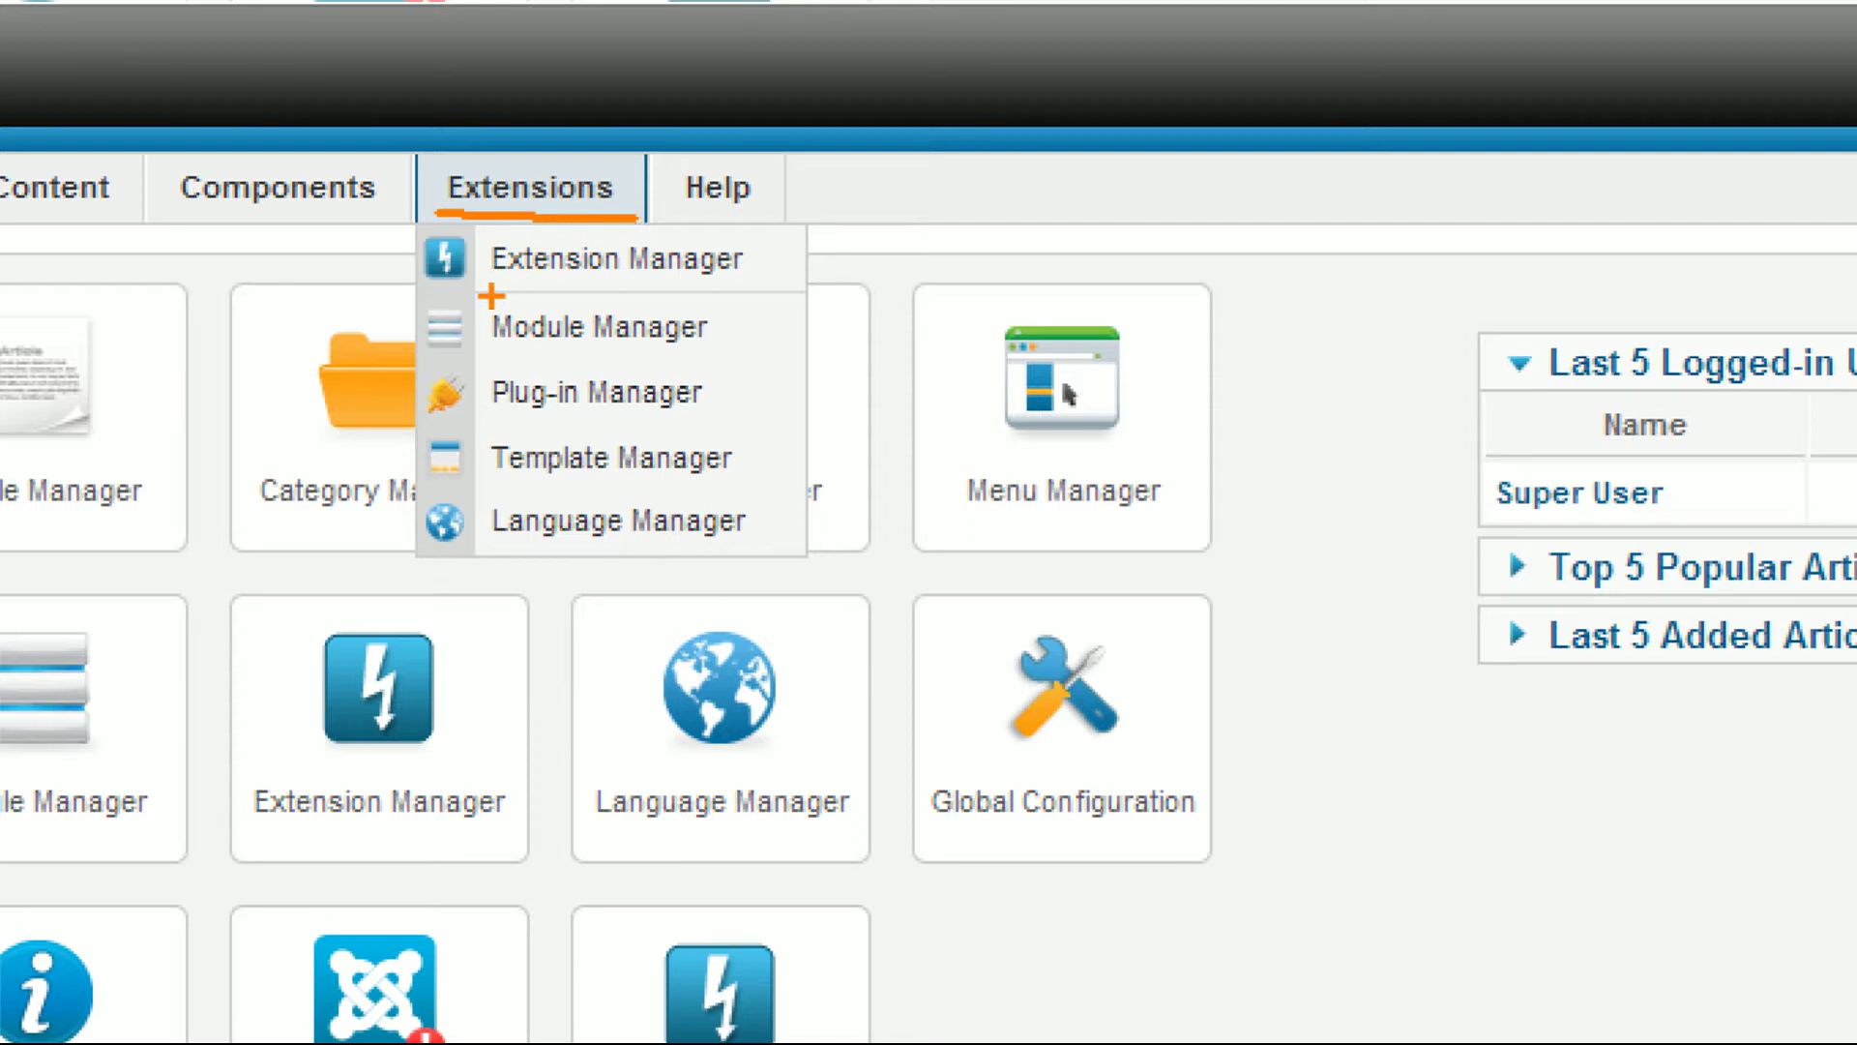
left_click_drag(493, 297, 794, 283)
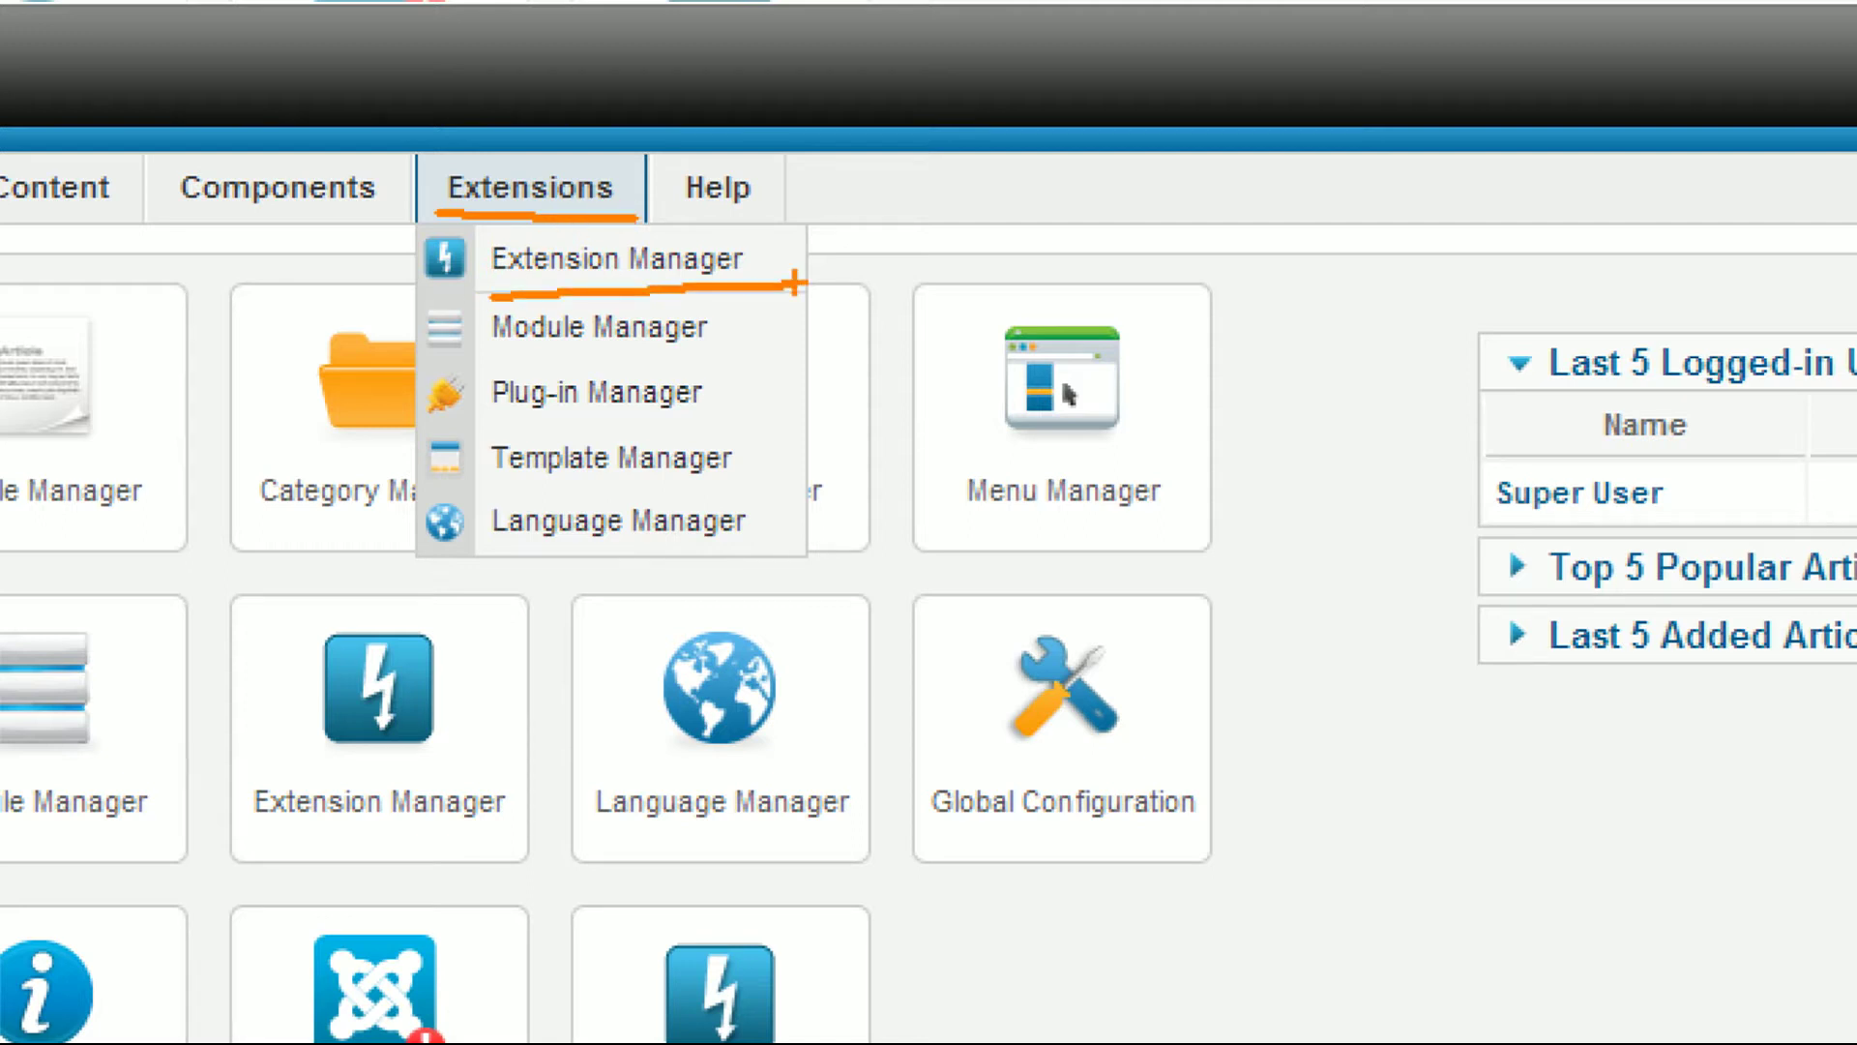
mouse_move(394, 178)
left_mouse_down()
mouse_move(393, 237)
mouse_move(466, 312)
left_mouse_up()
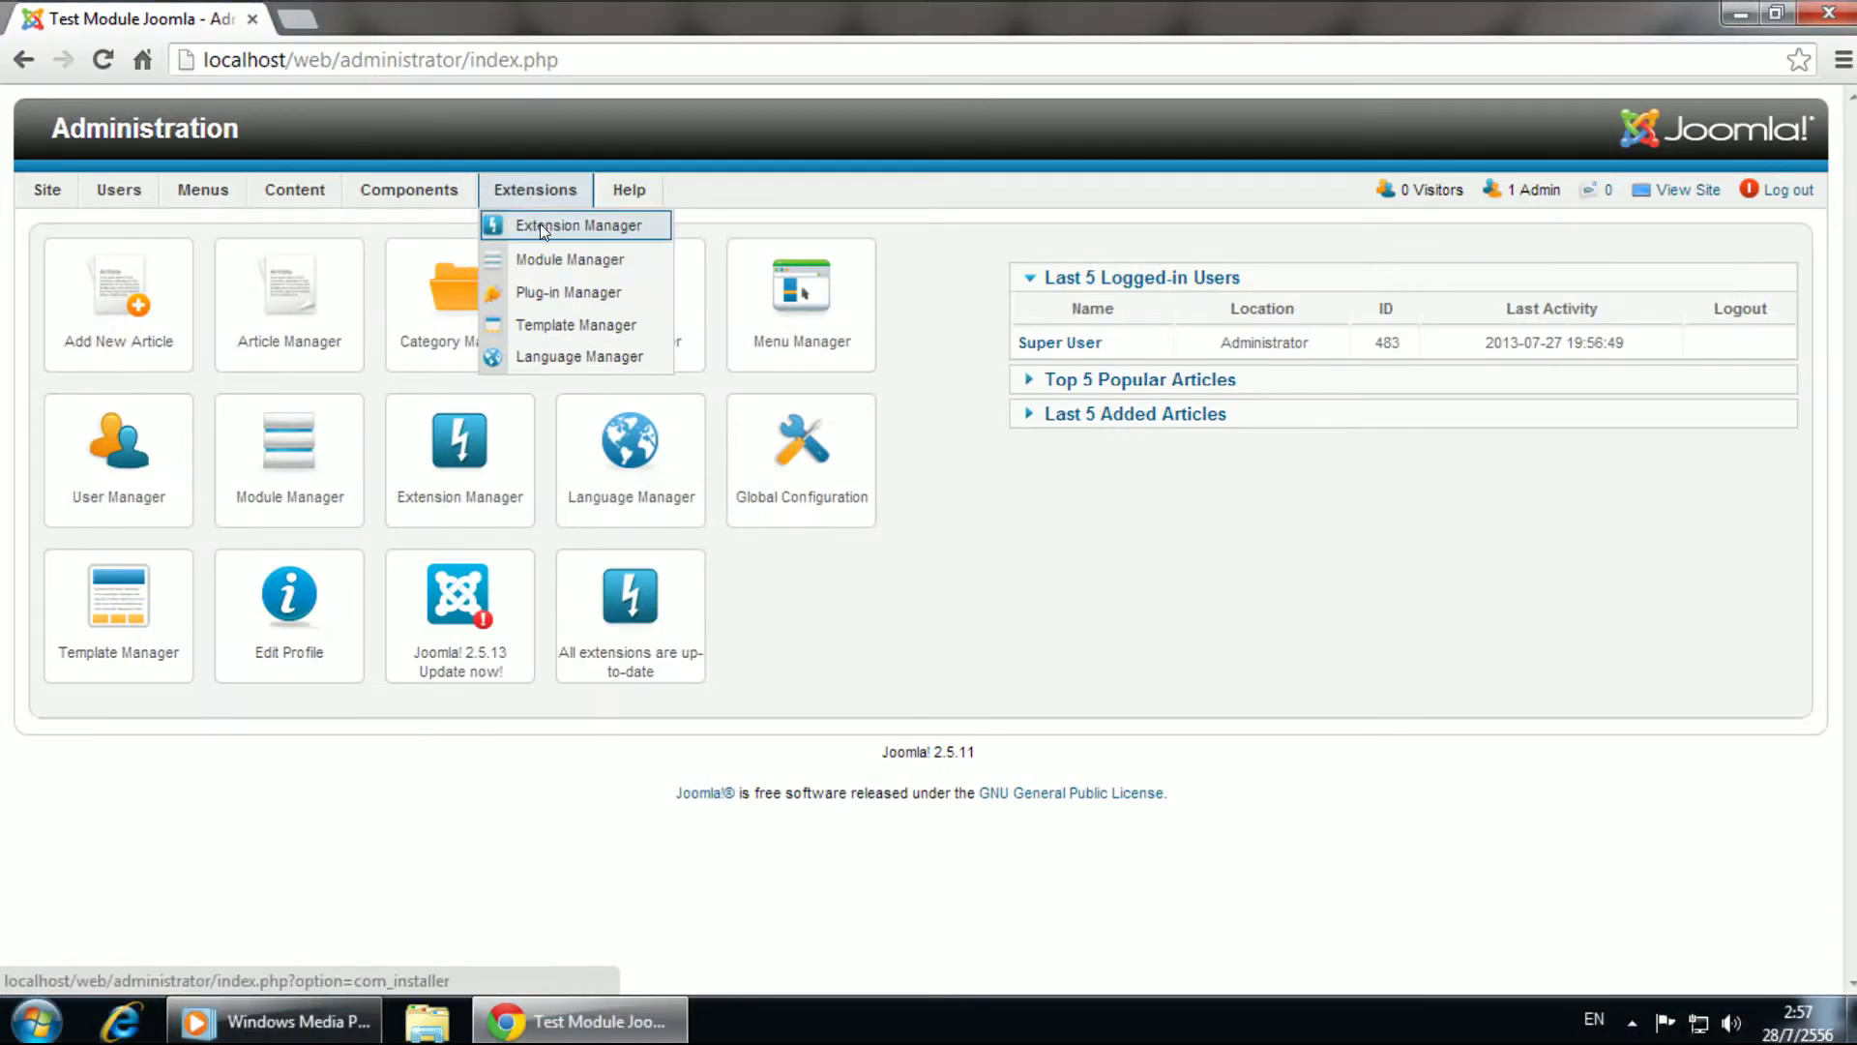
left_click(539, 223)
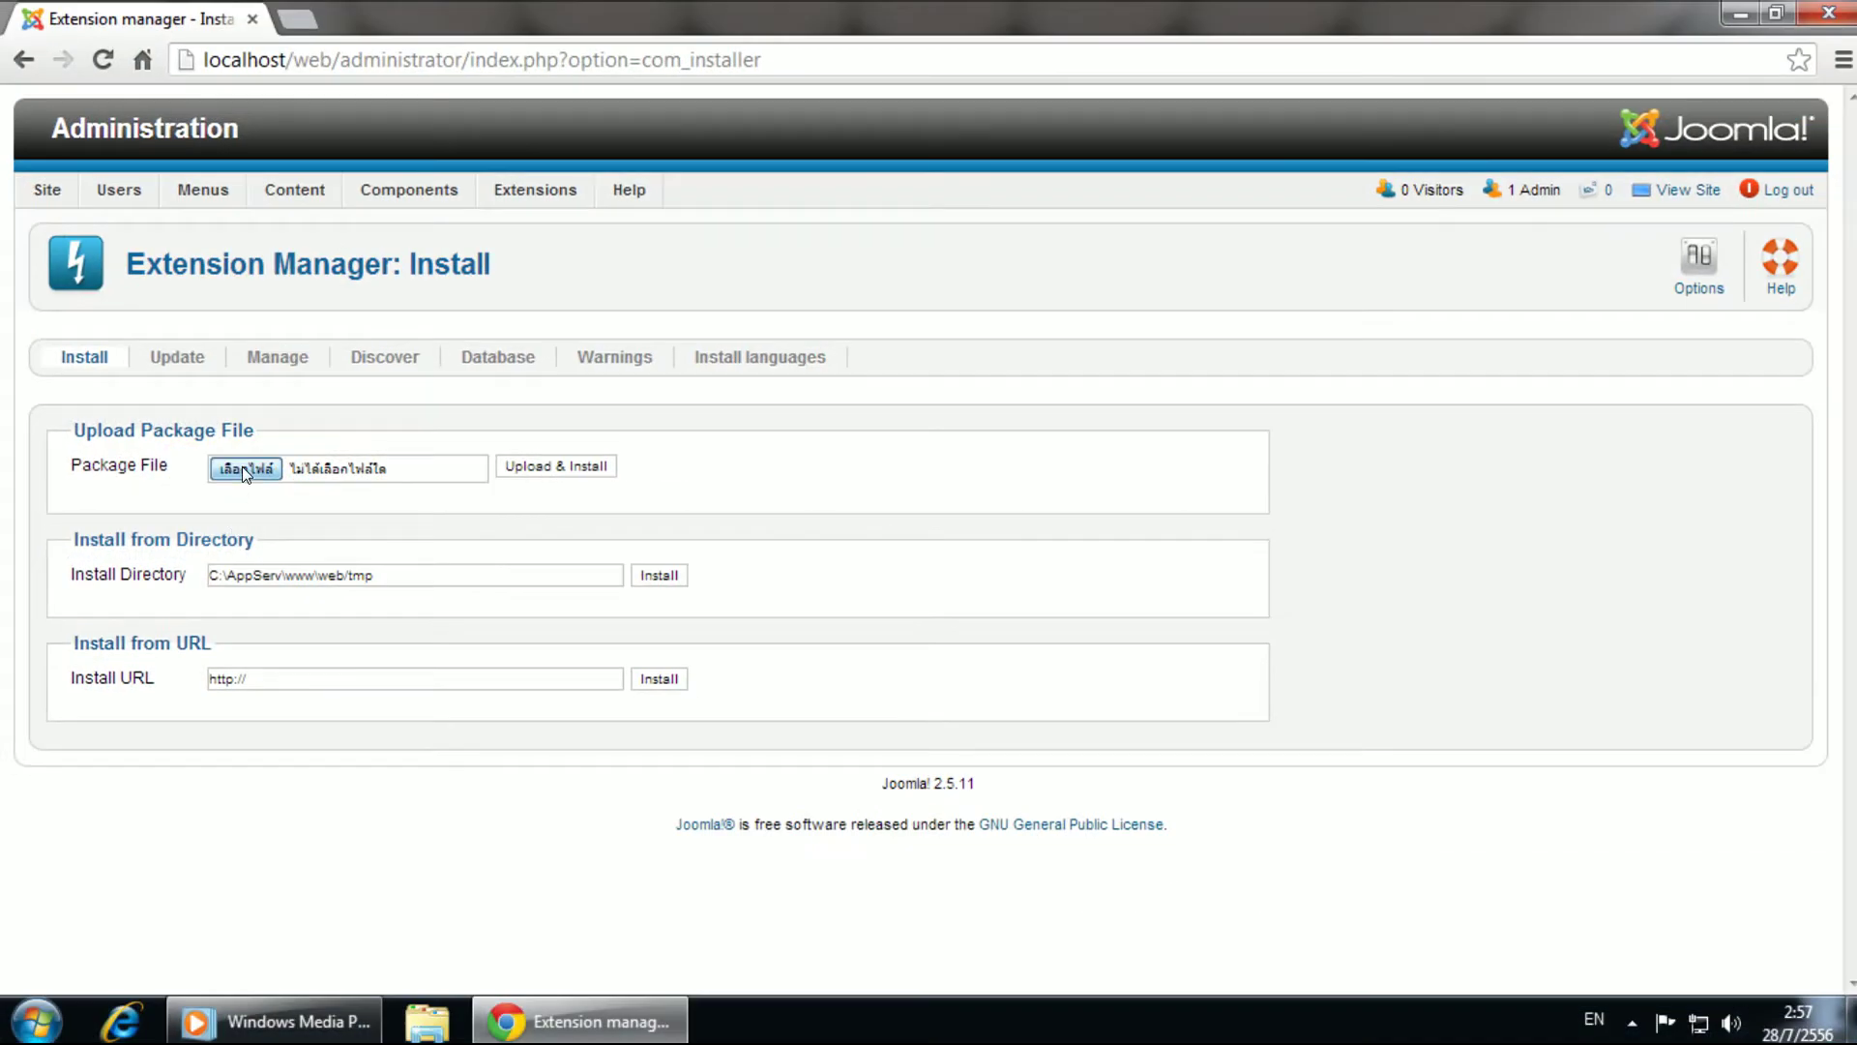
Step: Choose the mod_image_show_gk4_J!25 ZIP archive from the Desktop as the package file, then upload and install it
left_click(244, 468)
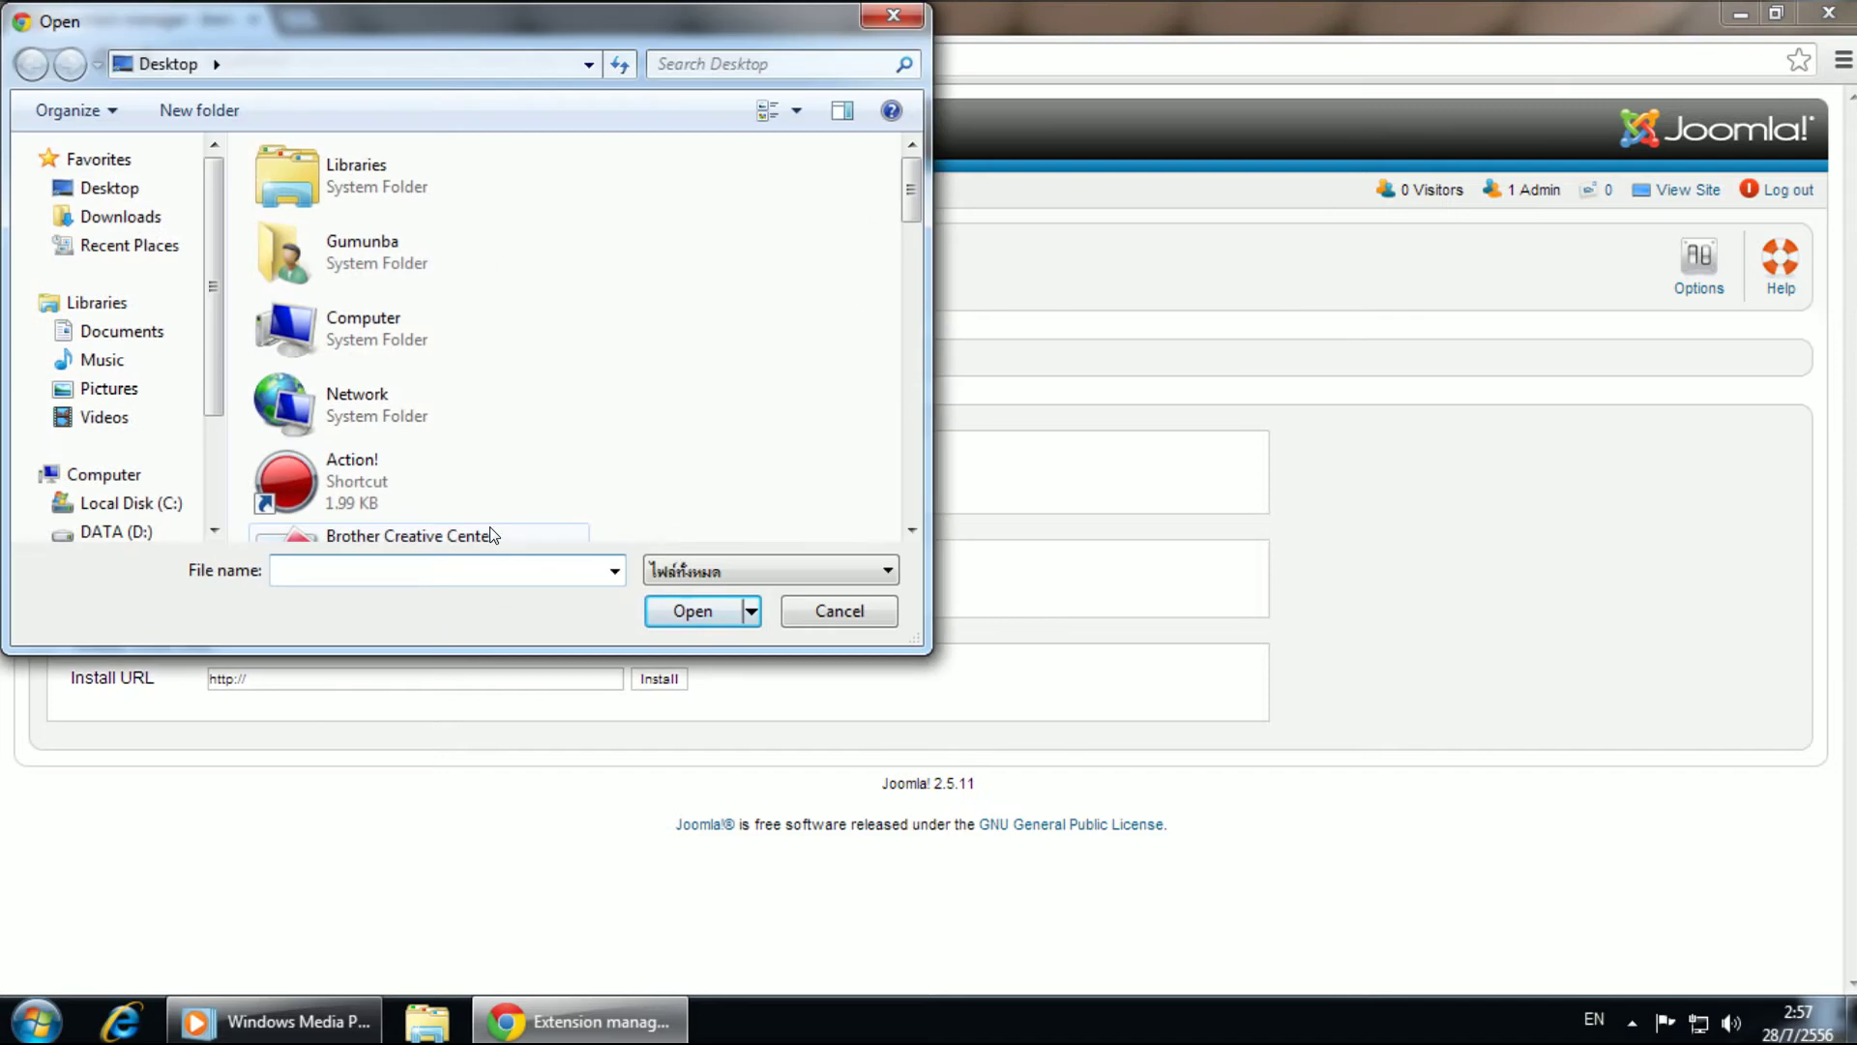
left_click_drag(910, 200, 915, 475)
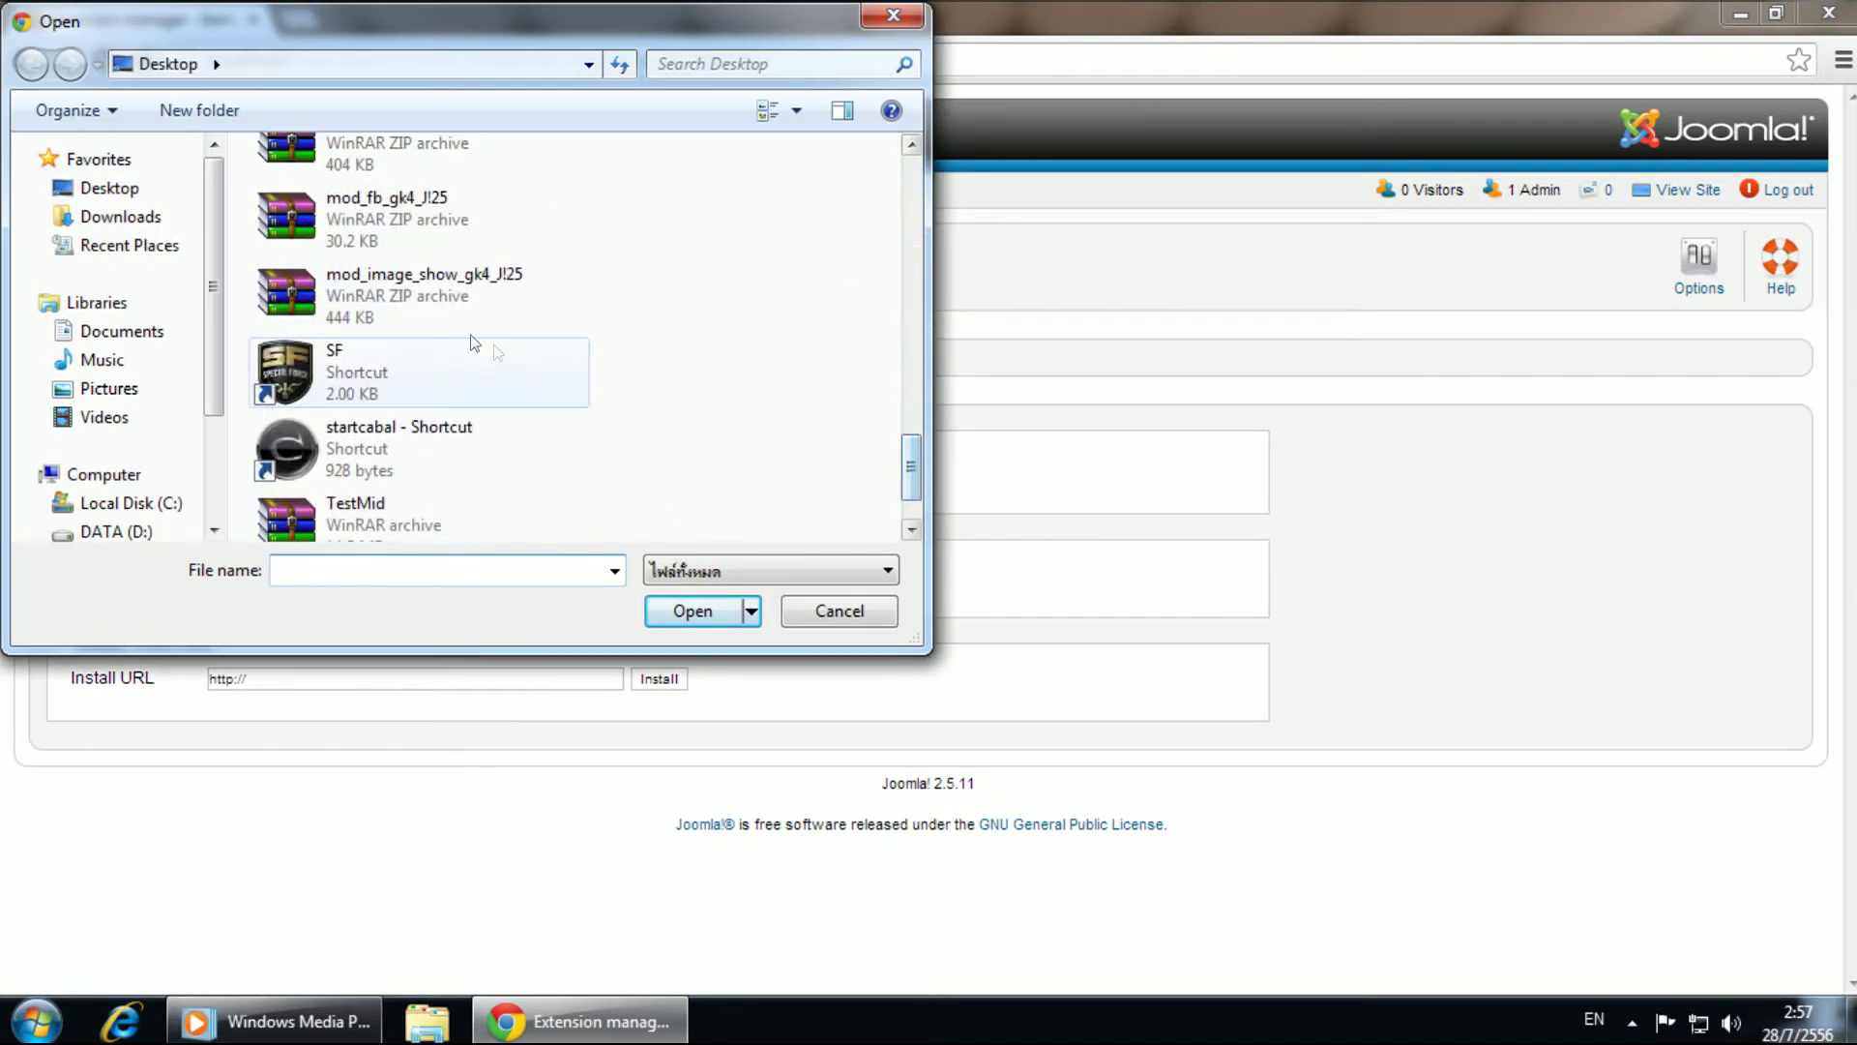
left_click(397, 287)
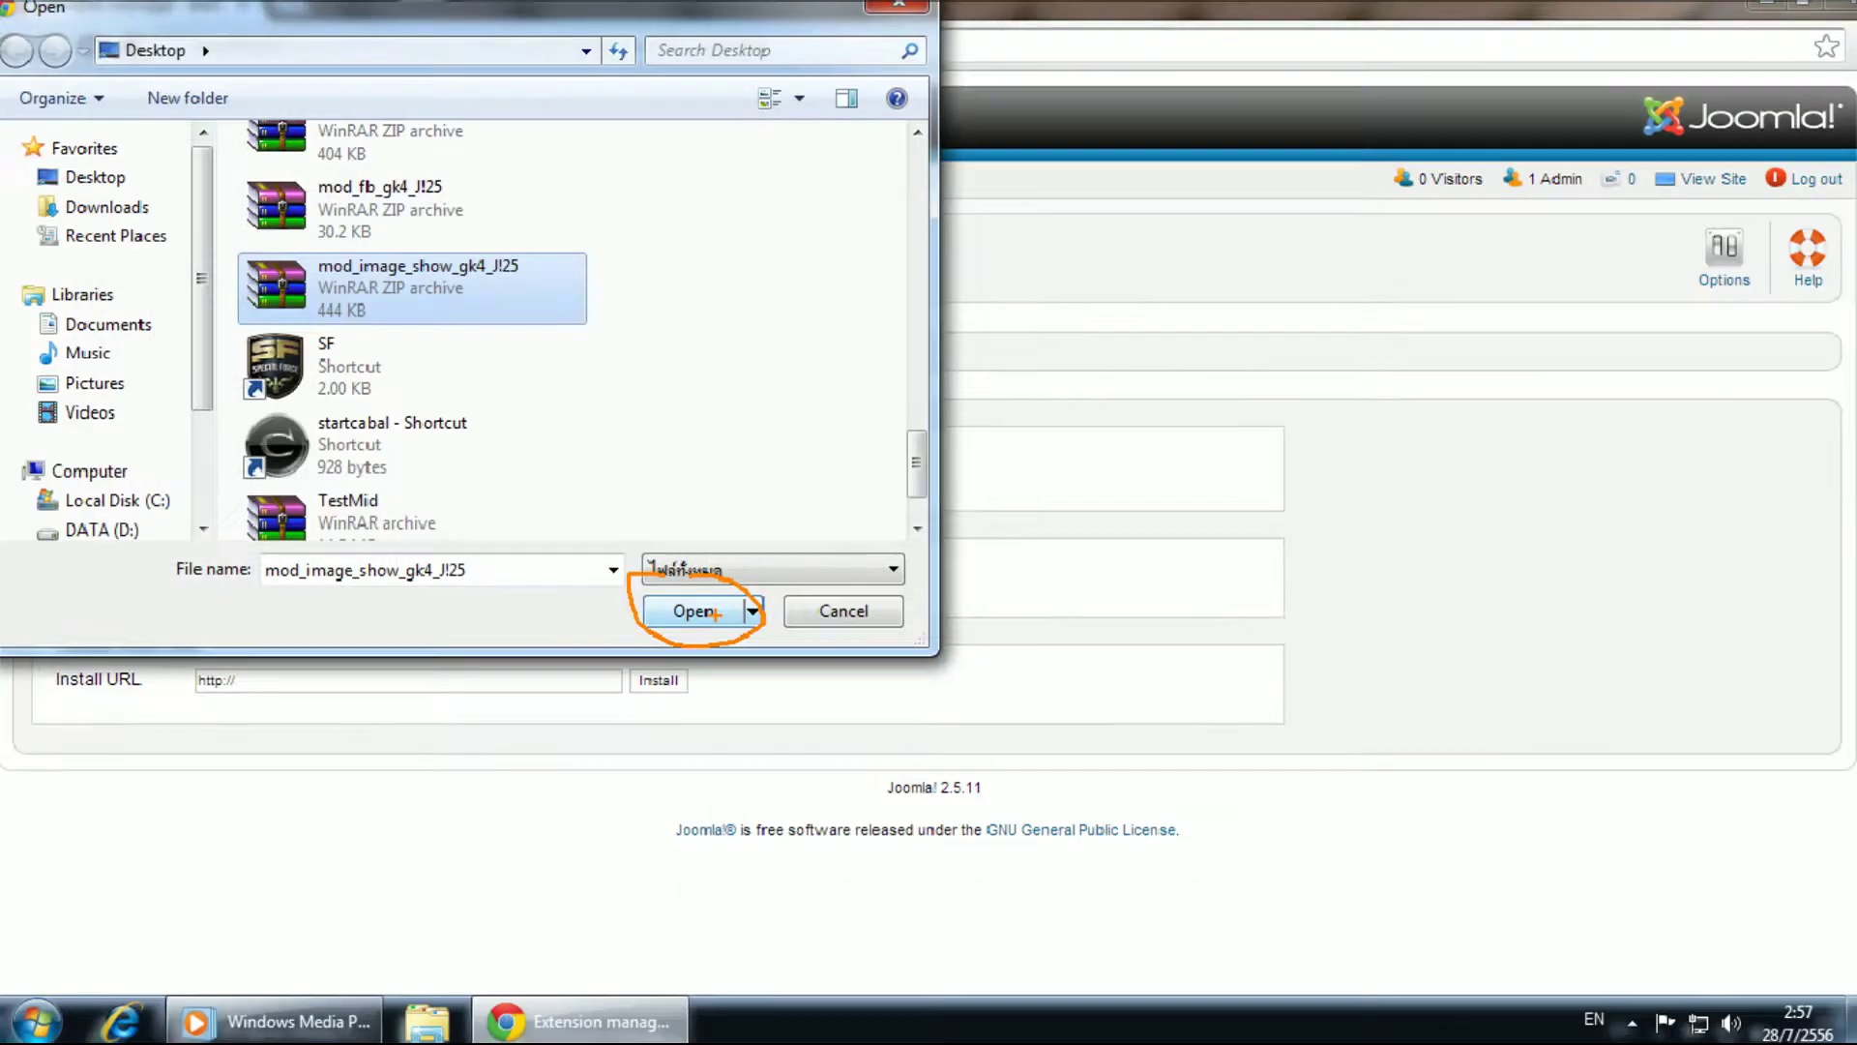
left_click(664, 605)
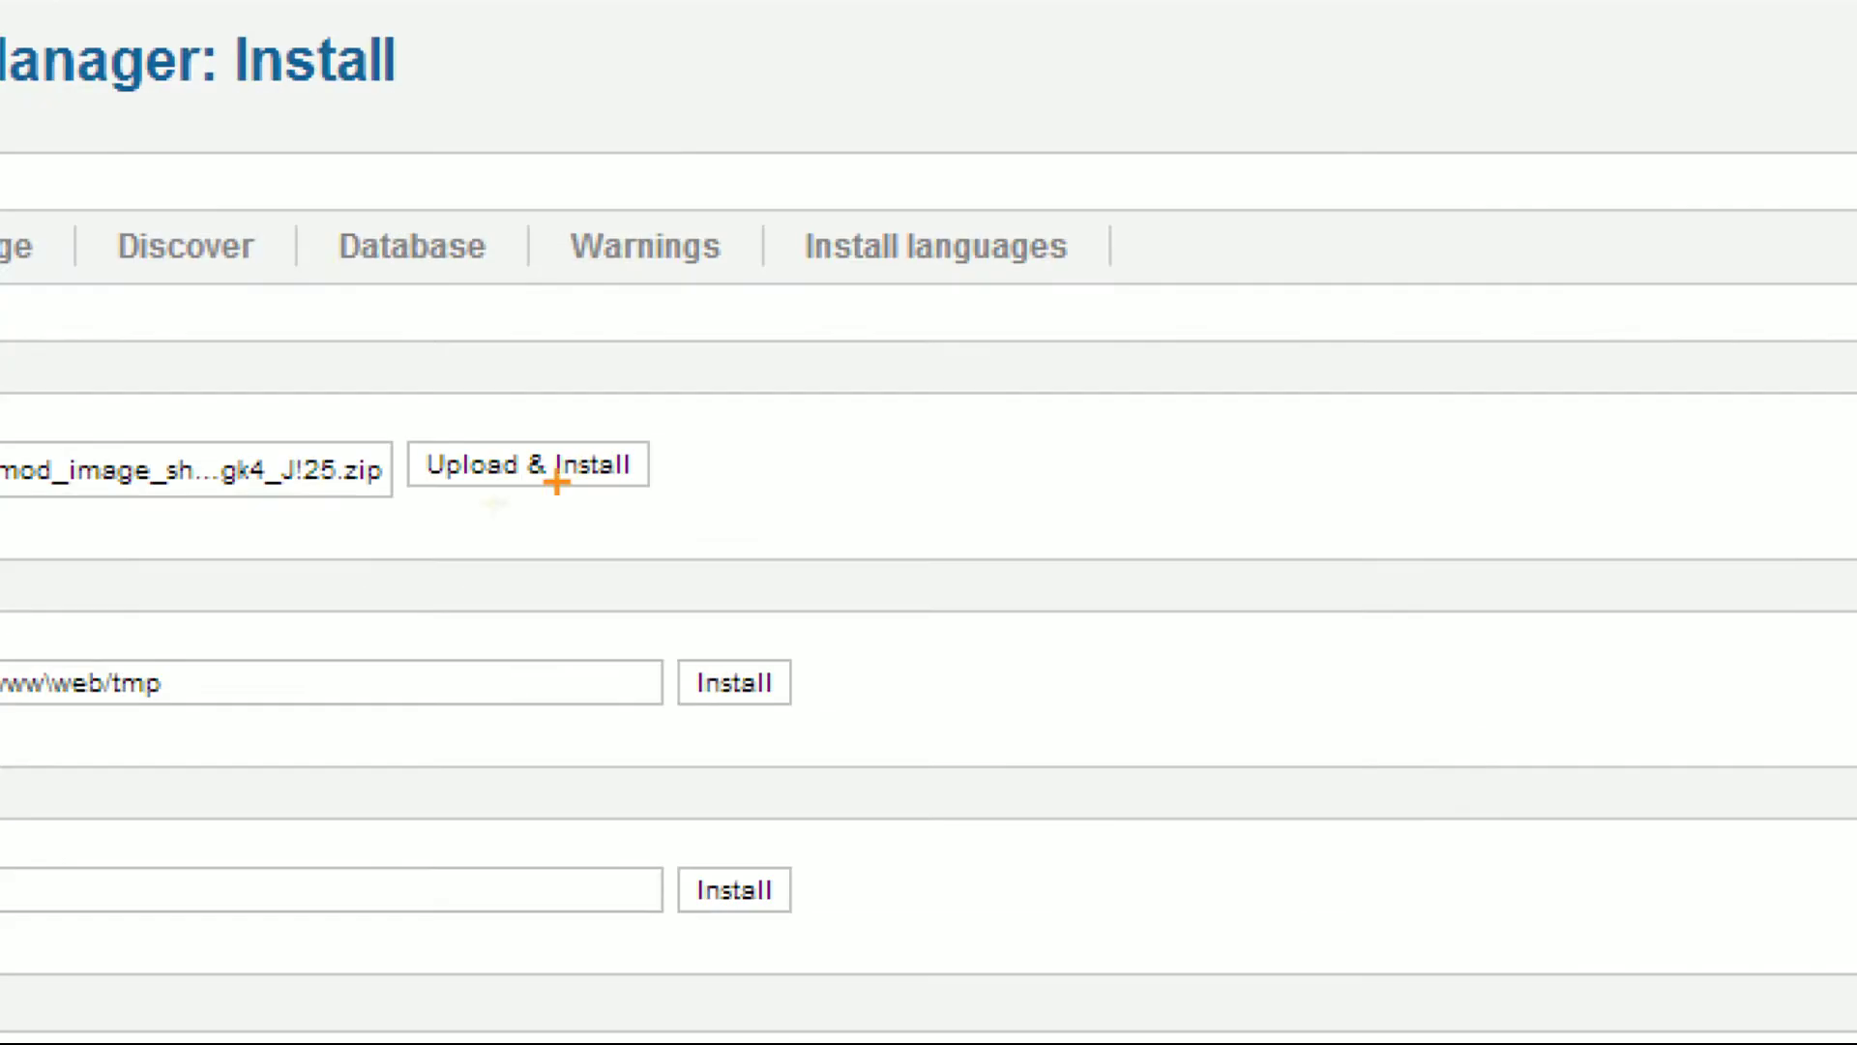
mouse_move(496, 477)
left_mouse_down()
mouse_move(495, 447)
mouse_move(524, 491)
mouse_move(479, 480)
left_mouse_up()
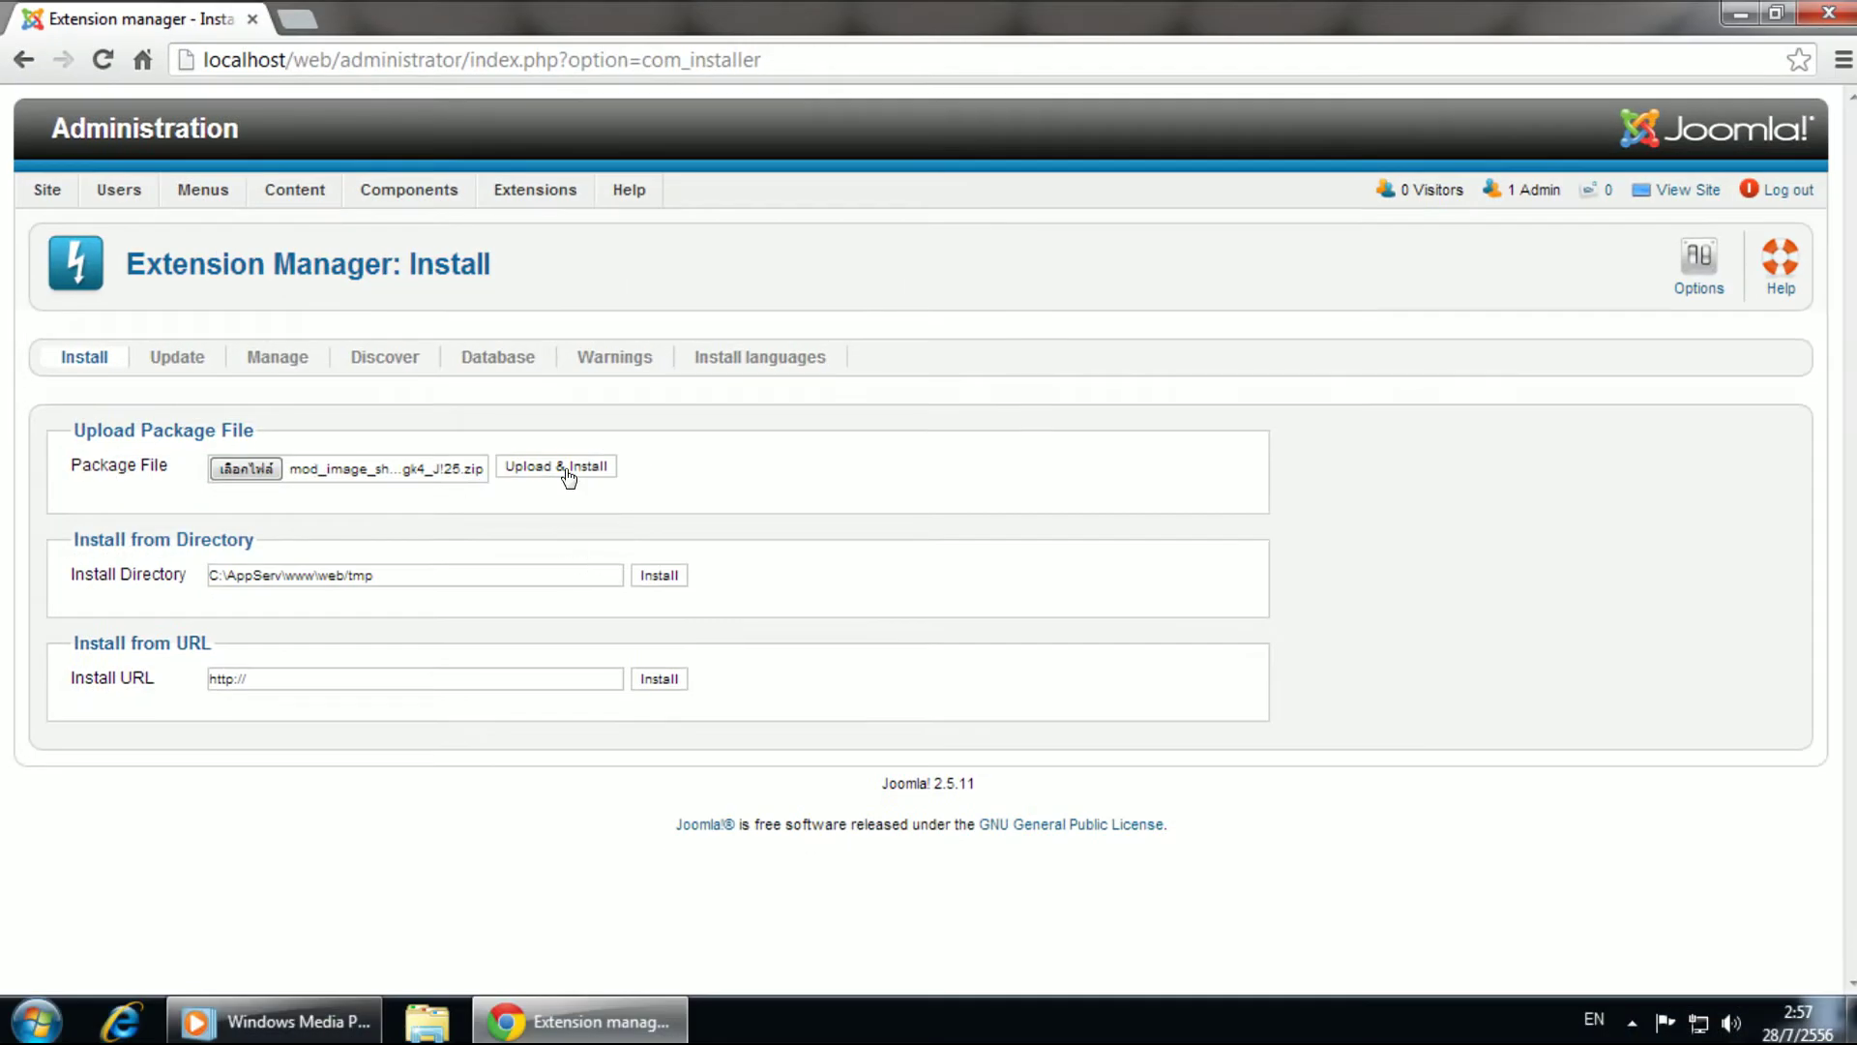
left_click(553, 473)
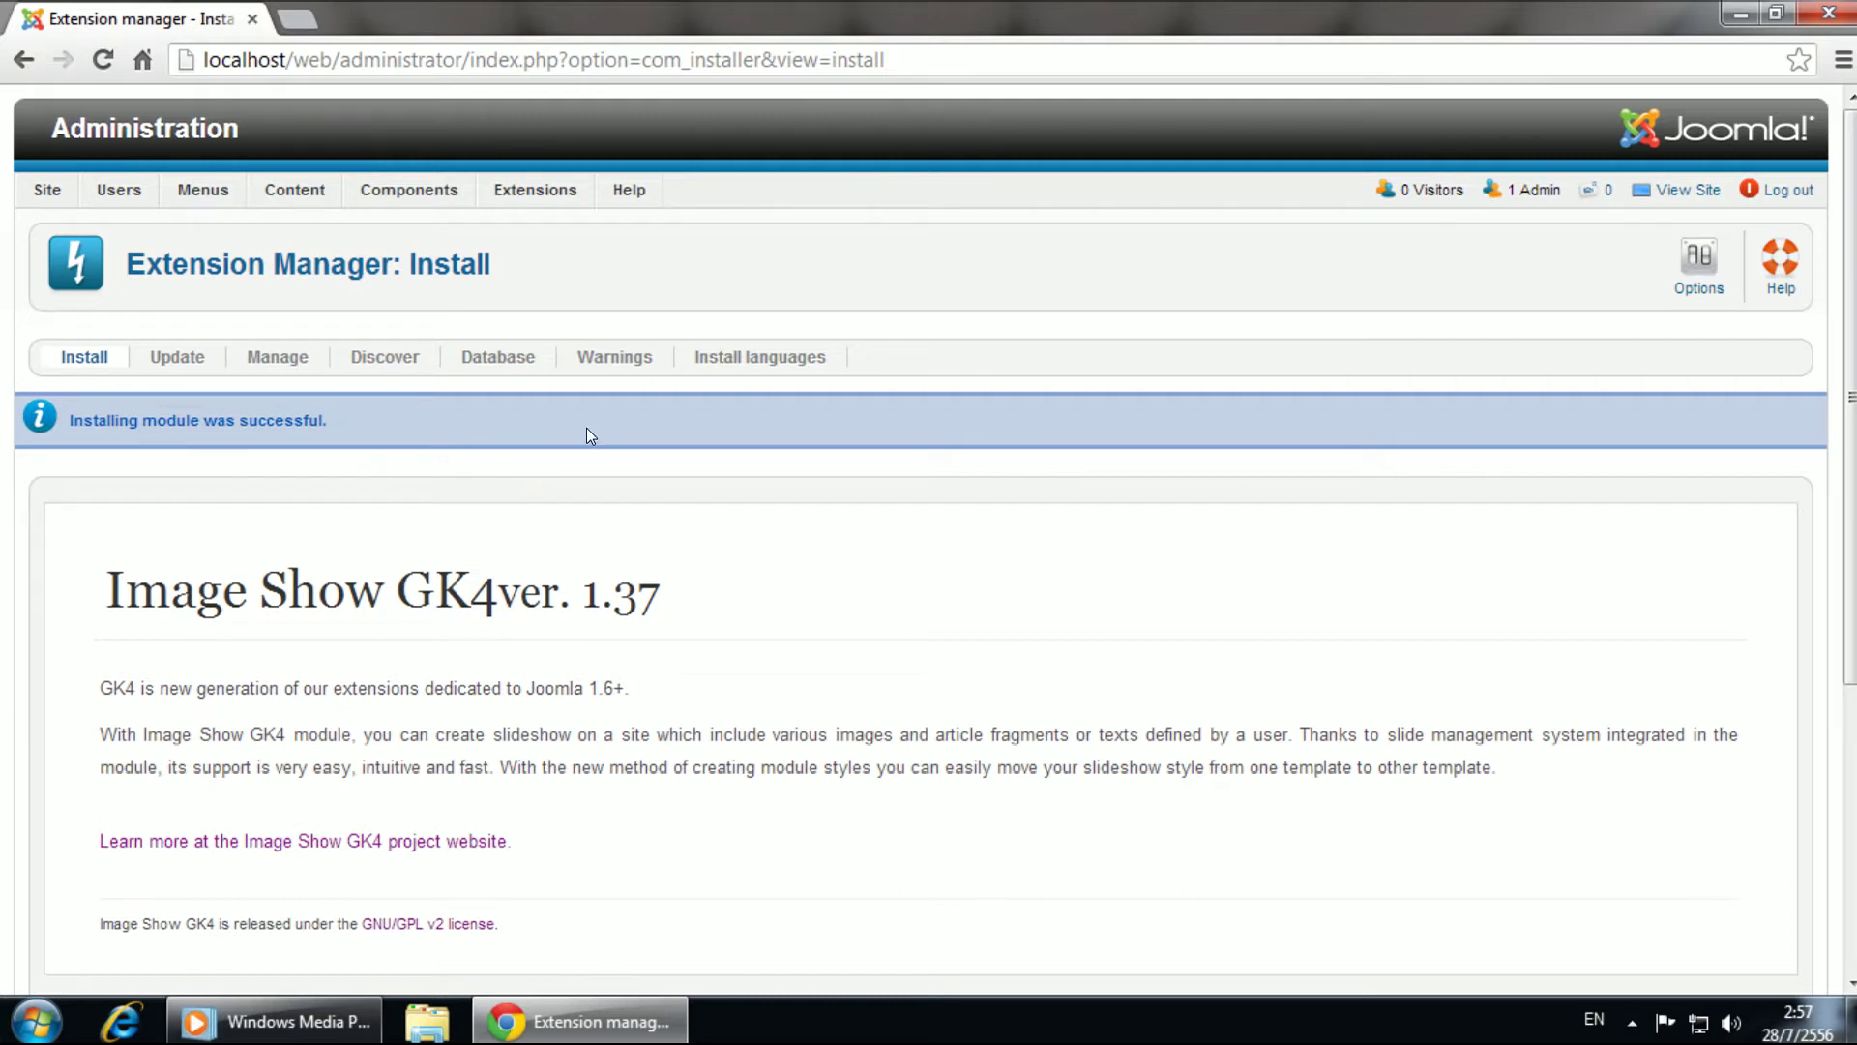
Step: Go to the Module Manager and open the Image Show GK4 module for editing
mouse_move(532, 194)
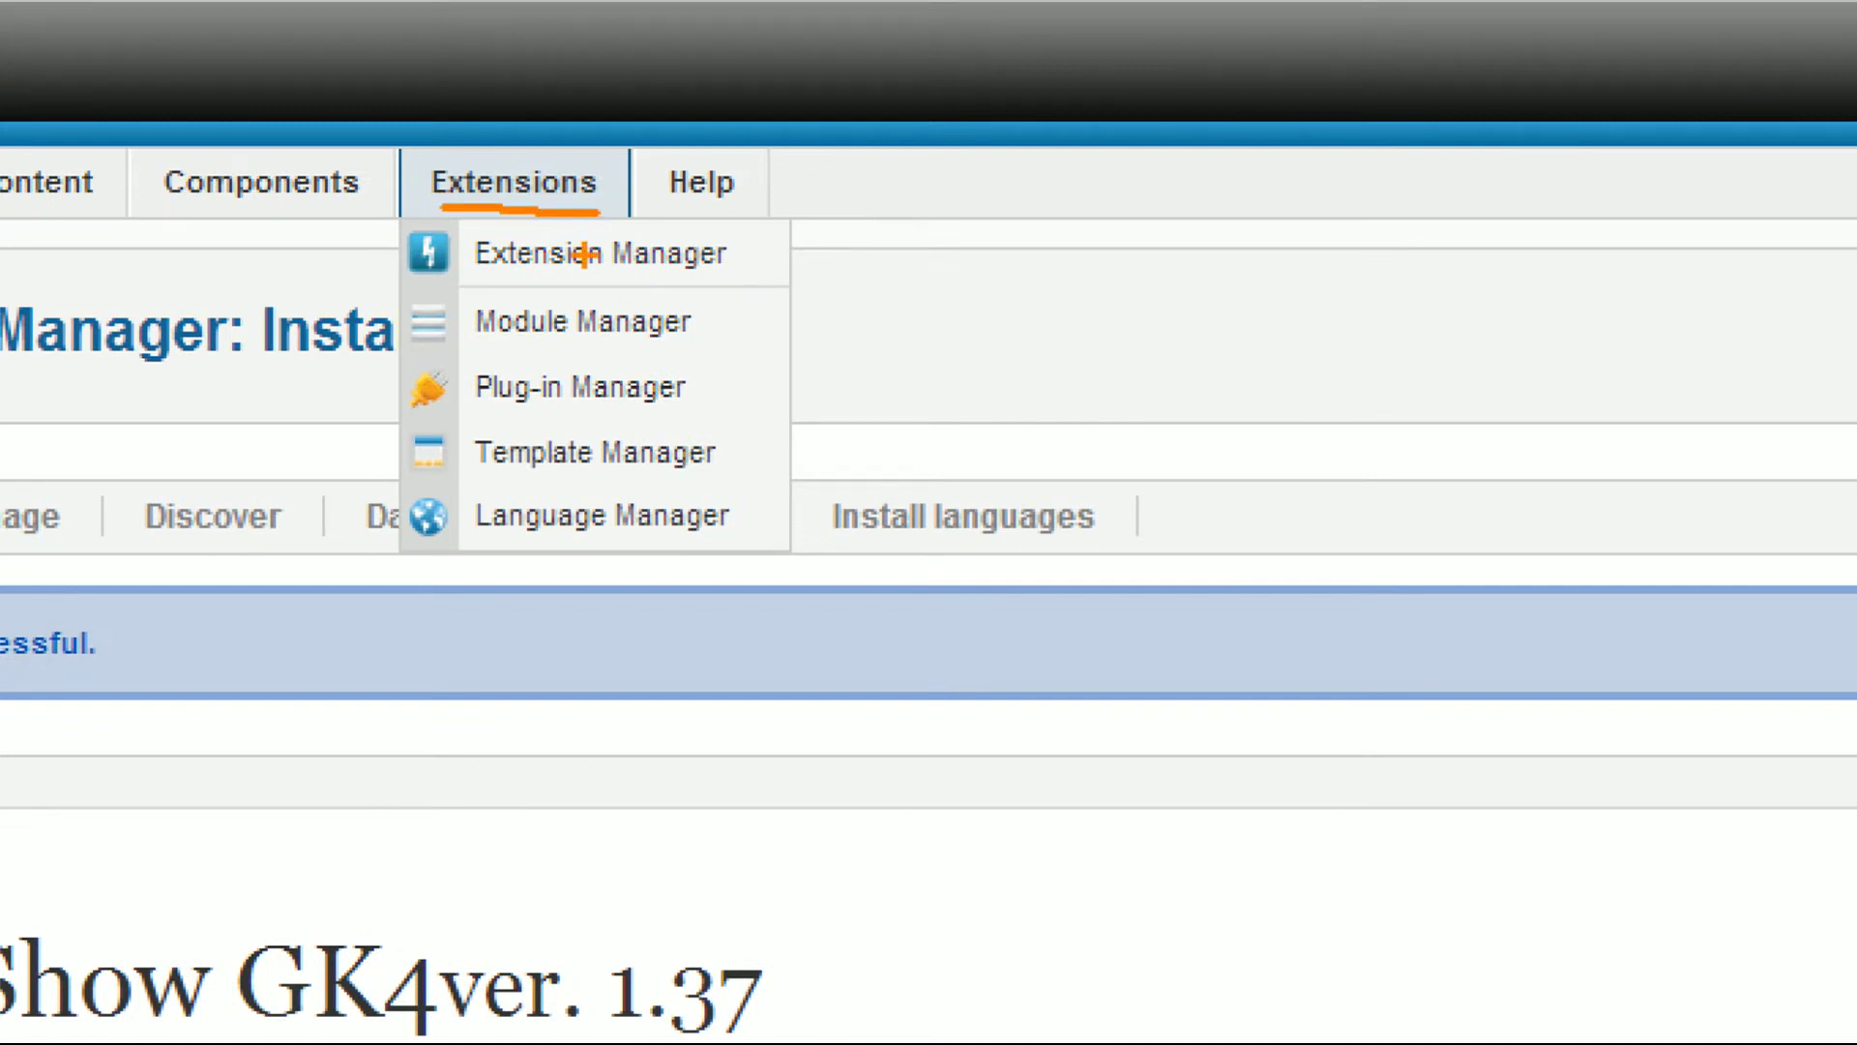
left_click_drag(481, 338, 693, 338)
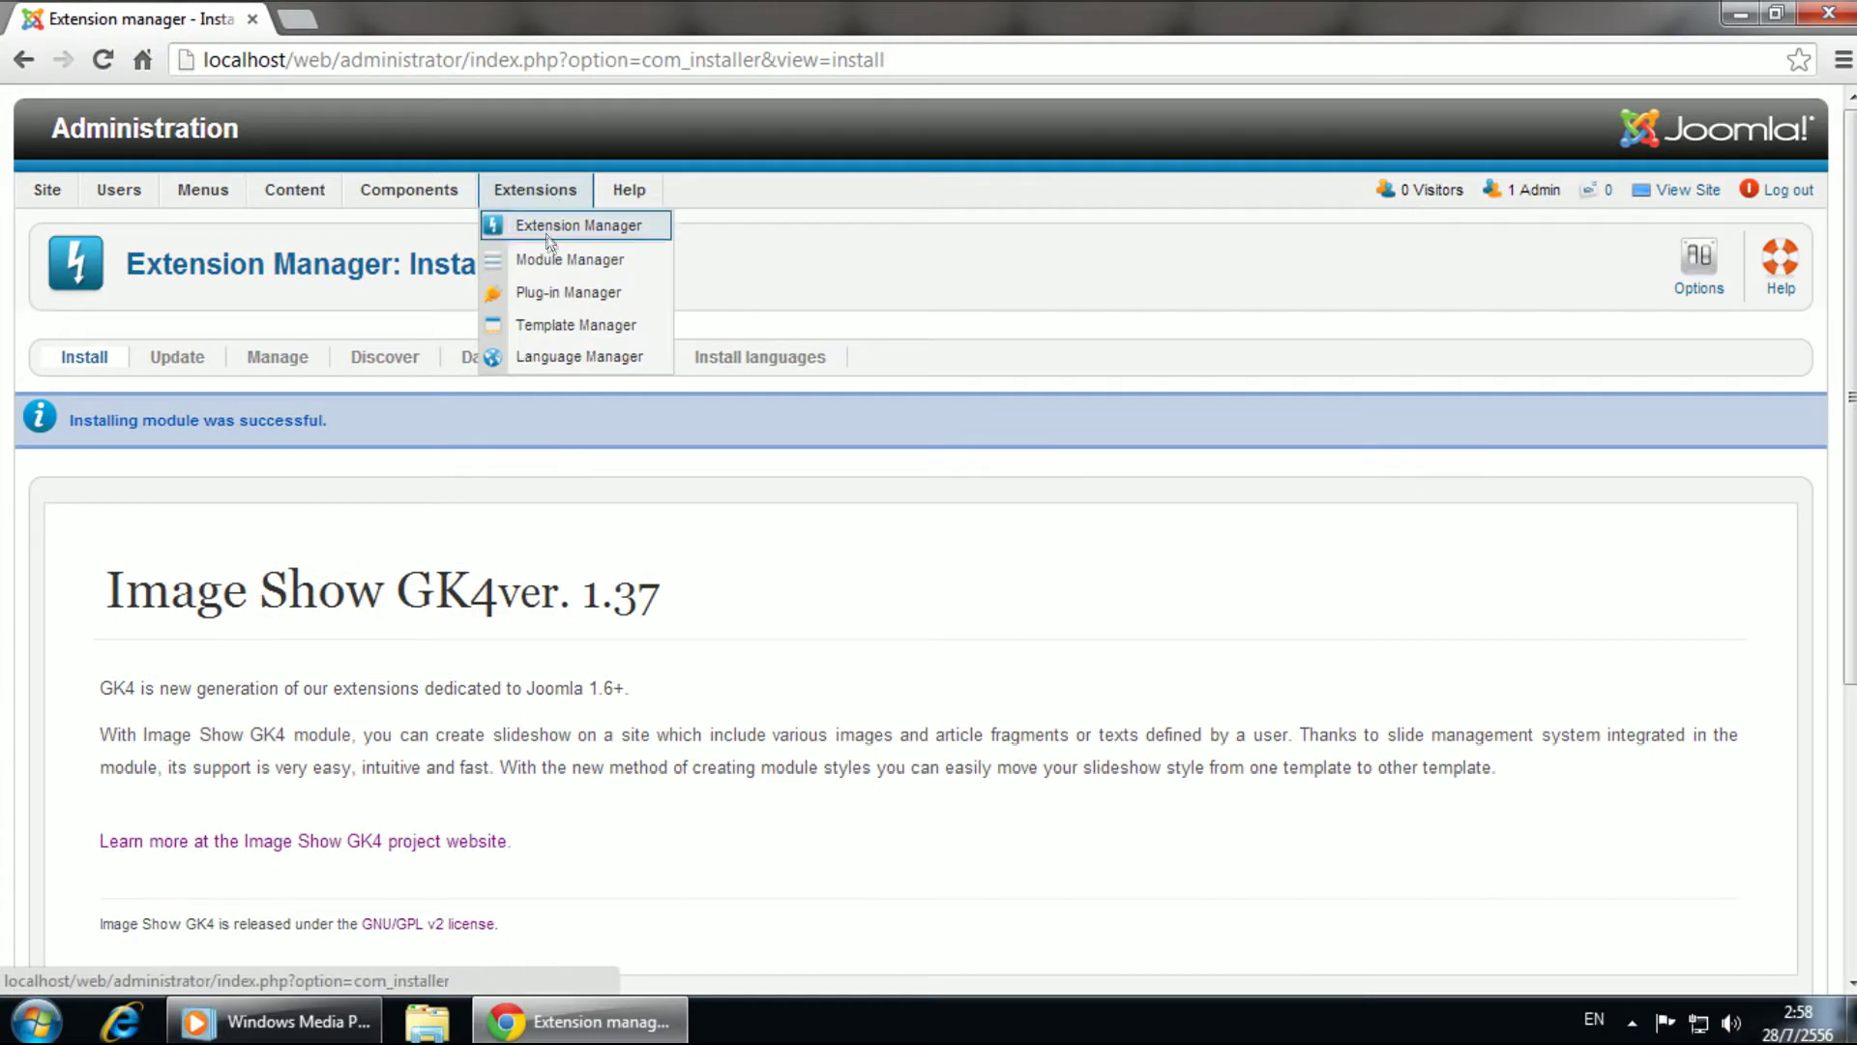
left_click(546, 318)
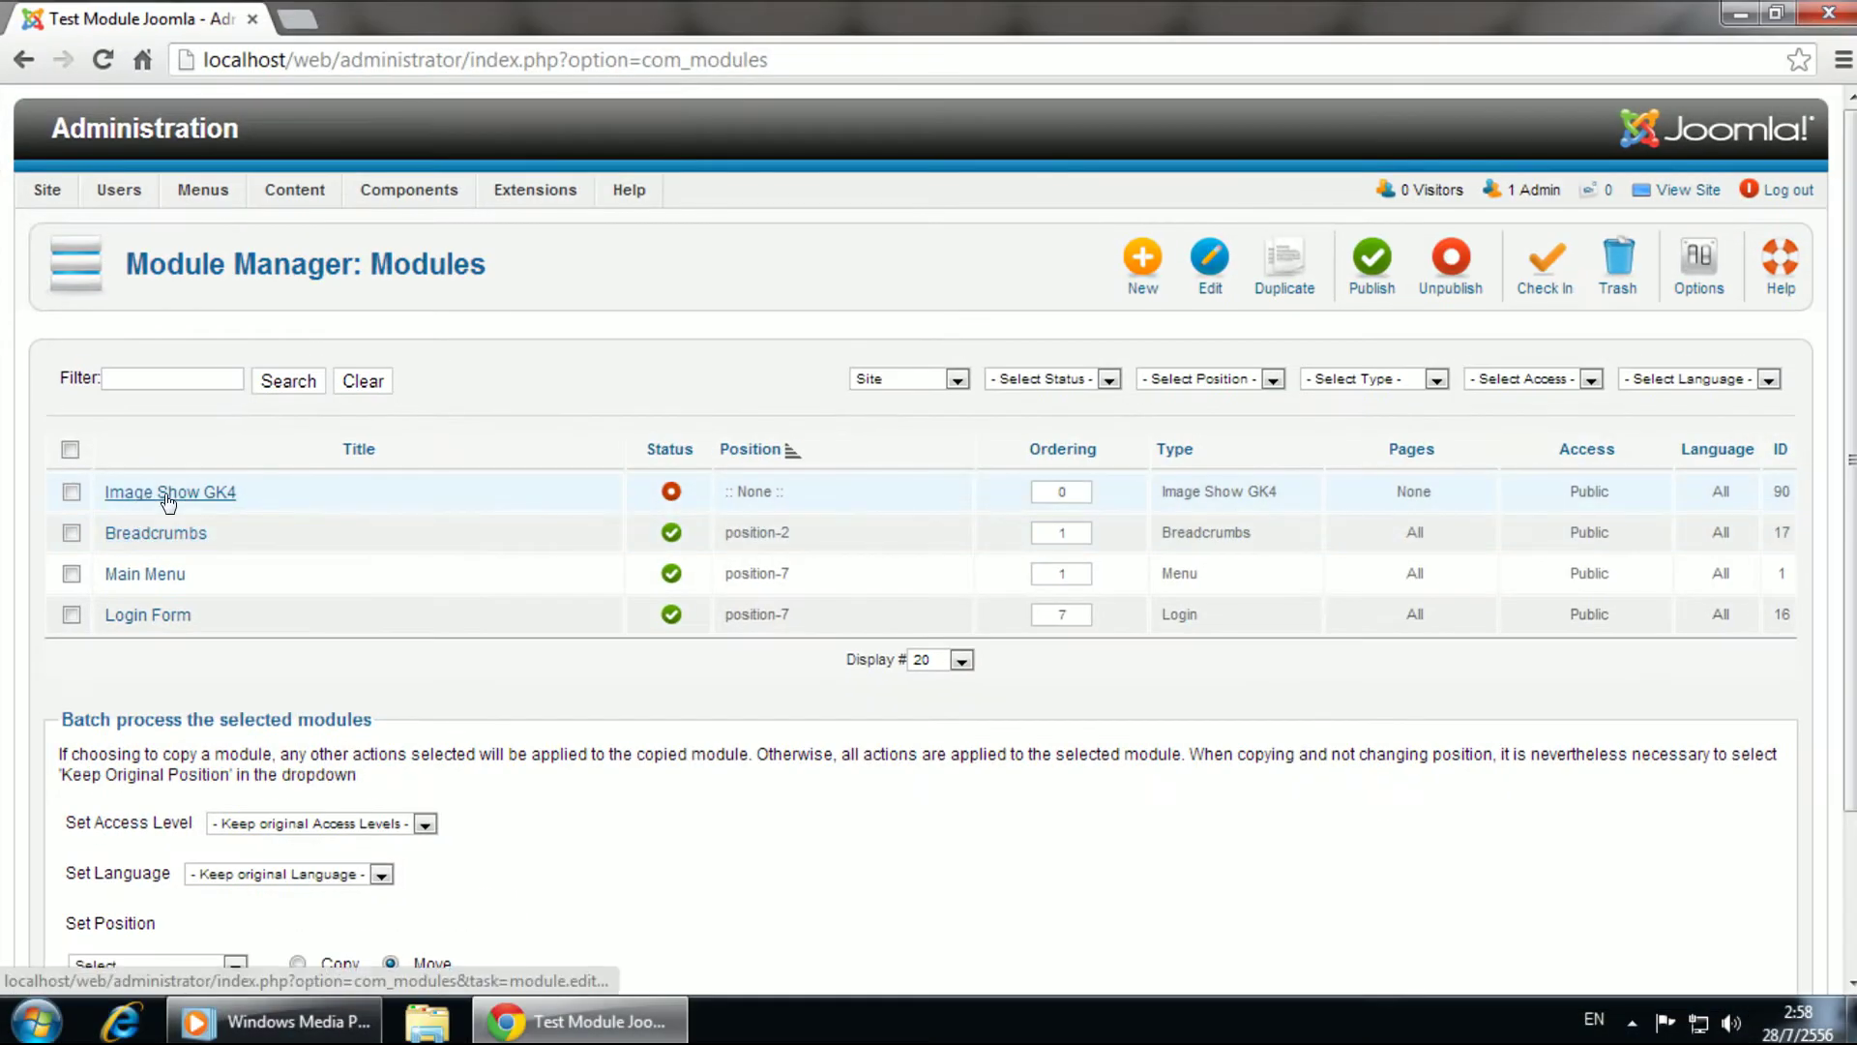
left_click(146, 494)
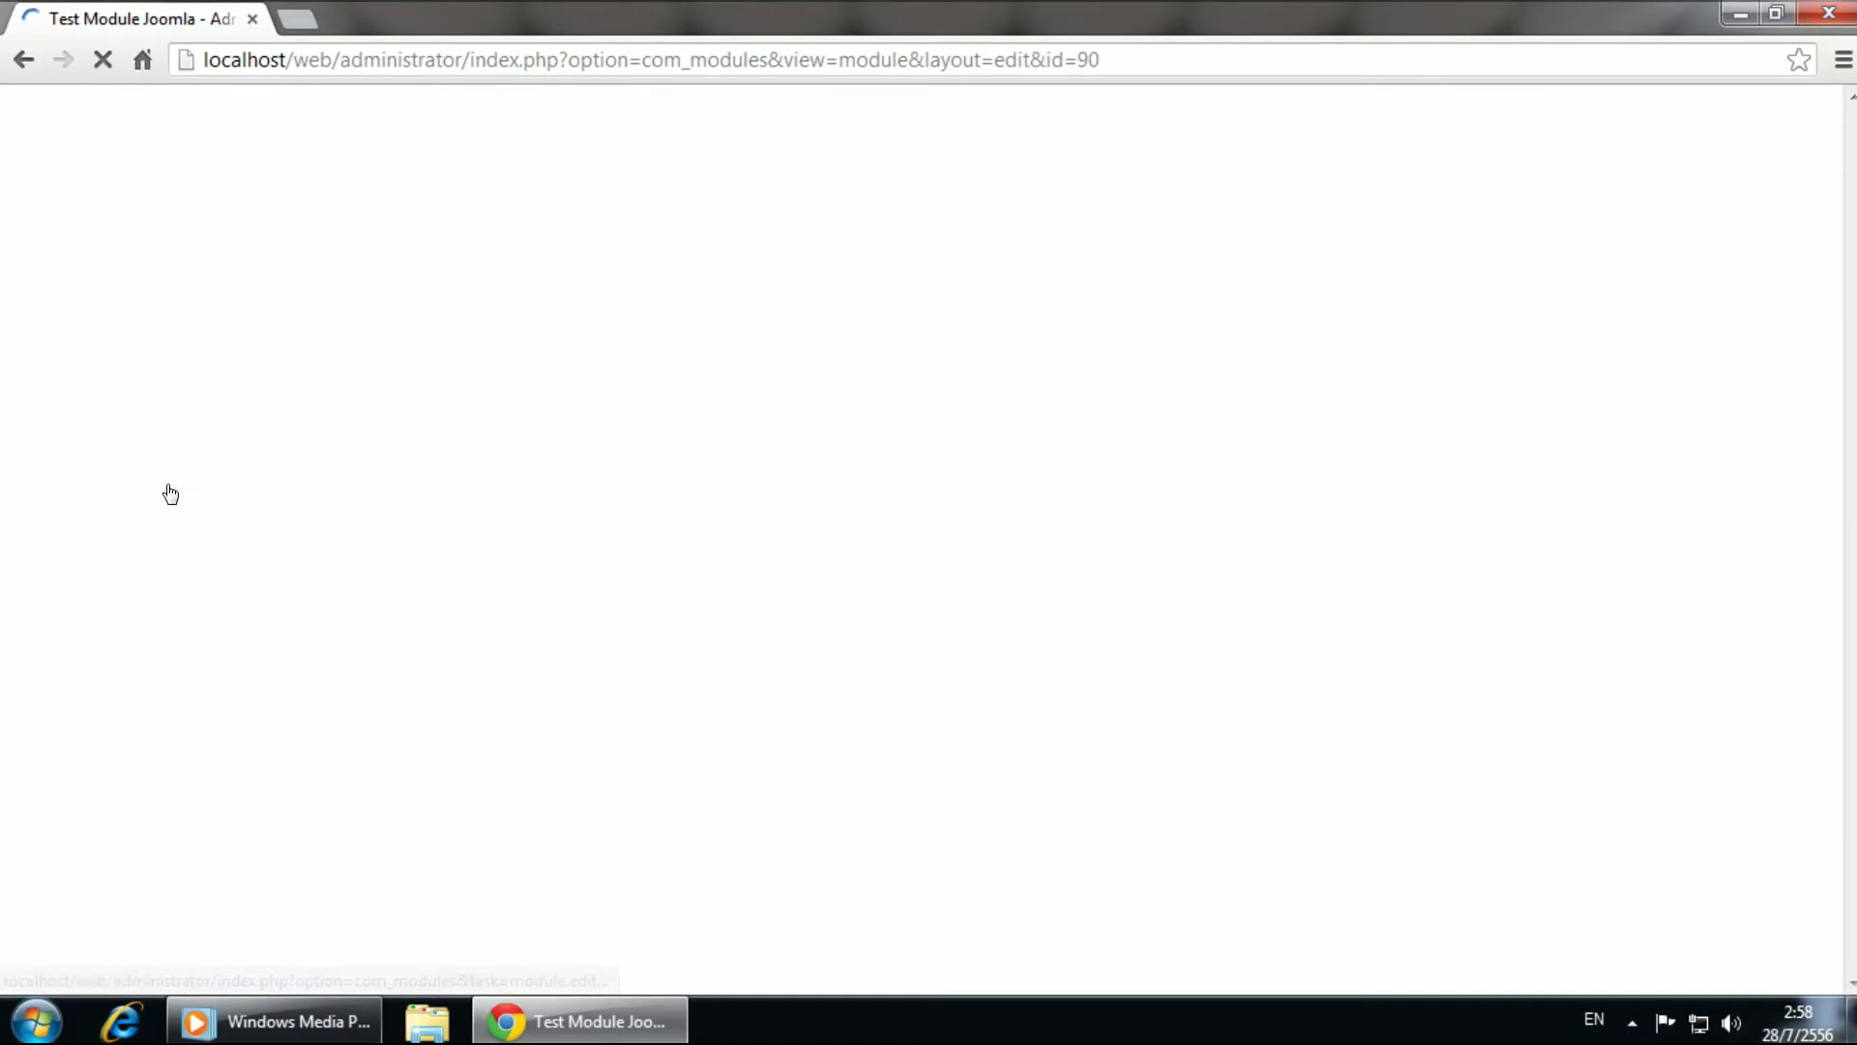
Step: Assign the Image Show GK4 module to the template position position-2 (Breadcrumbs) from the list of predefined positions
scroll(542, 613, "down", 1)
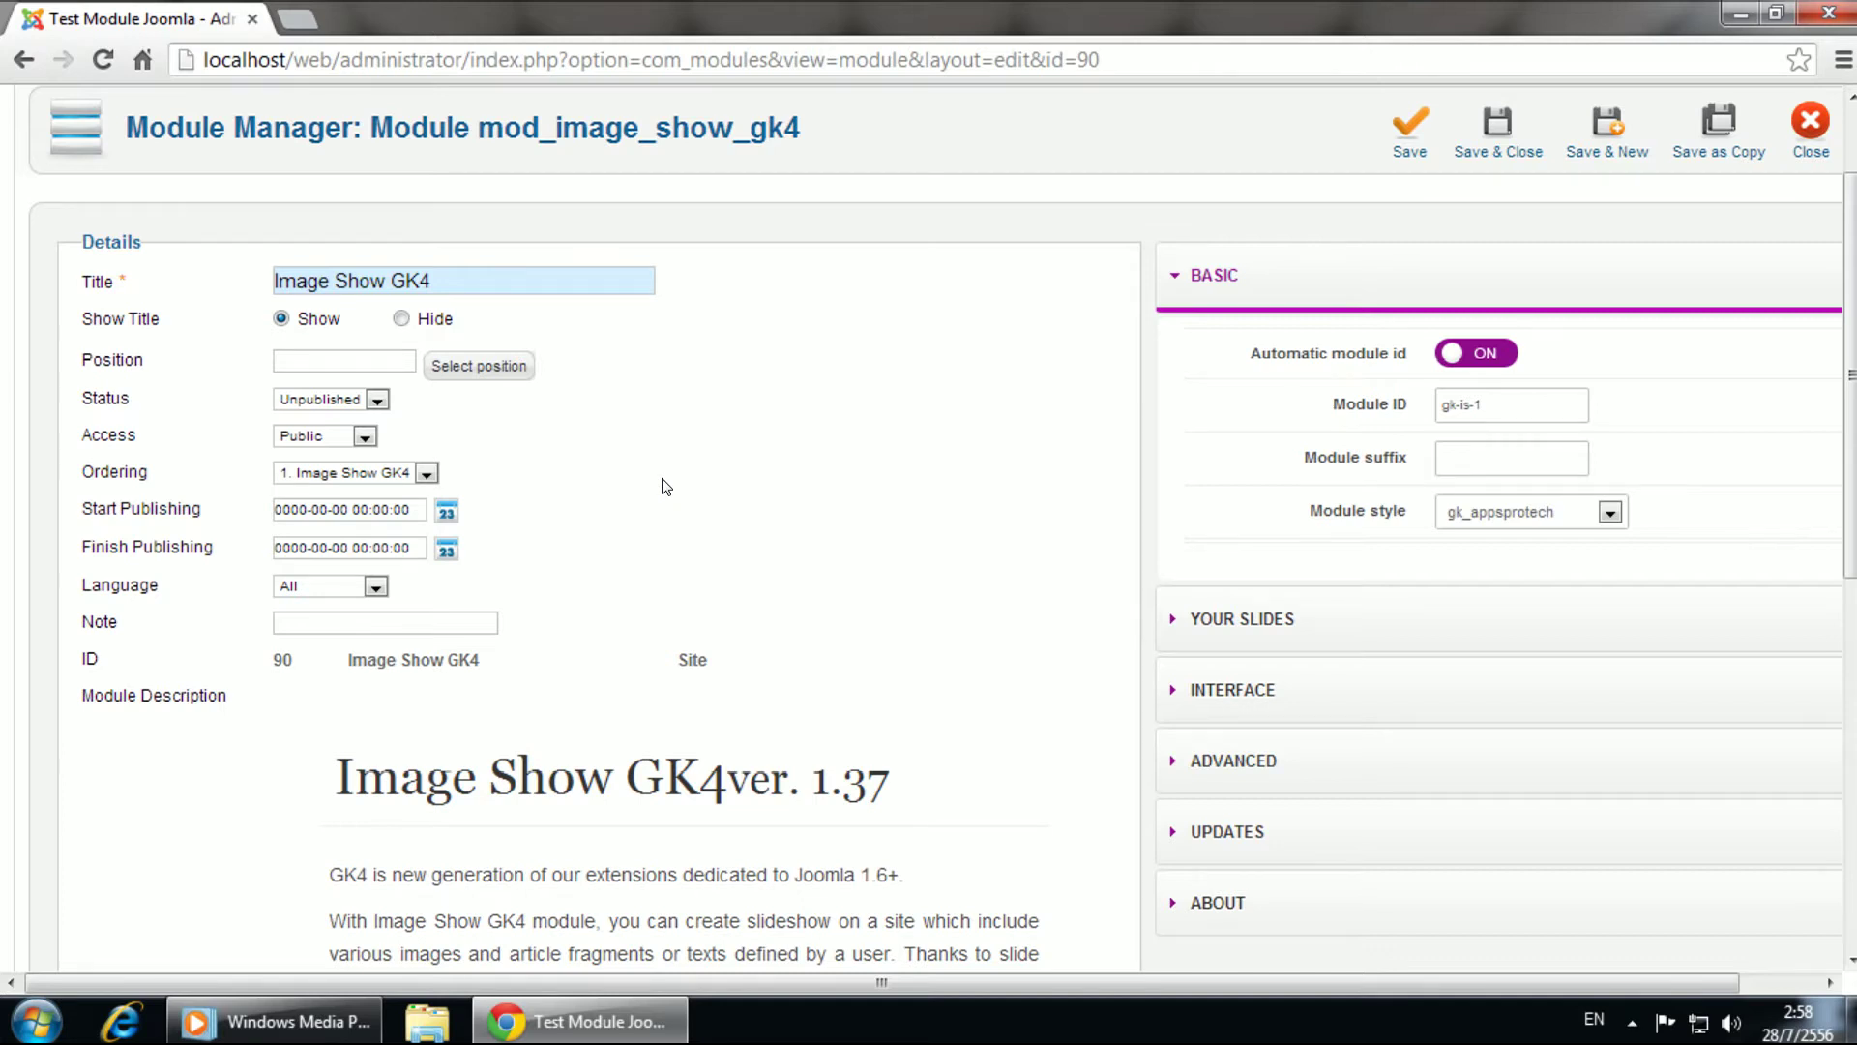
mouse_move(121, 373)
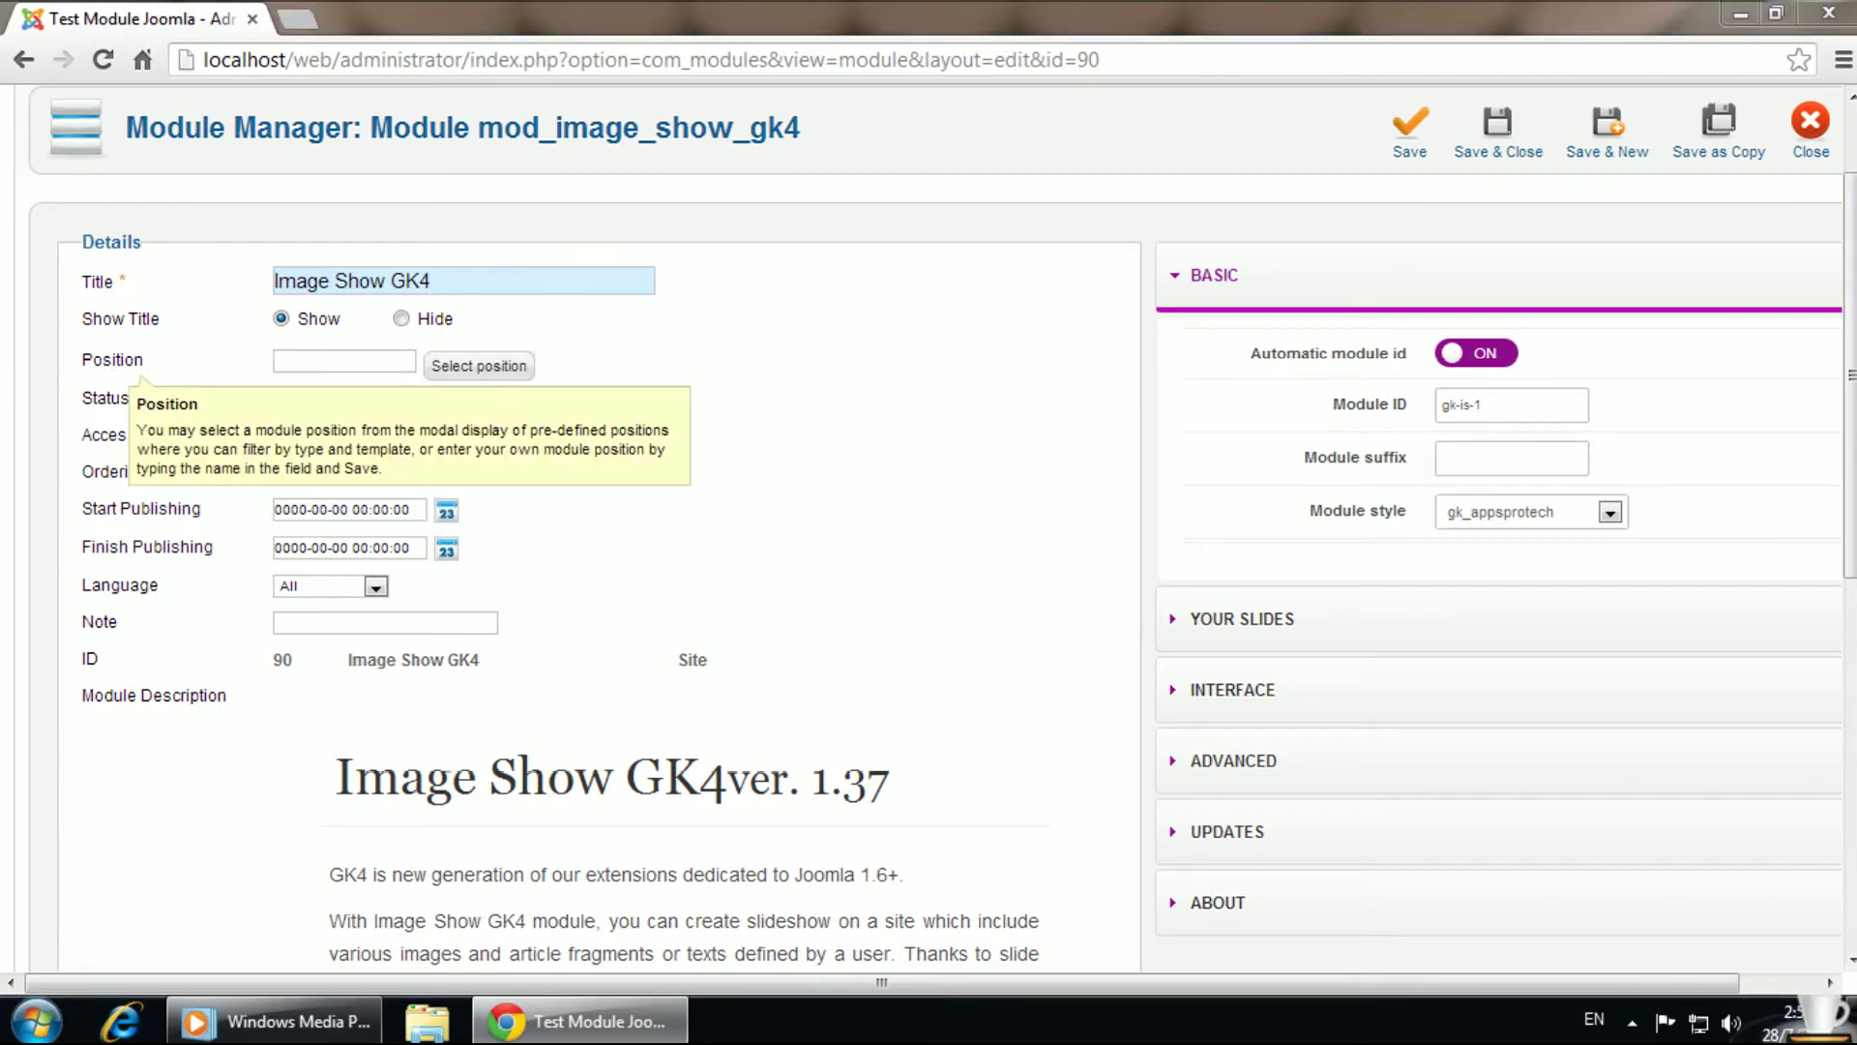
left_click_drag(166, 369, 268, 368)
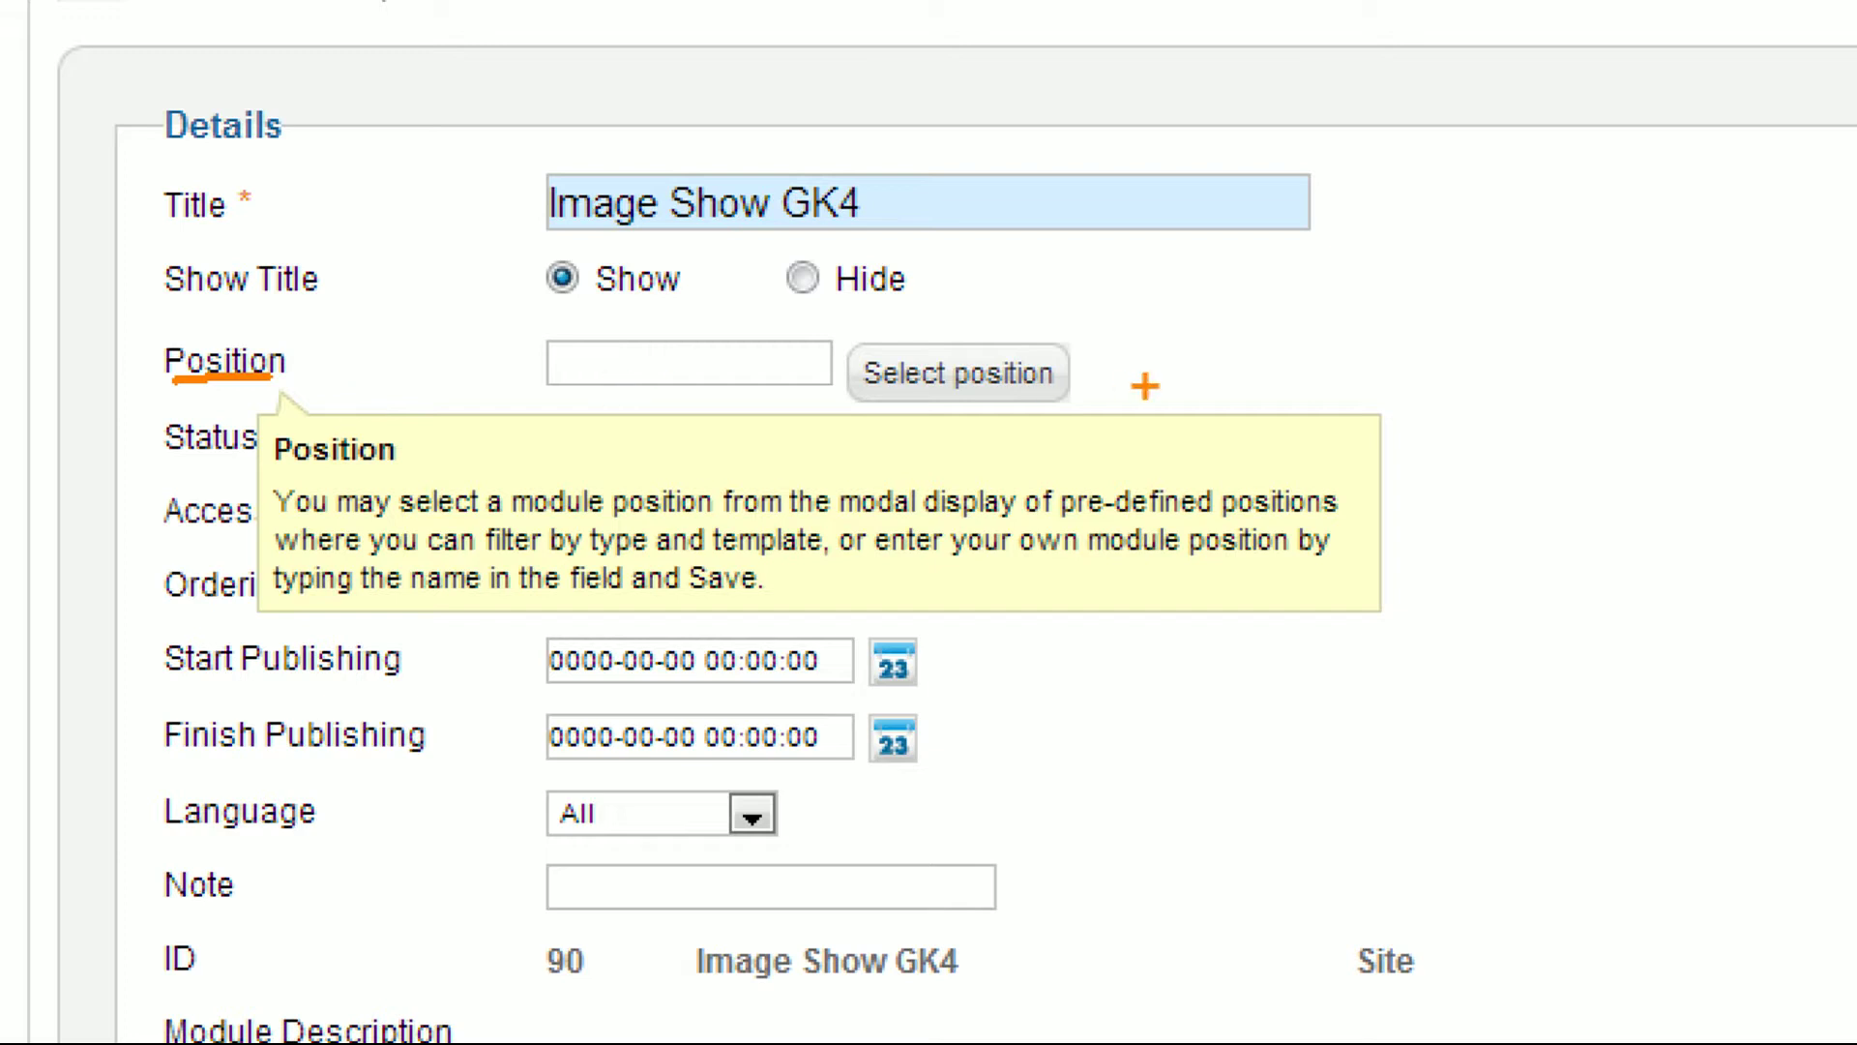
mouse_move(853, 355)
left_mouse_down()
mouse_move(905, 334)
mouse_move(1096, 373)
mouse_move(852, 397)
mouse_move(863, 336)
left_mouse_up()
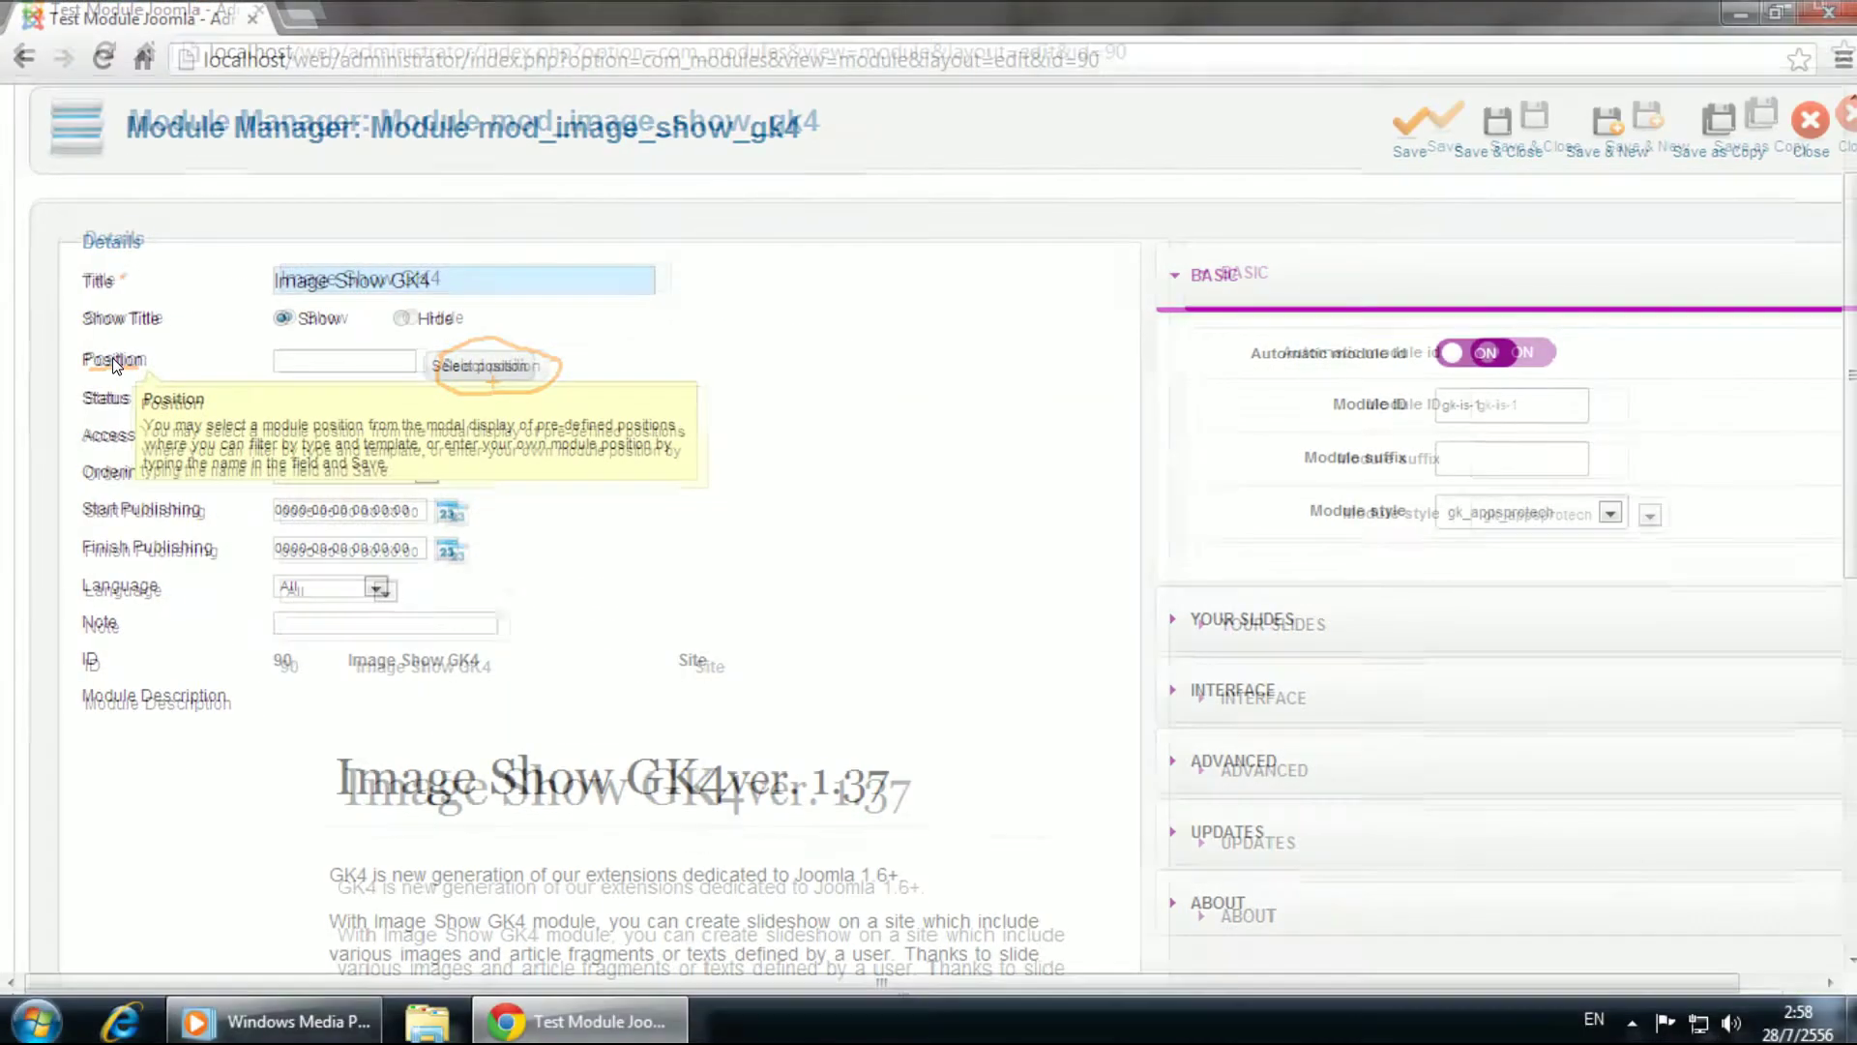
left_click(949, 369)
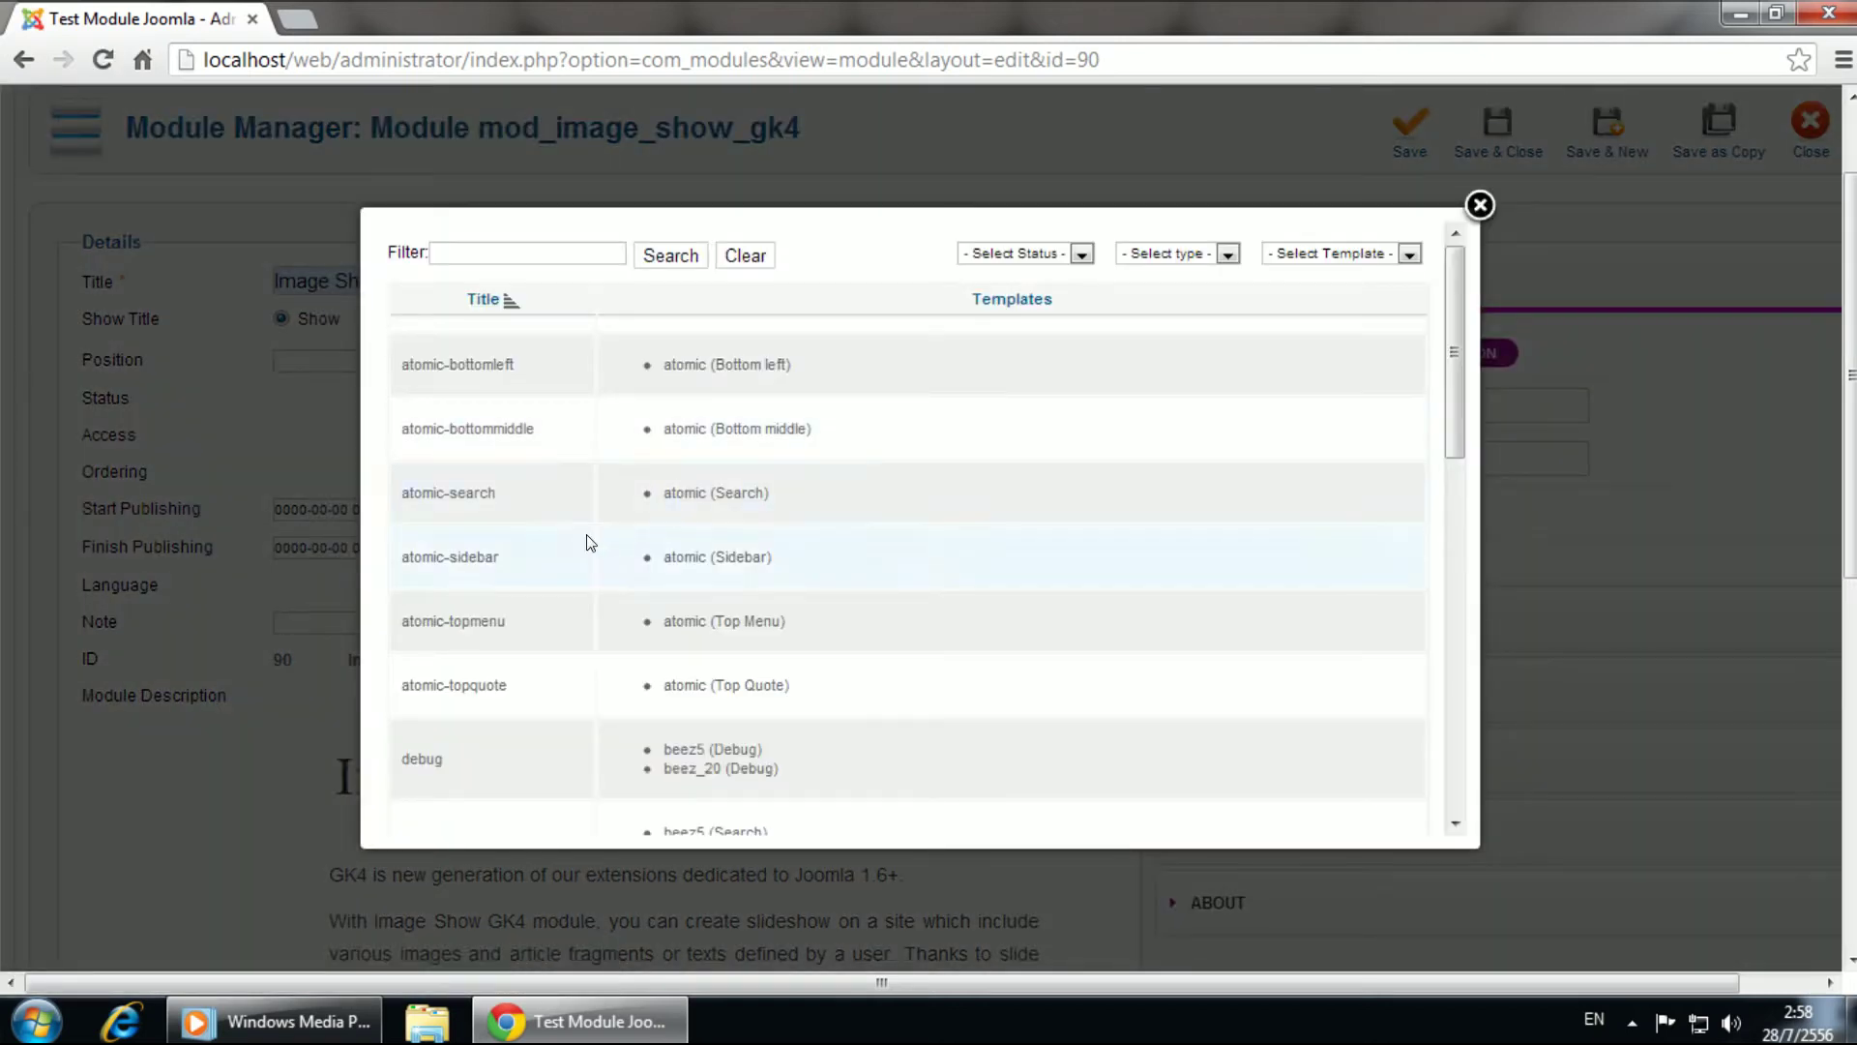
scroll(584, 535, "down", 4)
scroll(568, 571, "down", 3)
scroll(571, 597, "down", 3)
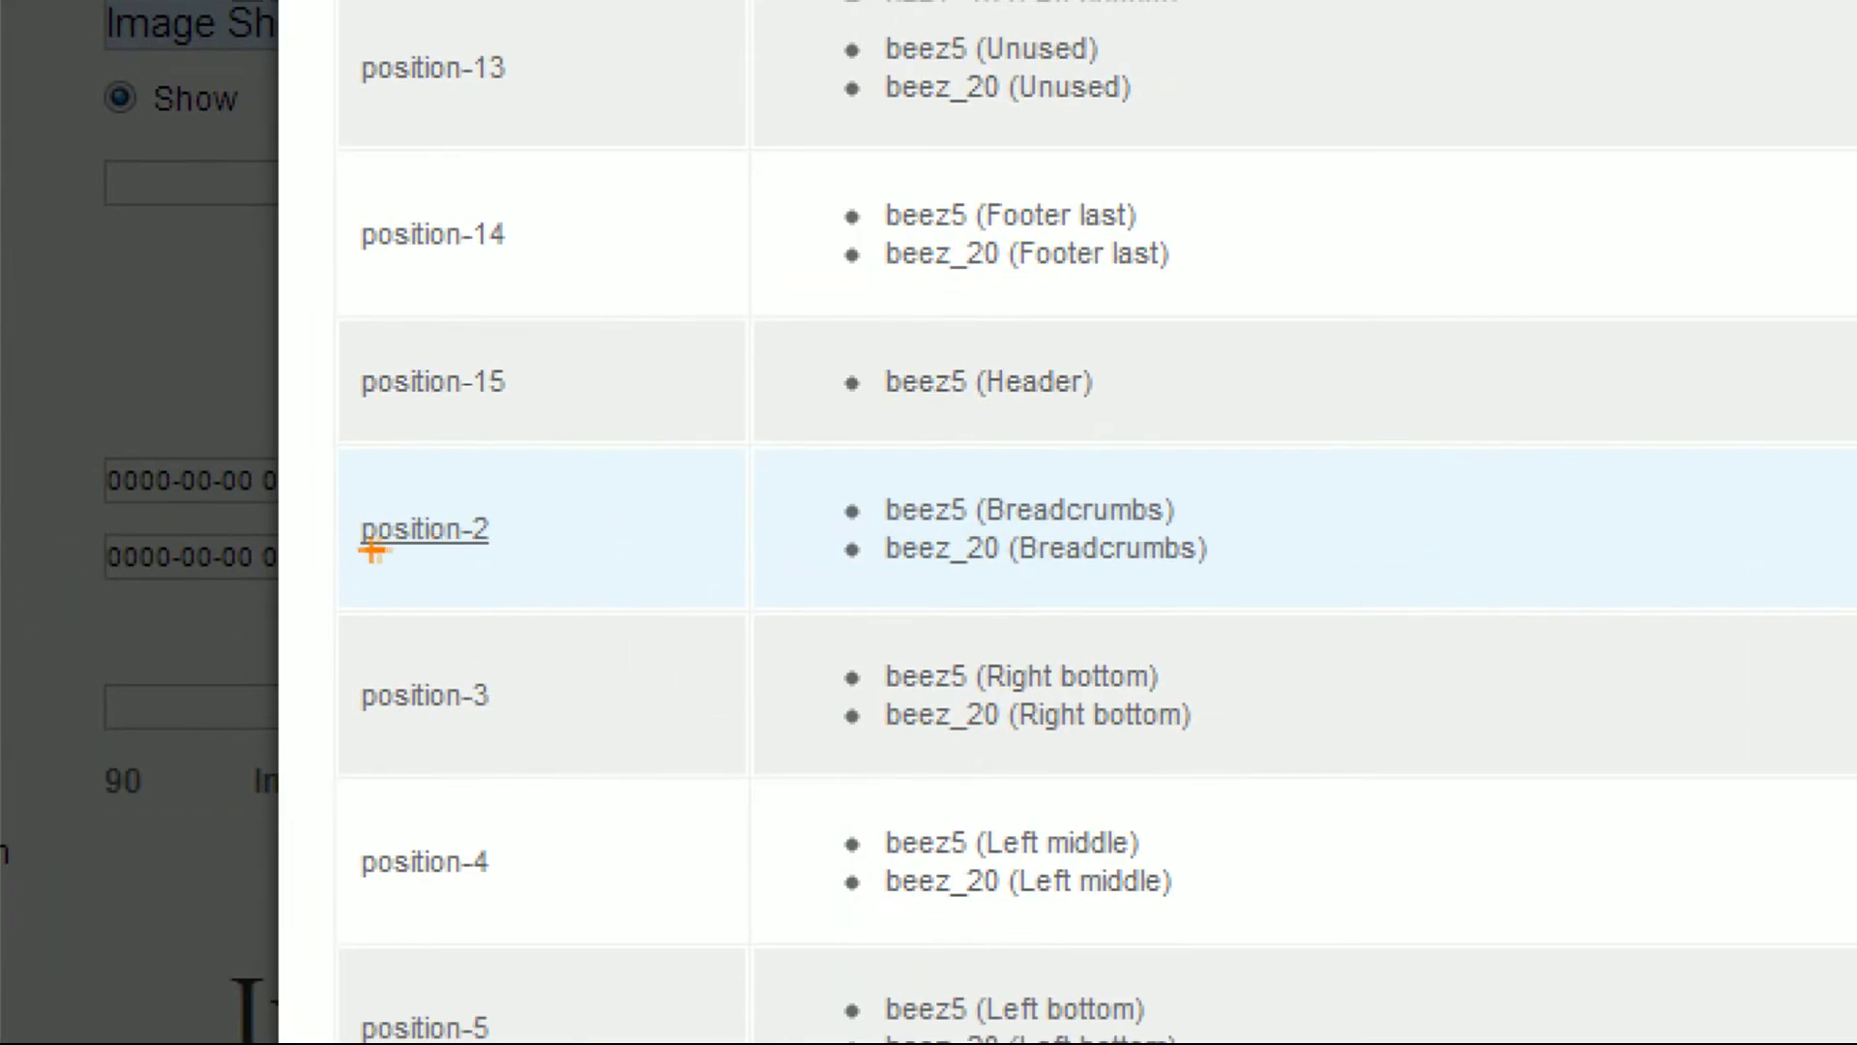
left_click_drag(403, 541, 484, 547)
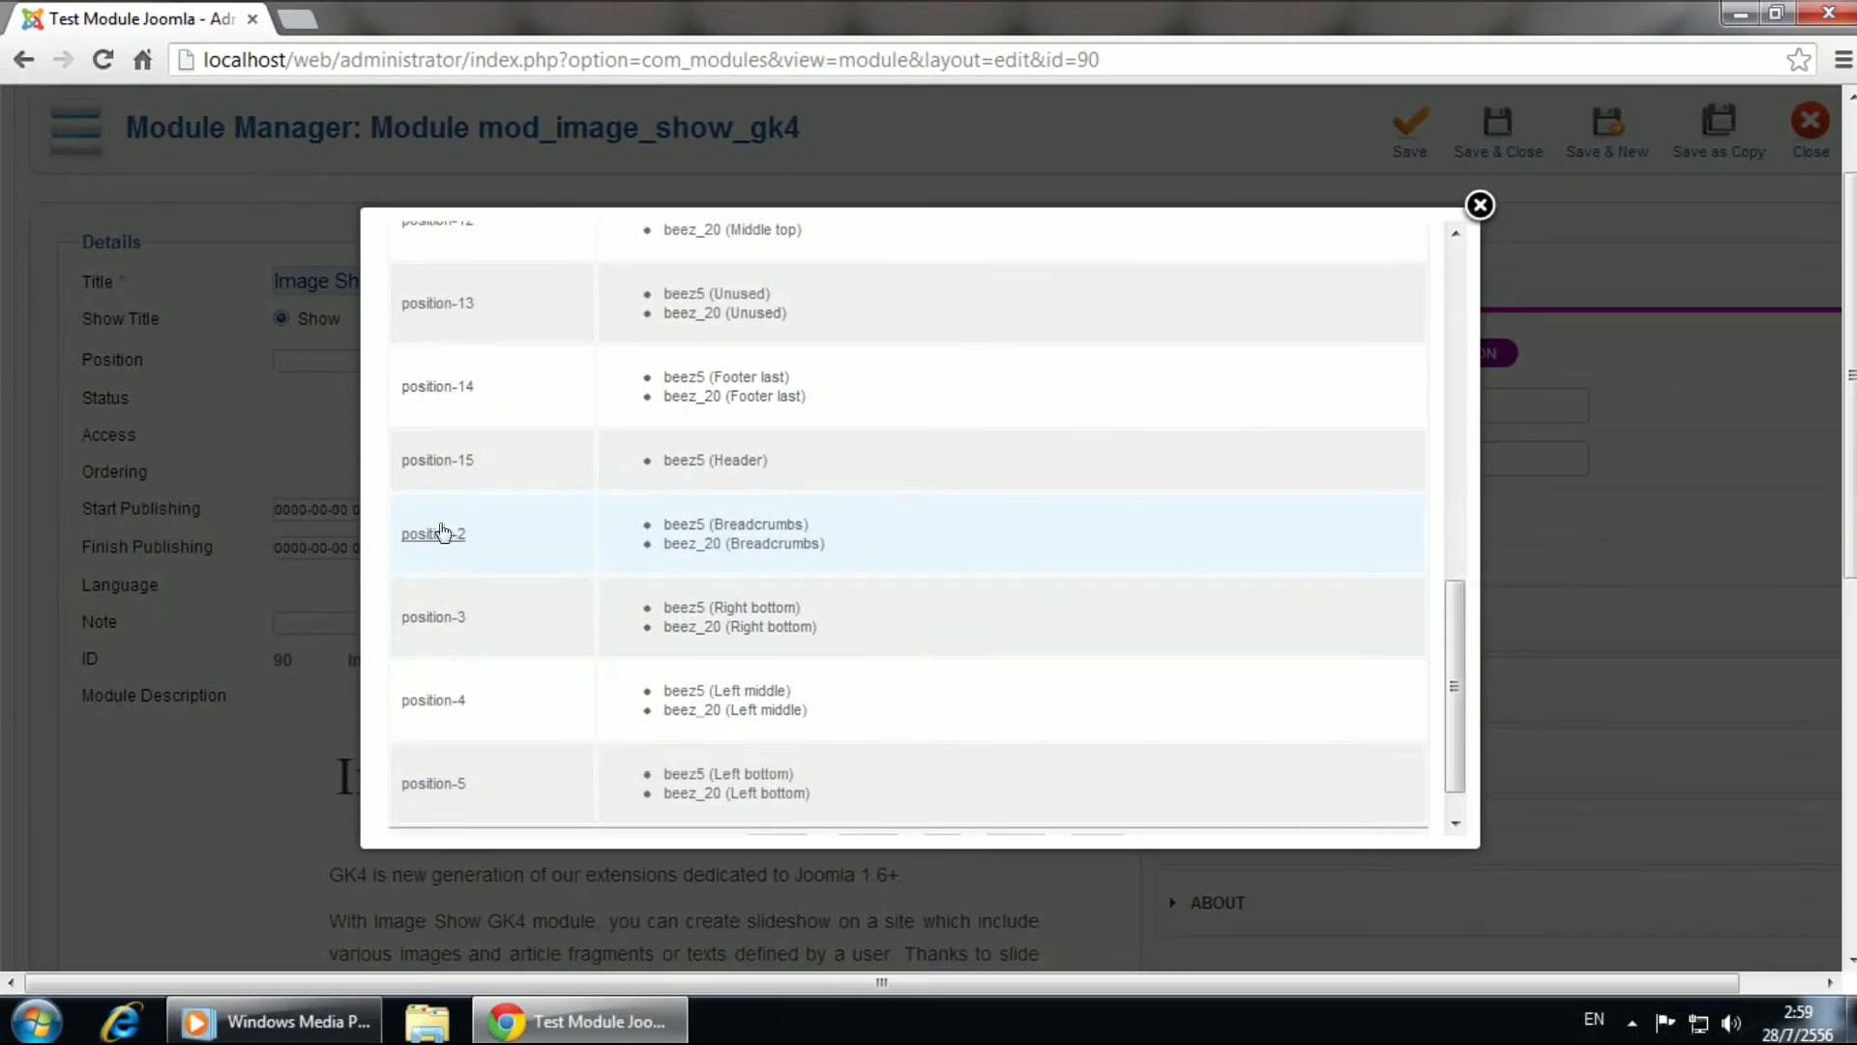
left_click(442, 532)
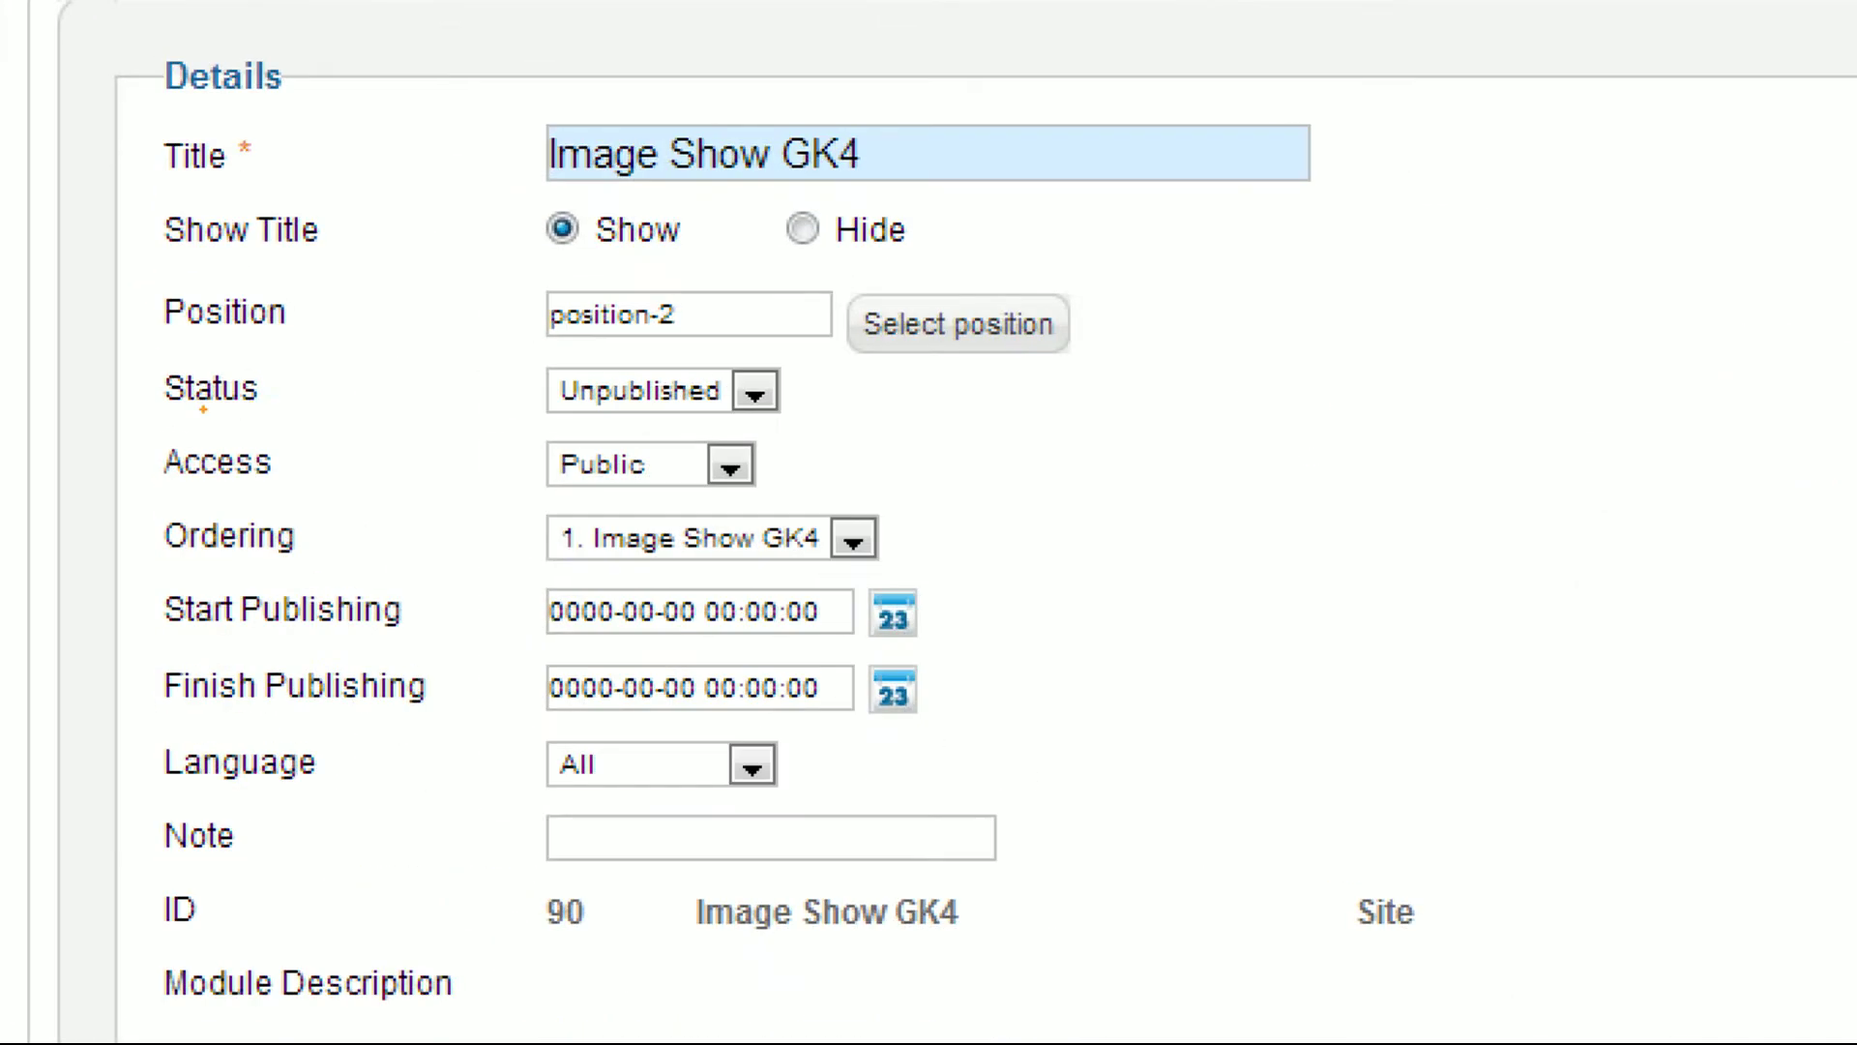
Step: Set the module's status to Published
left_click_drag(157, 408, 256, 416)
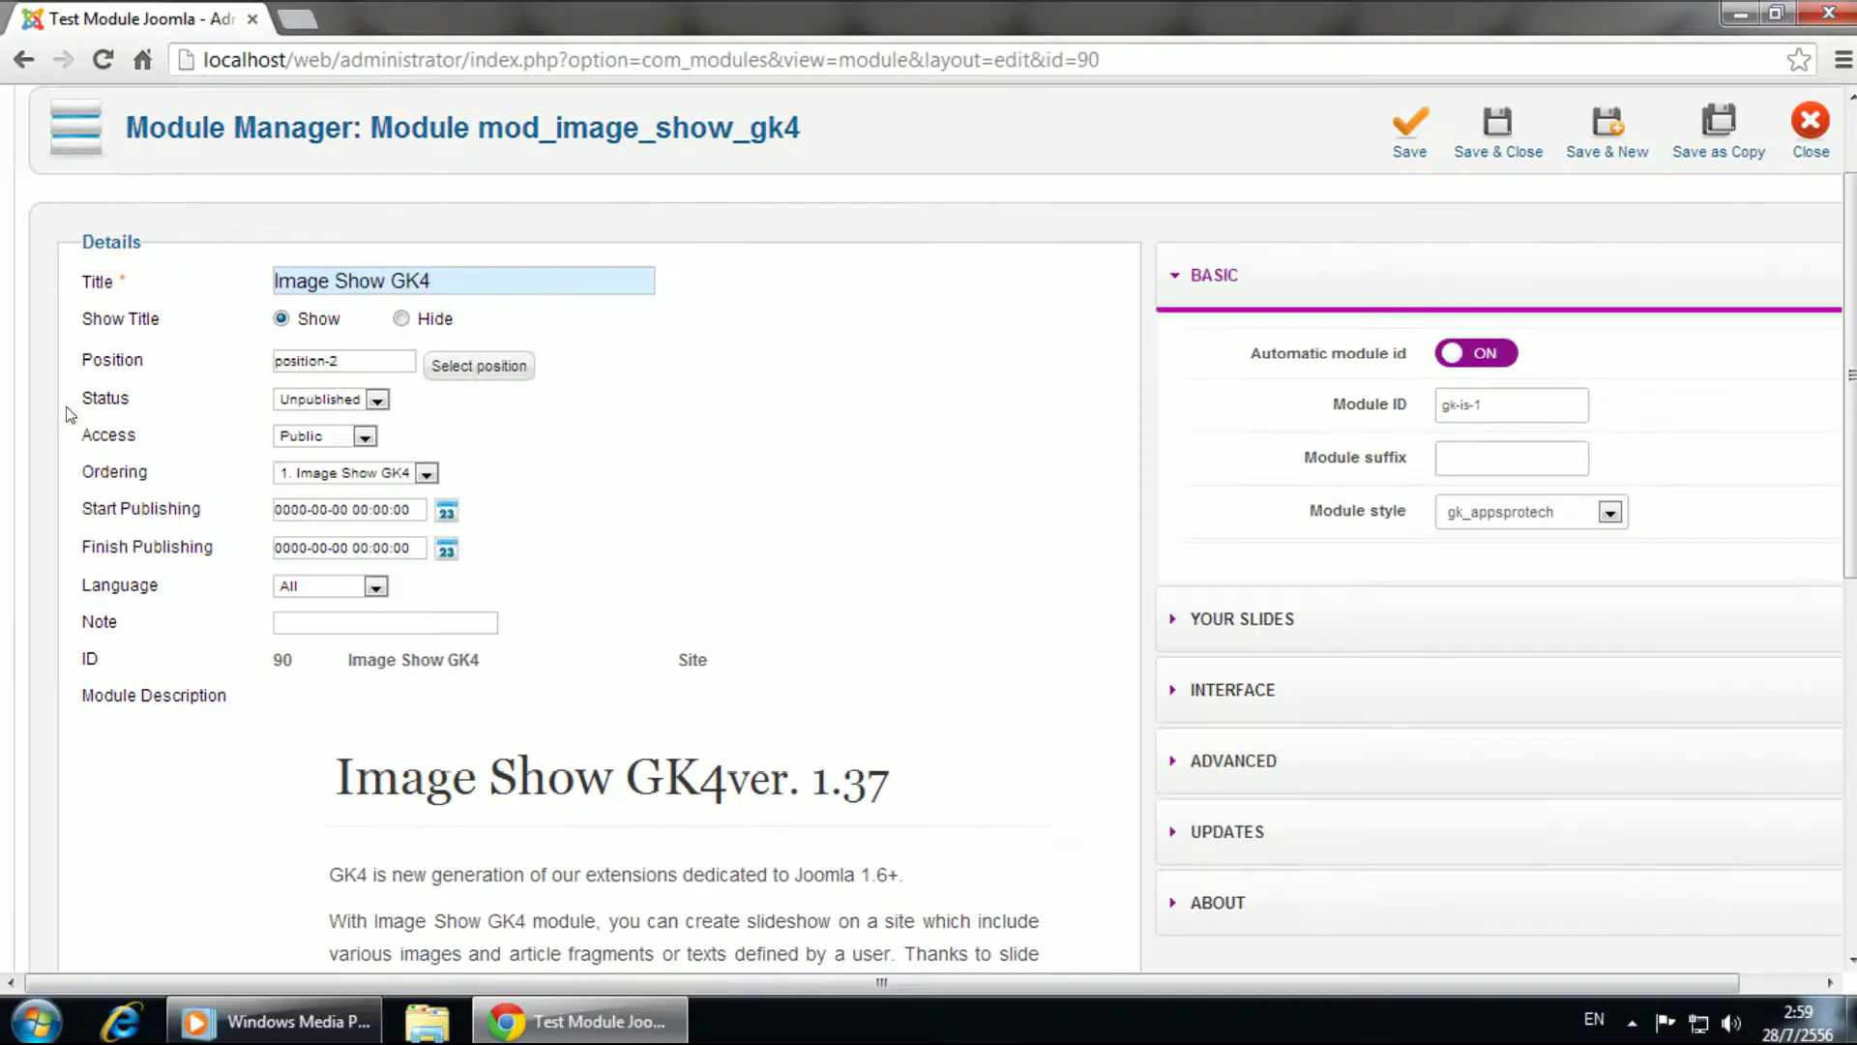
left_click(728, 392)
left_click(364, 419)
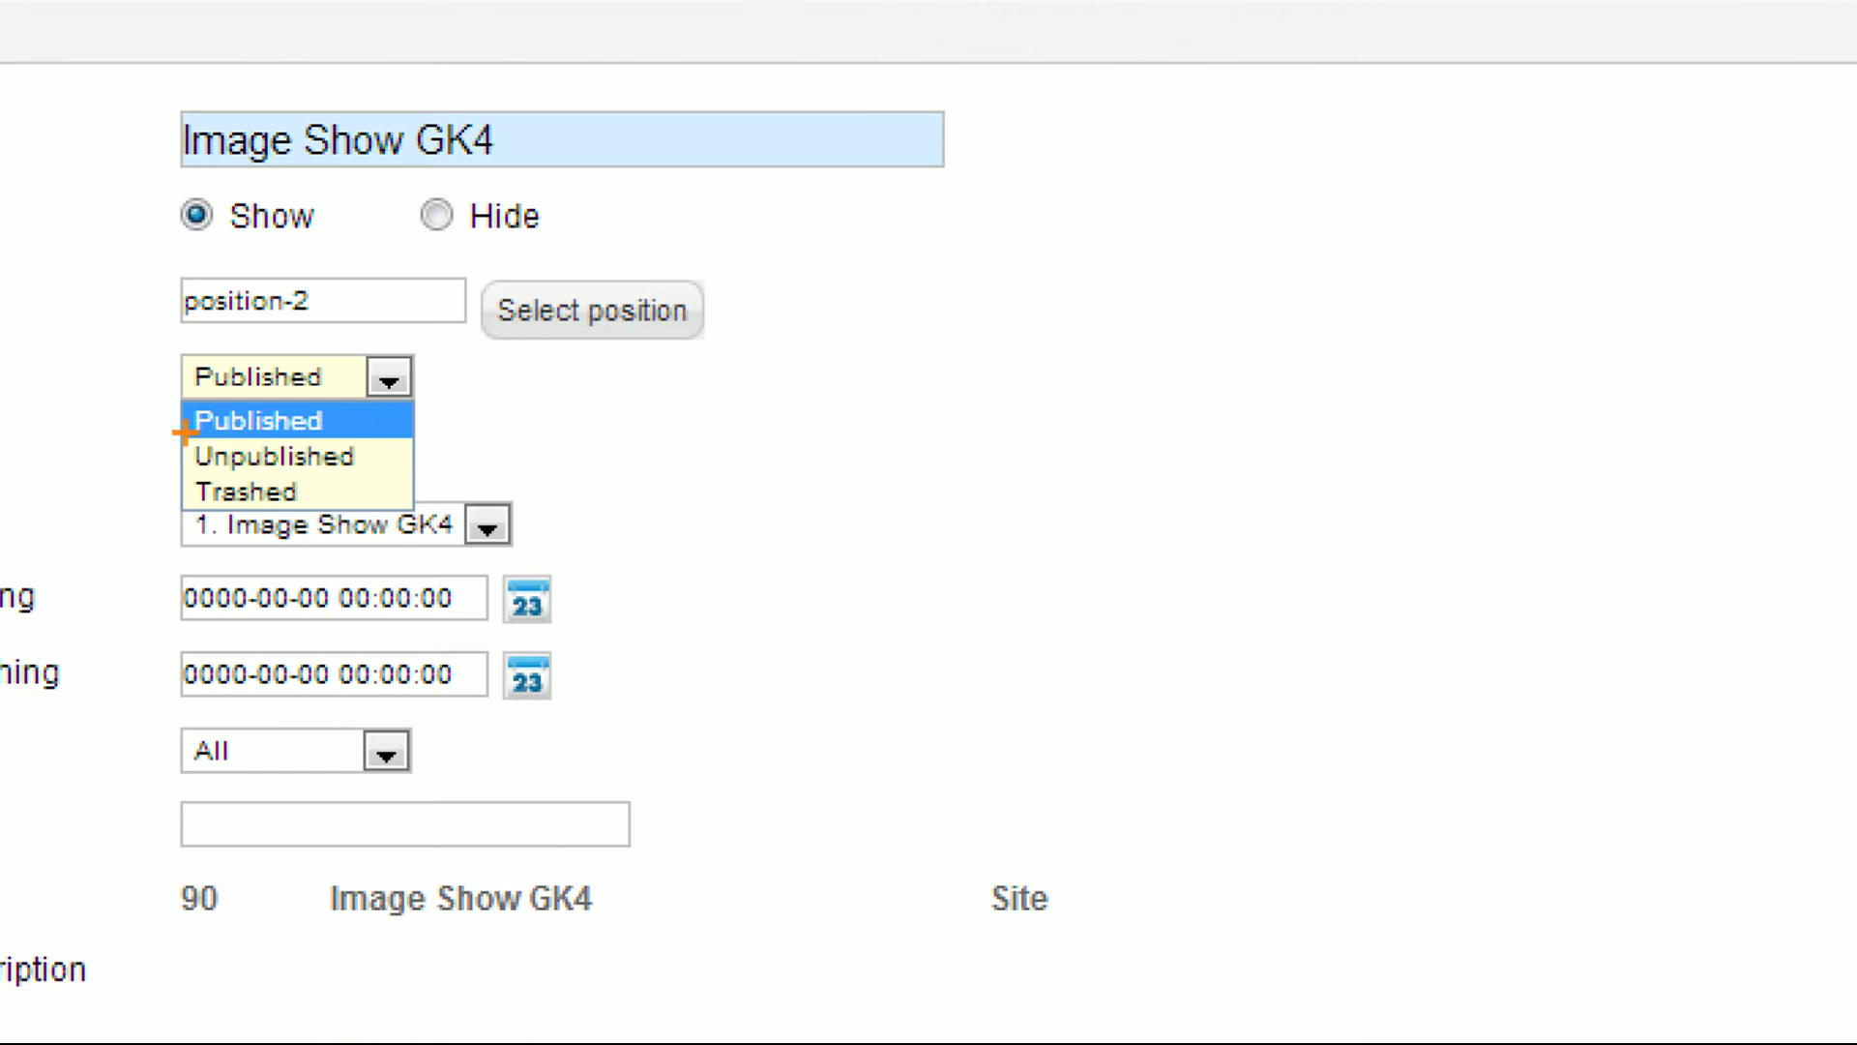
left_click_drag(184, 432, 336, 444)
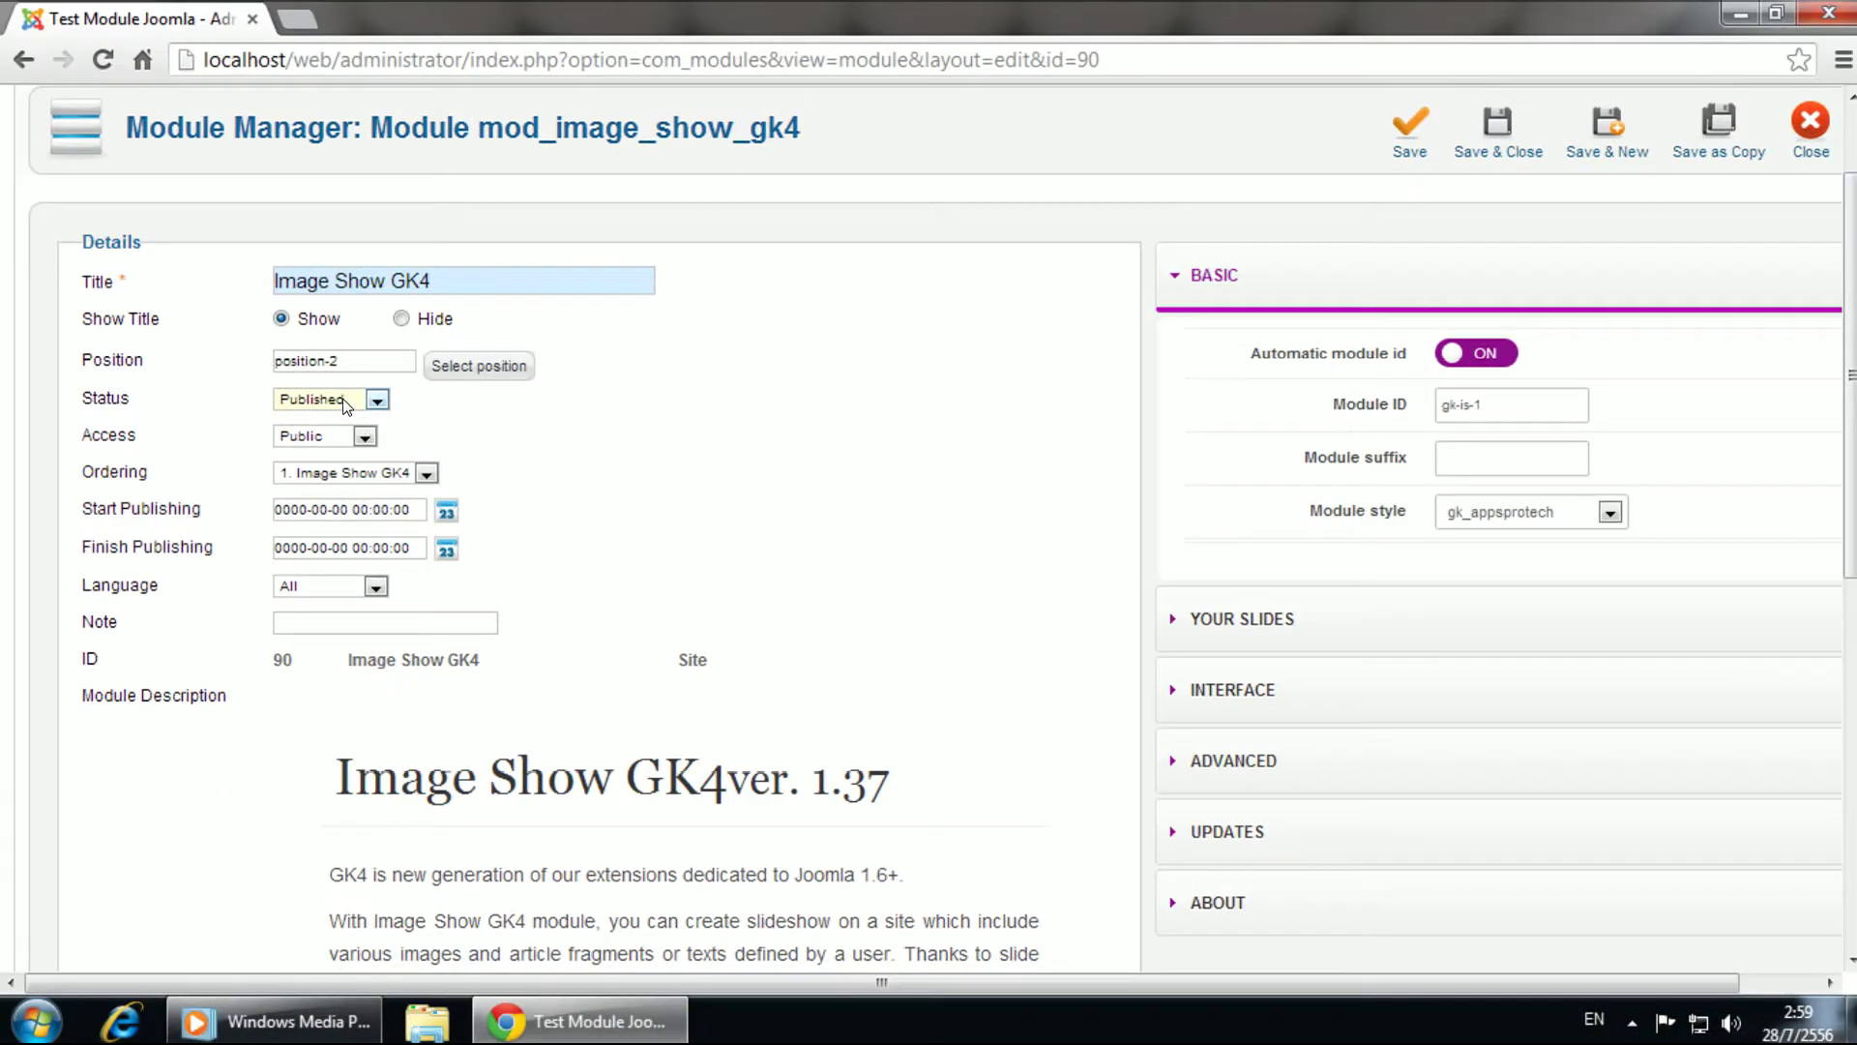
Step: Set the module assignment to Only on the pages selected and select the Home page of the Main Menu
scroll(601, 498, "down", 8)
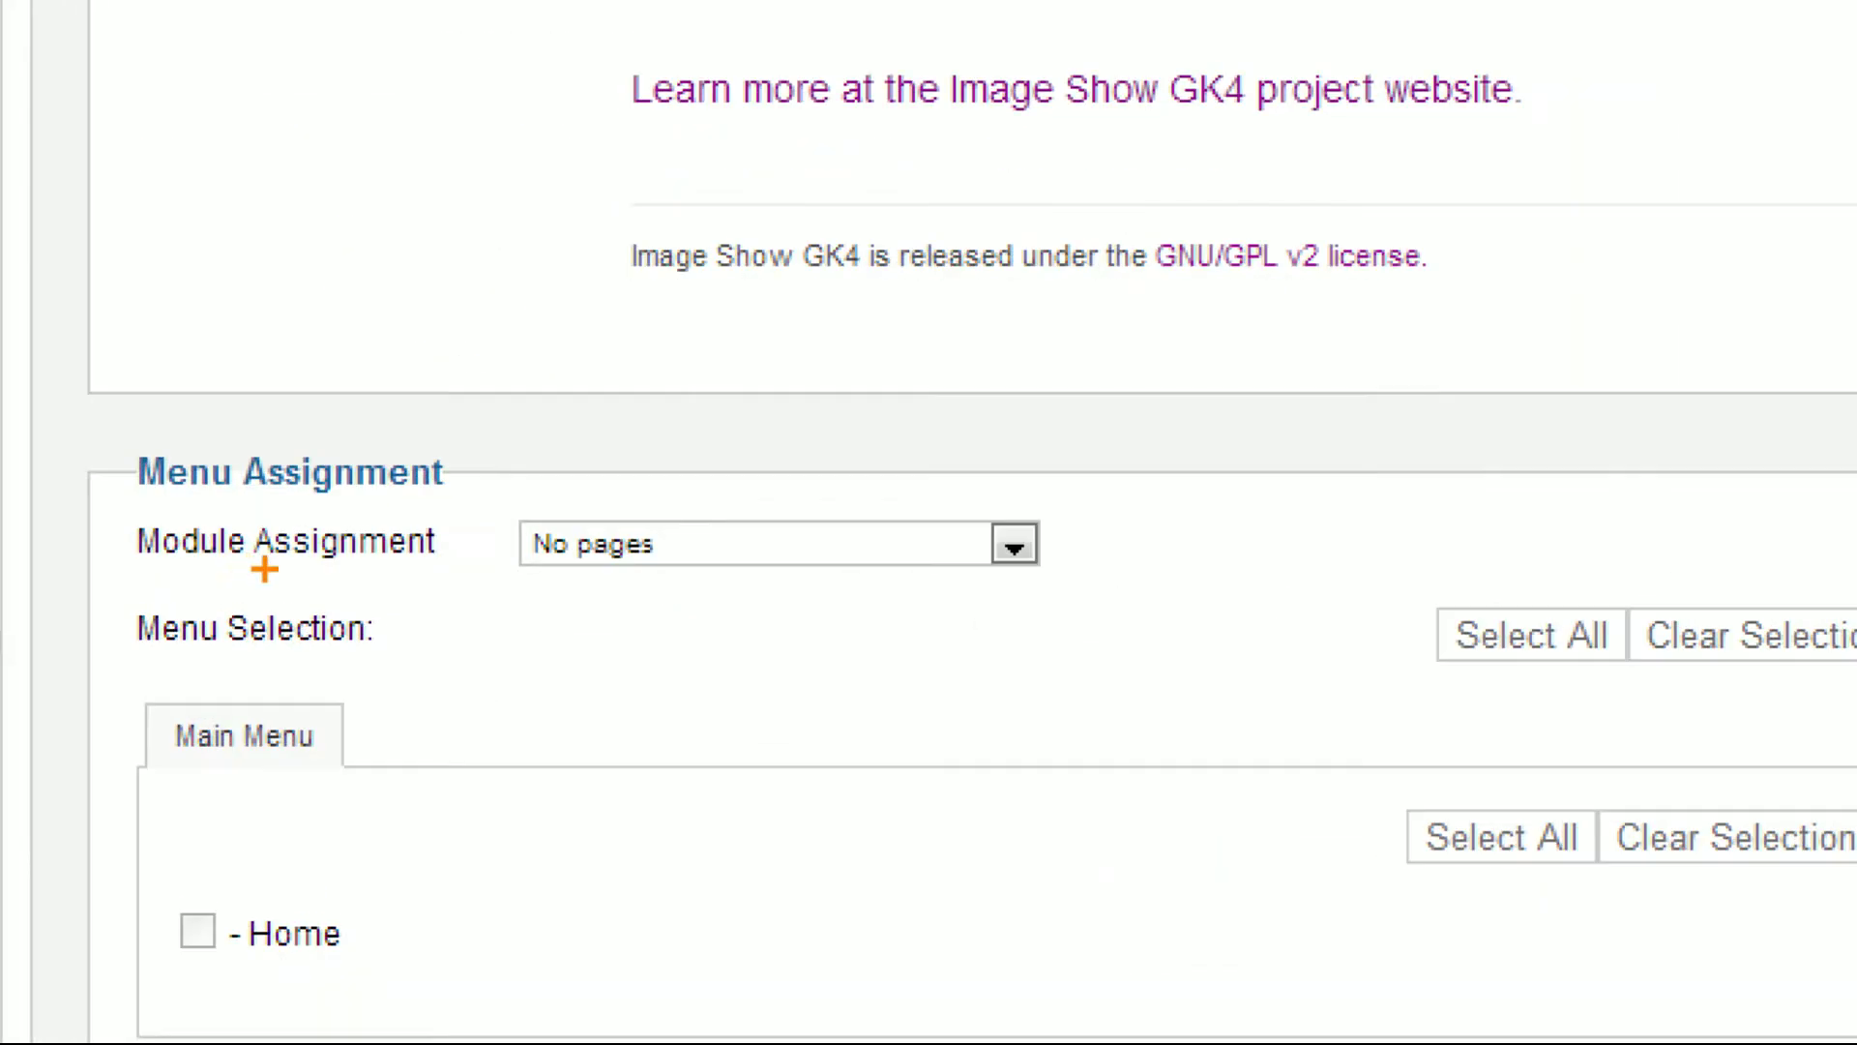
left_click_drag(82, 564, 205, 569)
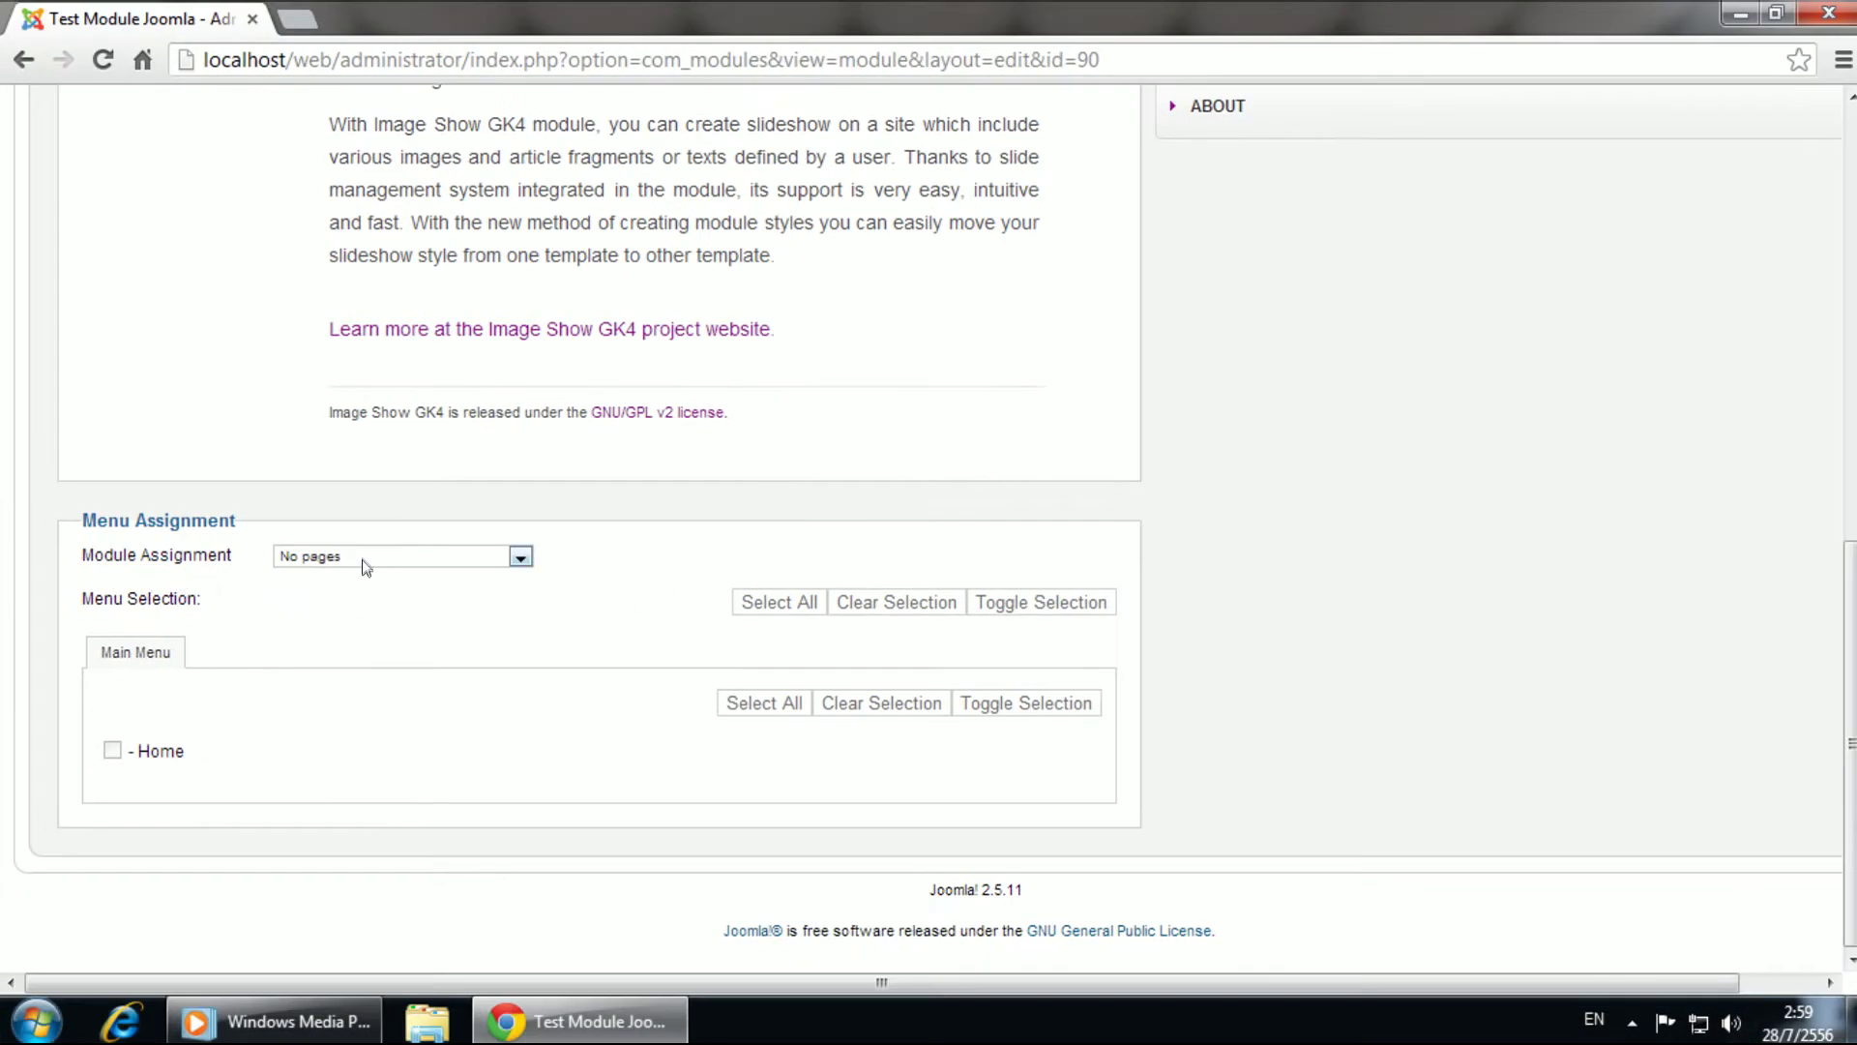
left_click(366, 565)
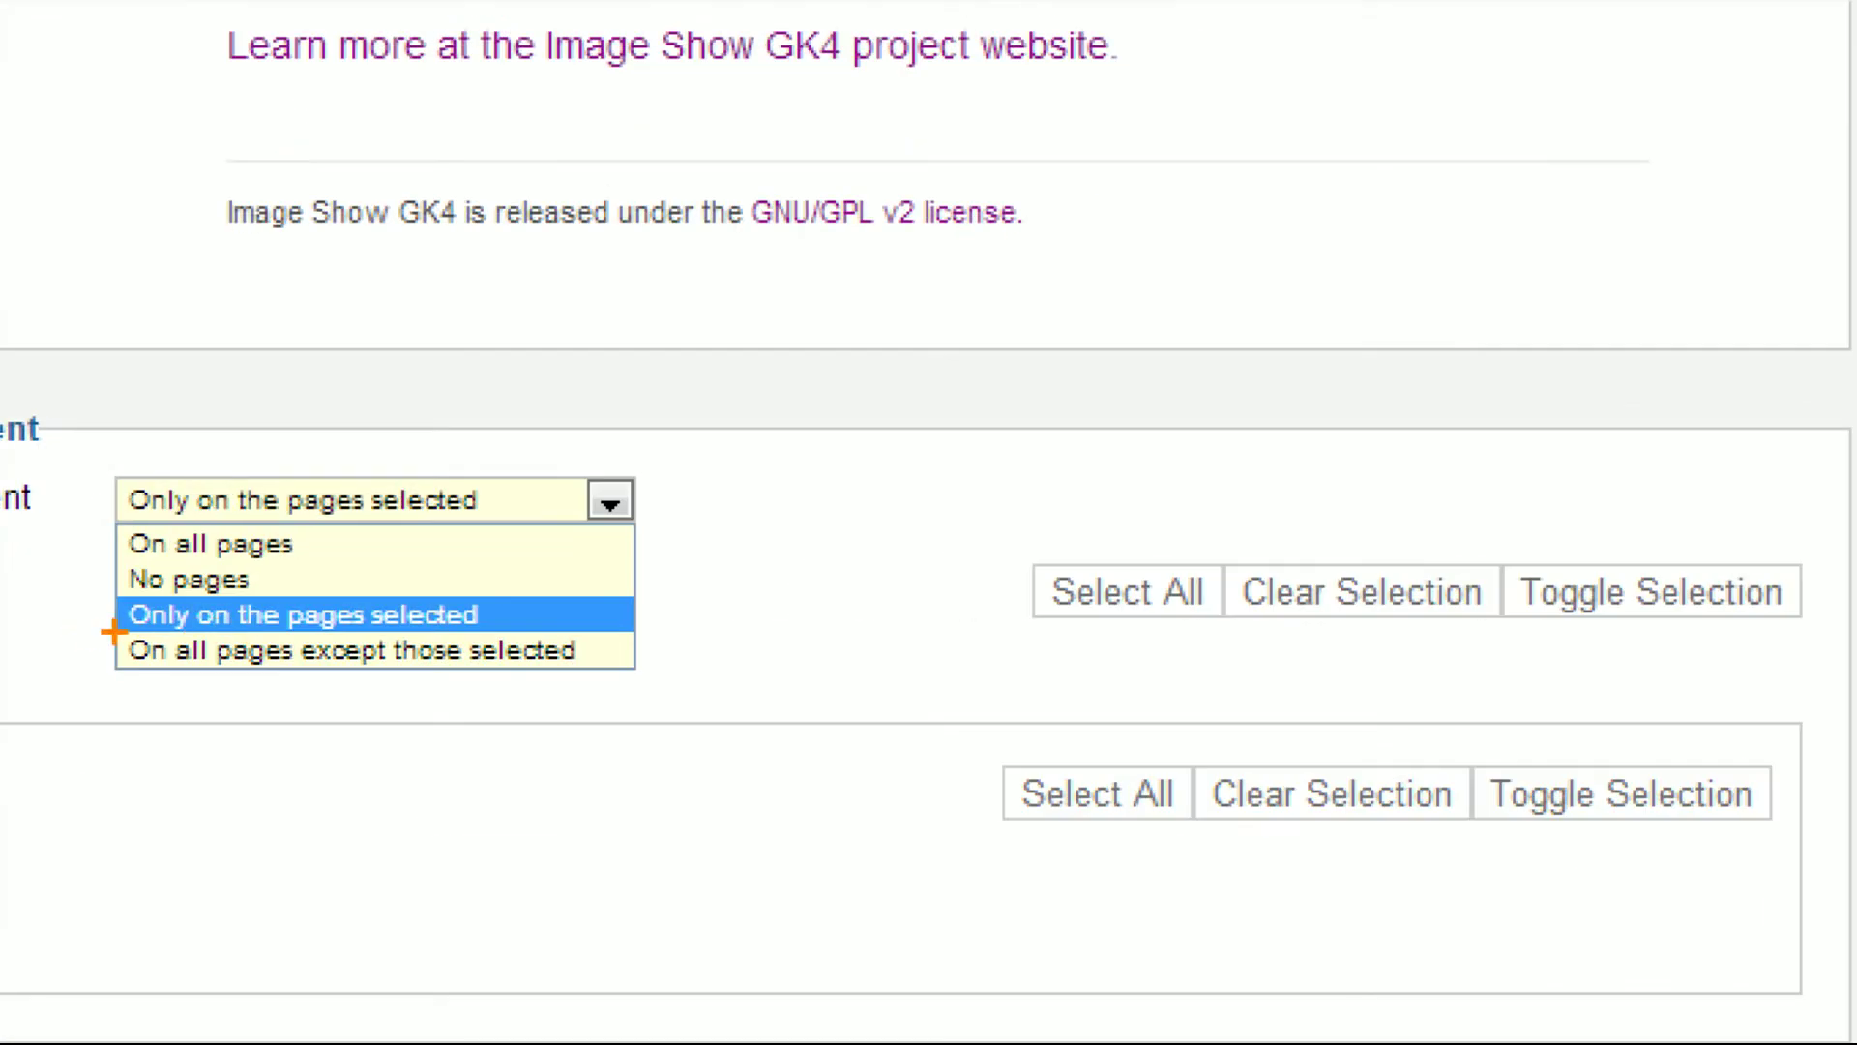
left_click_drag(276, 623, 498, 617)
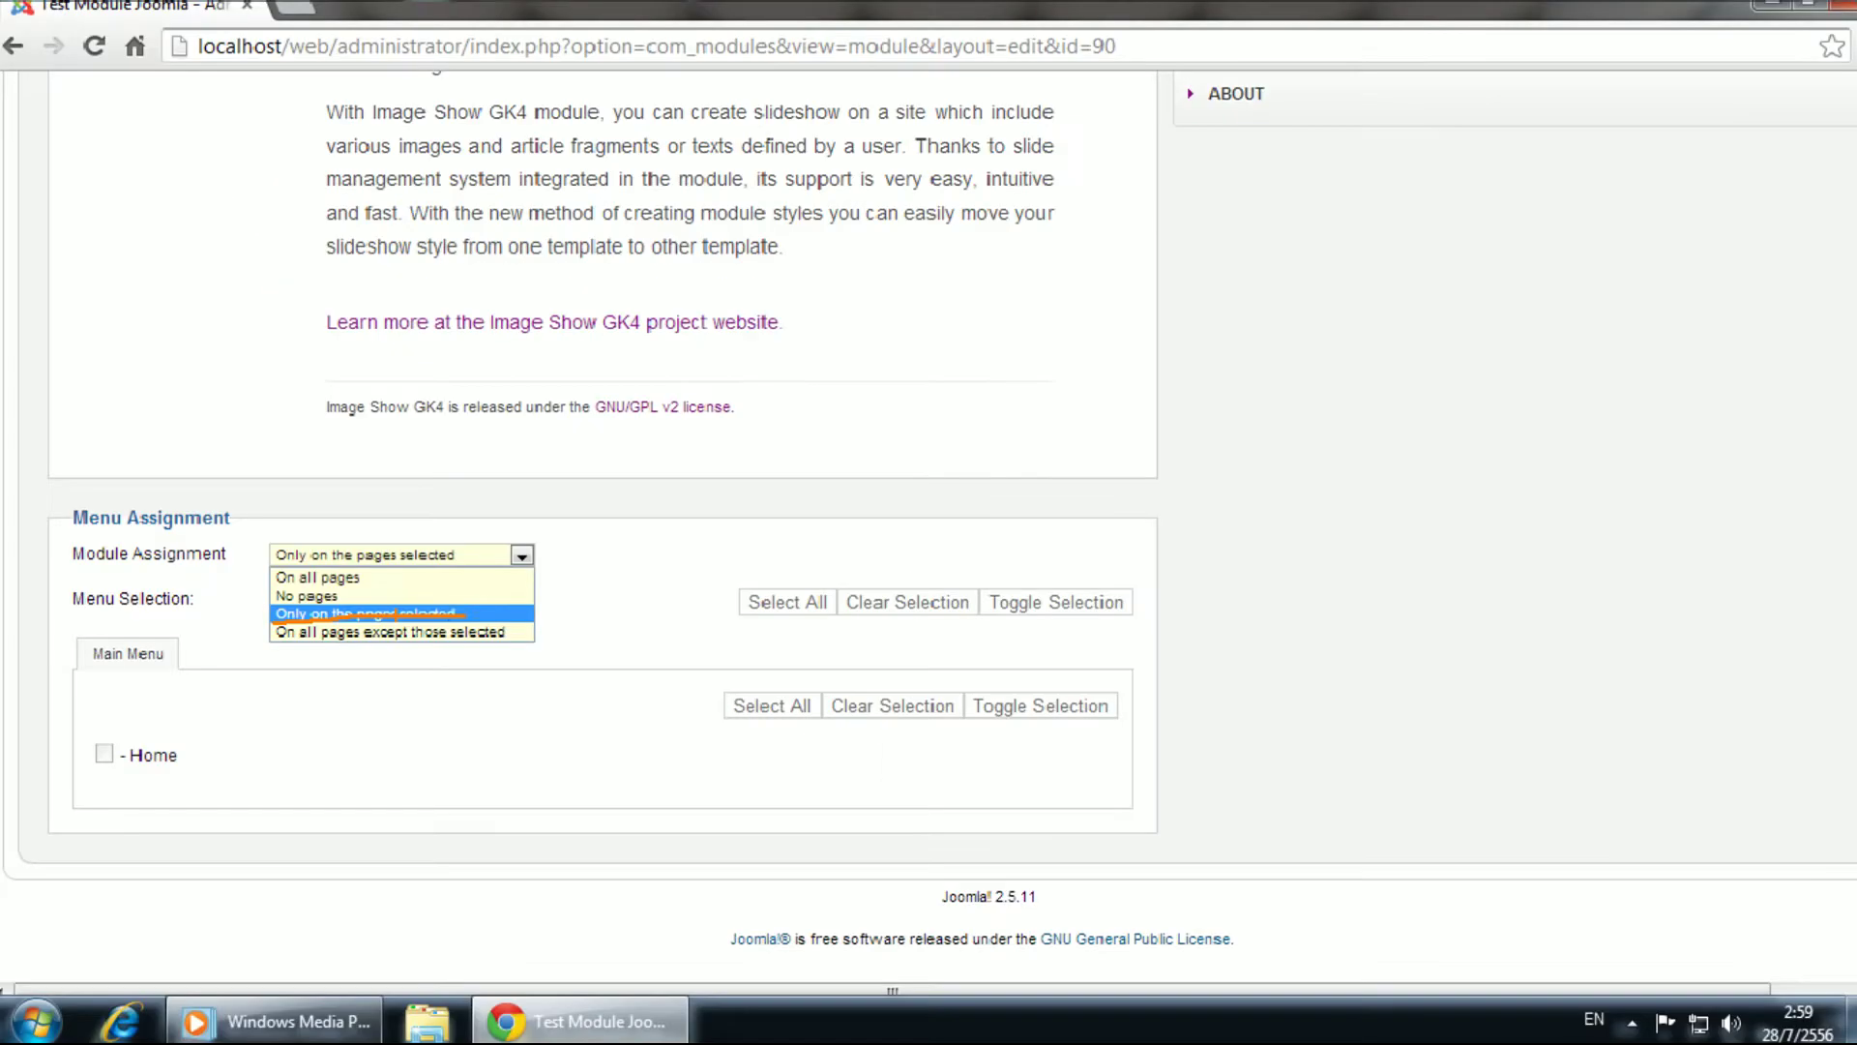
left_click(396, 614)
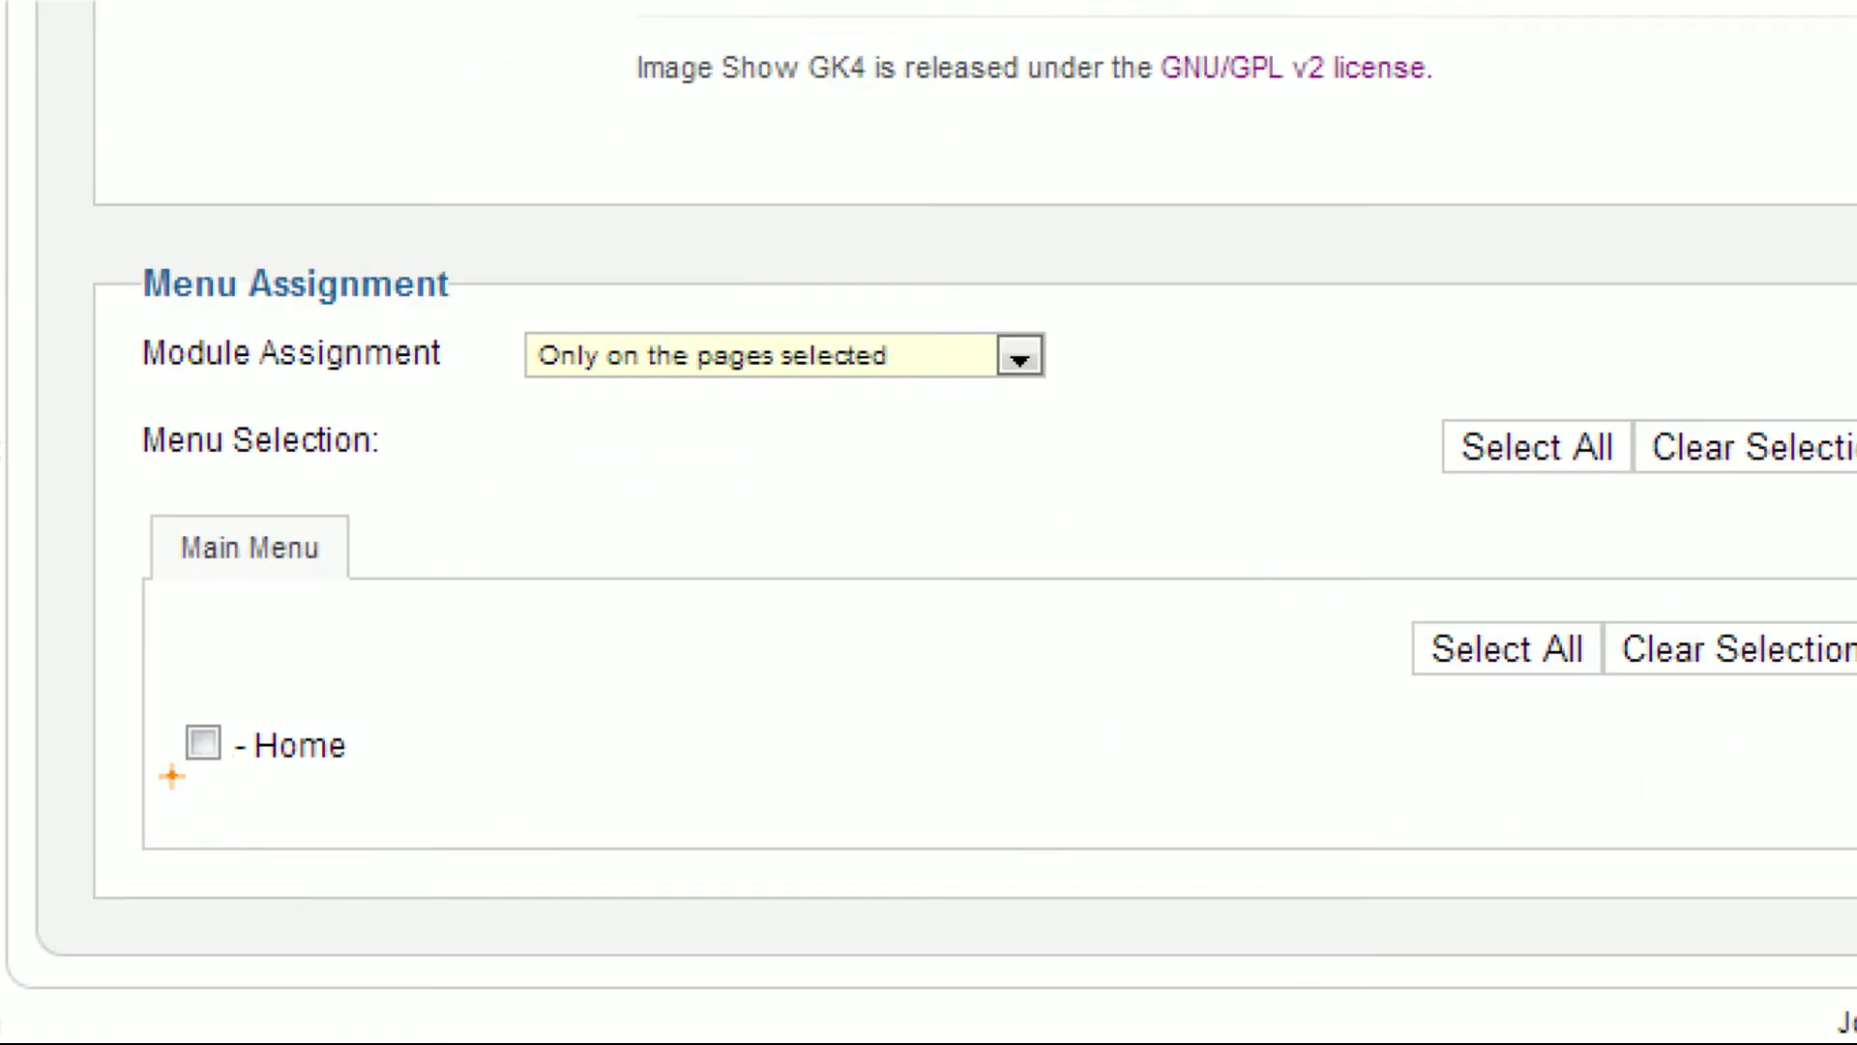
mouse_move(97, 765)
left_mouse_down()
mouse_move(135, 785)
mouse_move(59, 741)
left_mouse_up()
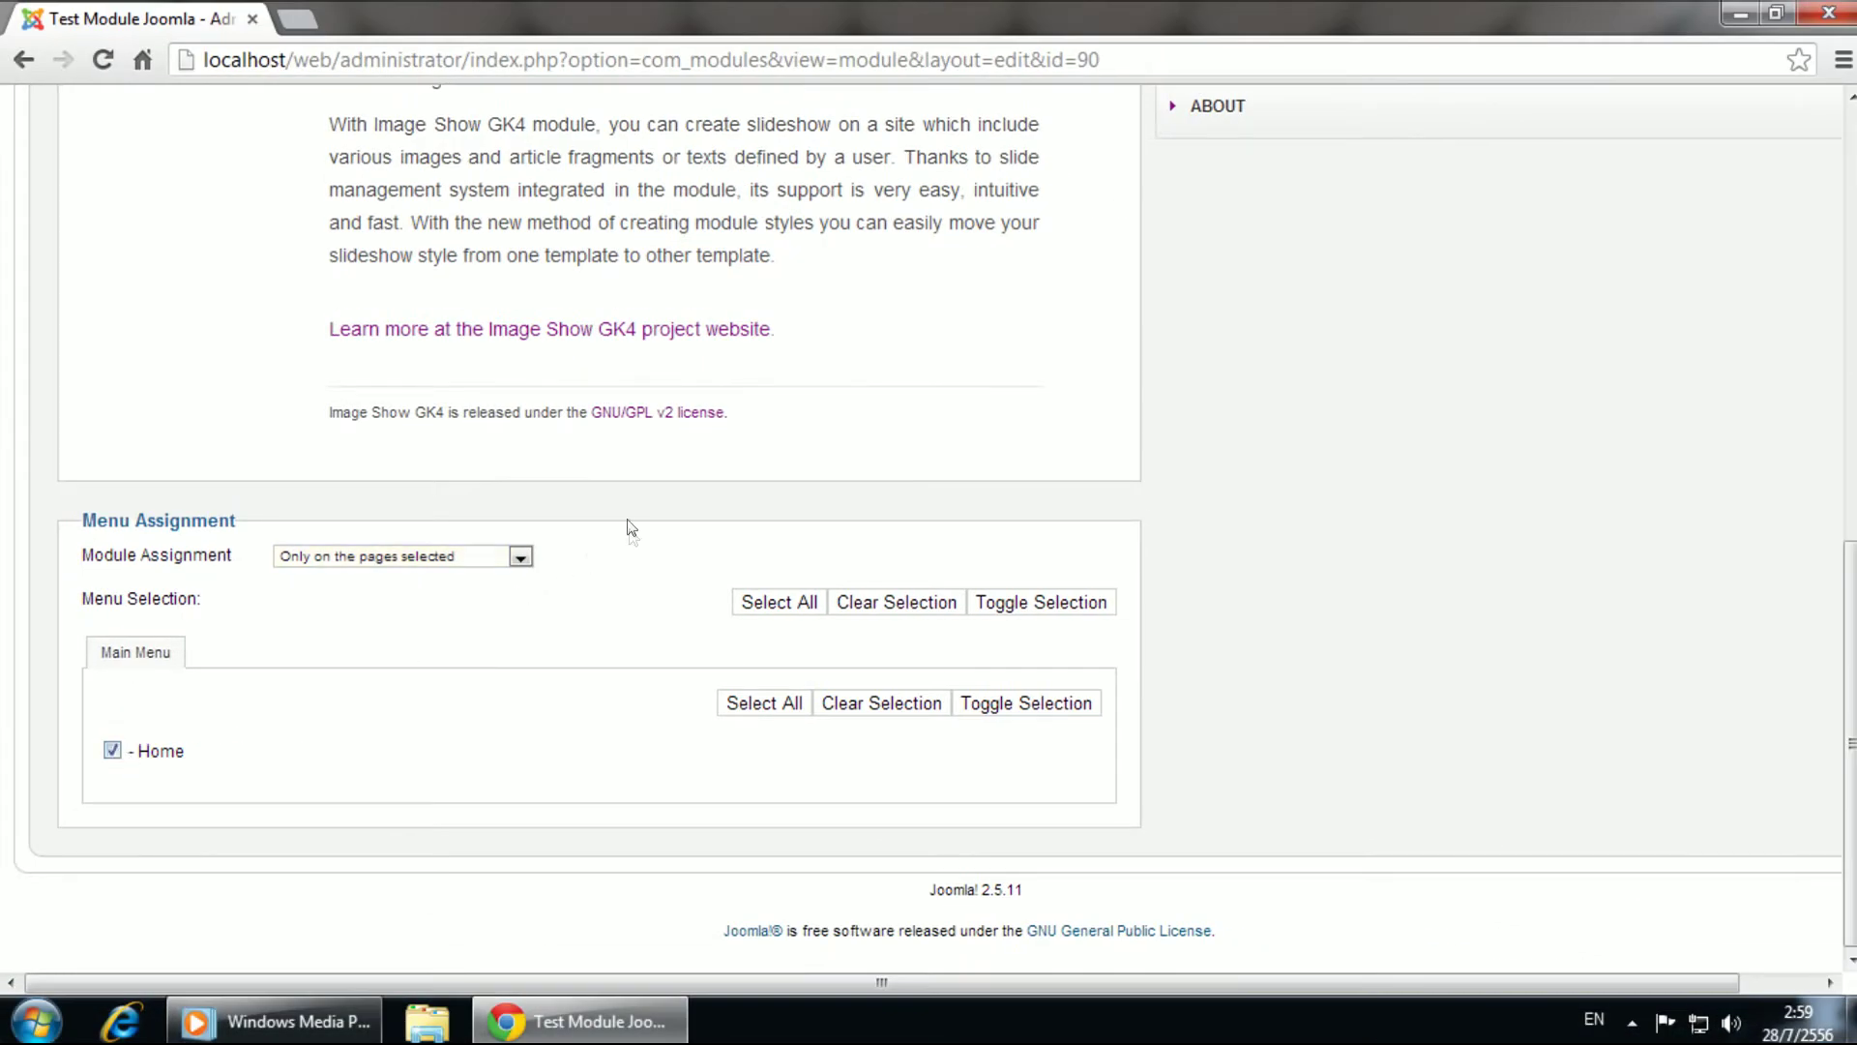
Step: Collapse the module's Basic options and look over the remaining option groups, including Your Slides and Interface
scroll(1268, 646, "up", 8)
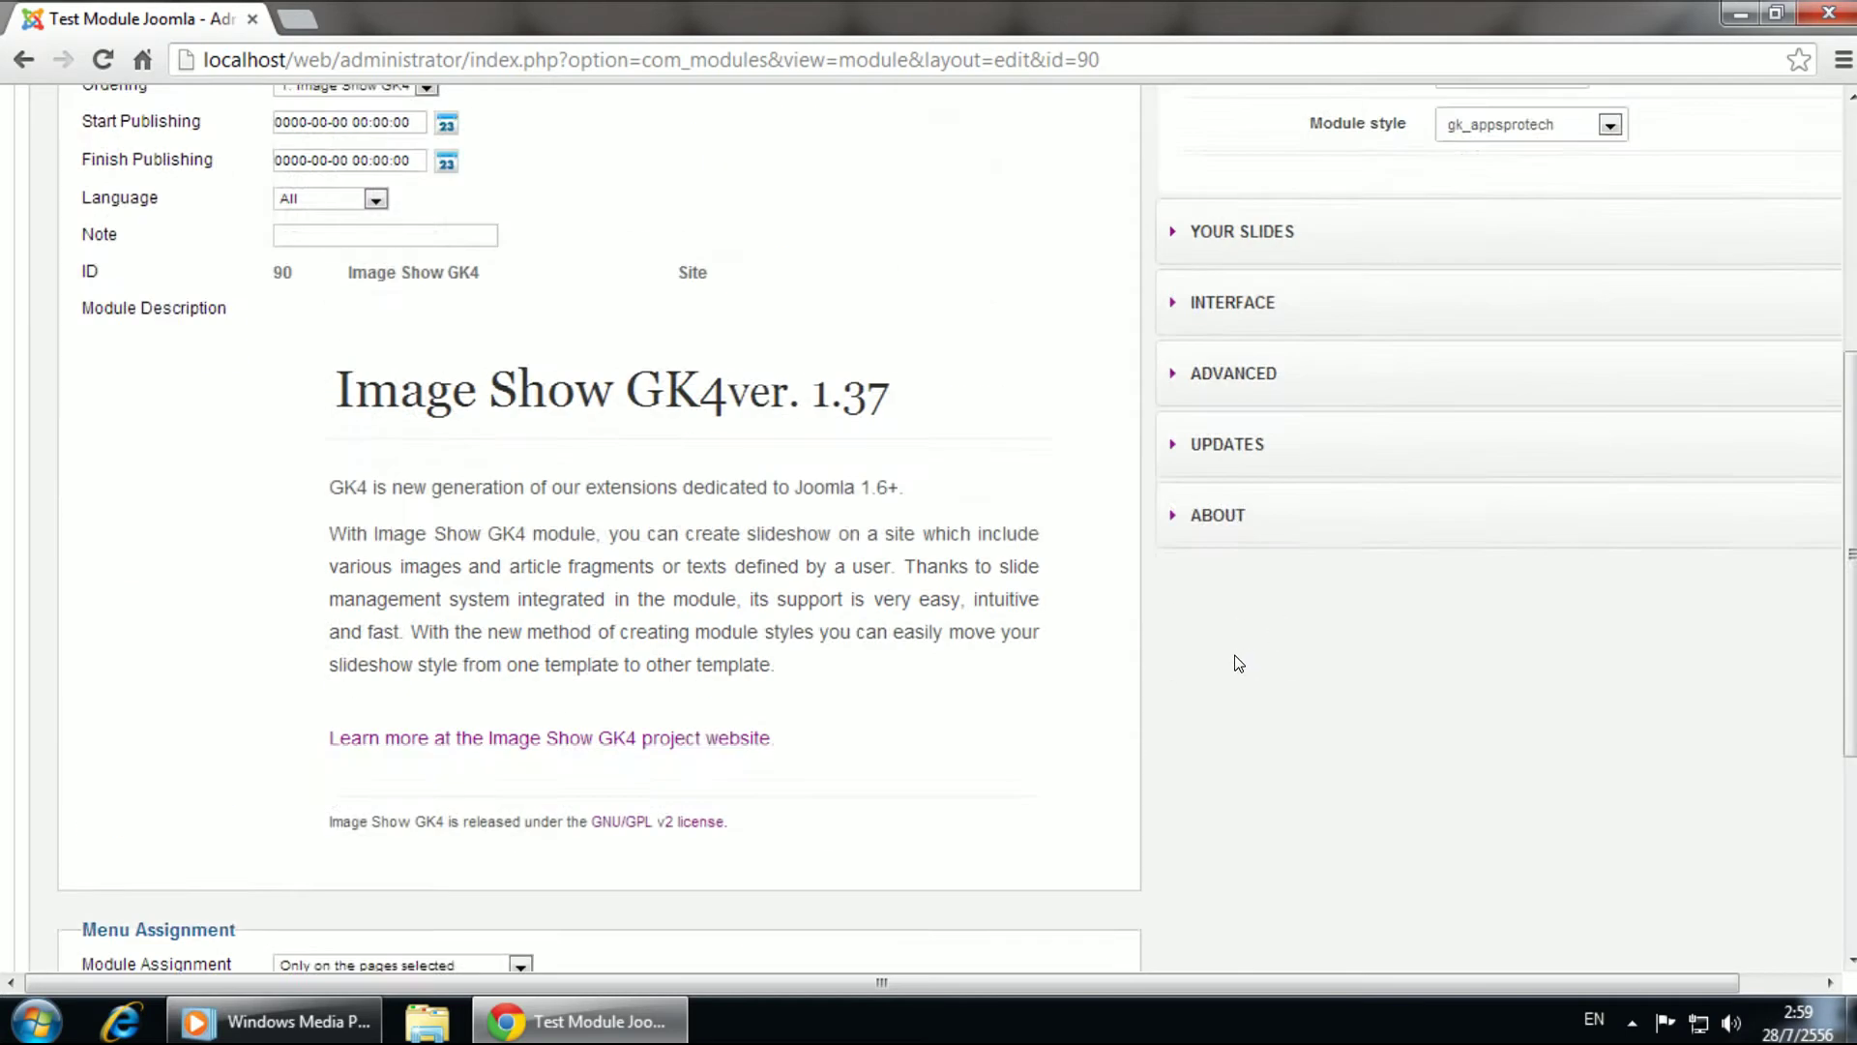
left_click_drag(832, 989, 909, 988)
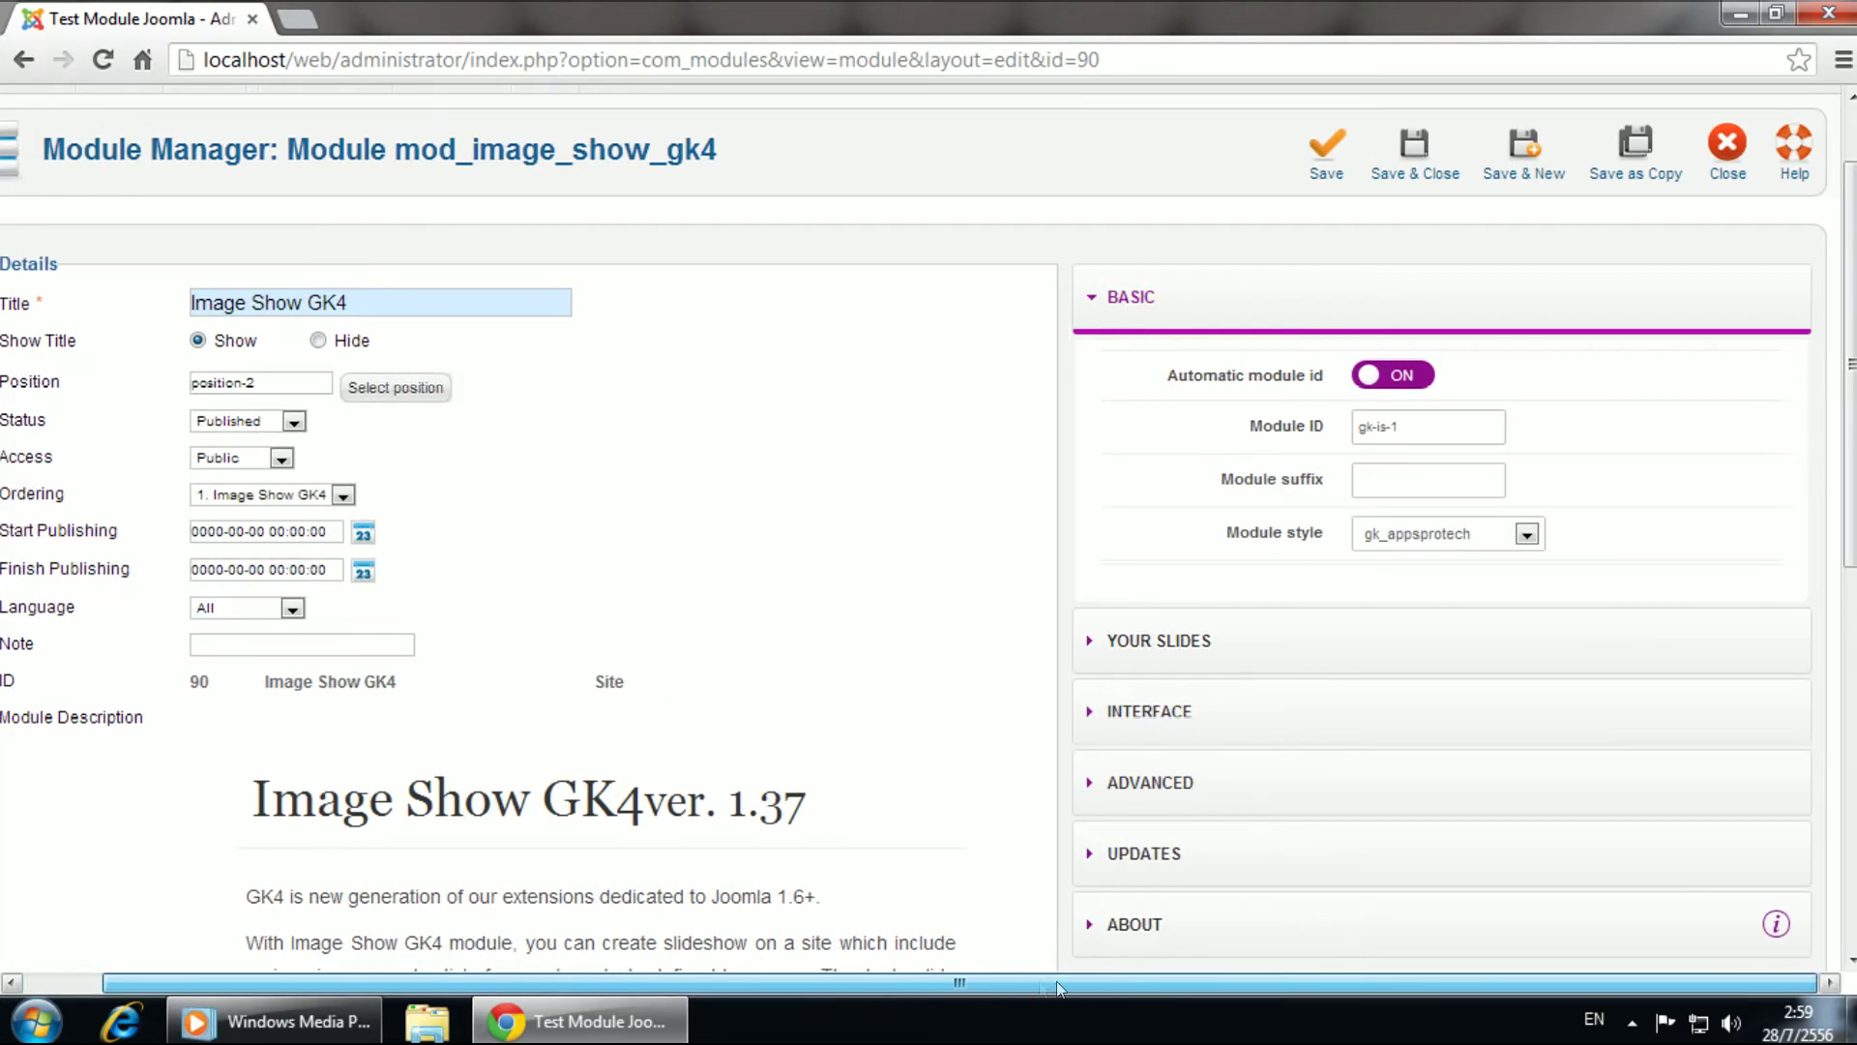
left_click(1115, 295)
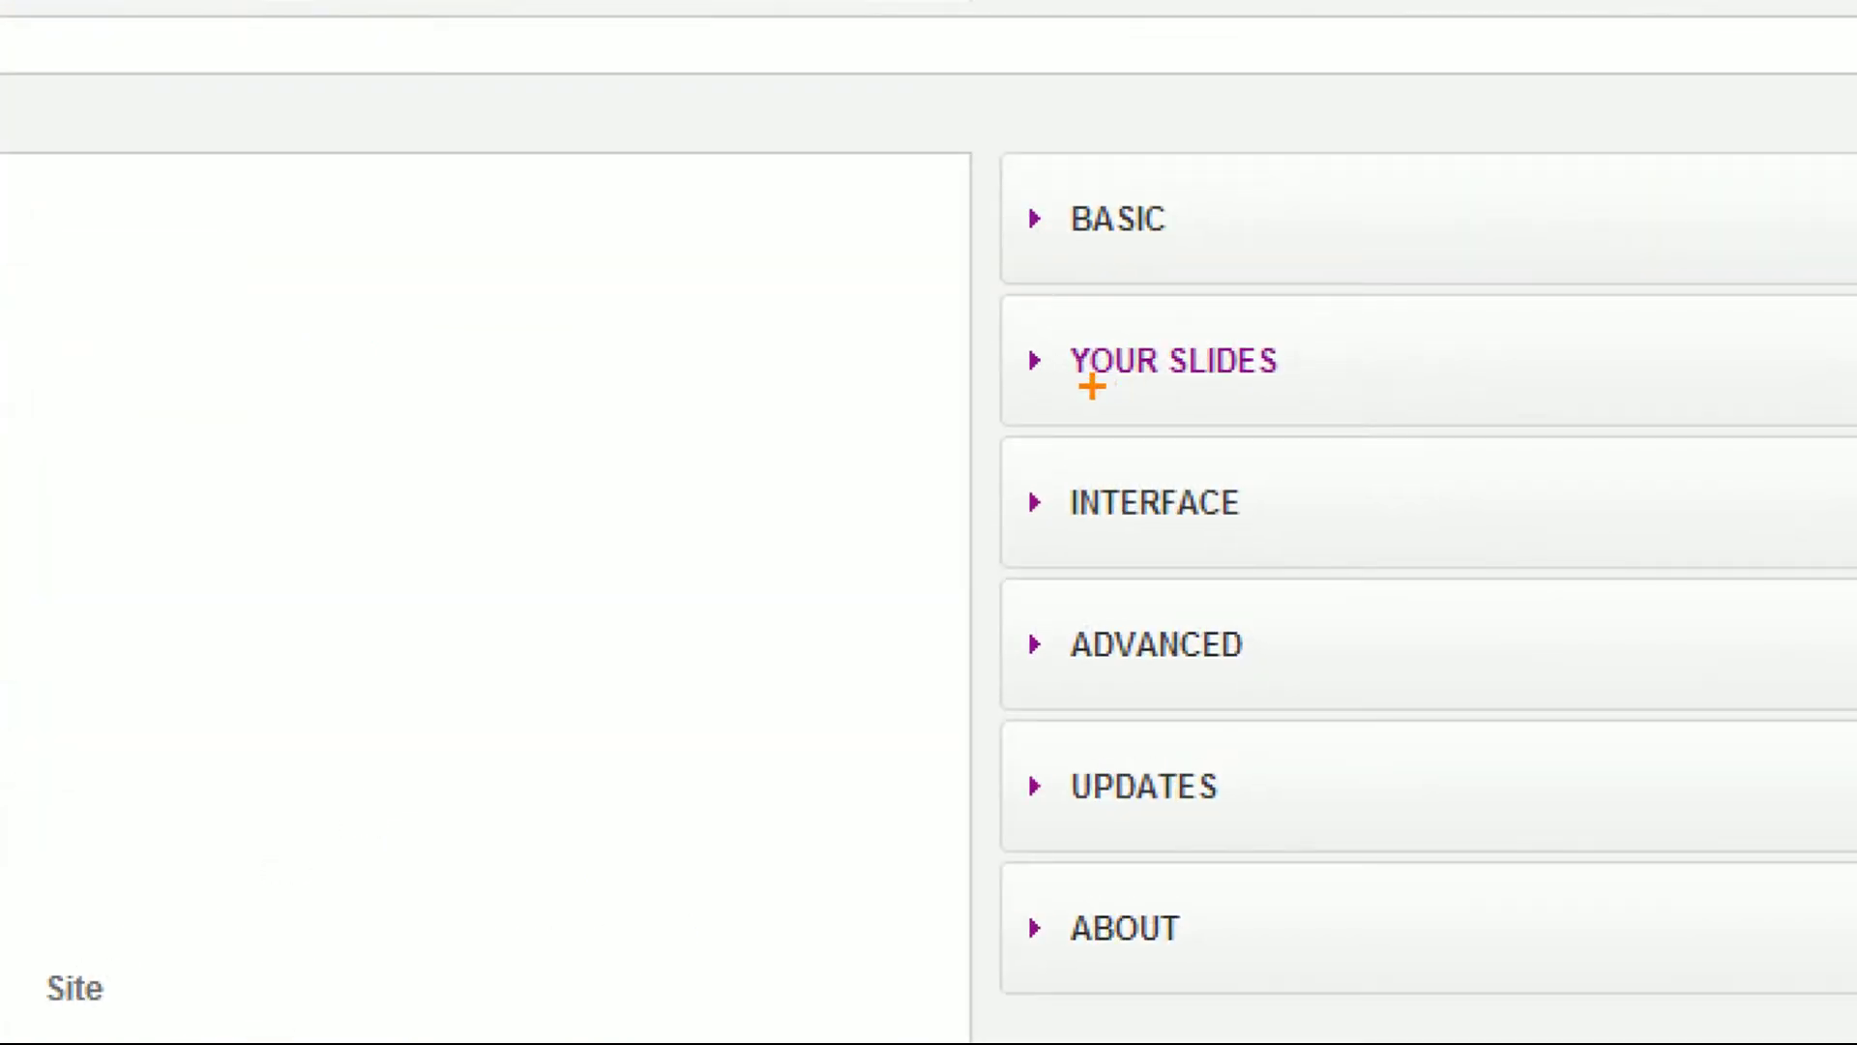
left_click_drag(1117, 381, 1226, 385)
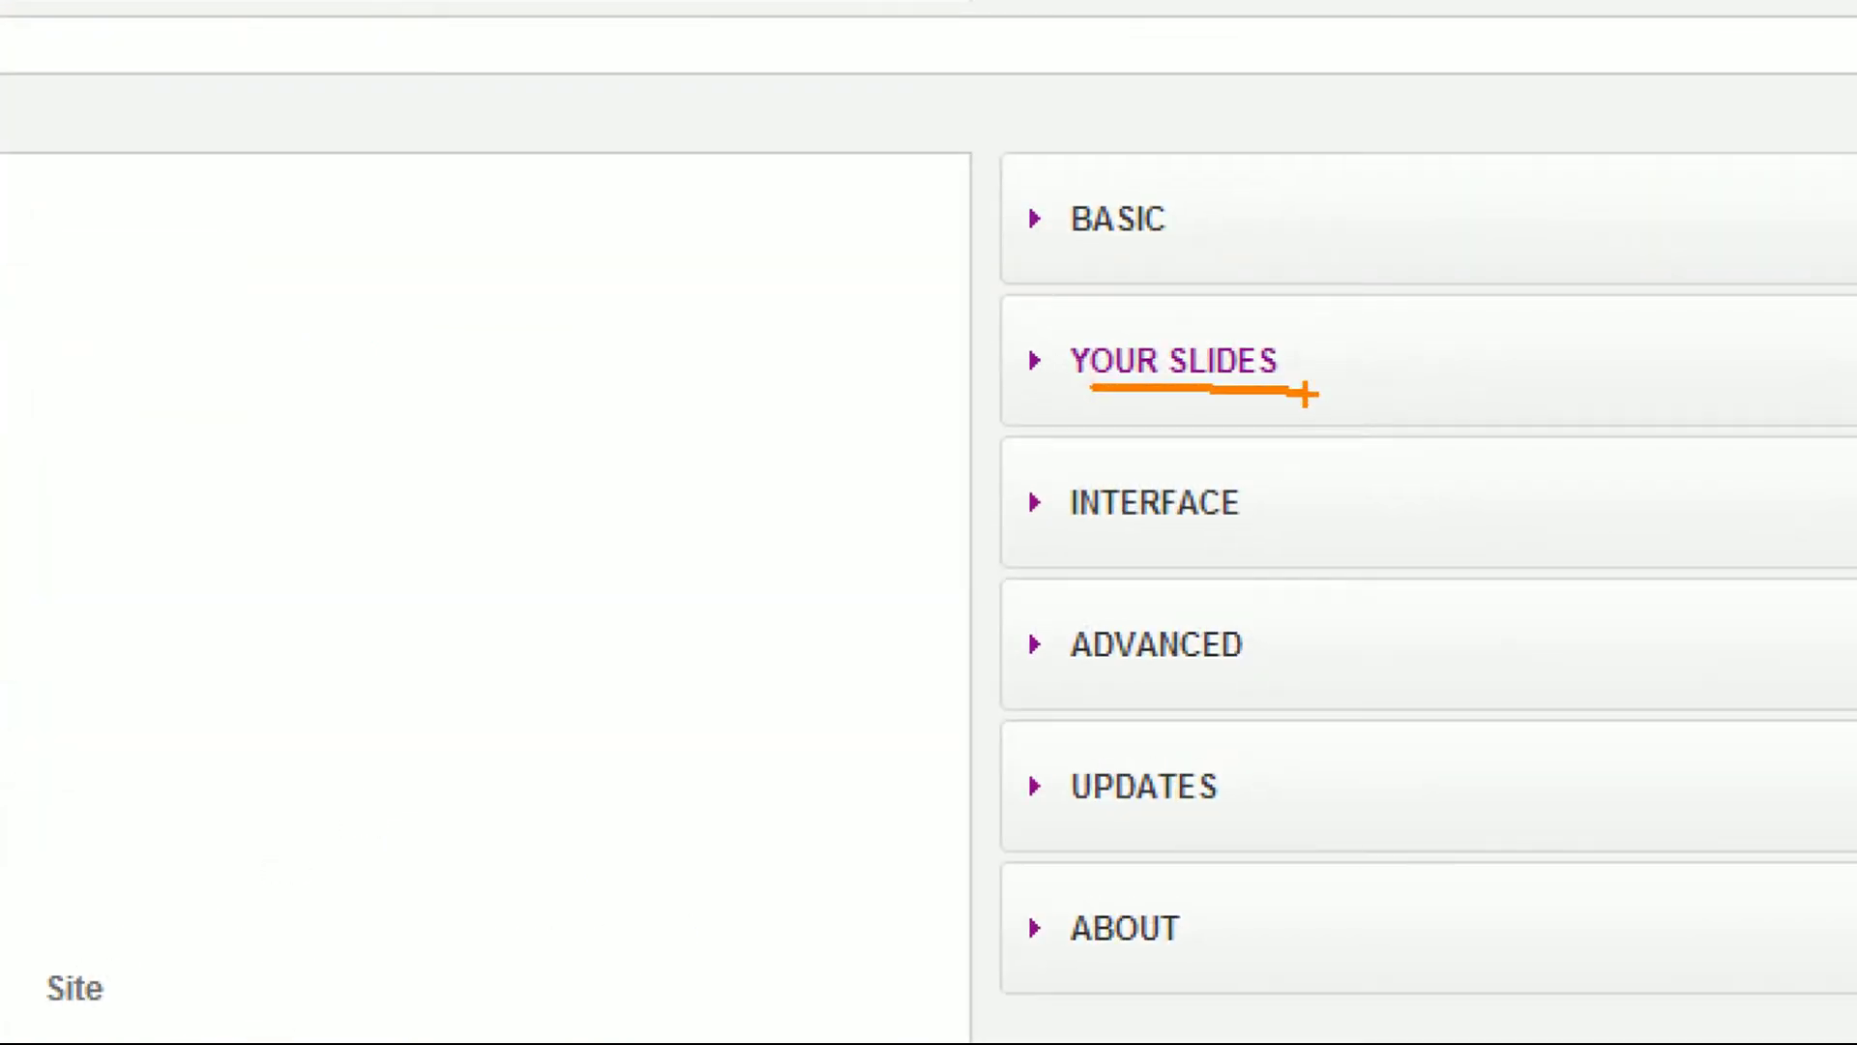
left_click_drag(1077, 534, 1291, 518)
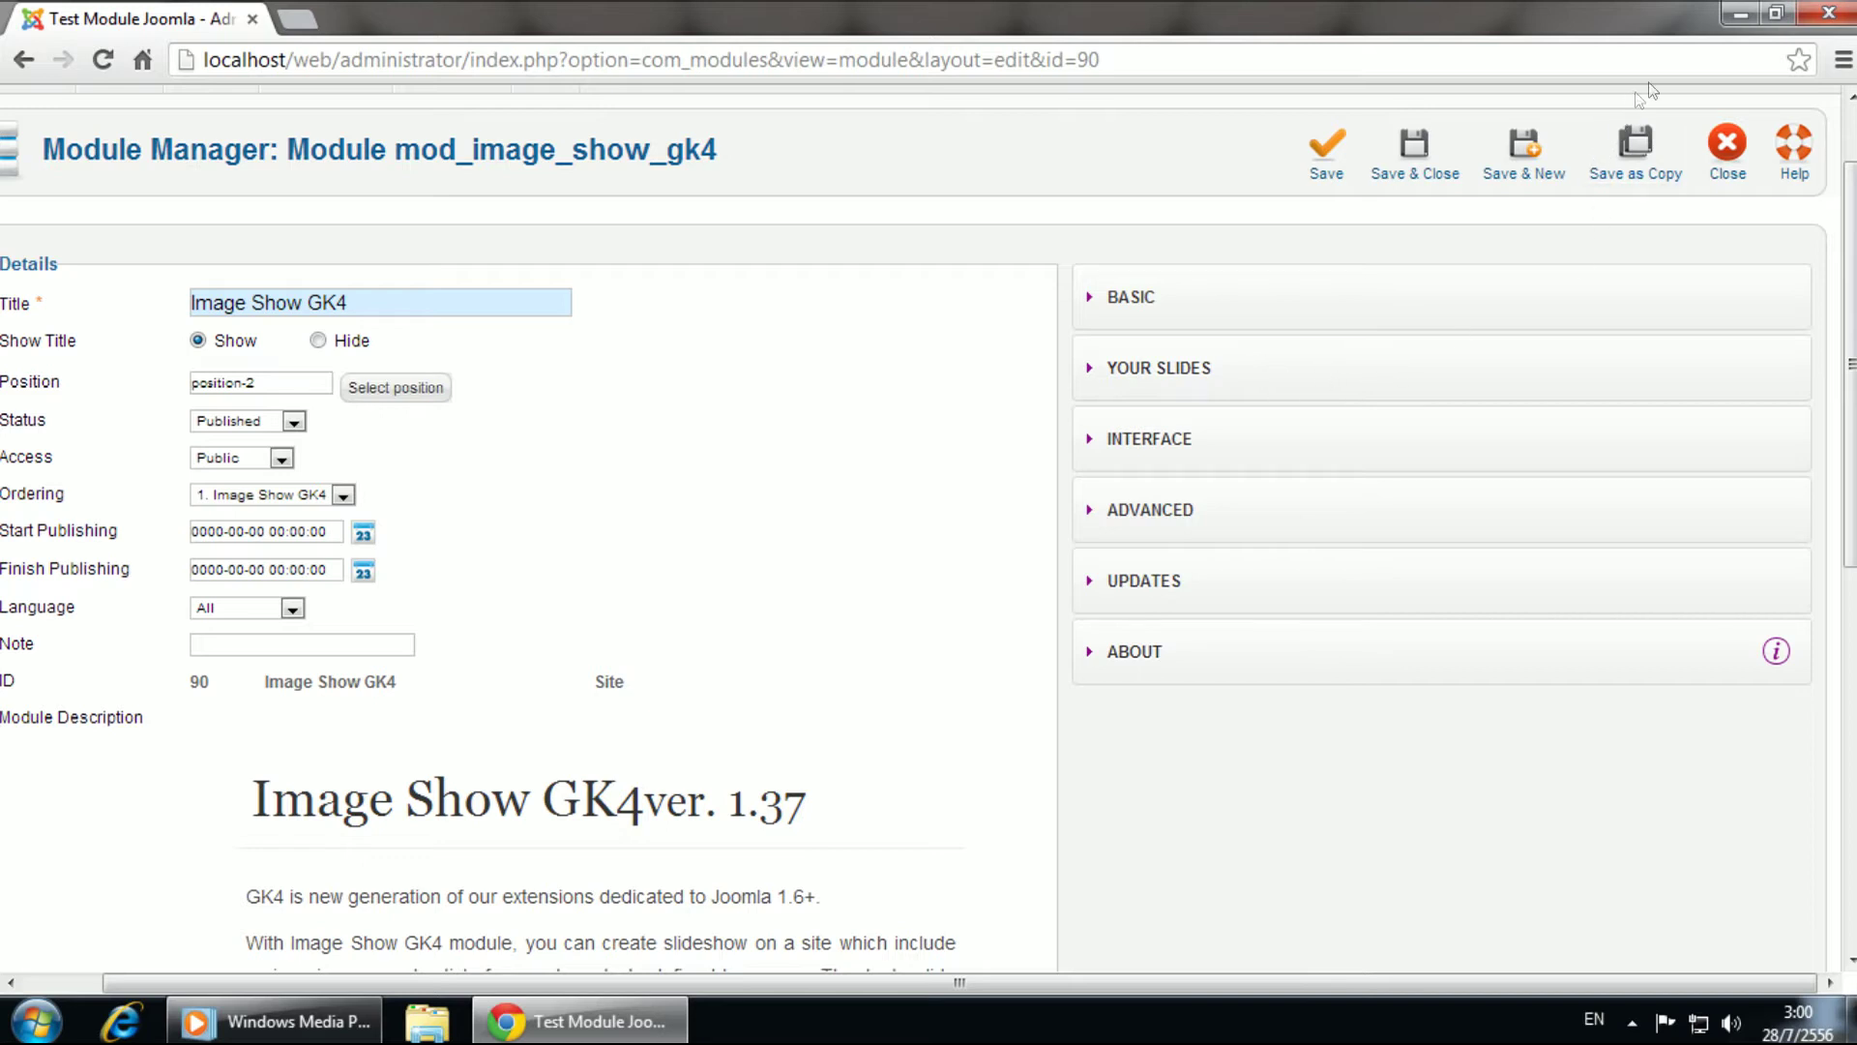
Step: Minimize the browser, open the Pic Joomla folder on the desktop and copy the images Pic1, Pic2 and Pic3
left_click(1724, 14)
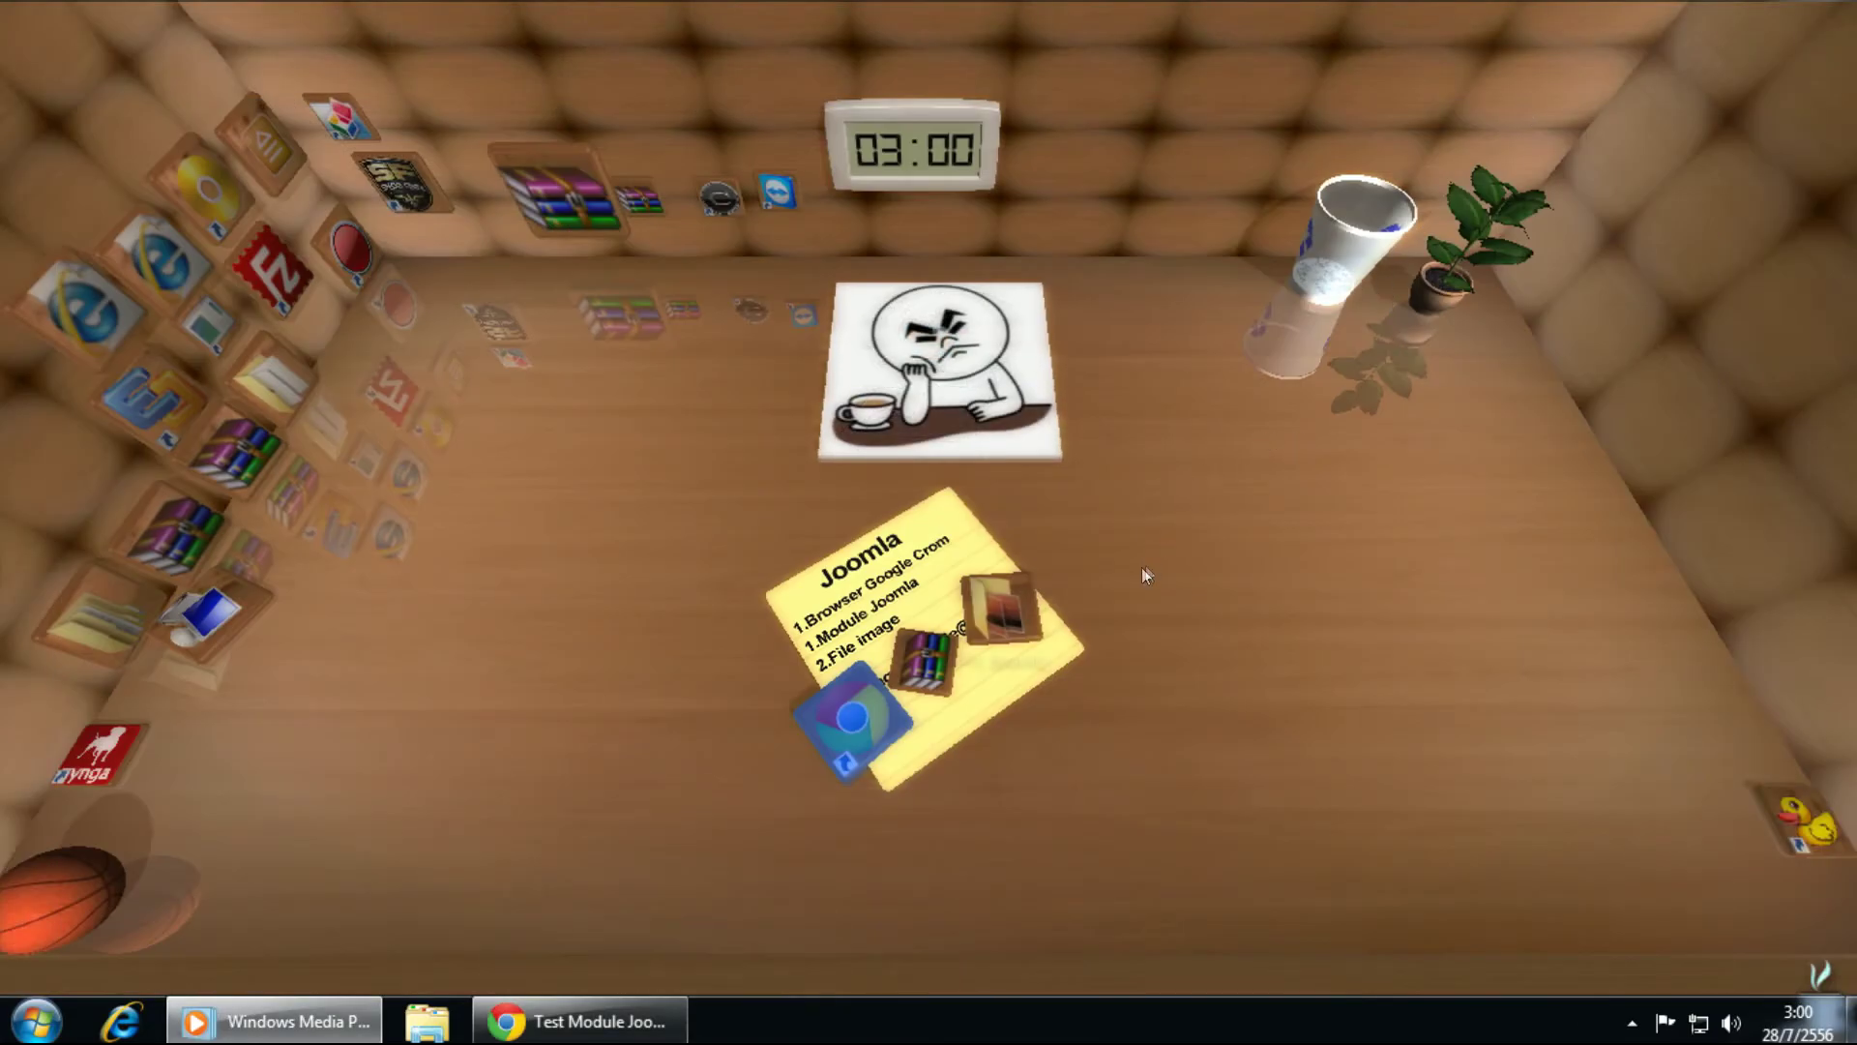
double_click(993, 607)
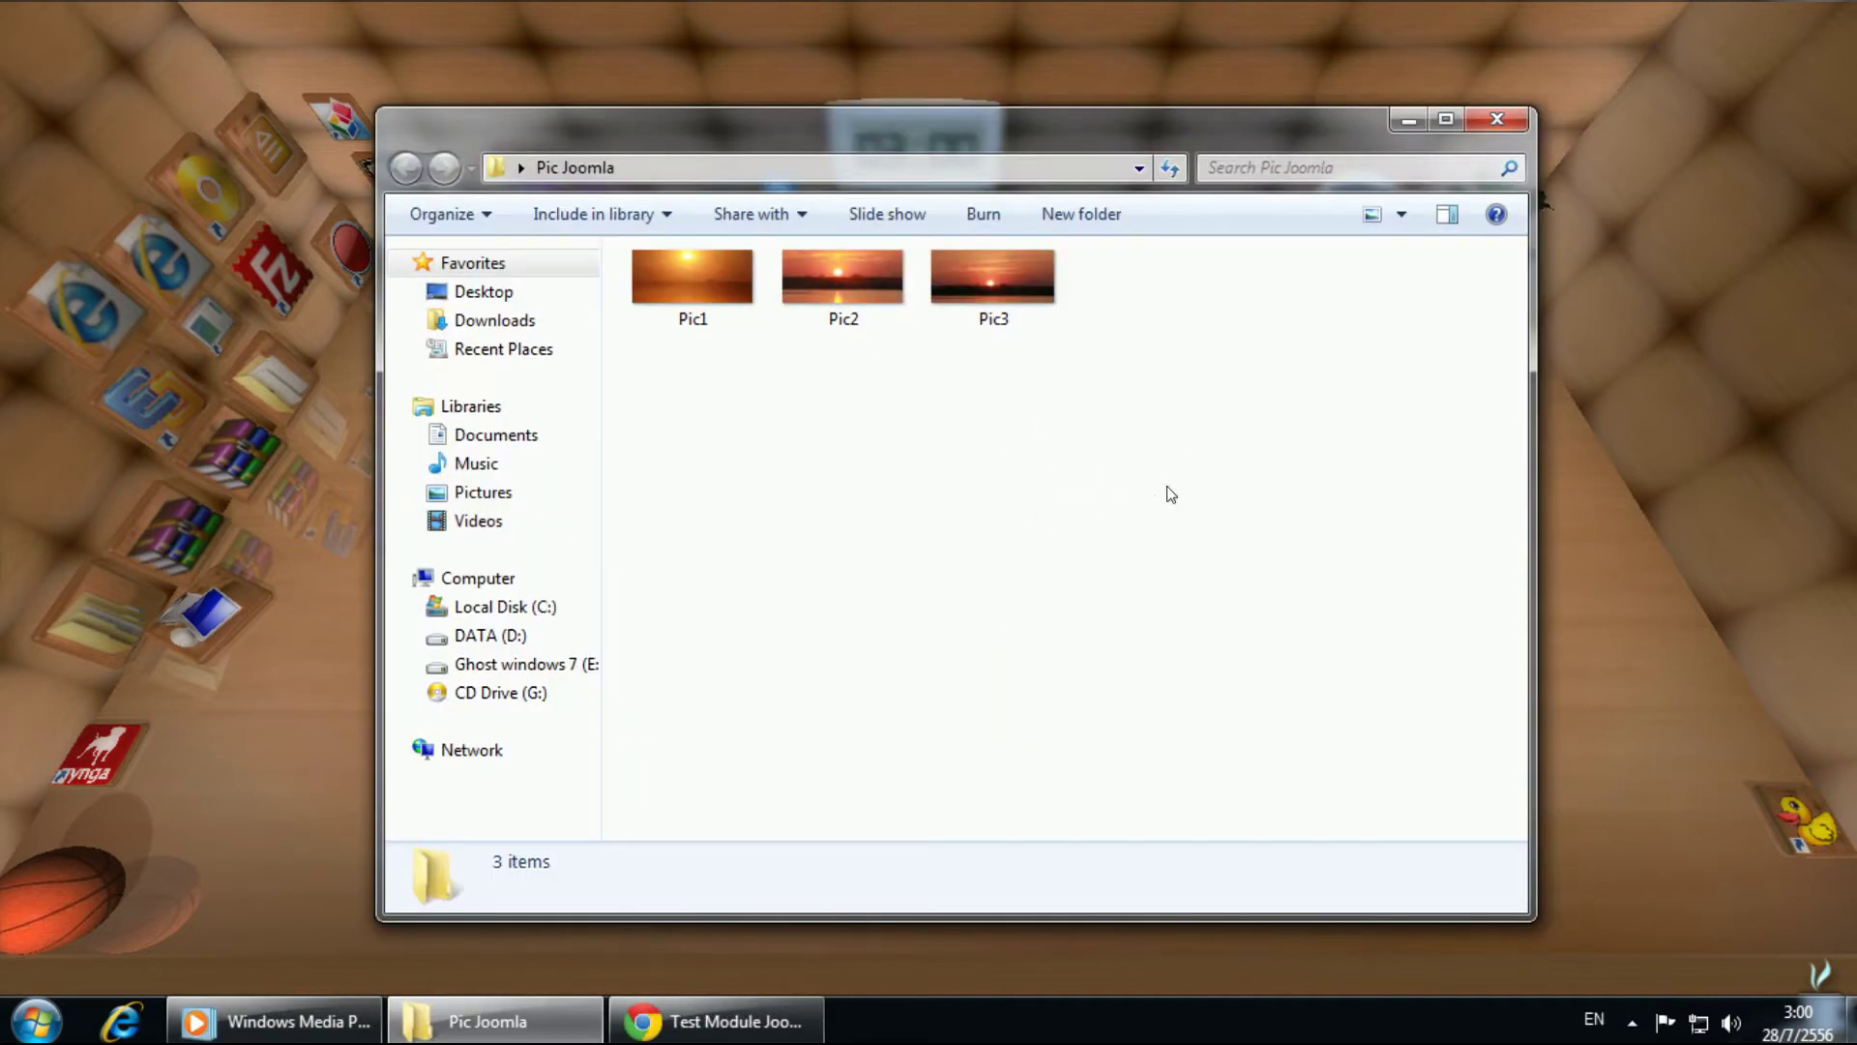
left_click_drag(1166, 486, 695, 269)
right_click(708, 294)
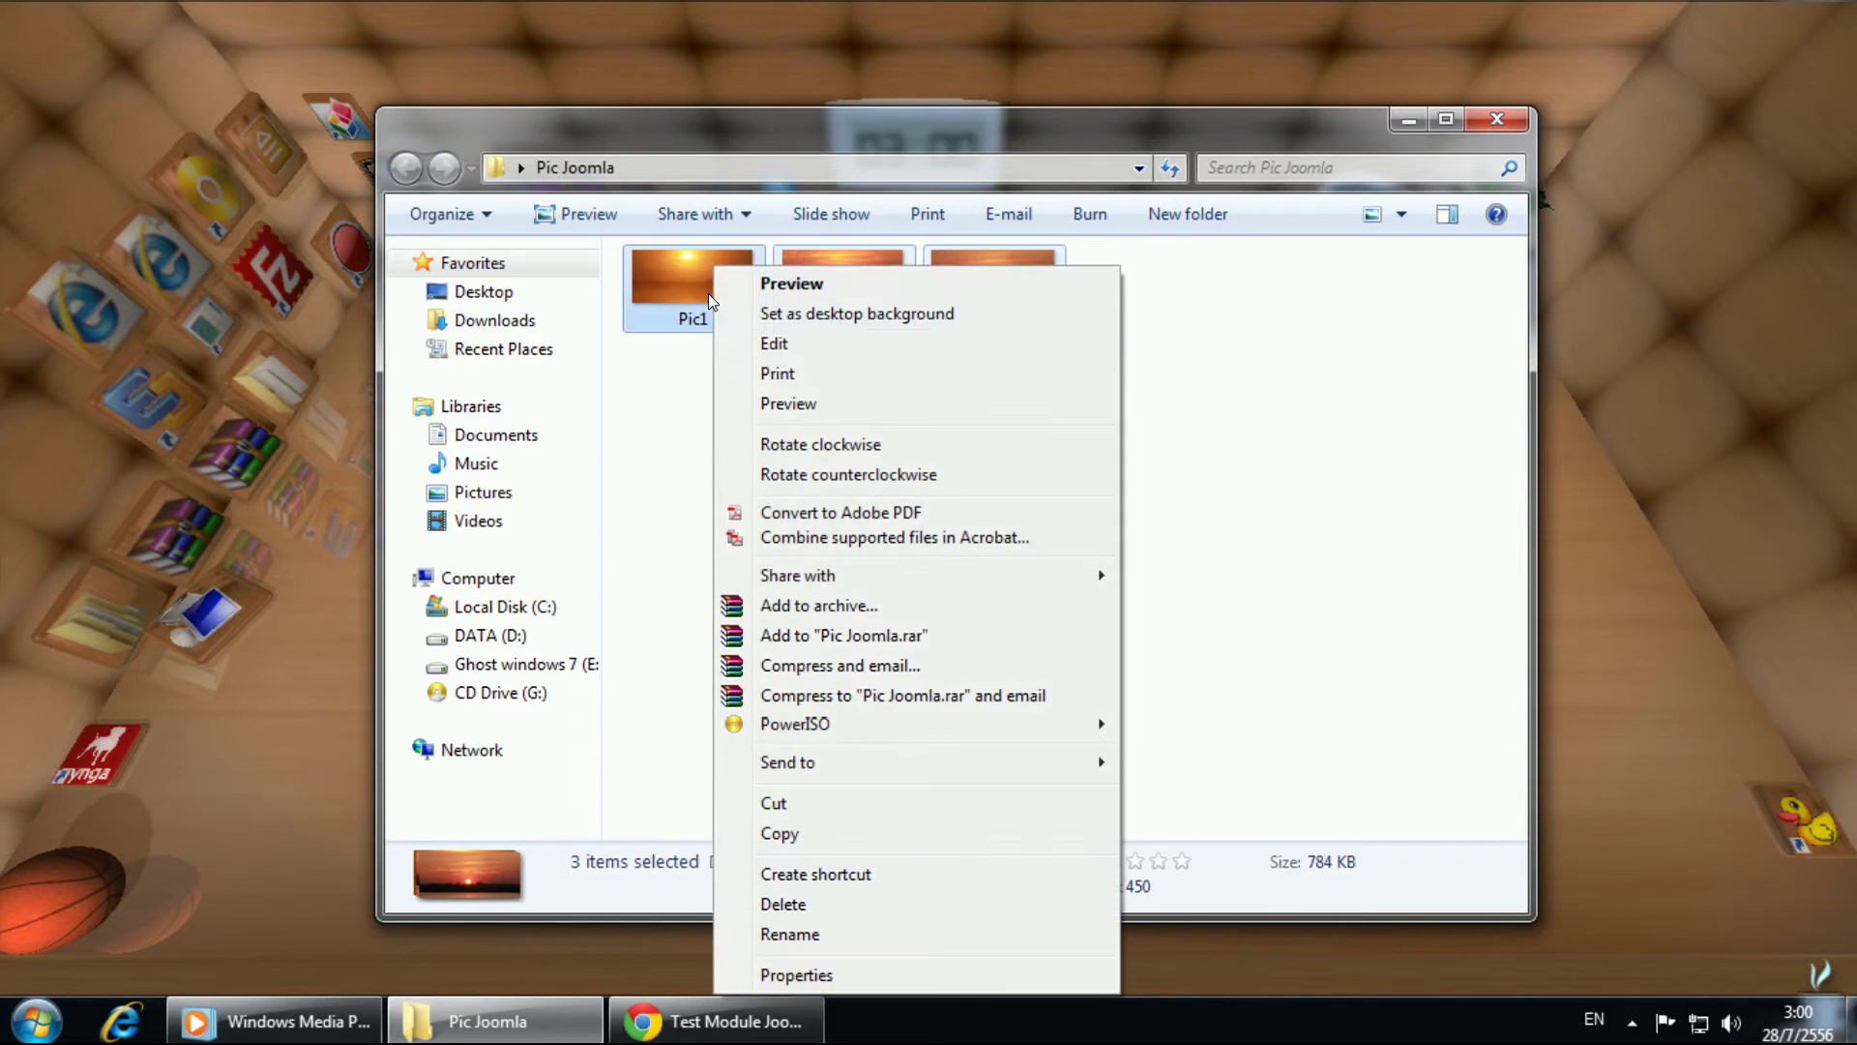
left_click(789, 832)
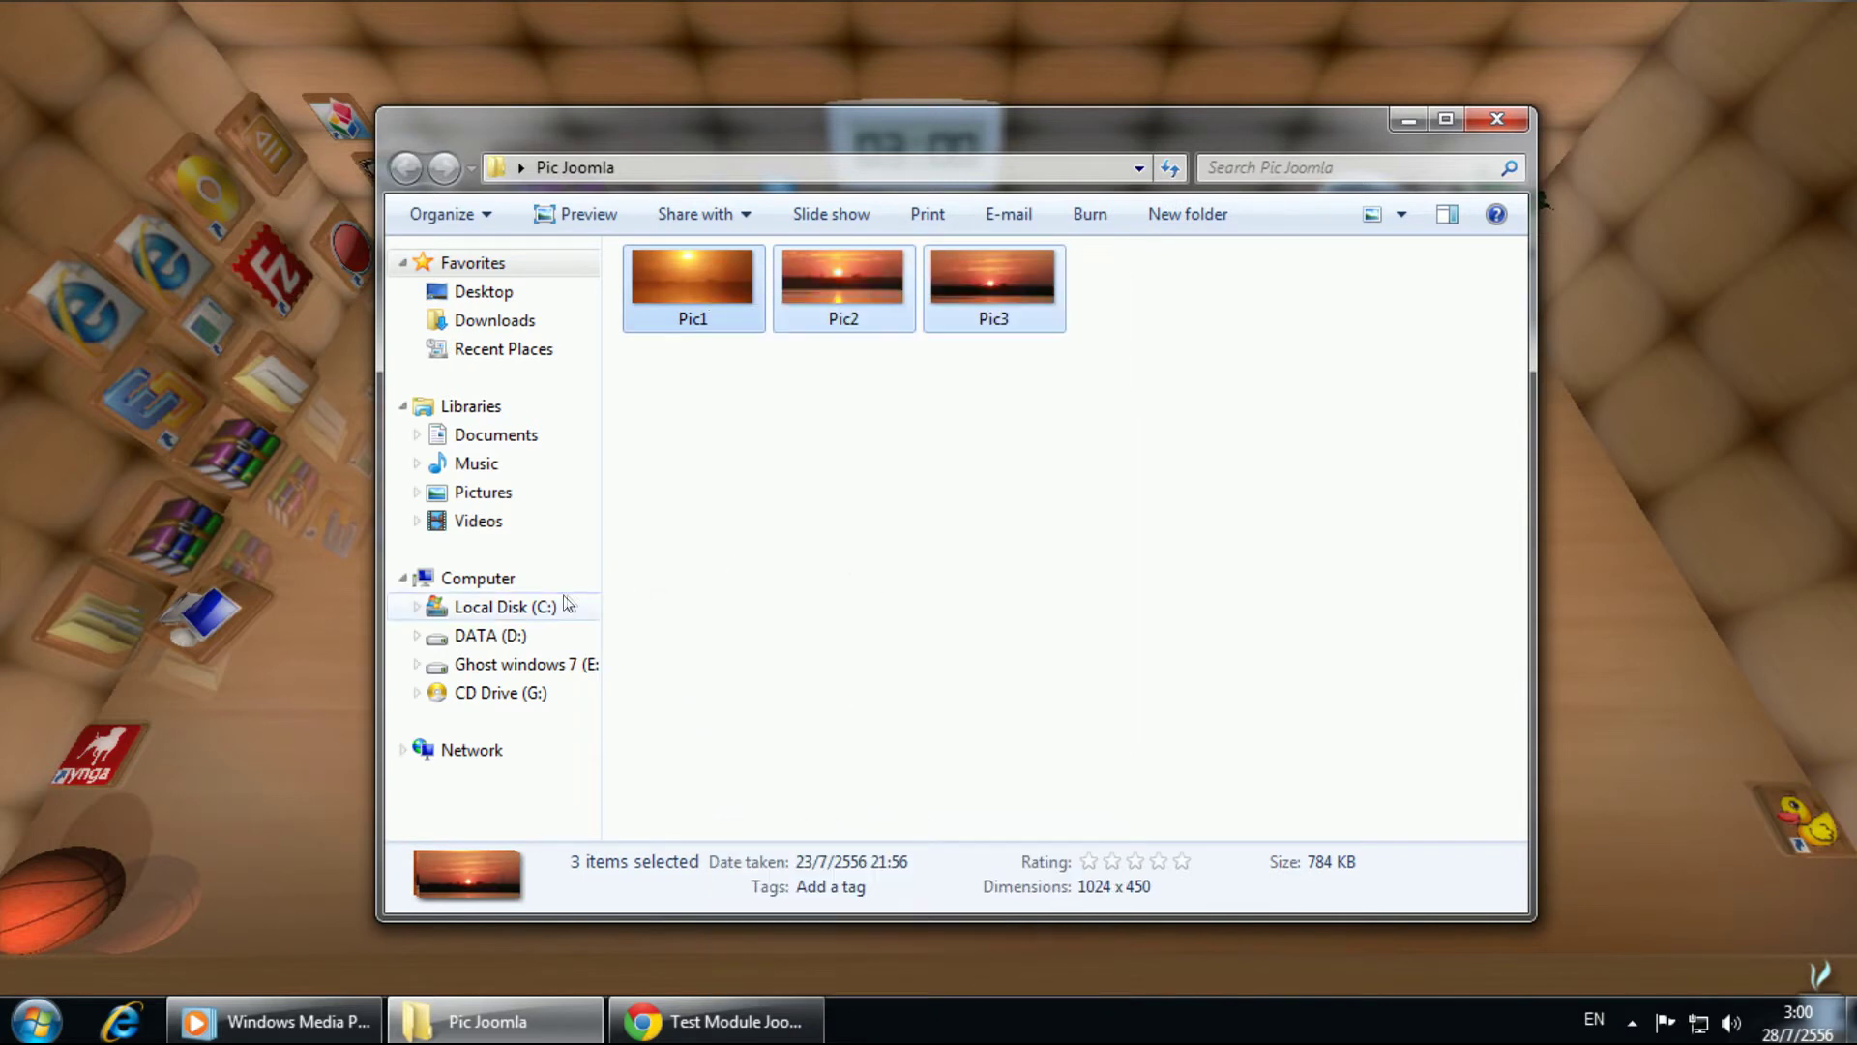
Step: Go to the site's images folder at C:\AppServ\www\web\images in the file explorer
left_click(519, 605)
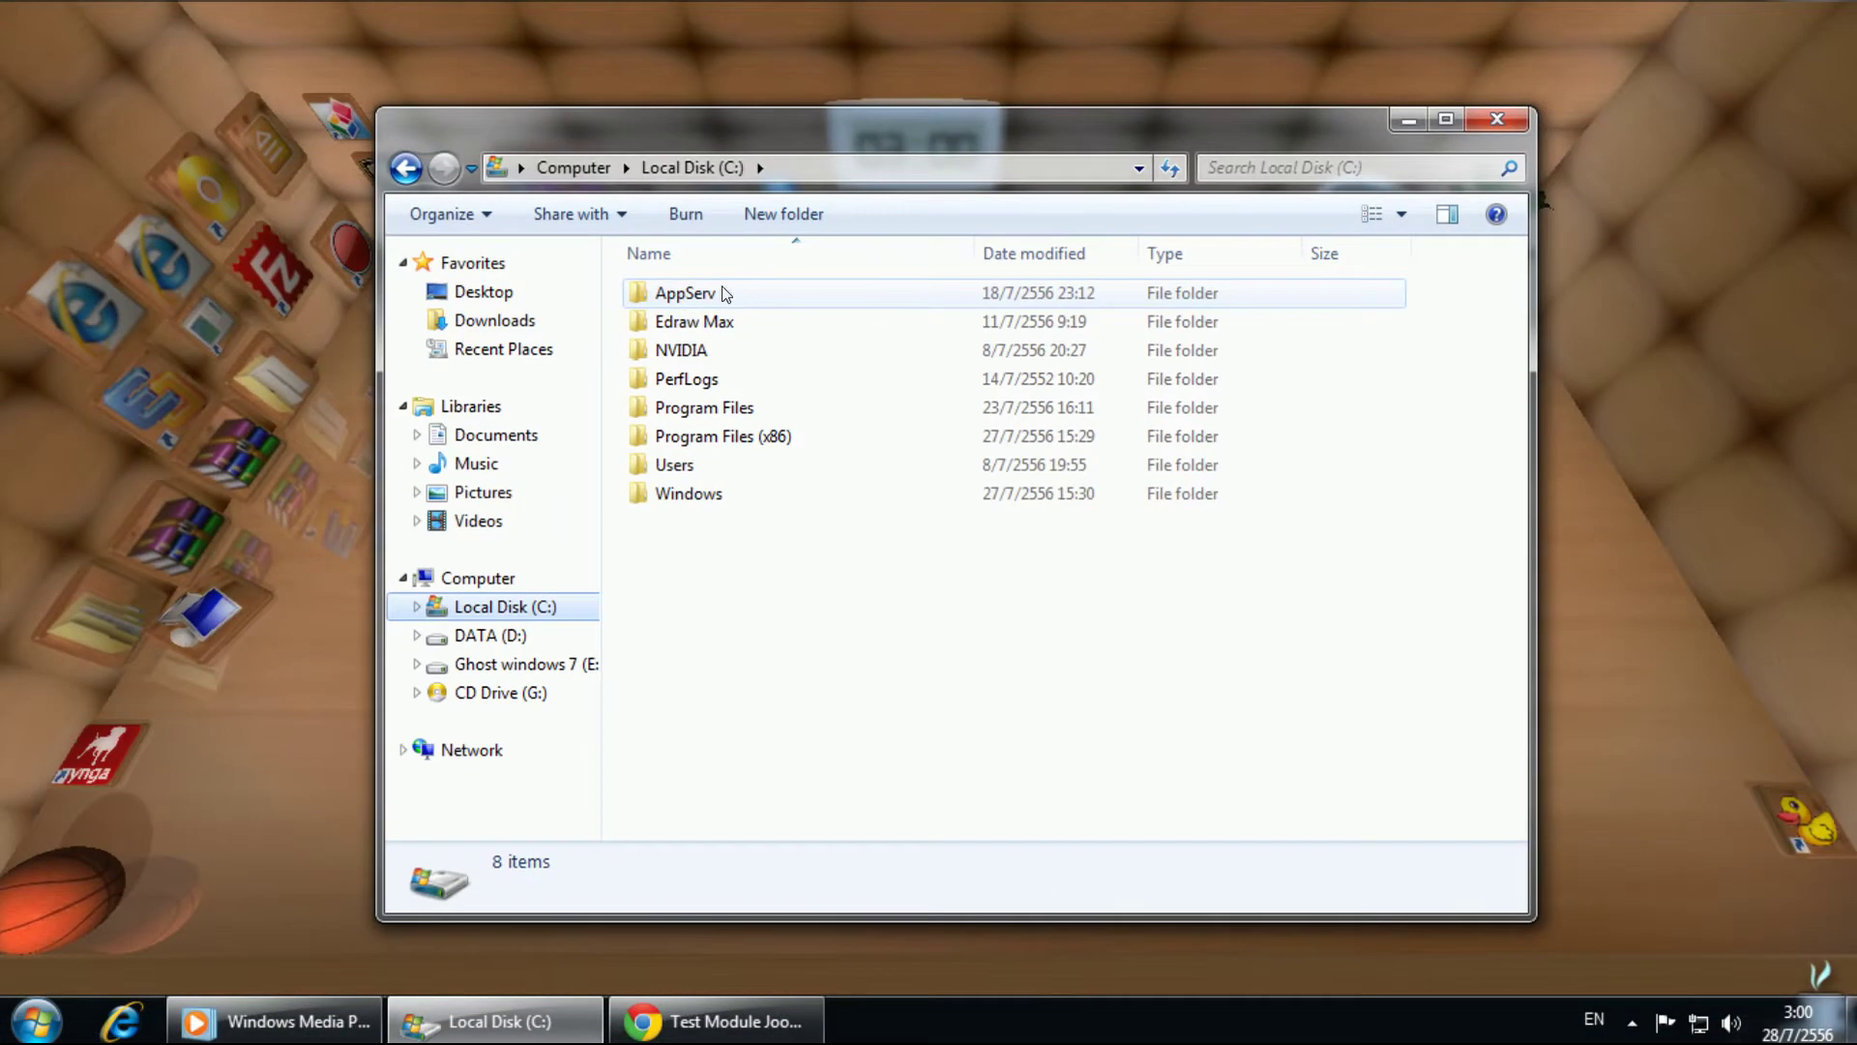
double_click(723, 292)
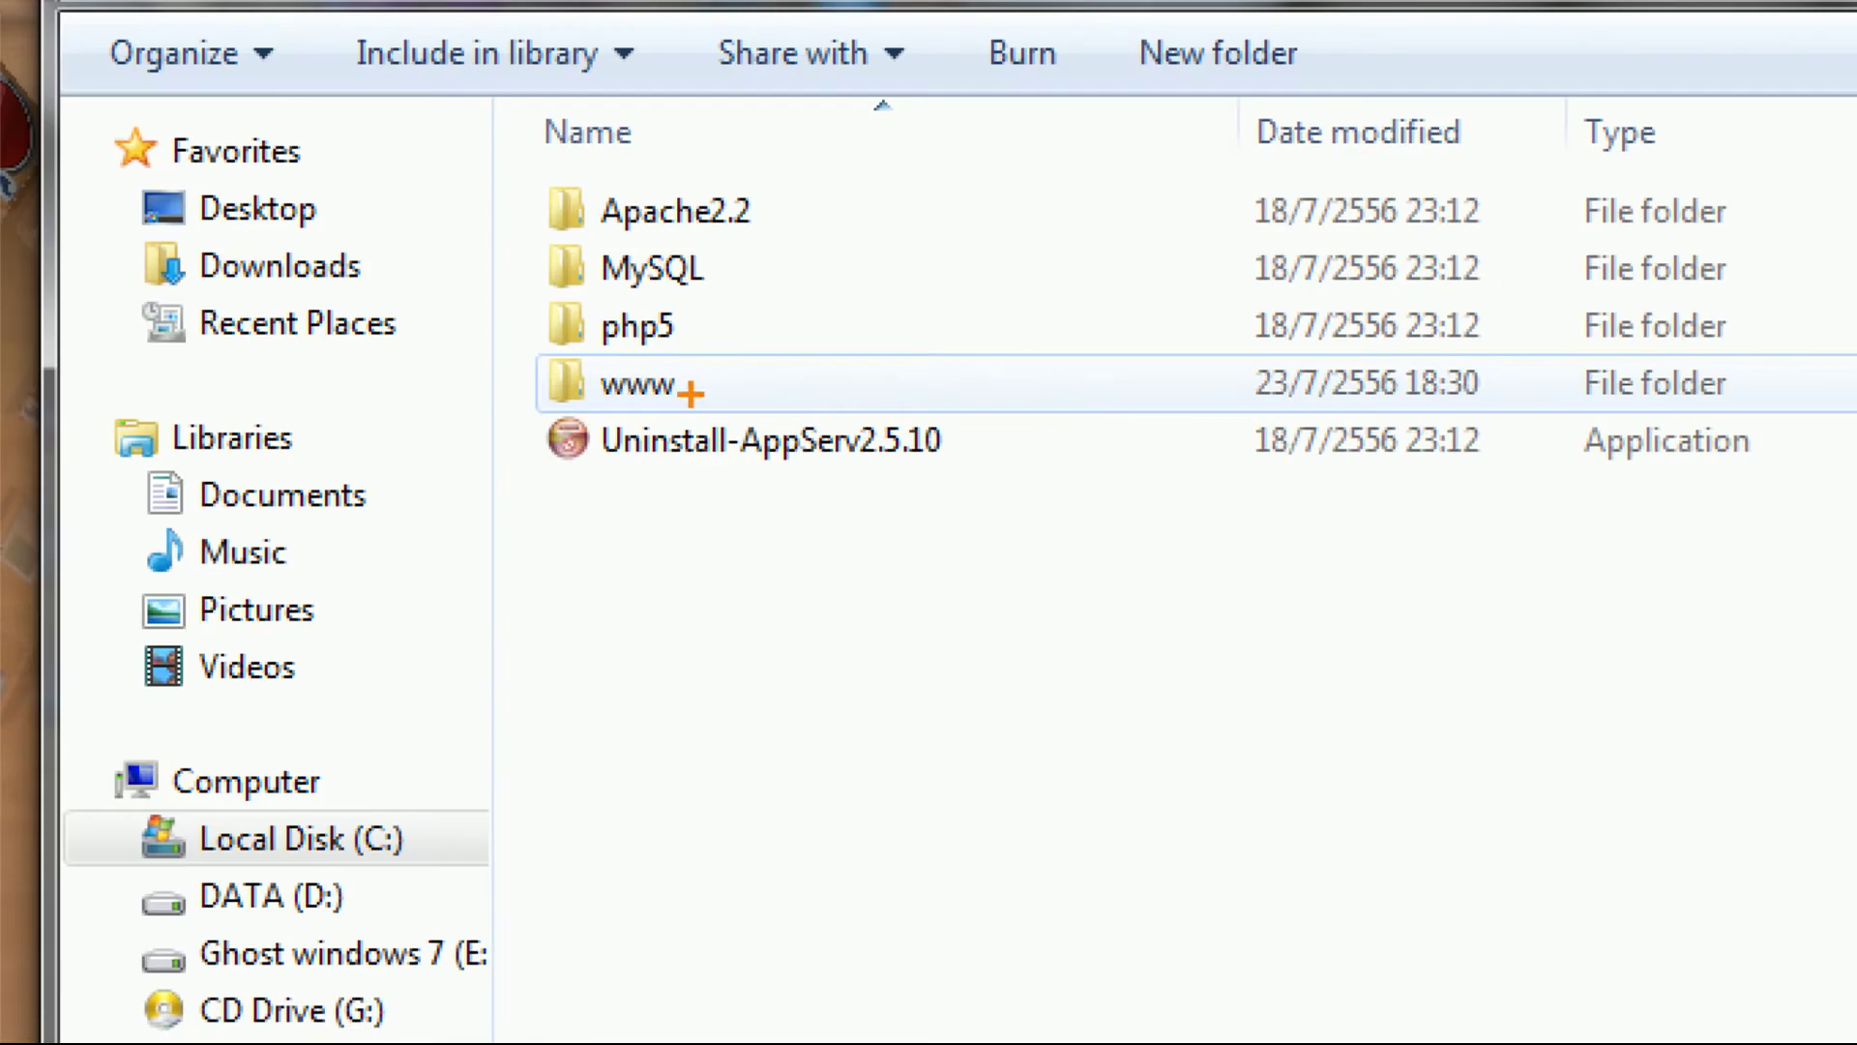
left_click_drag(690, 393, 770, 339)
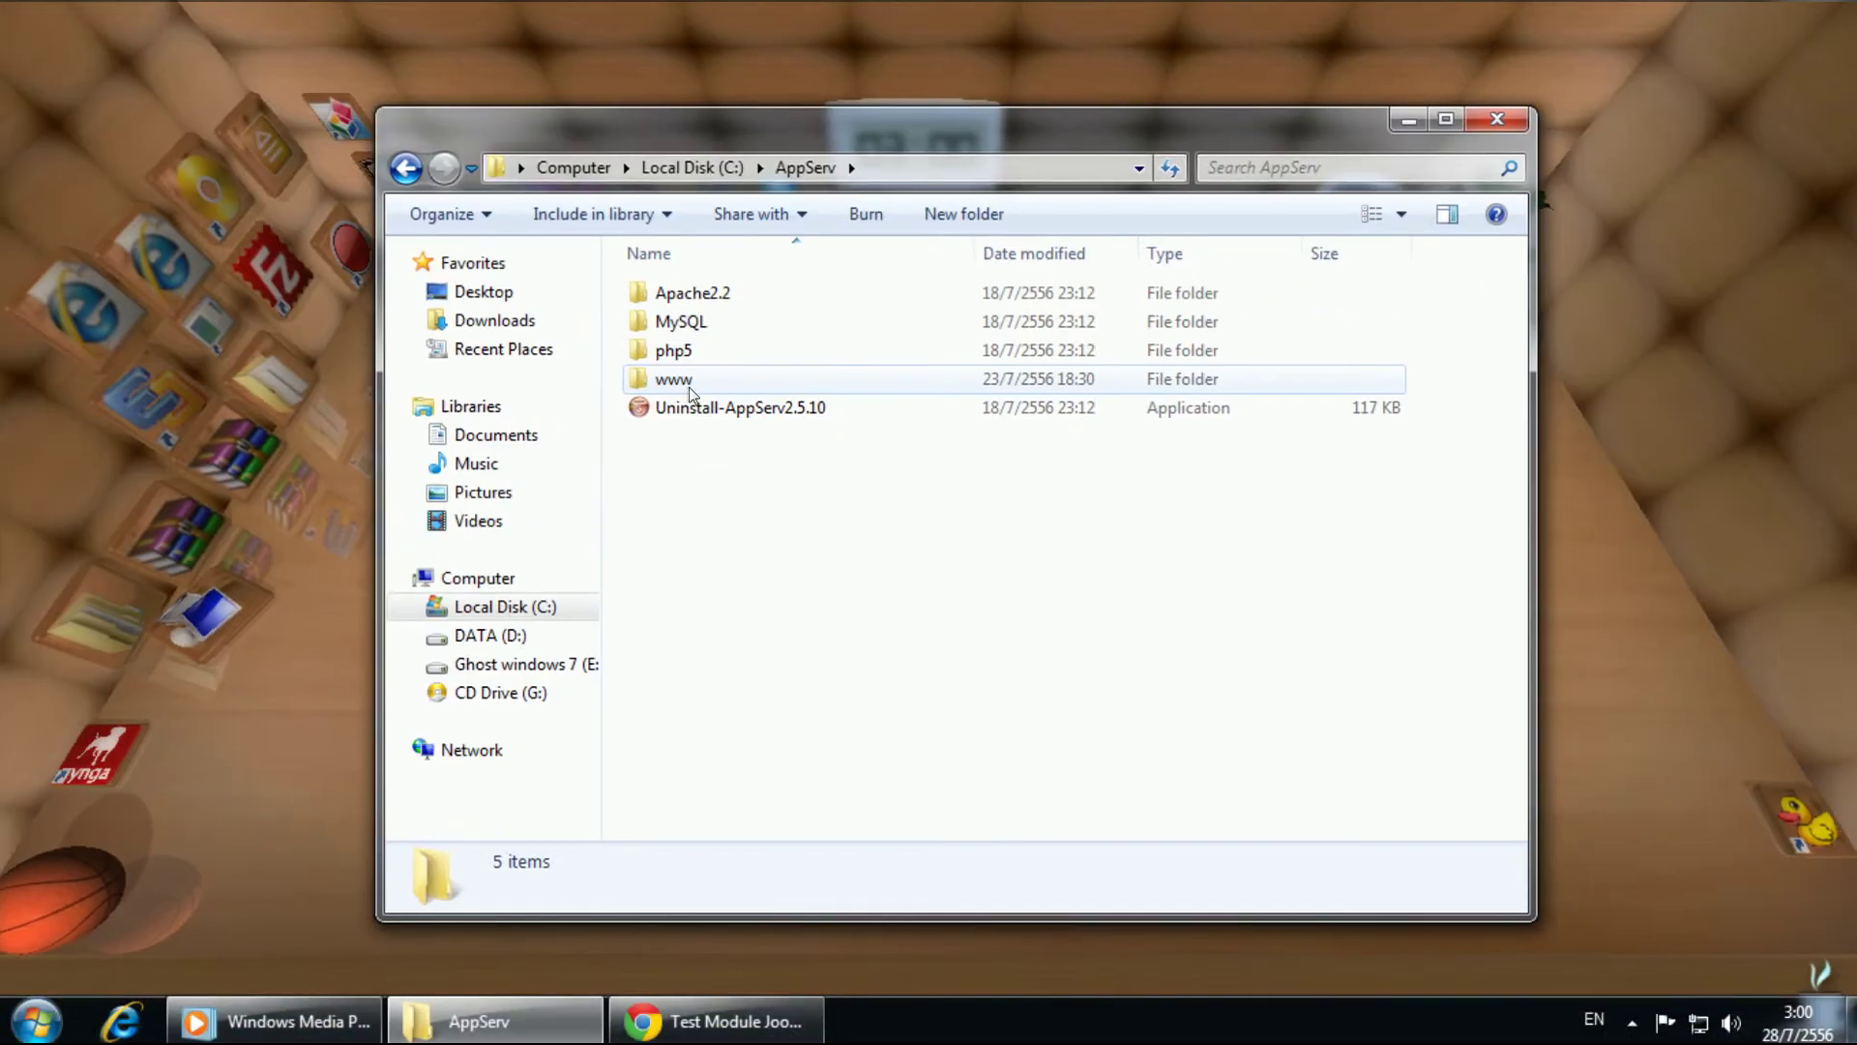
double_click(642, 384)
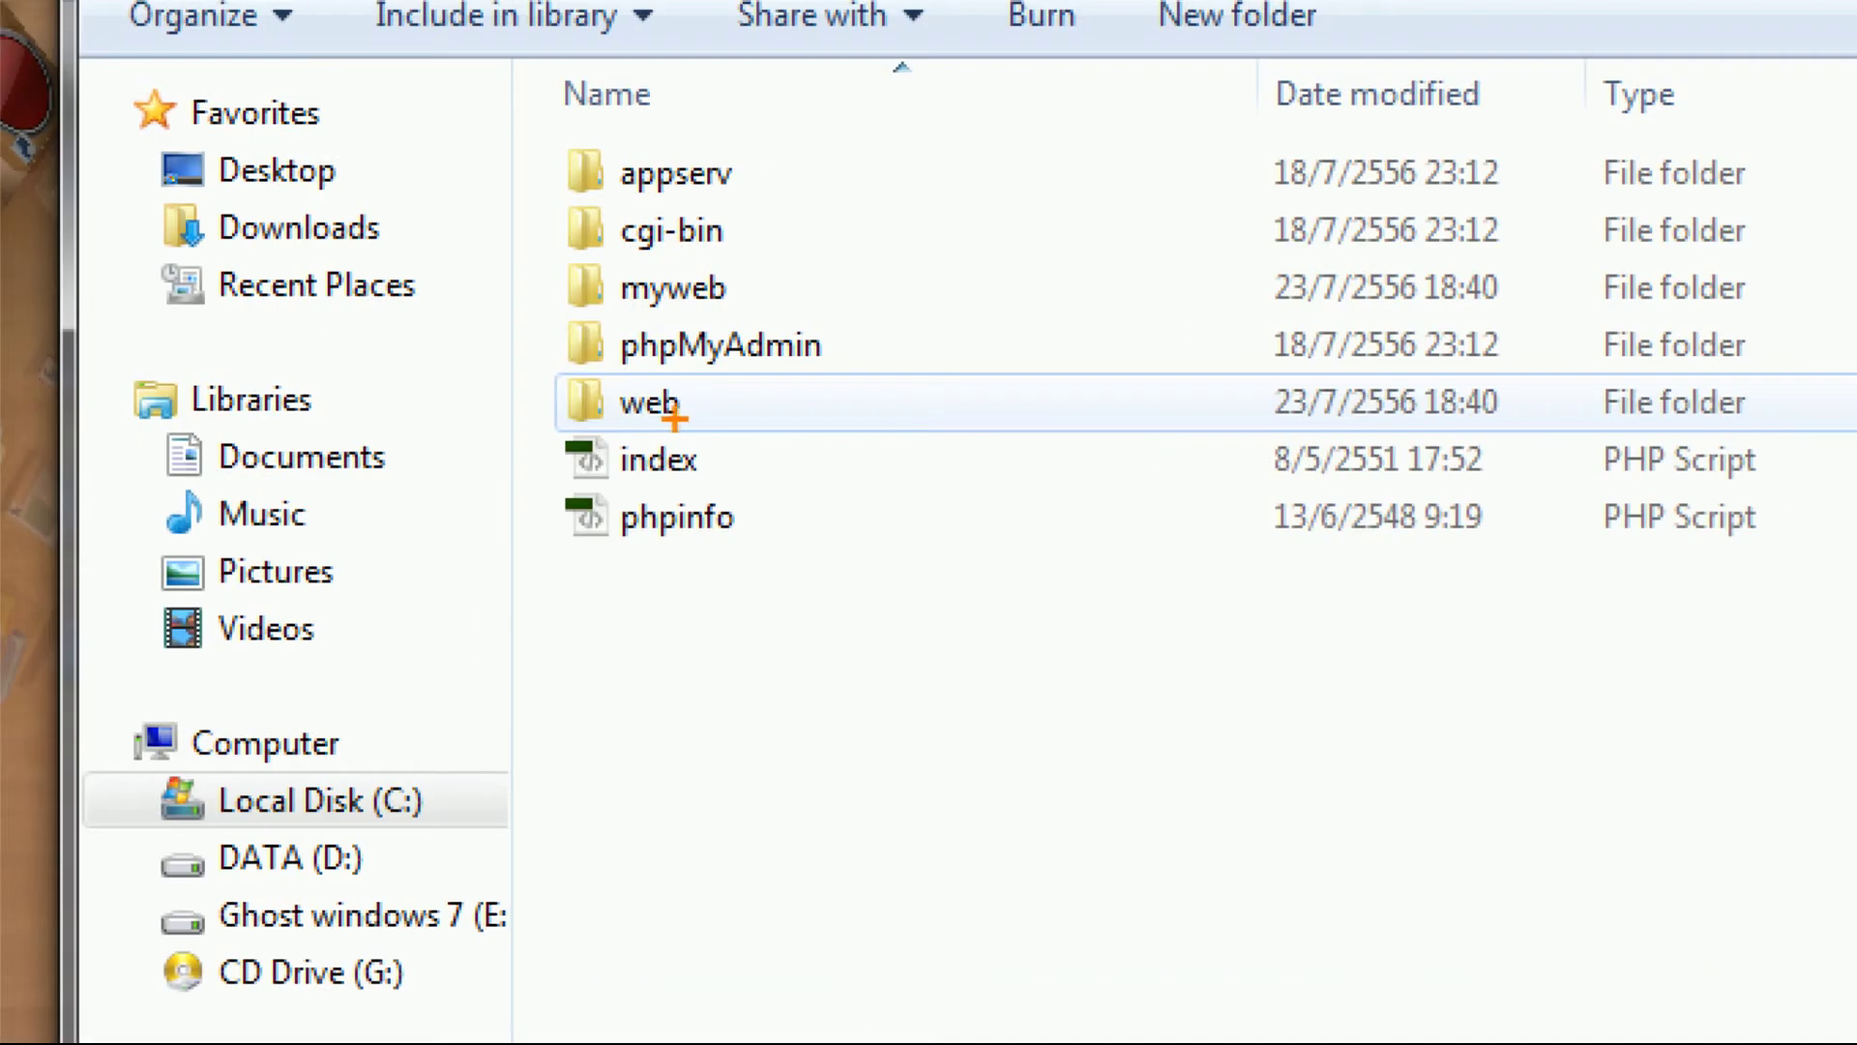
mouse_move(687, 416)
left_mouse_down()
mouse_move(764, 366)
mouse_move(785, 435)
mouse_move(689, 374)
mouse_move(615, 403)
mouse_move(696, 427)
left_mouse_up()
key("Escape")
double_click(677, 410)
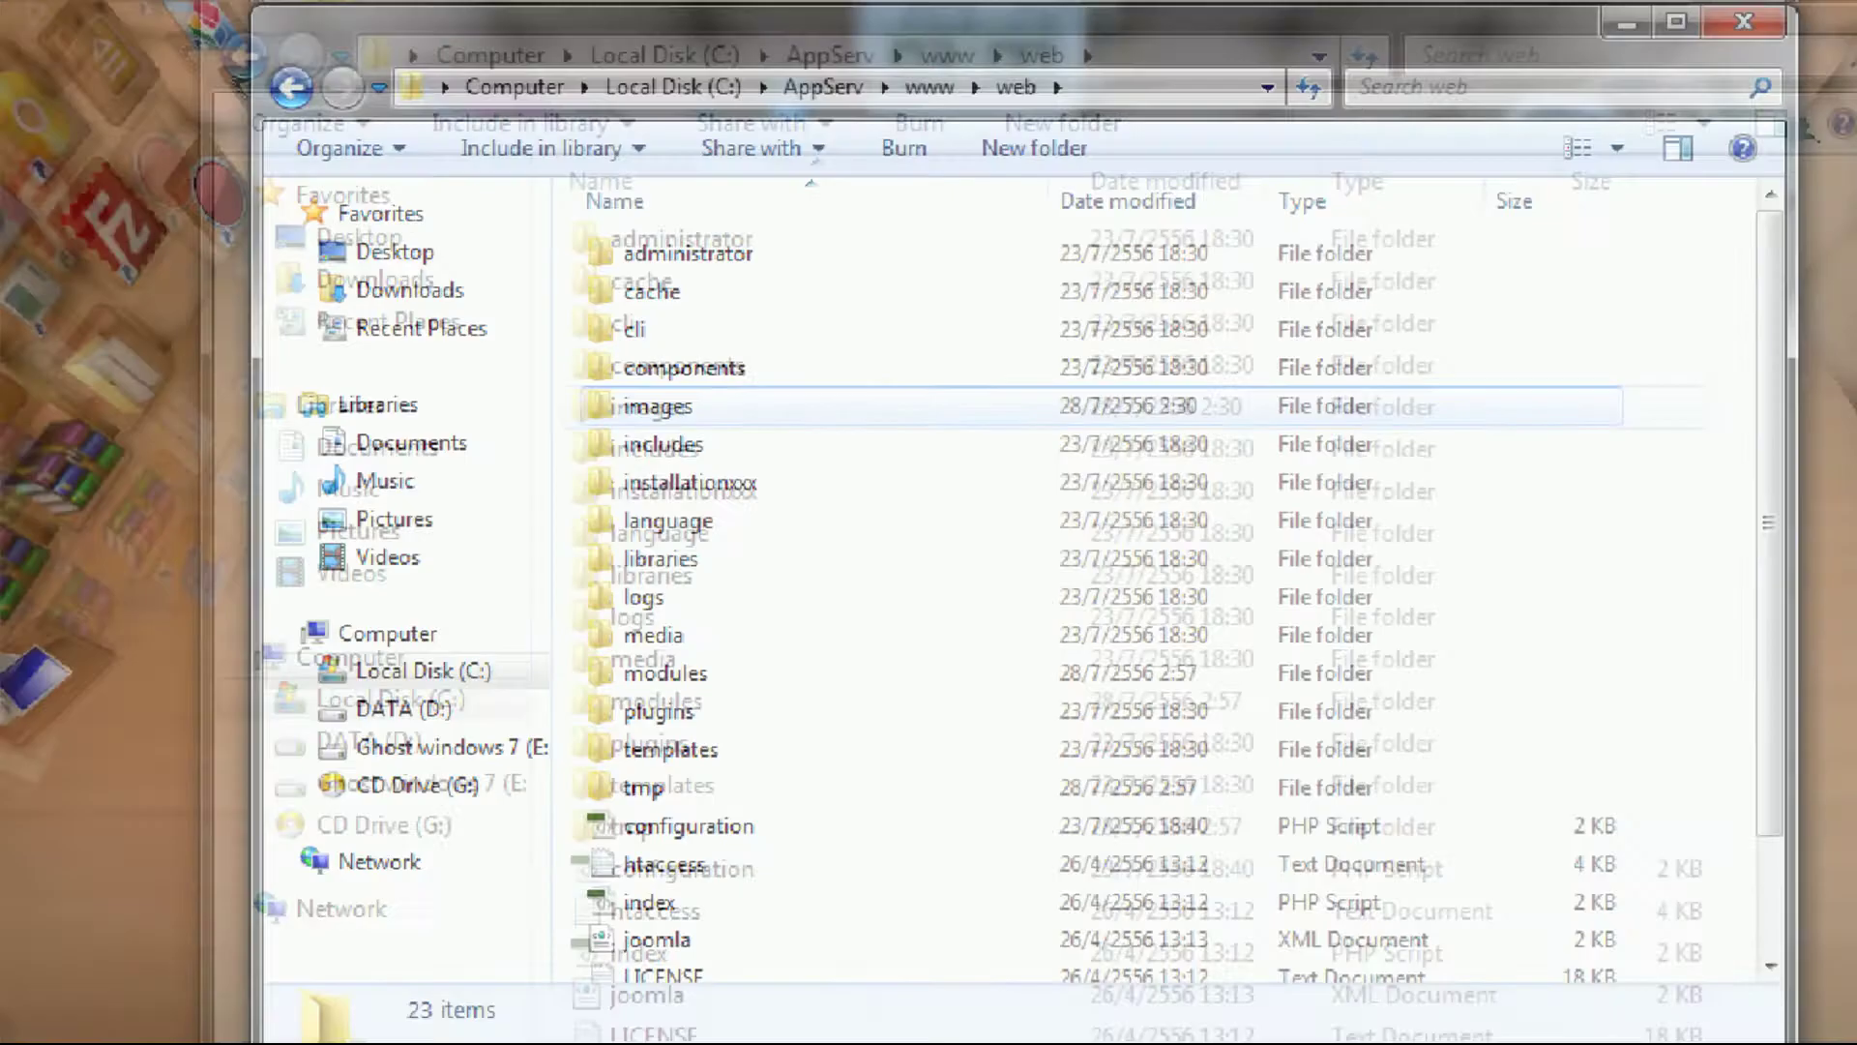
left_click(740, 412)
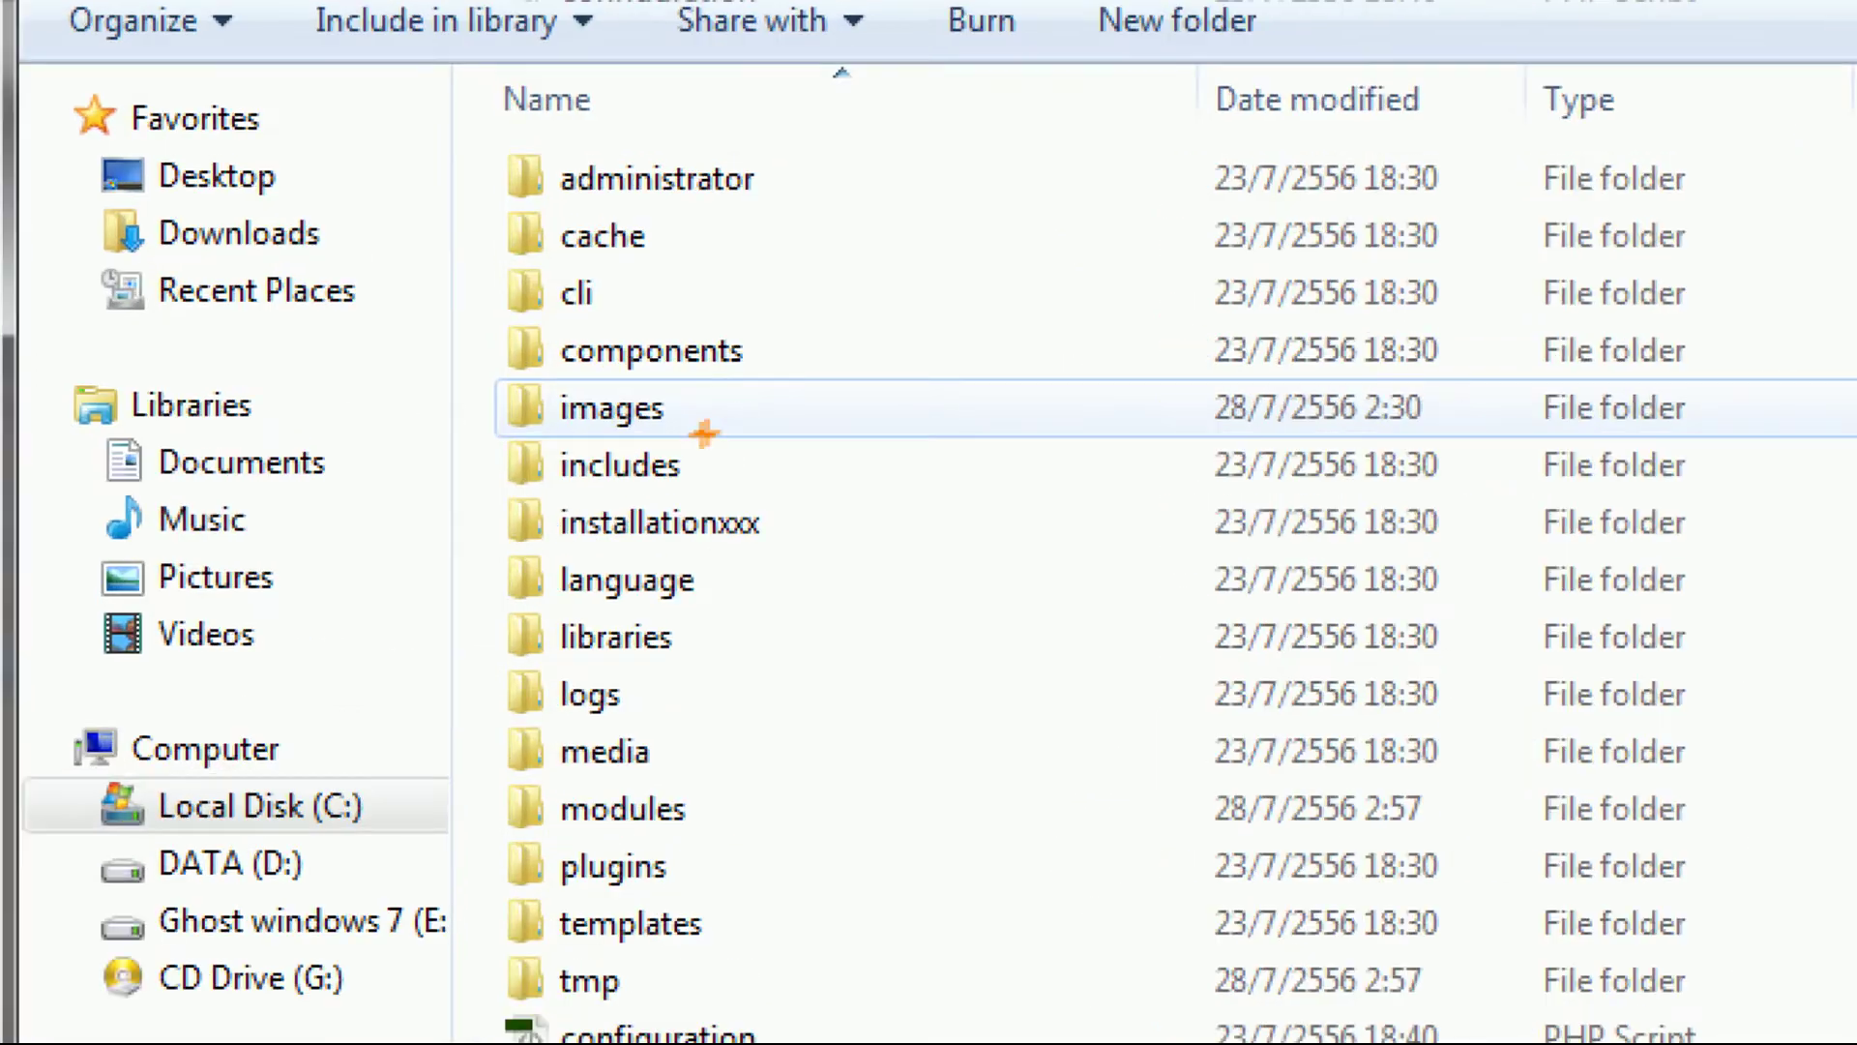
left_click_drag(662, 427, 695, 396)
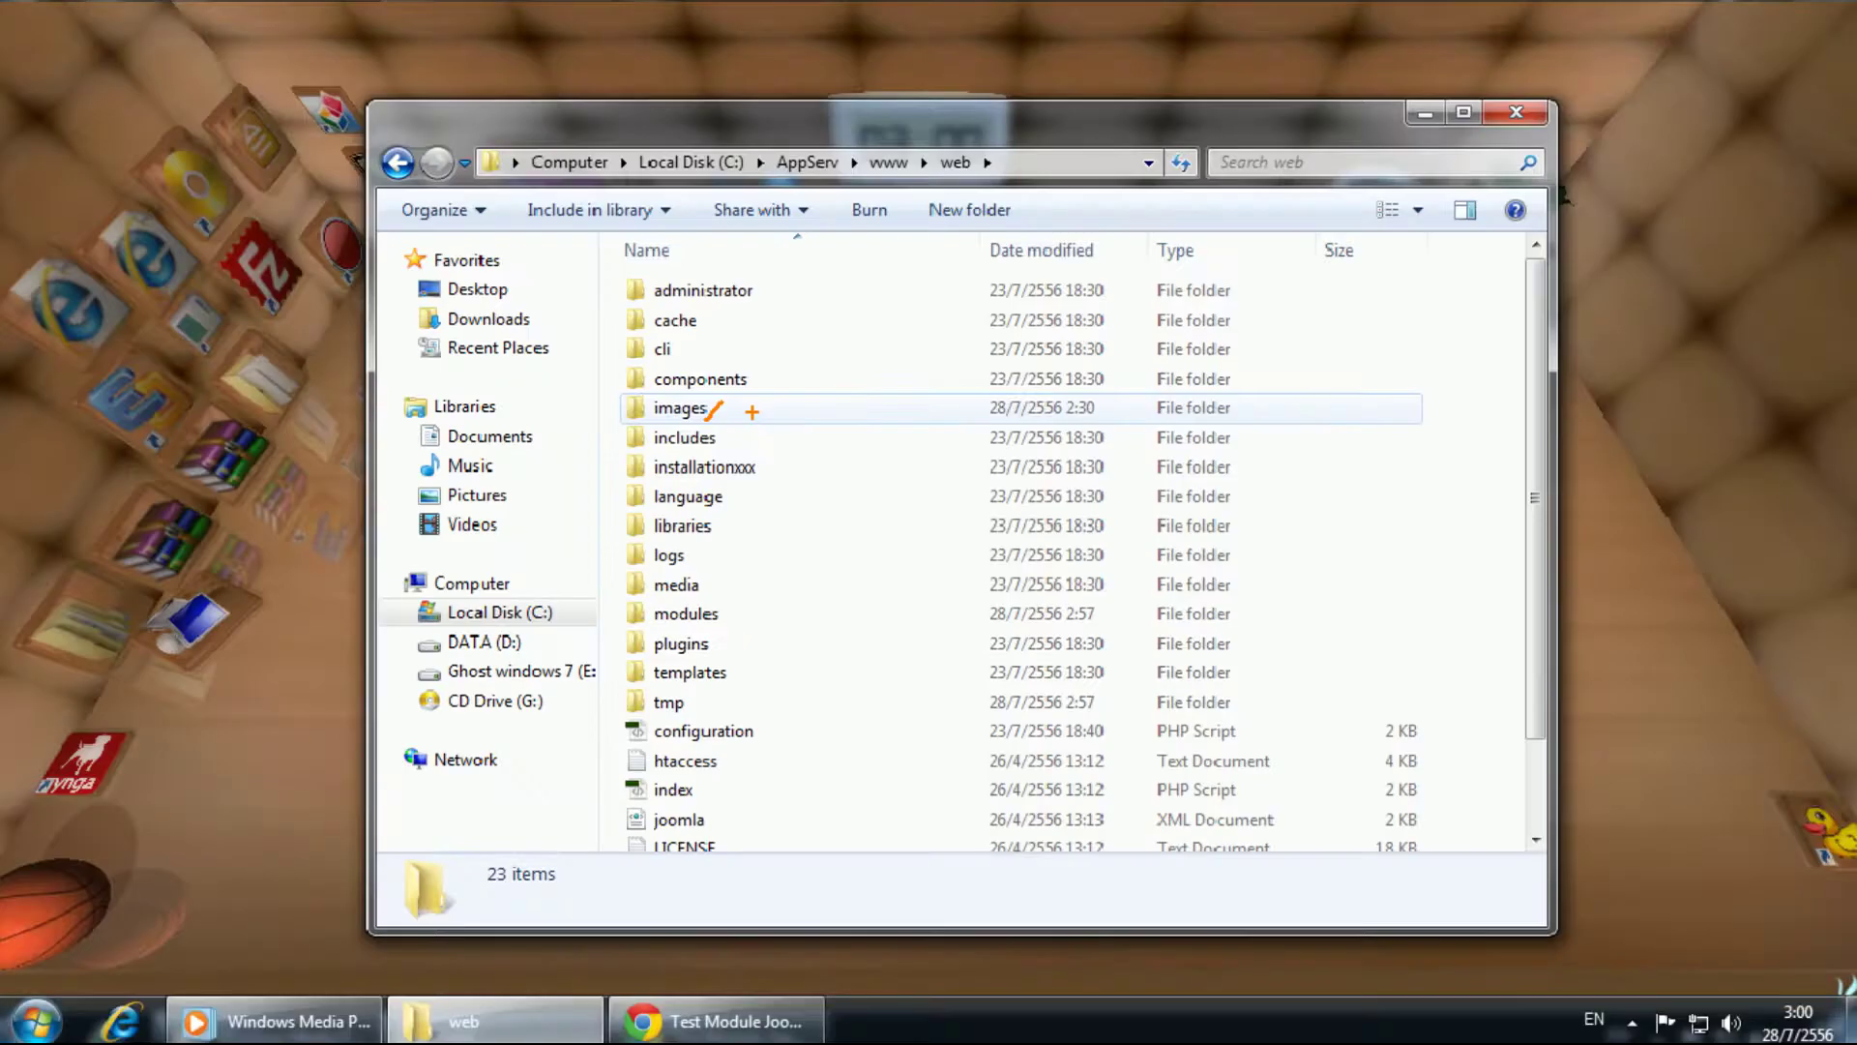
key("Escape")
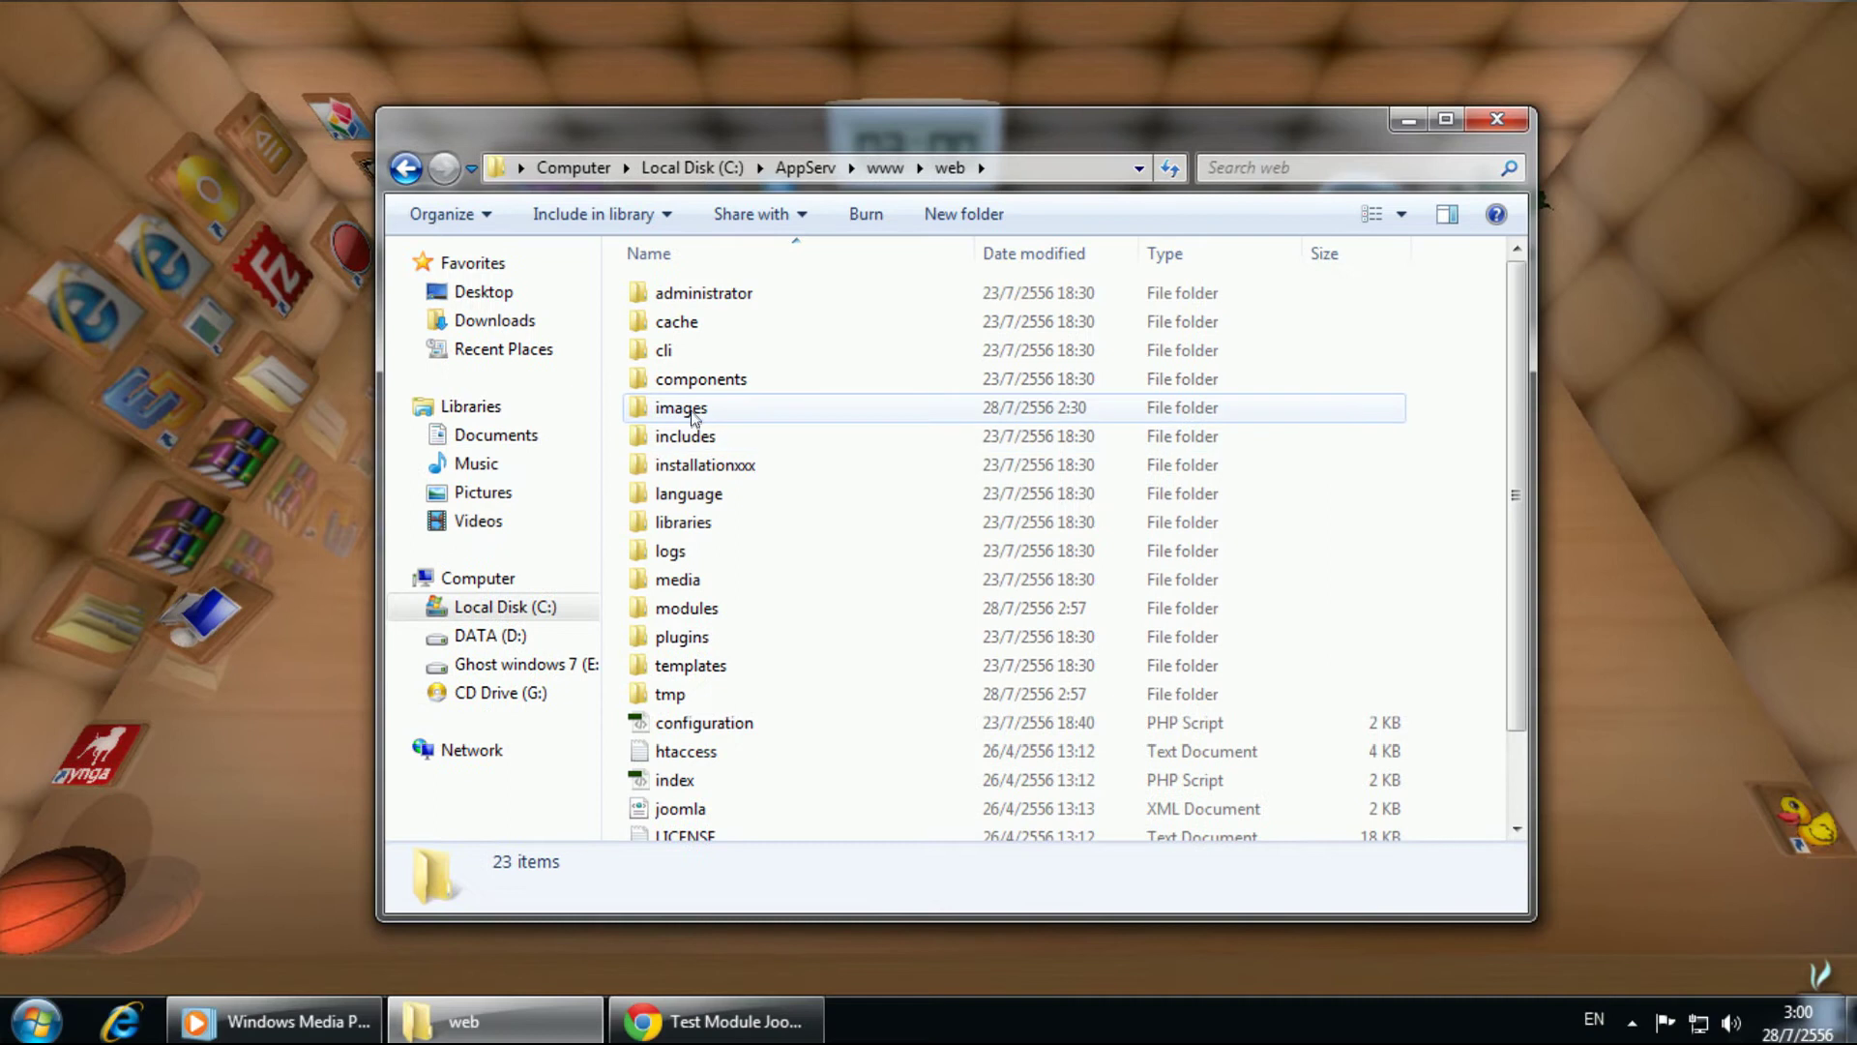
double_click(609, 411)
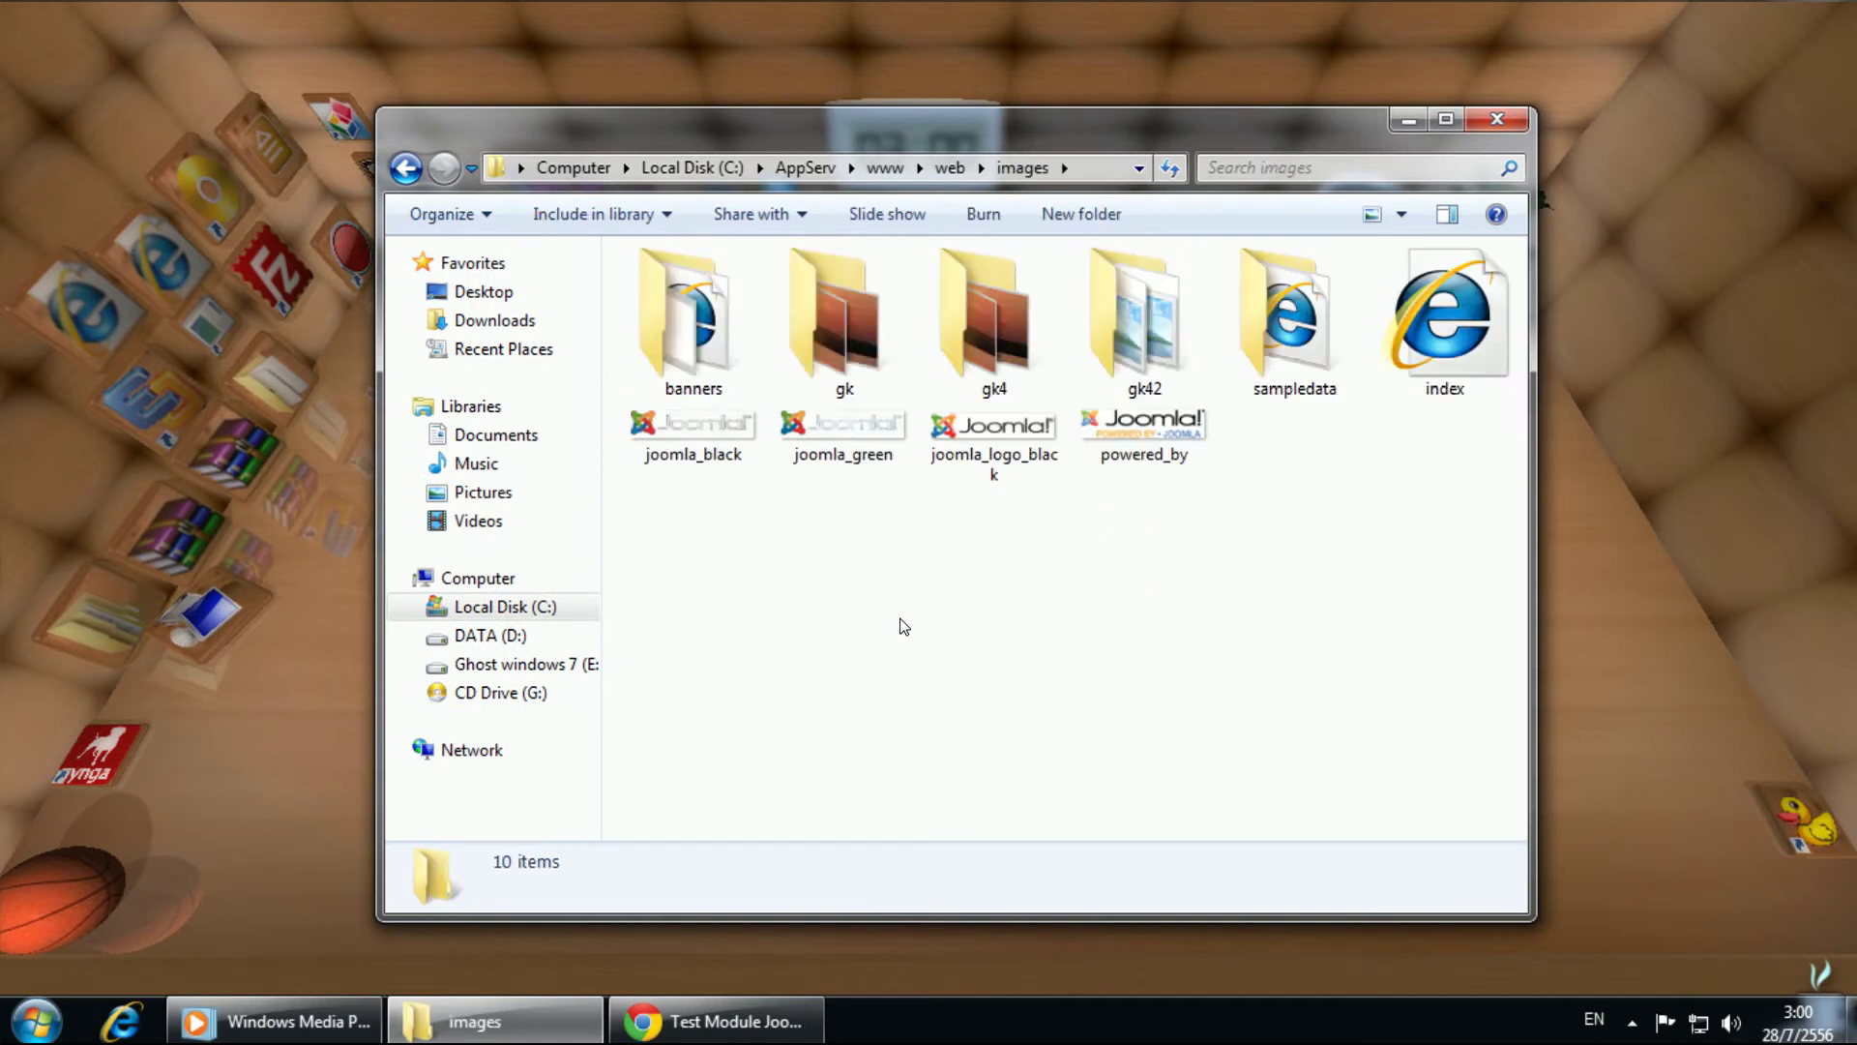
Step: Create a new folder named gk4pic inside the site's images folder
right_click(906, 593)
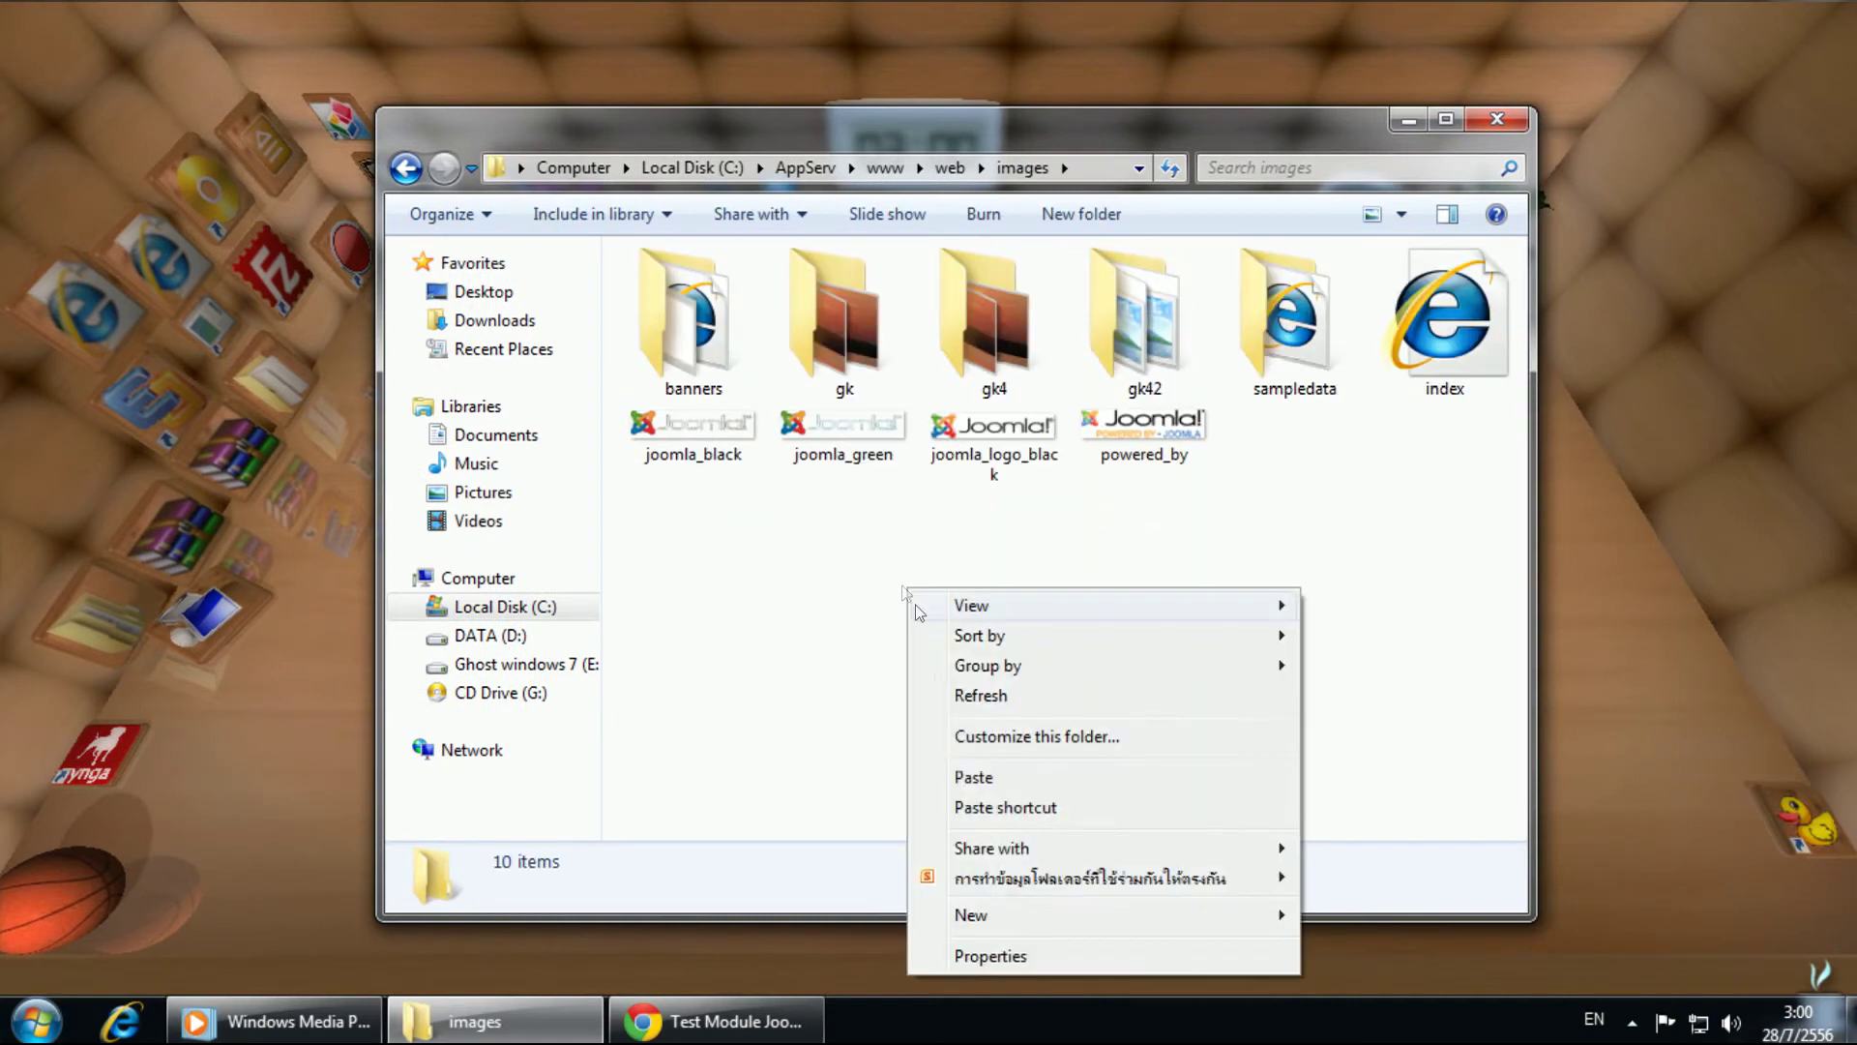
mouse_move(1063, 915)
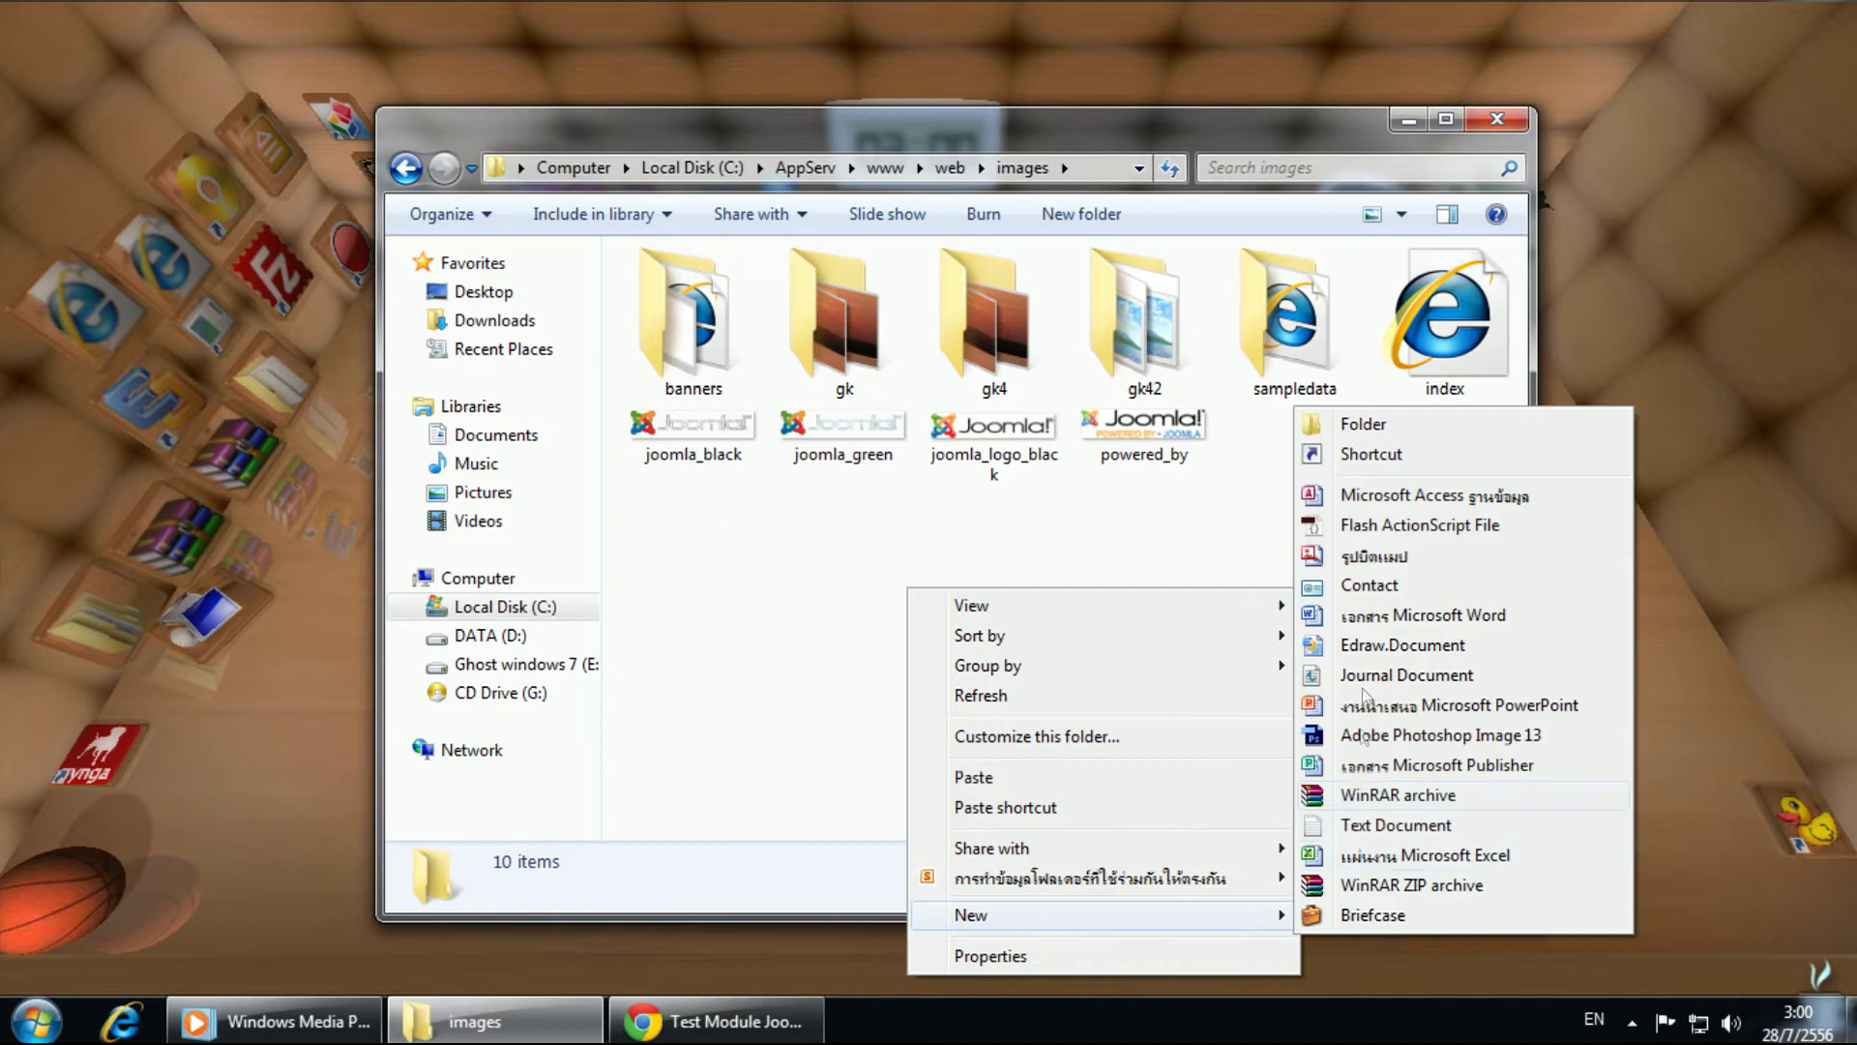
left_click(1344, 424)
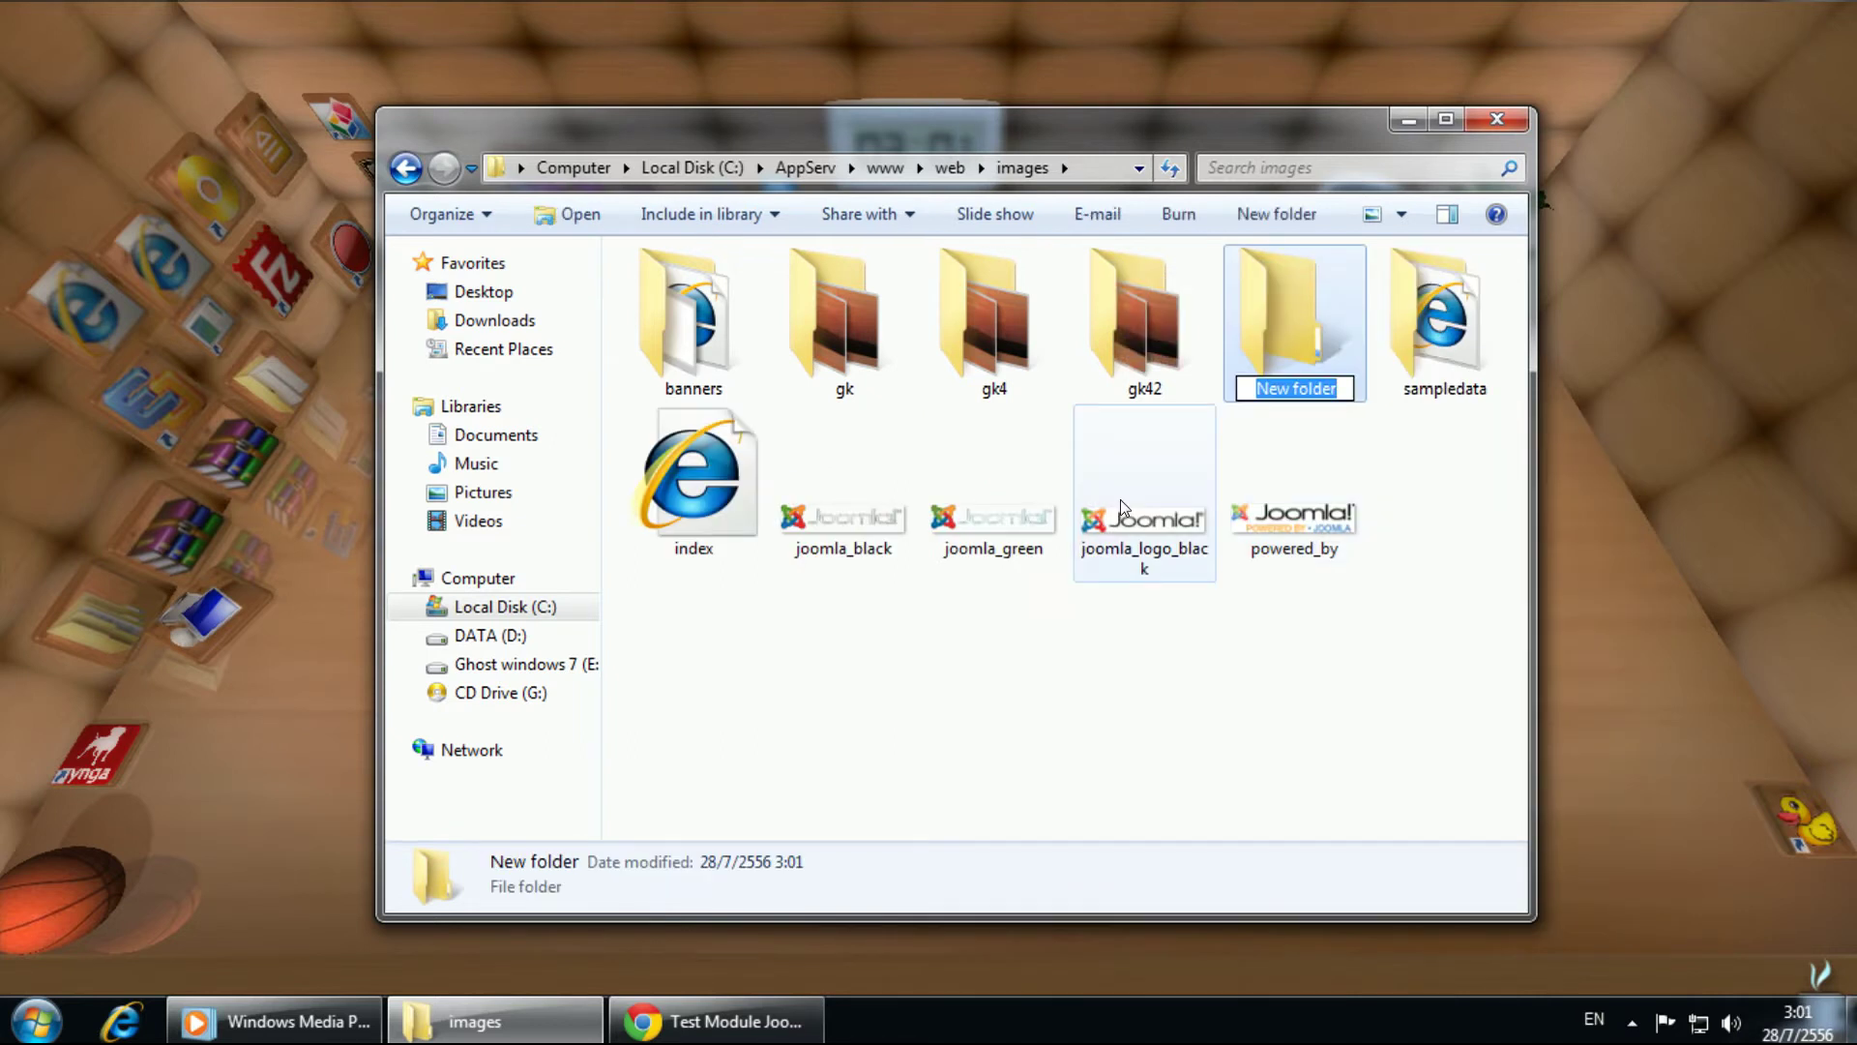
type("gk")
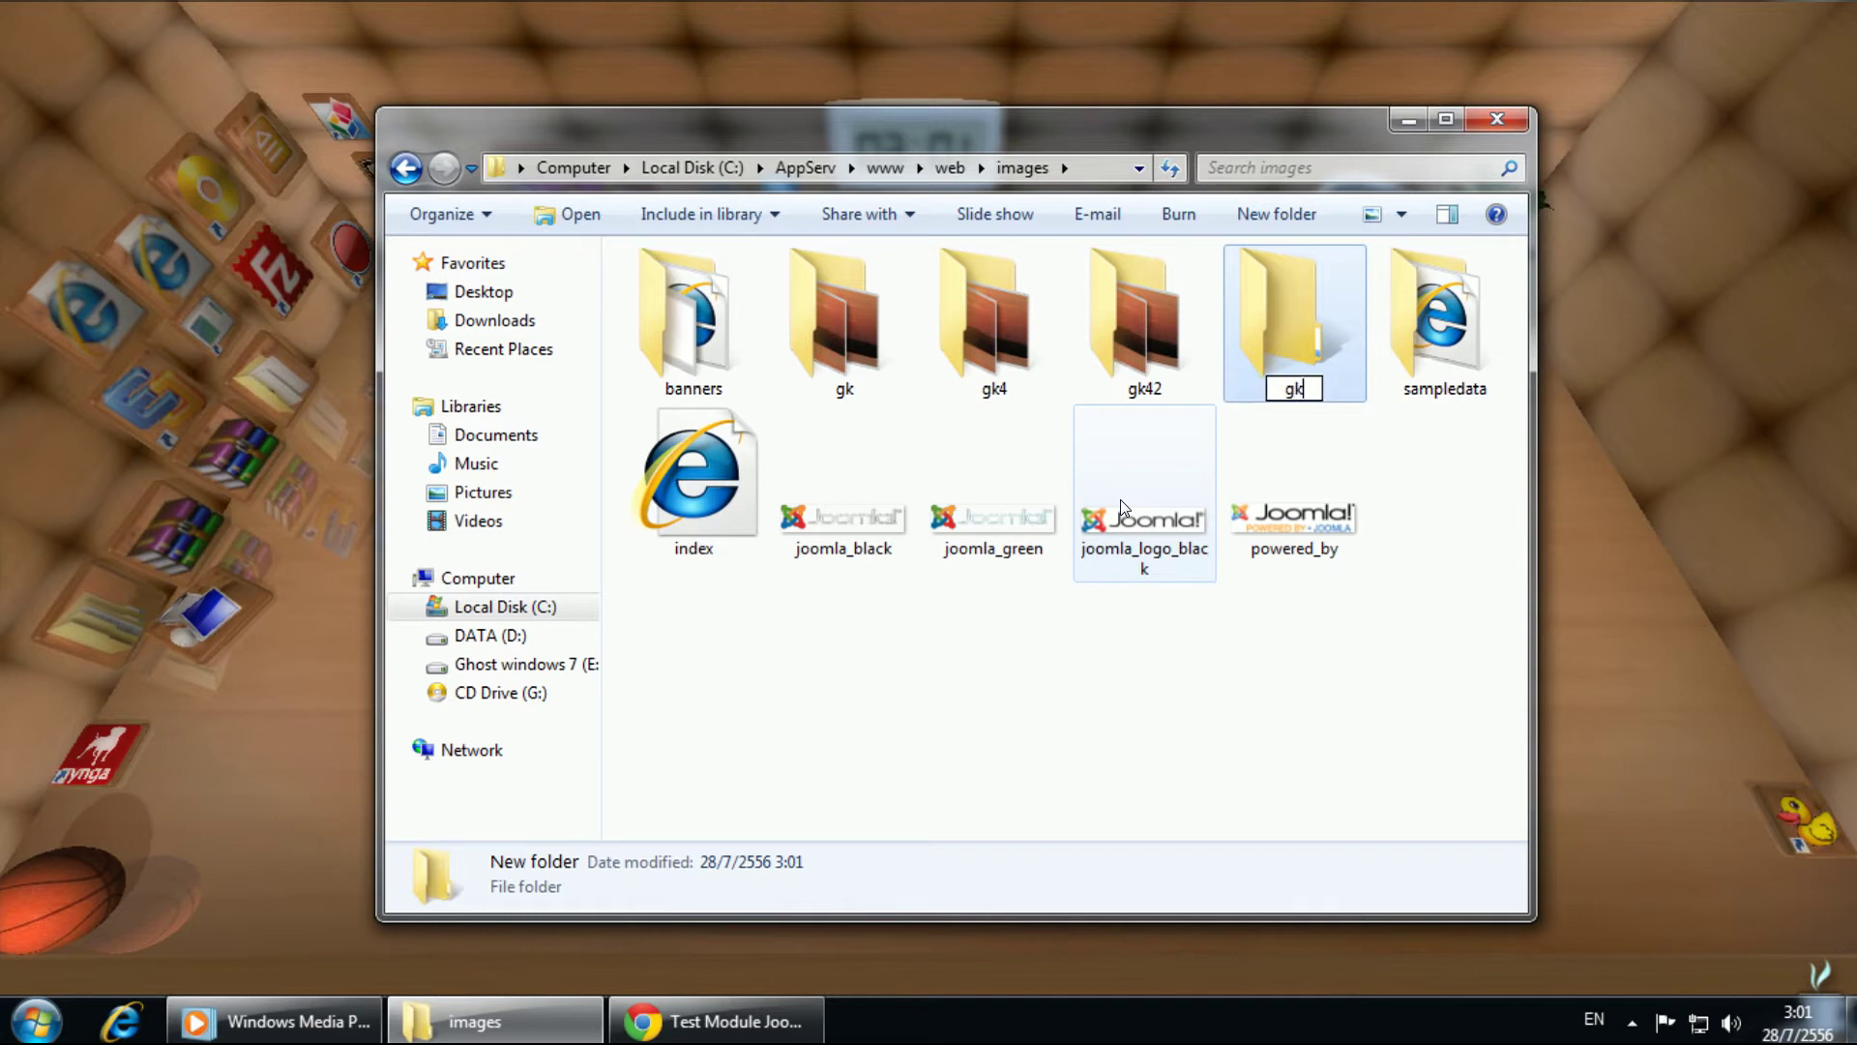
type("4pic")
left_click(1313, 588)
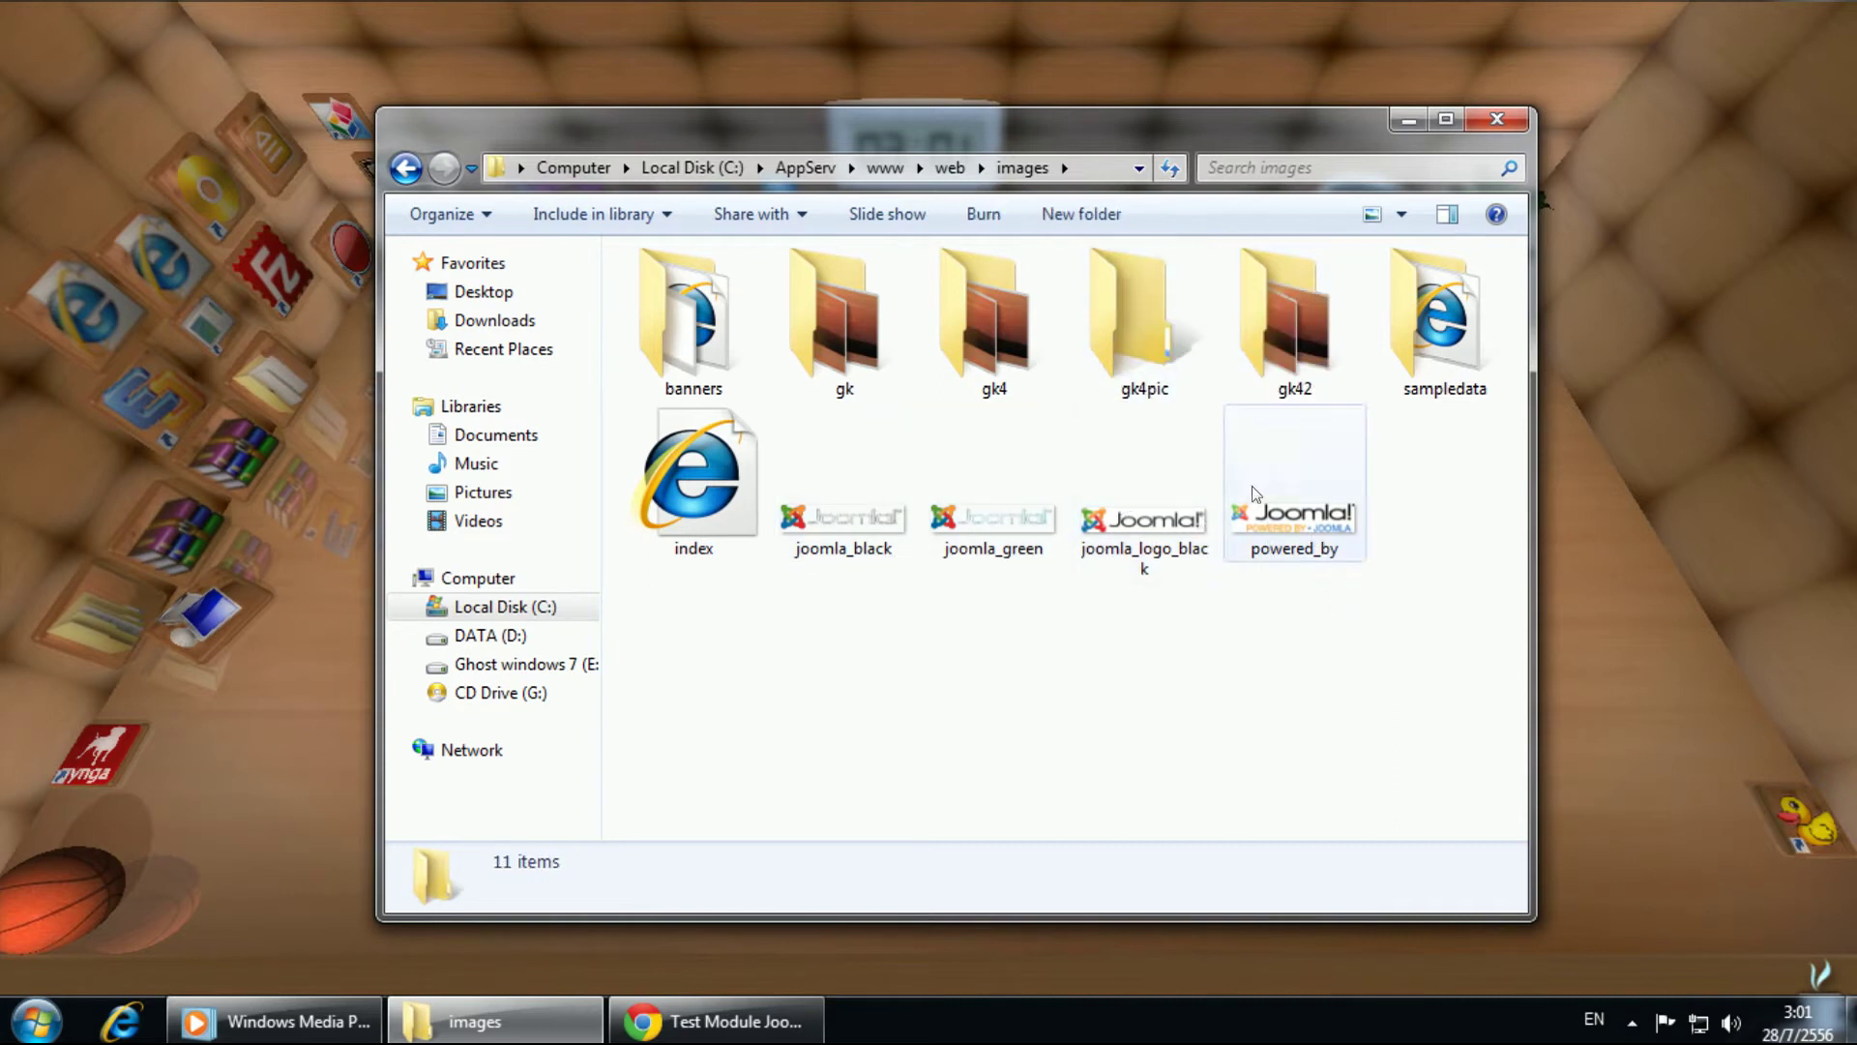
Step: Paste the copied images Pic1, Pic2 and Pic3 into the gk4pic folder and close the file explorer
double_click(1134, 351)
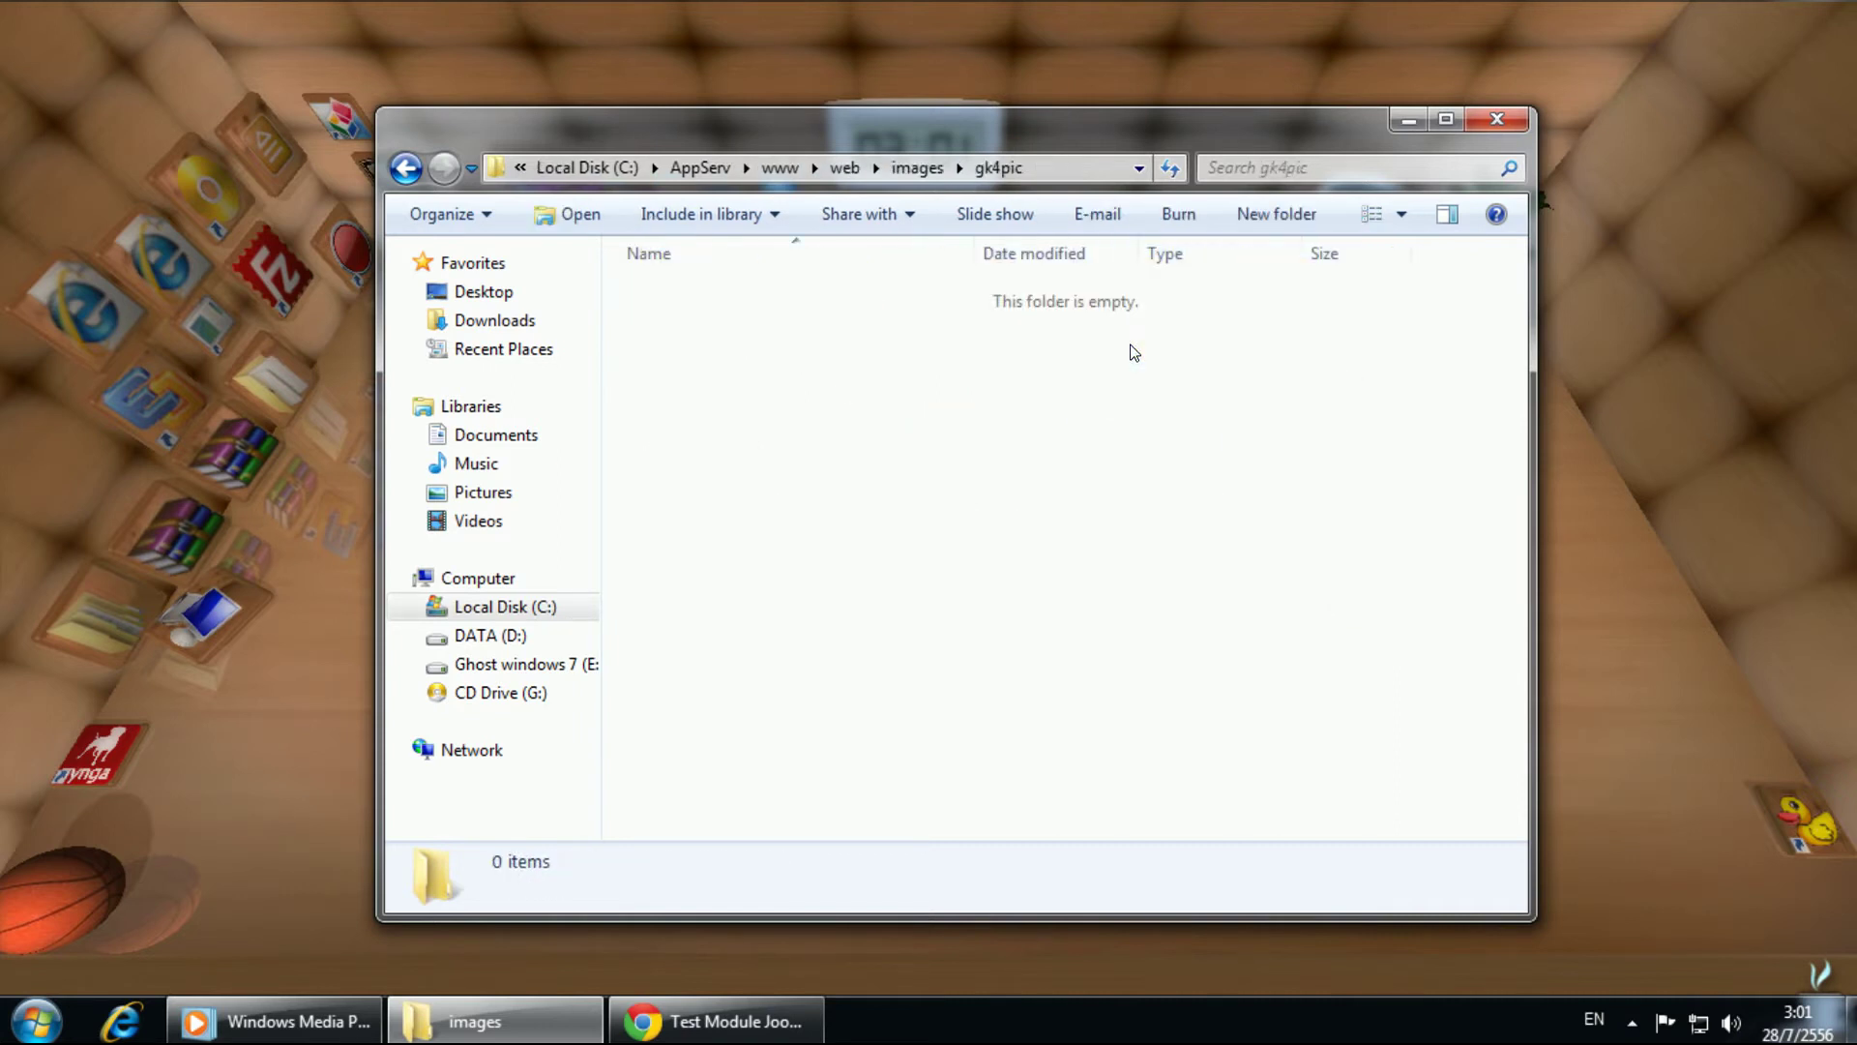
right_click(853, 399)
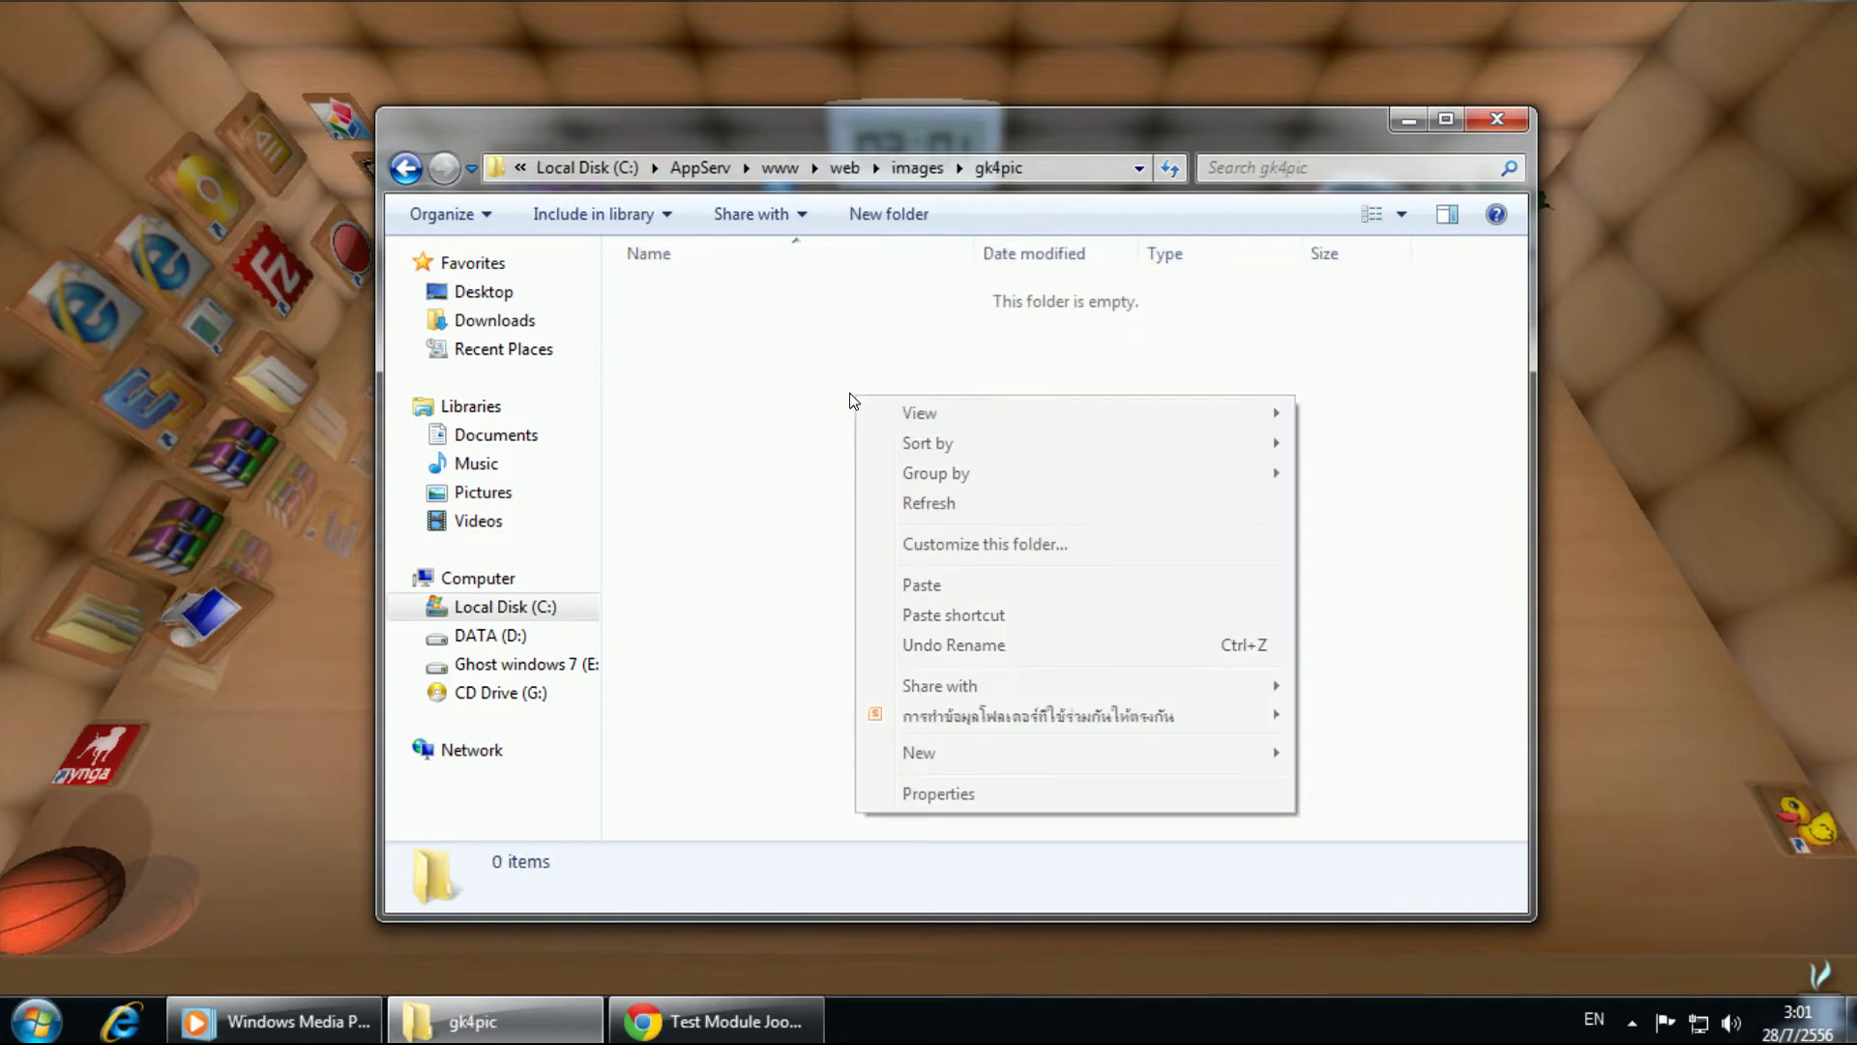
left_click(973, 585)
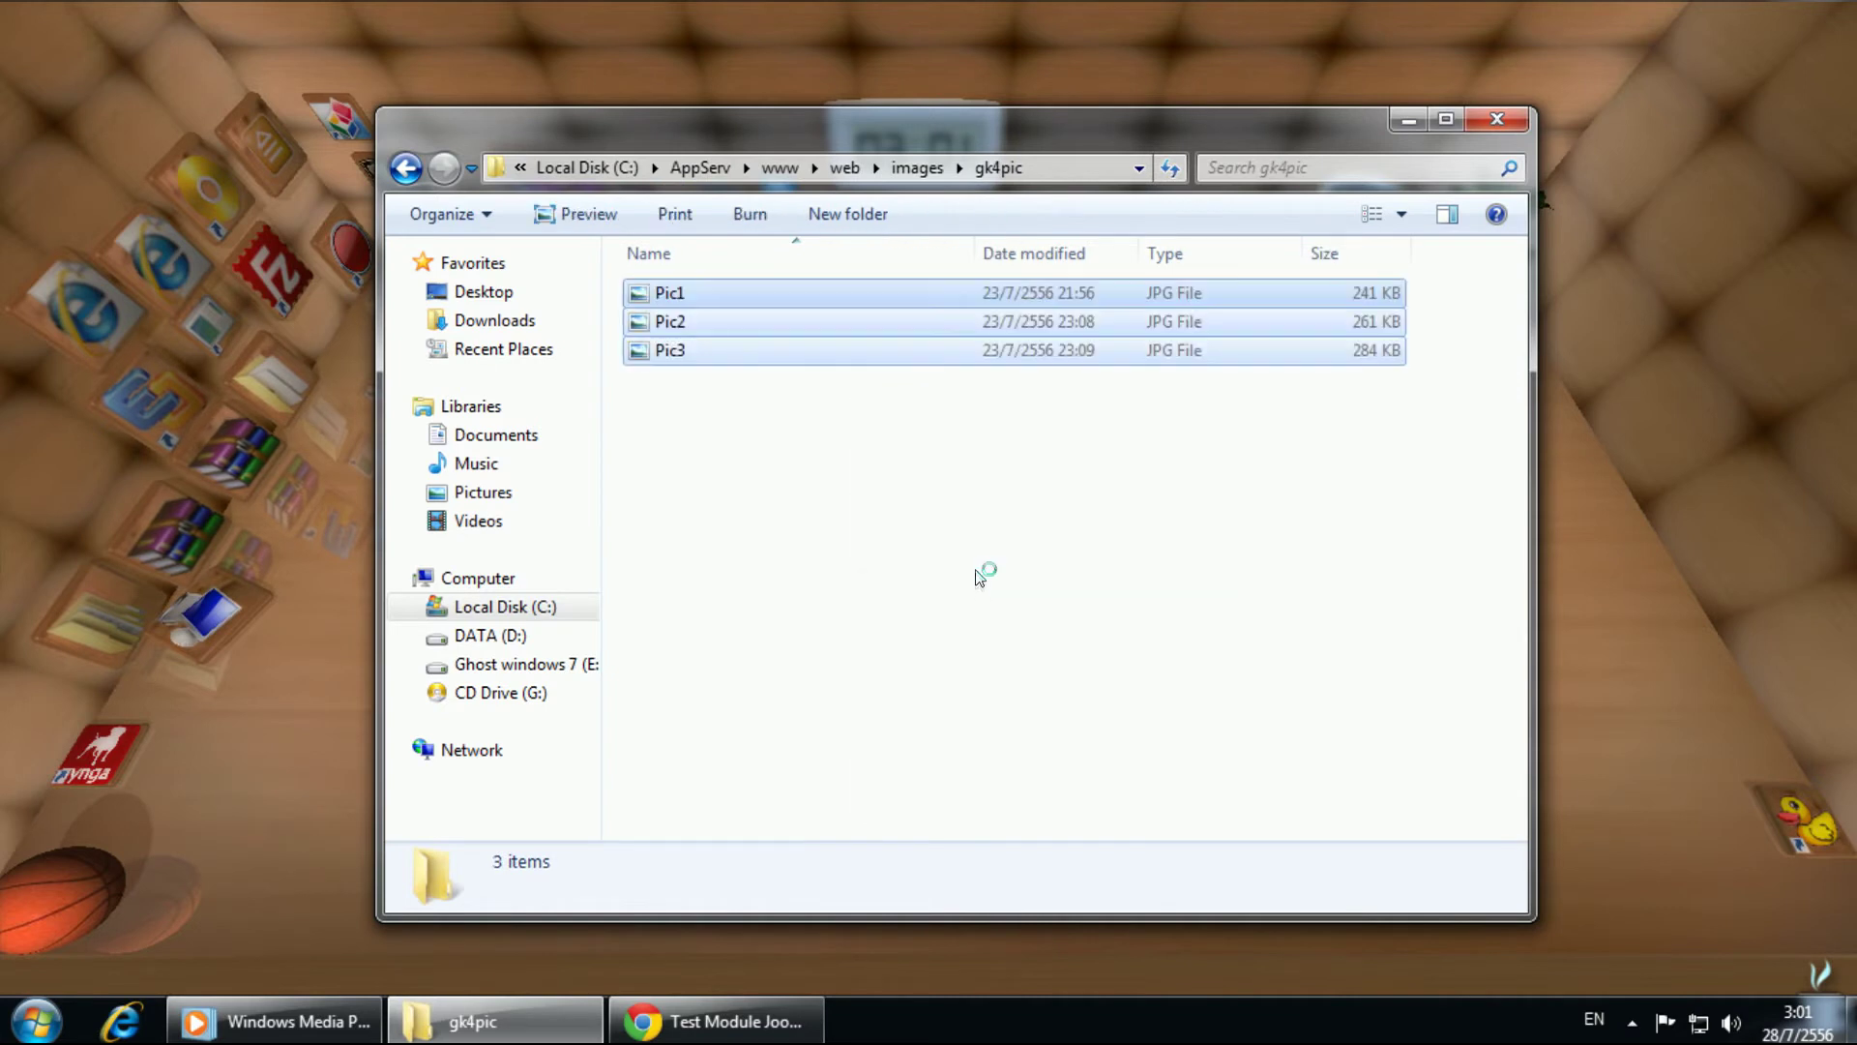
left_click(889, 513)
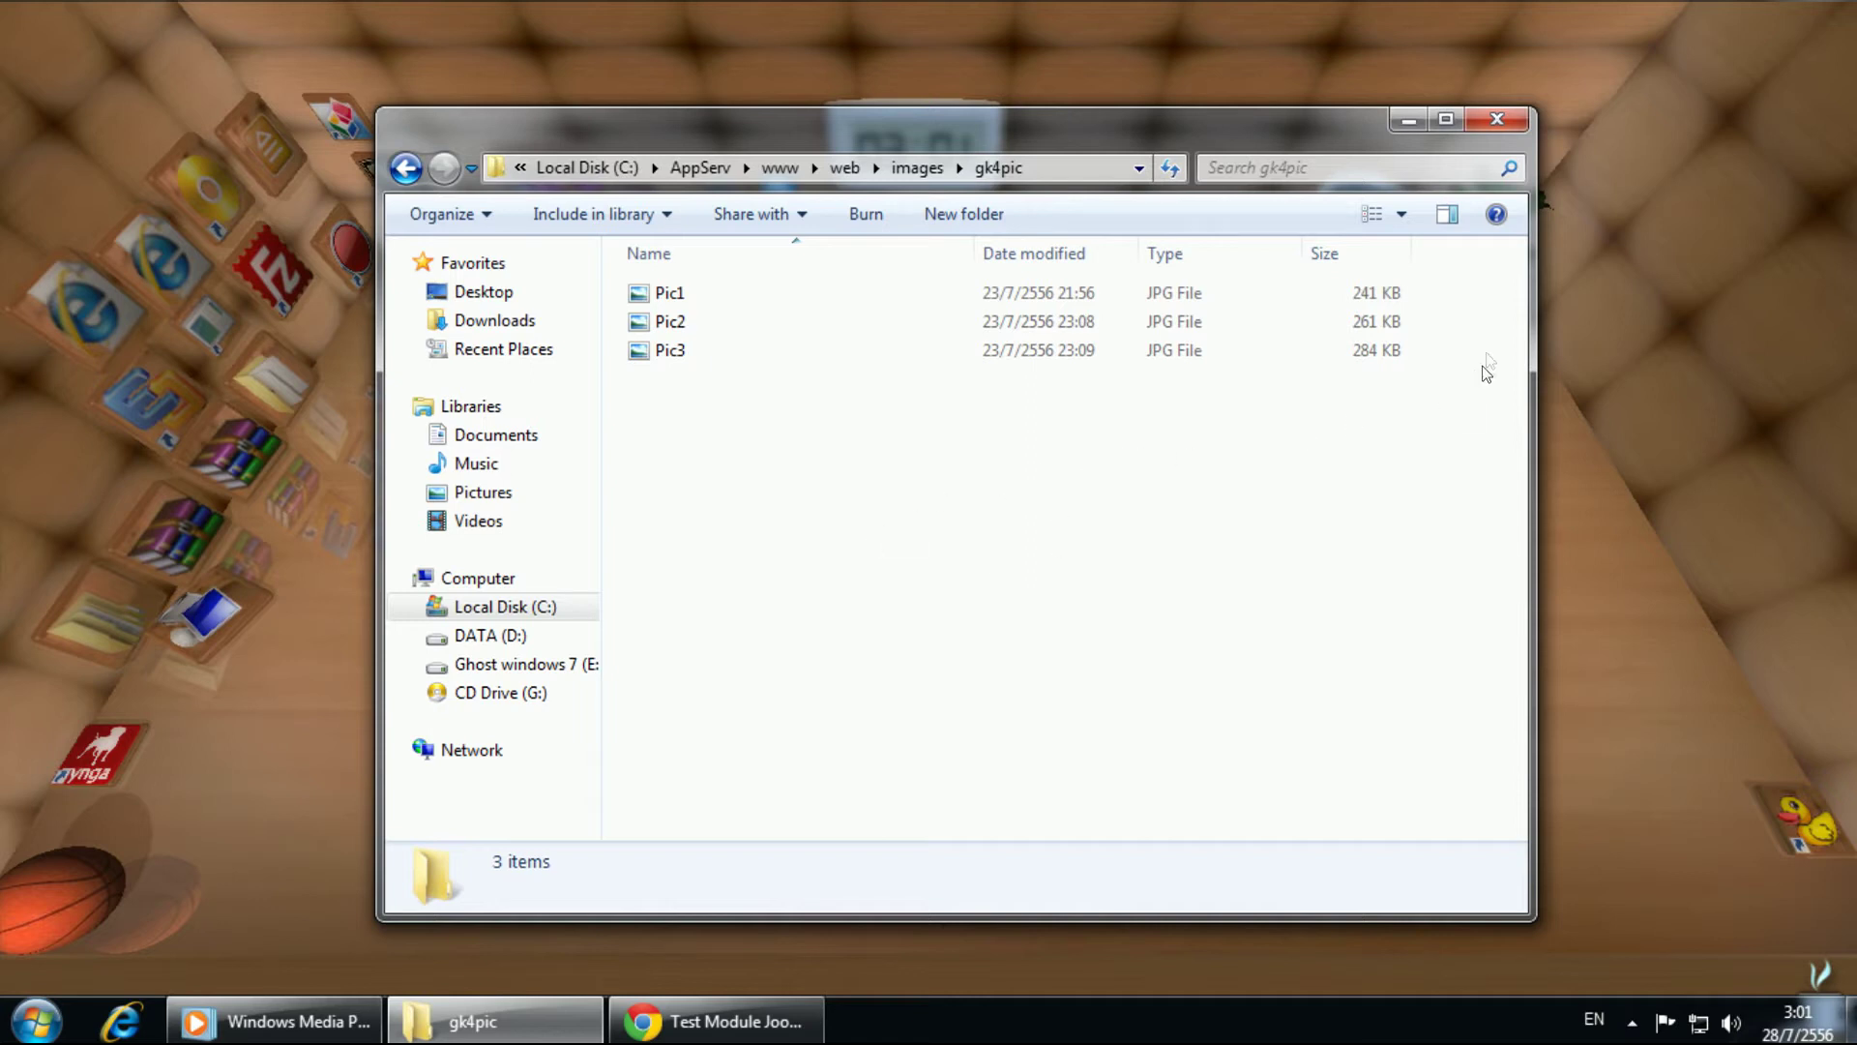
left_click(1497, 119)
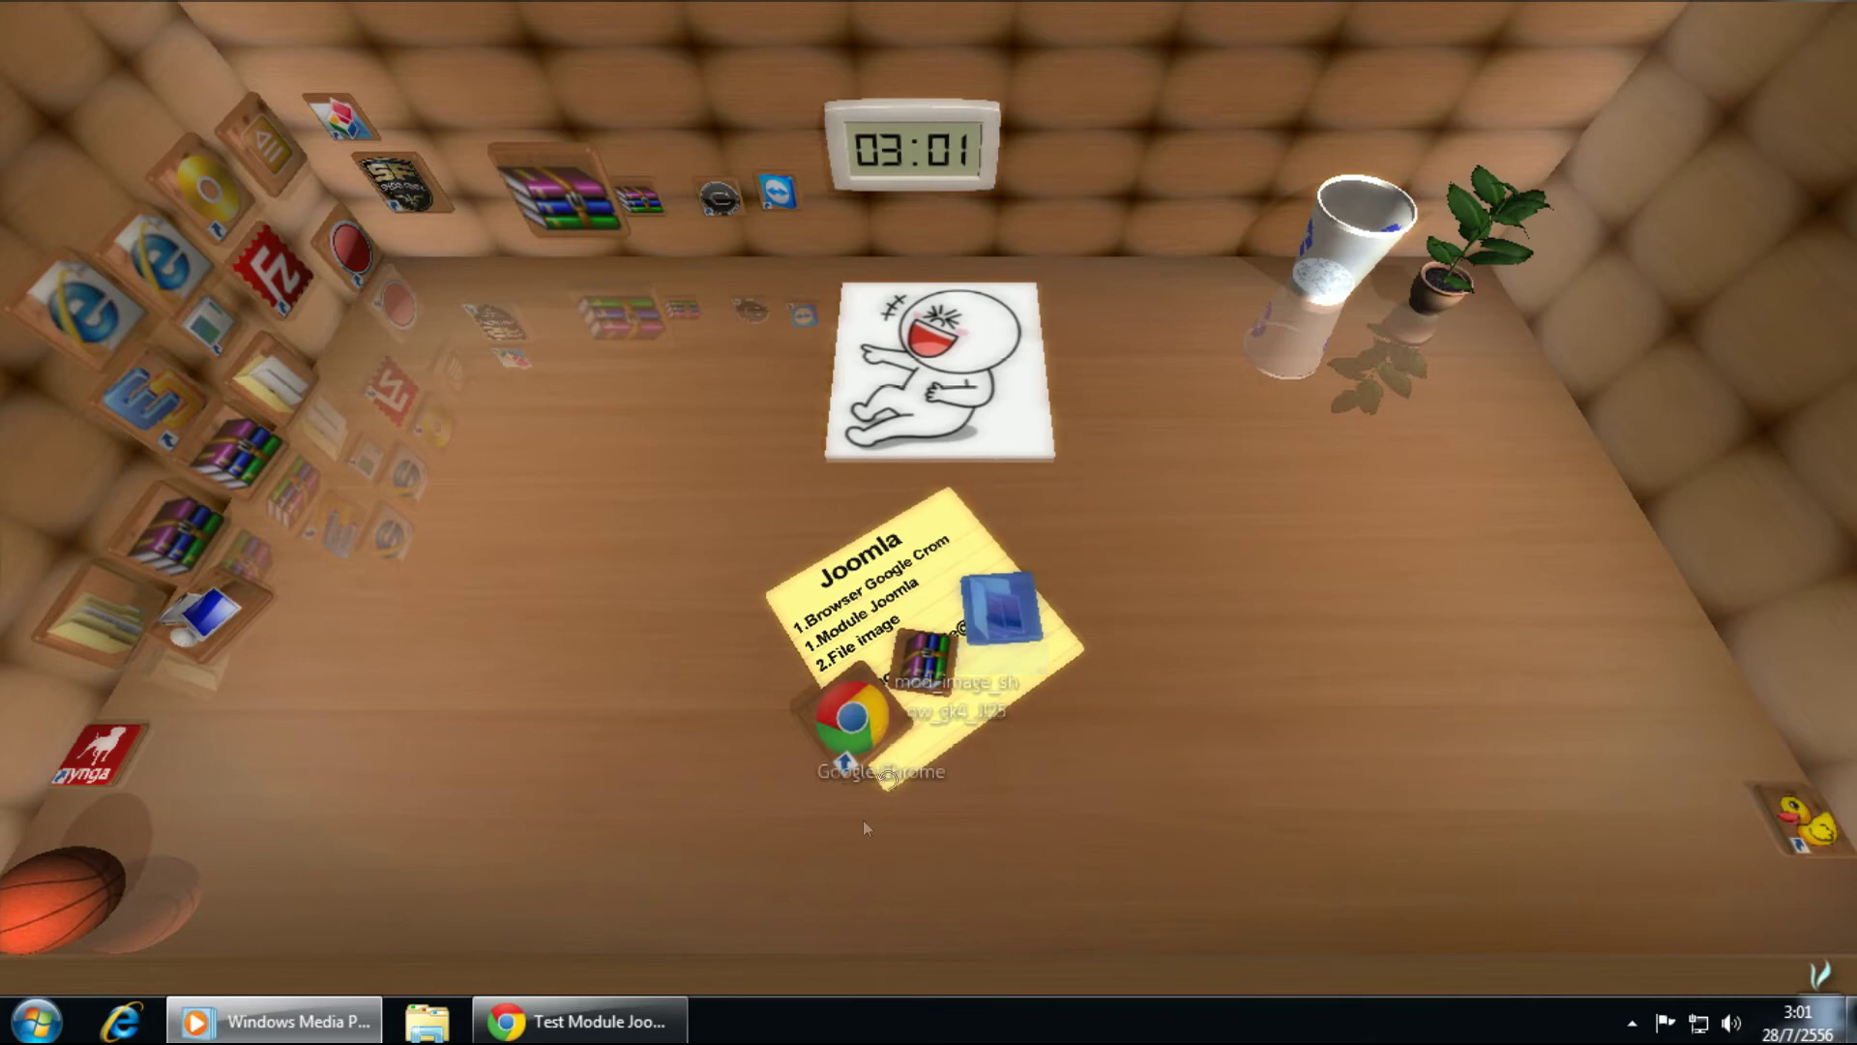
Step: Switch back to Chrome and start a new slide in the Image Show GK4 module's Your Slides options
left_click(606, 1025)
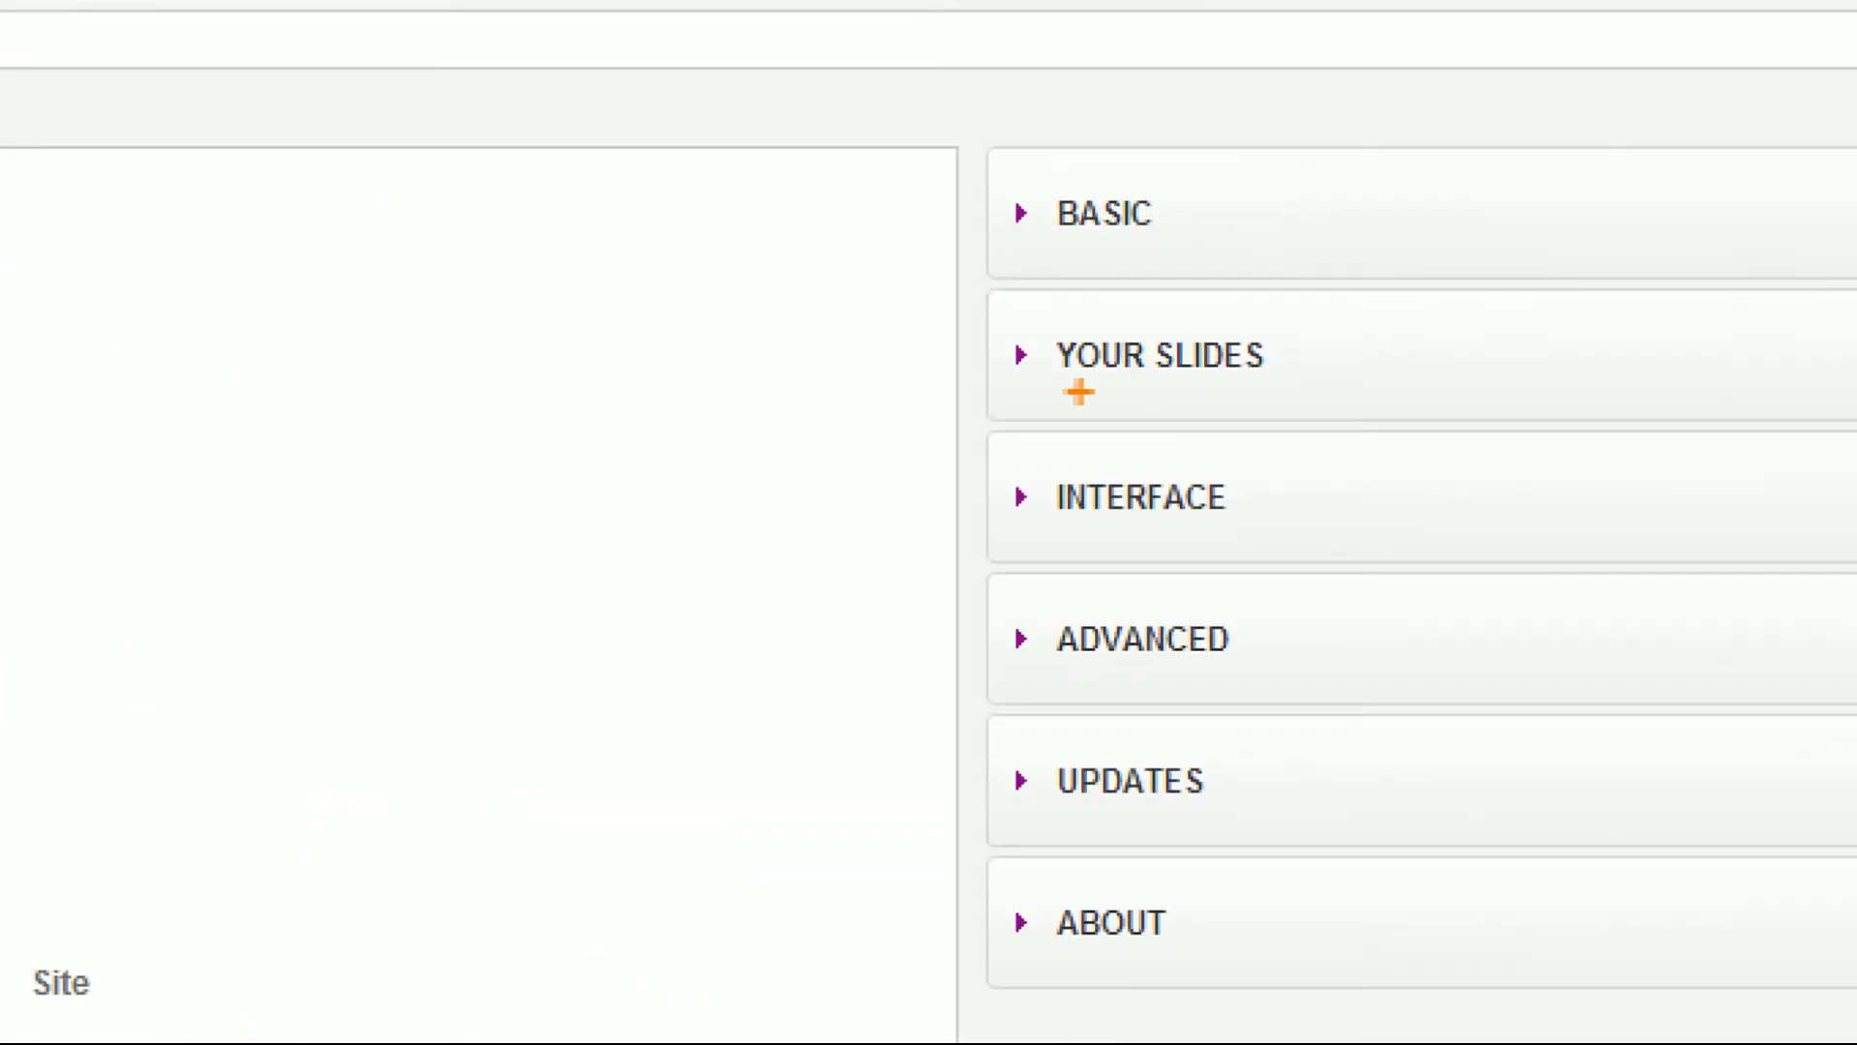
left_click_drag(1117, 386, 1205, 383)
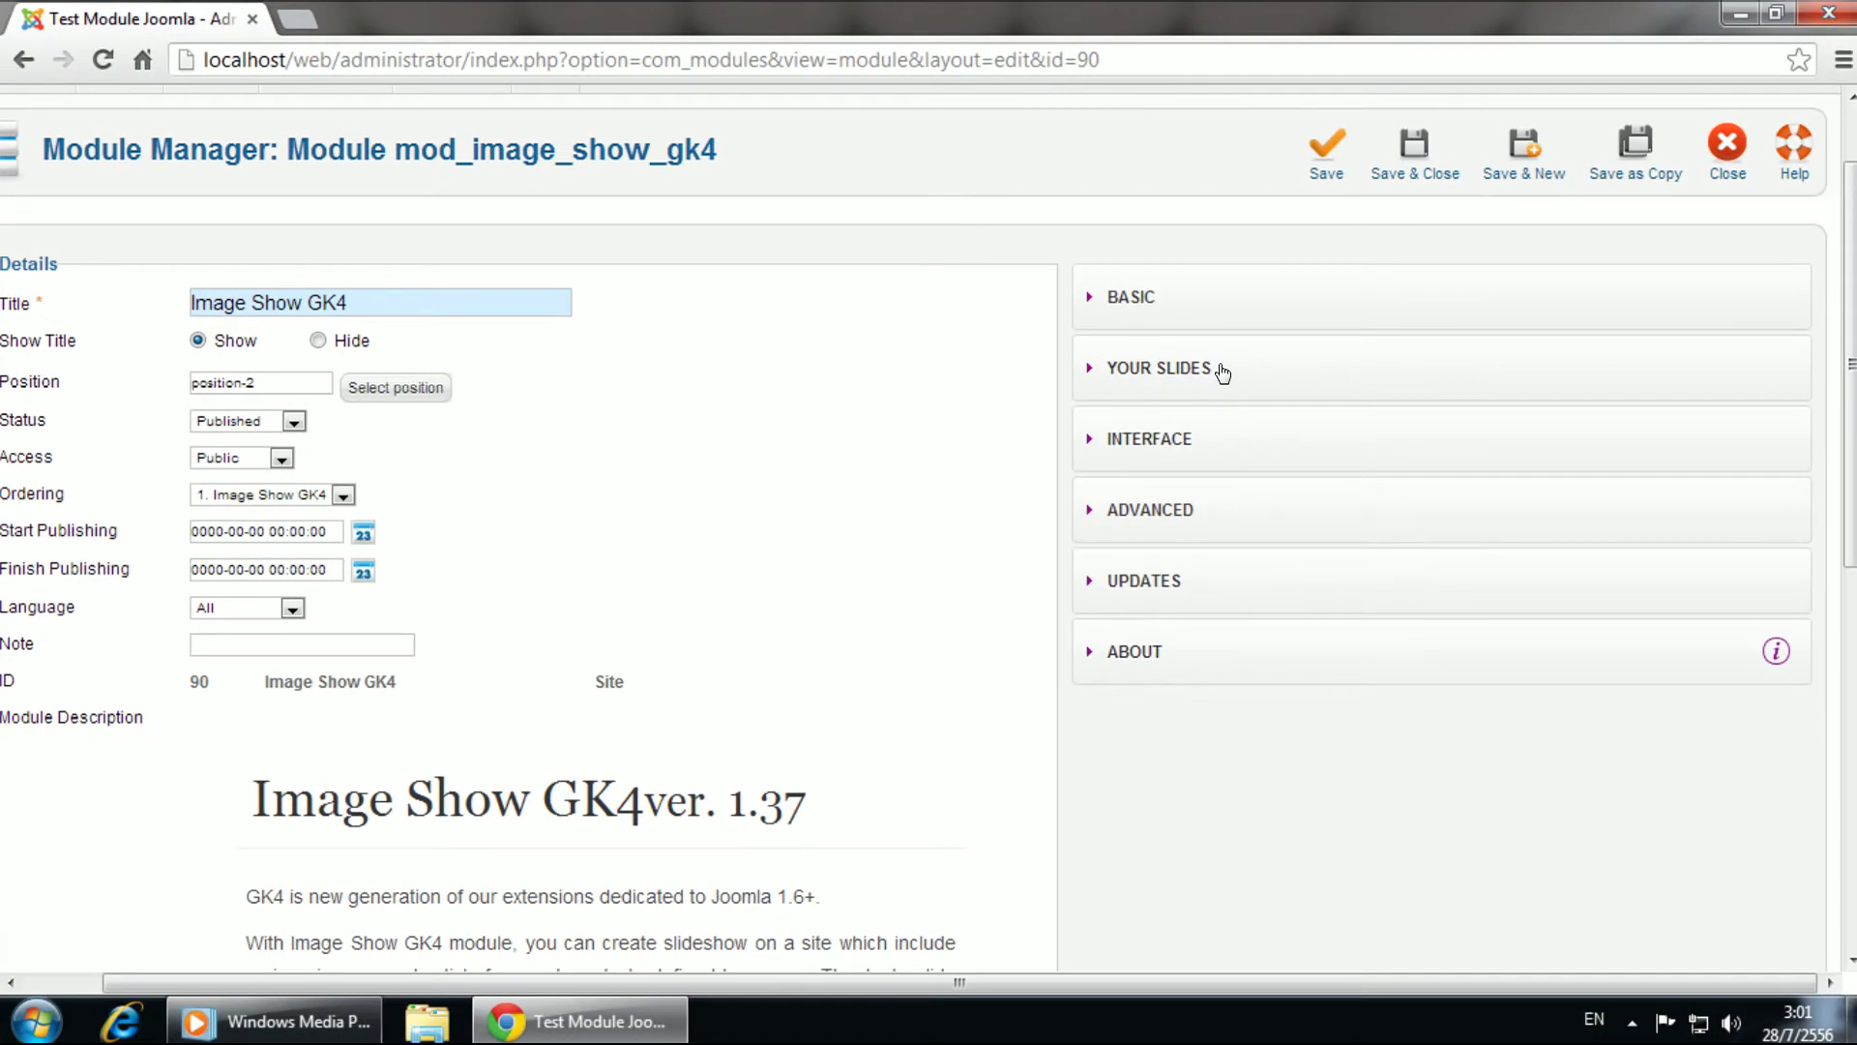
left_click(1221, 371)
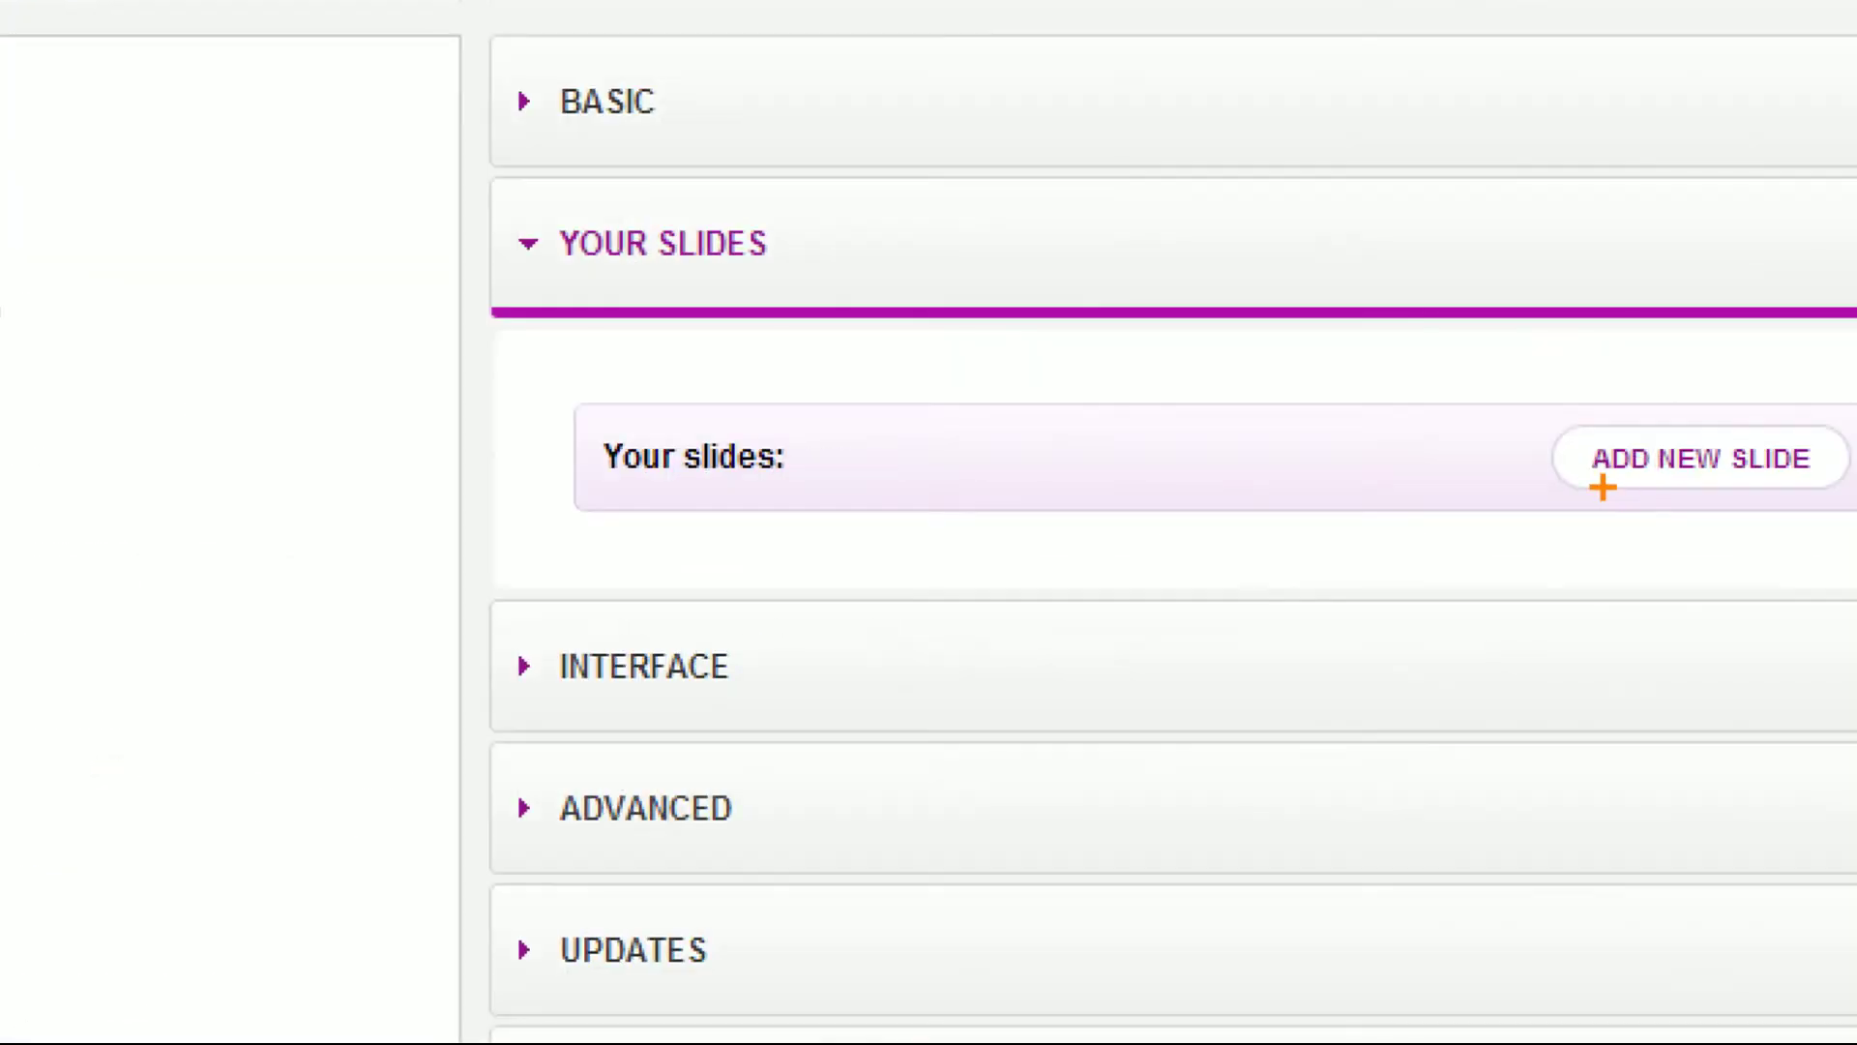
left_click_drag(1628, 488, 1713, 489)
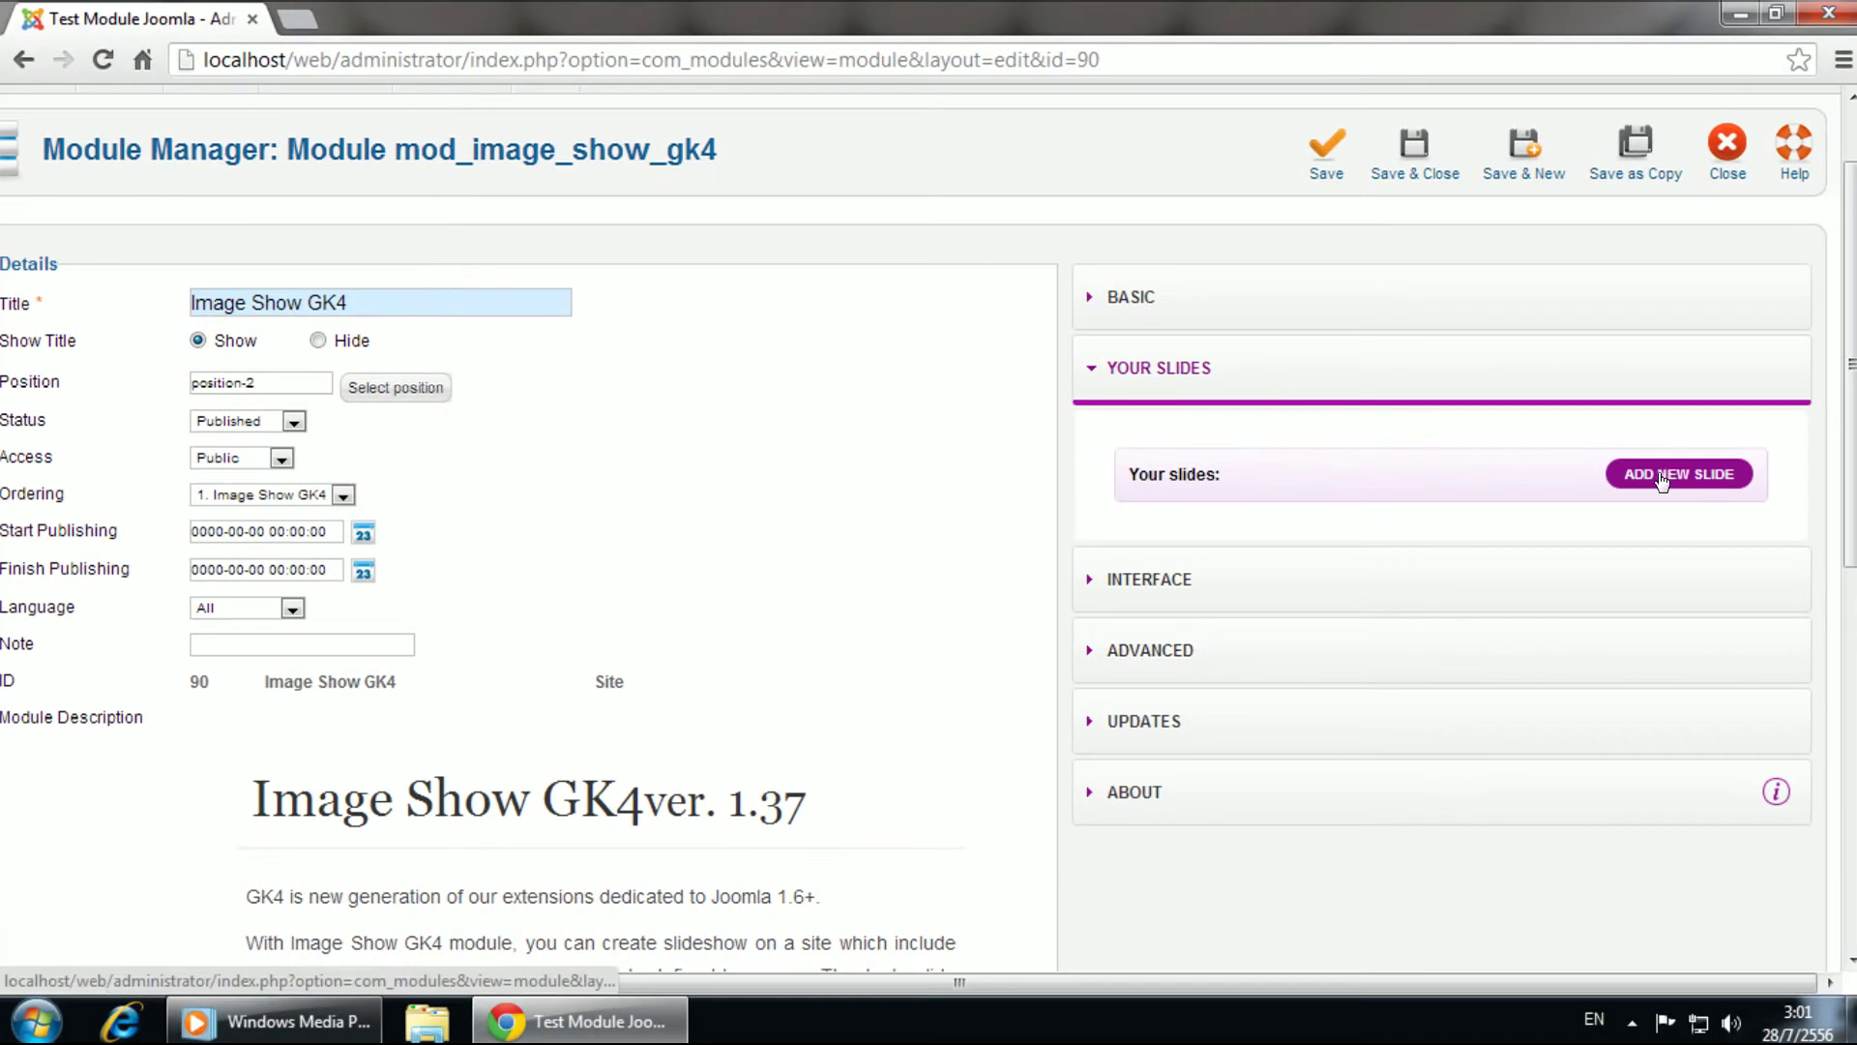
left_click(1664, 461)
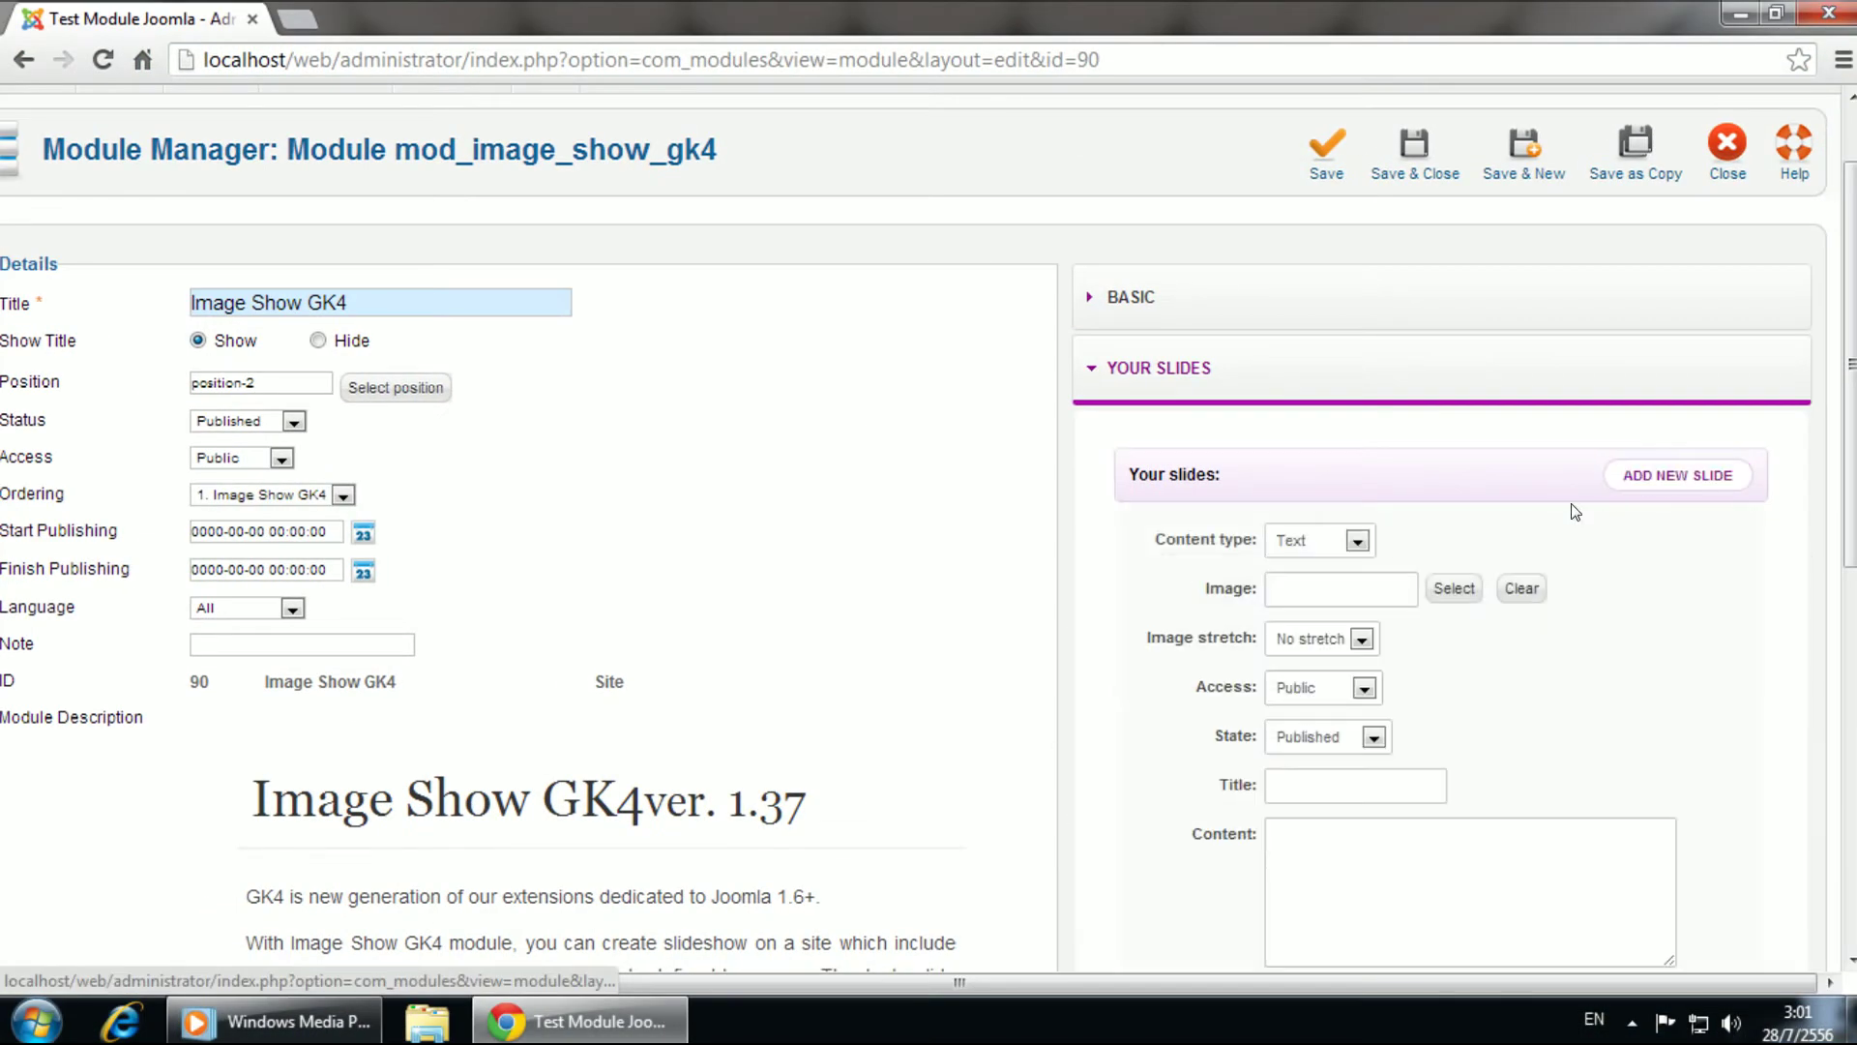
scroll(1567, 667, "down", 2)
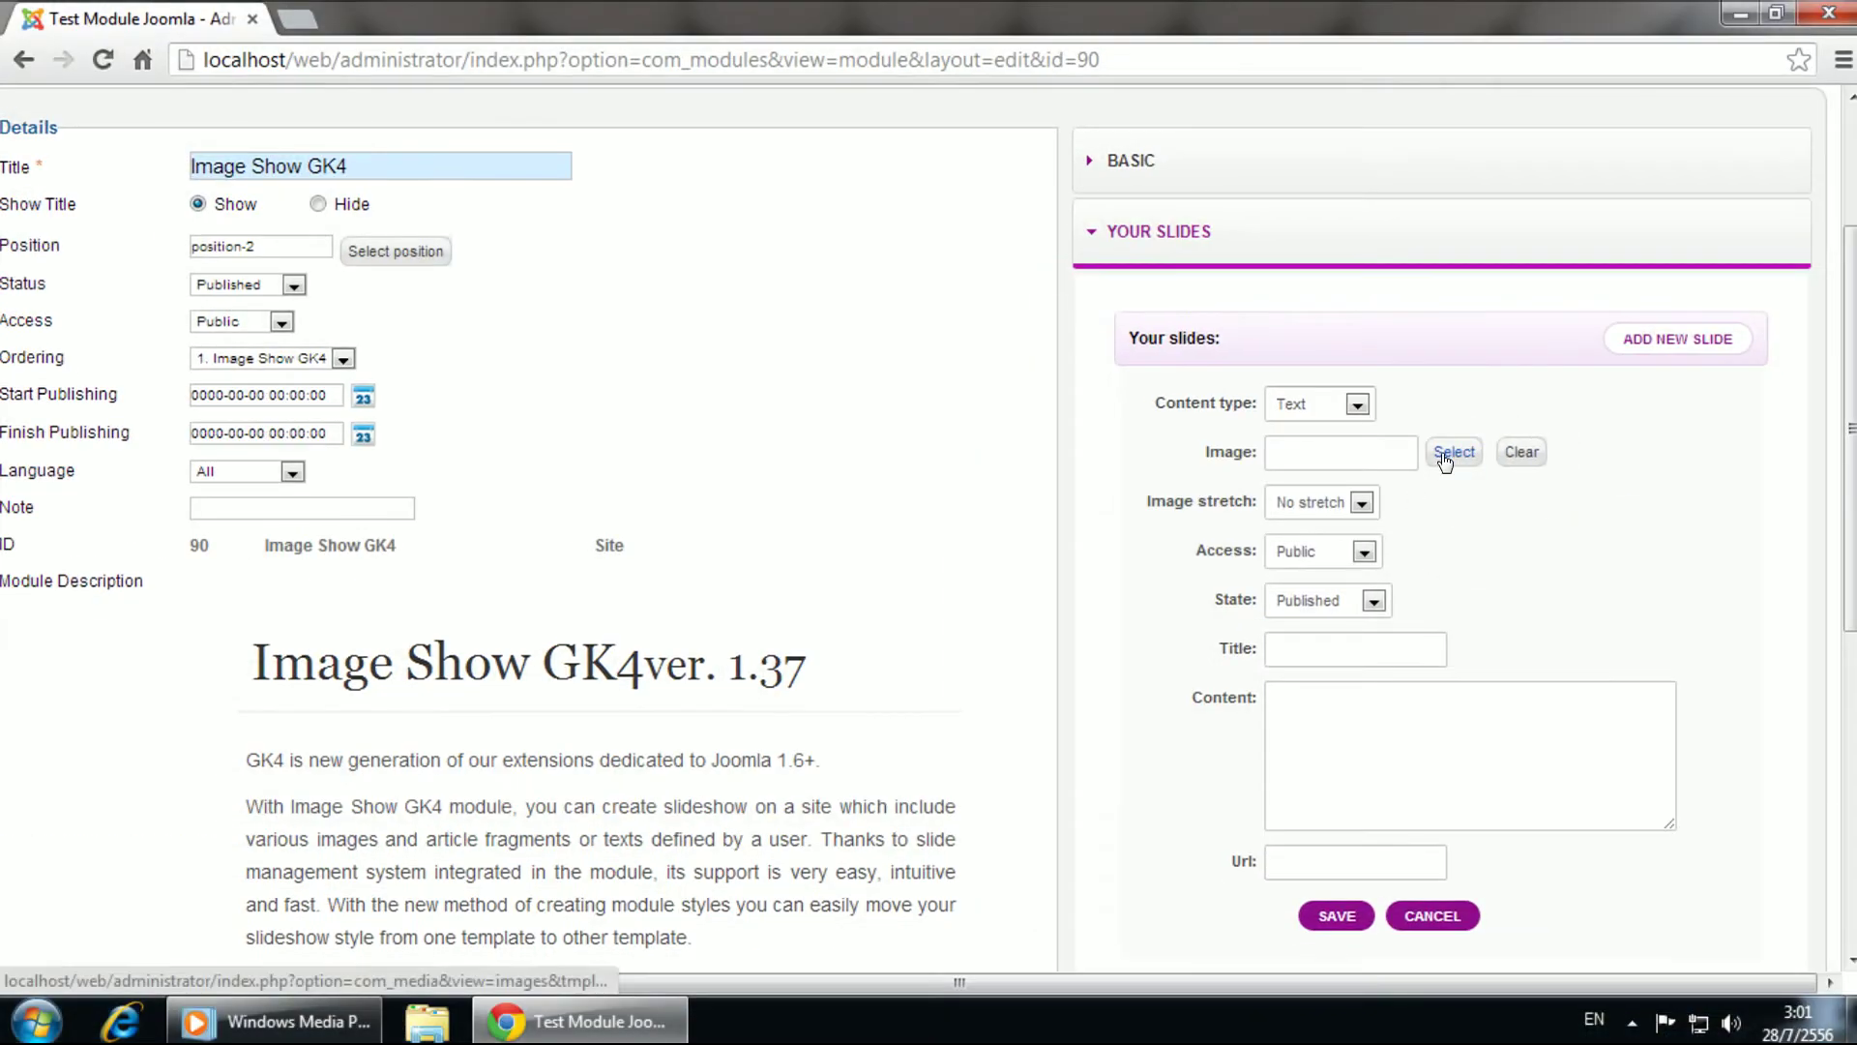
Step: Insert Pic1.jpg from the gk4pic directory as the slide's image and keep Image stretch on No stretch
left_click(1452, 453)
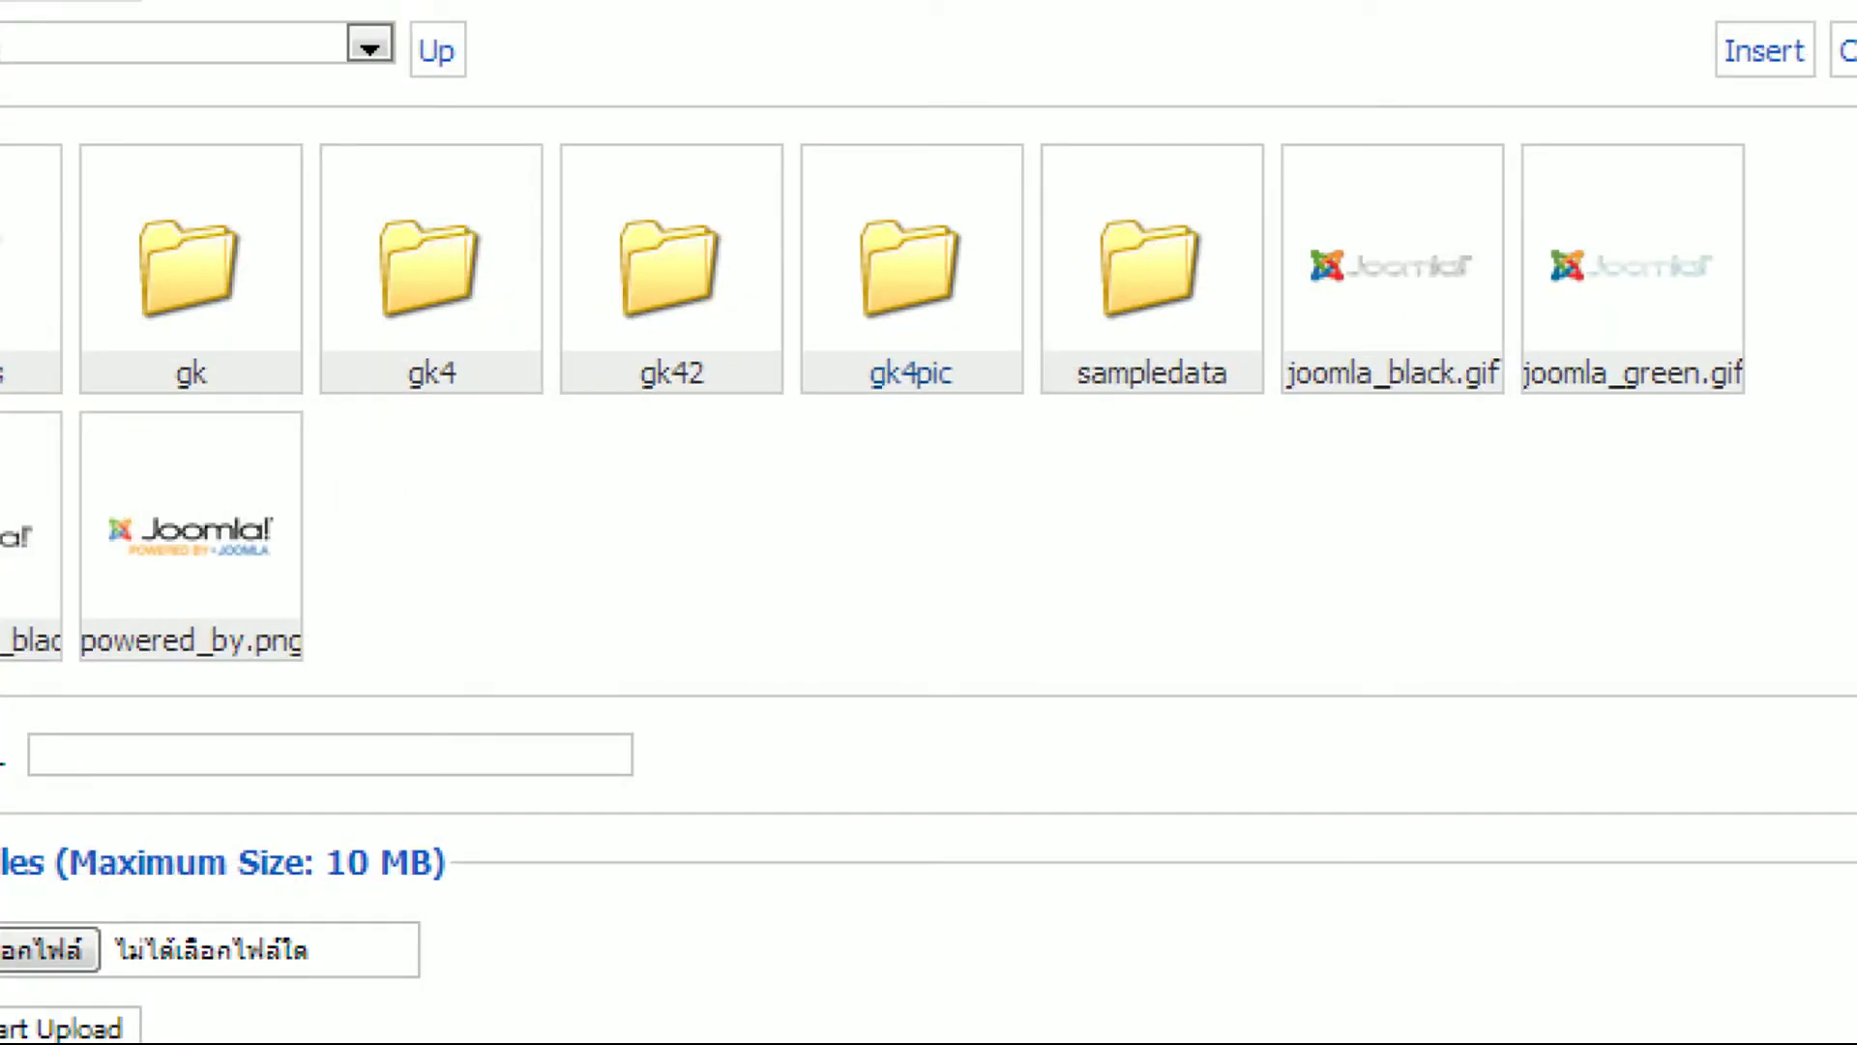
mouse_move(883, 394)
left_mouse_down()
mouse_move(851, 354)
mouse_move(999, 398)
mouse_move(817, 389)
left_mouse_up()
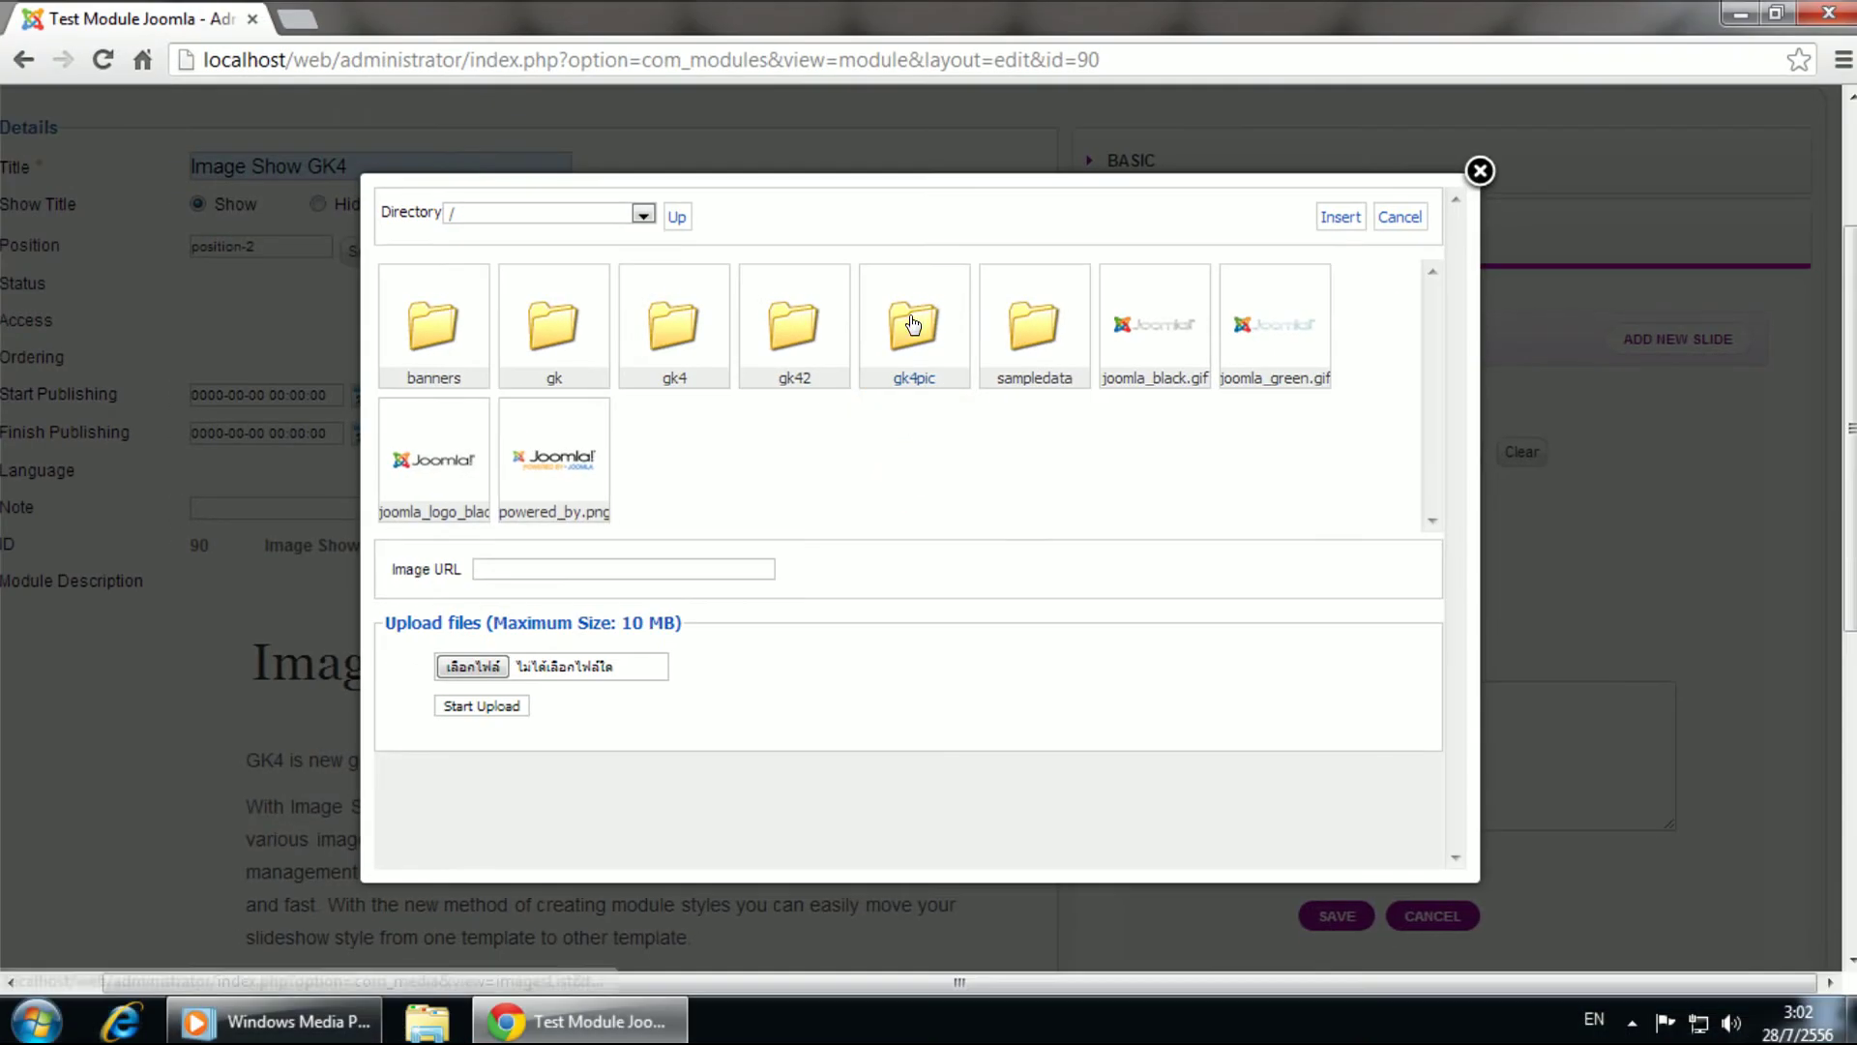
left_click(907, 272)
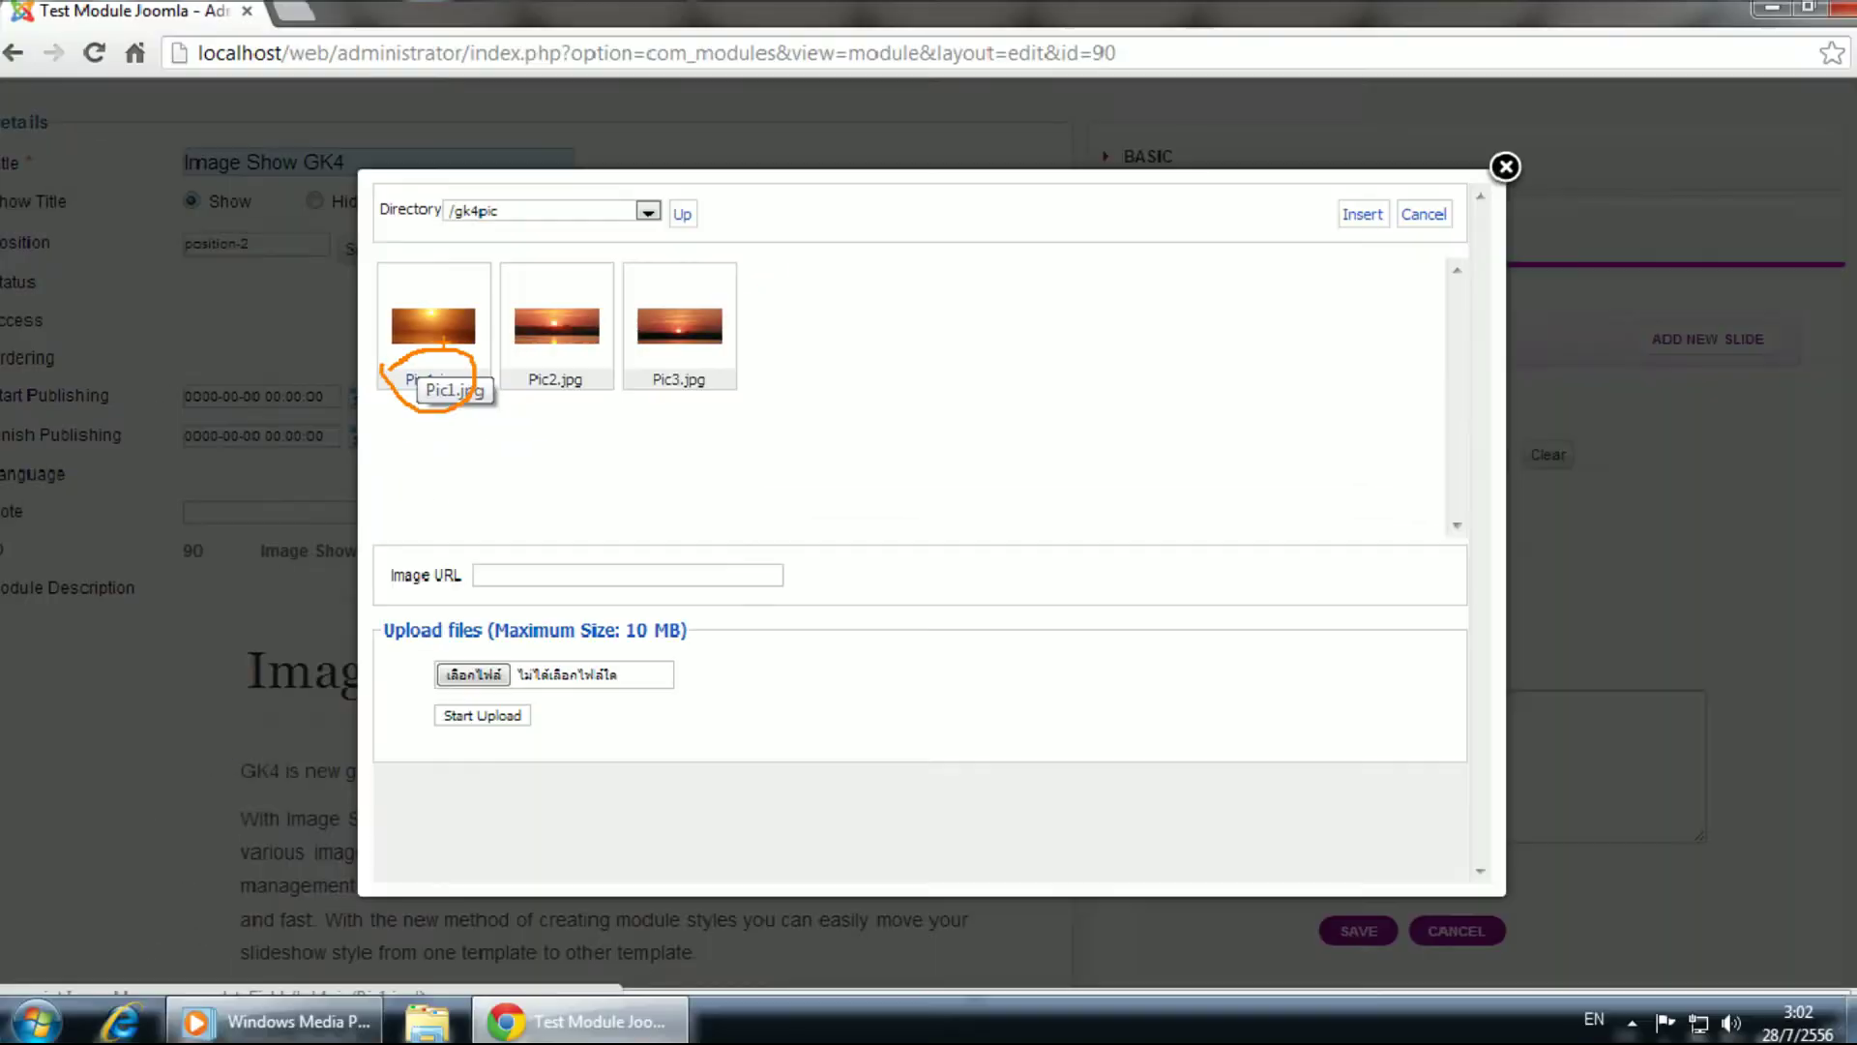
left_click(433, 339)
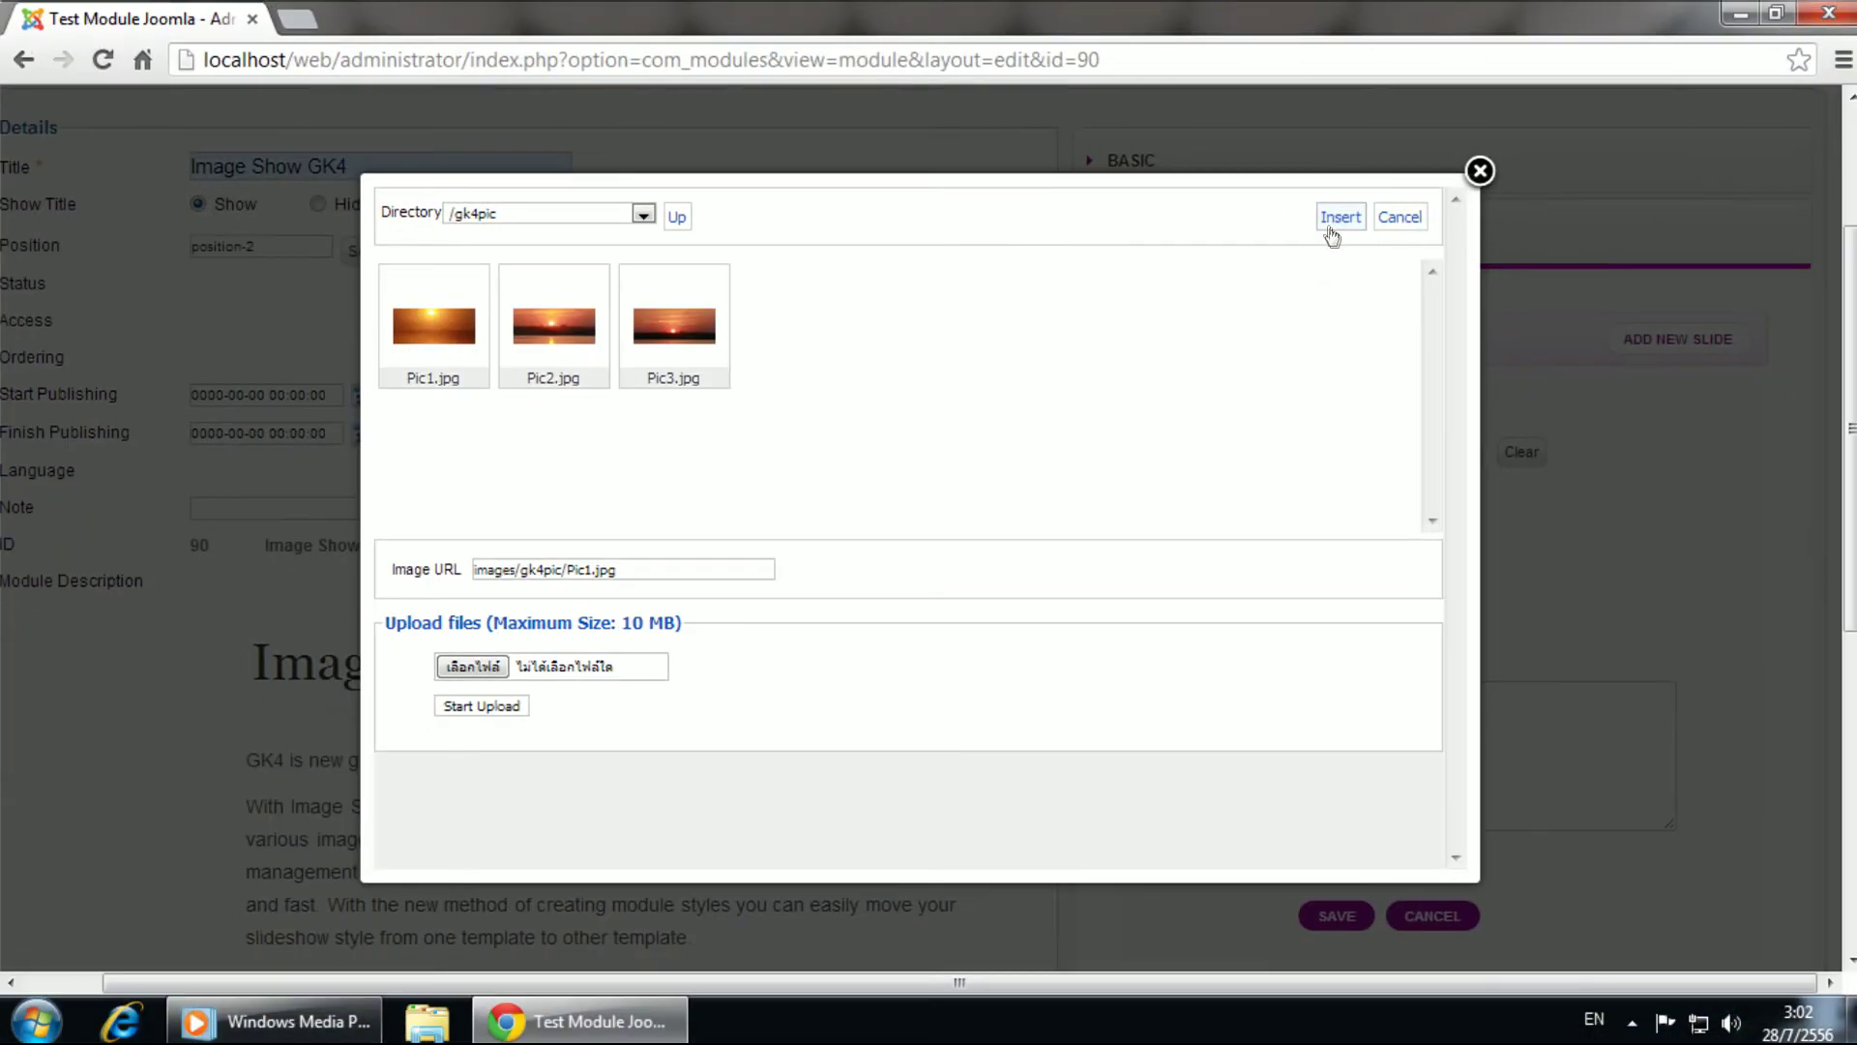
left_click(1347, 208)
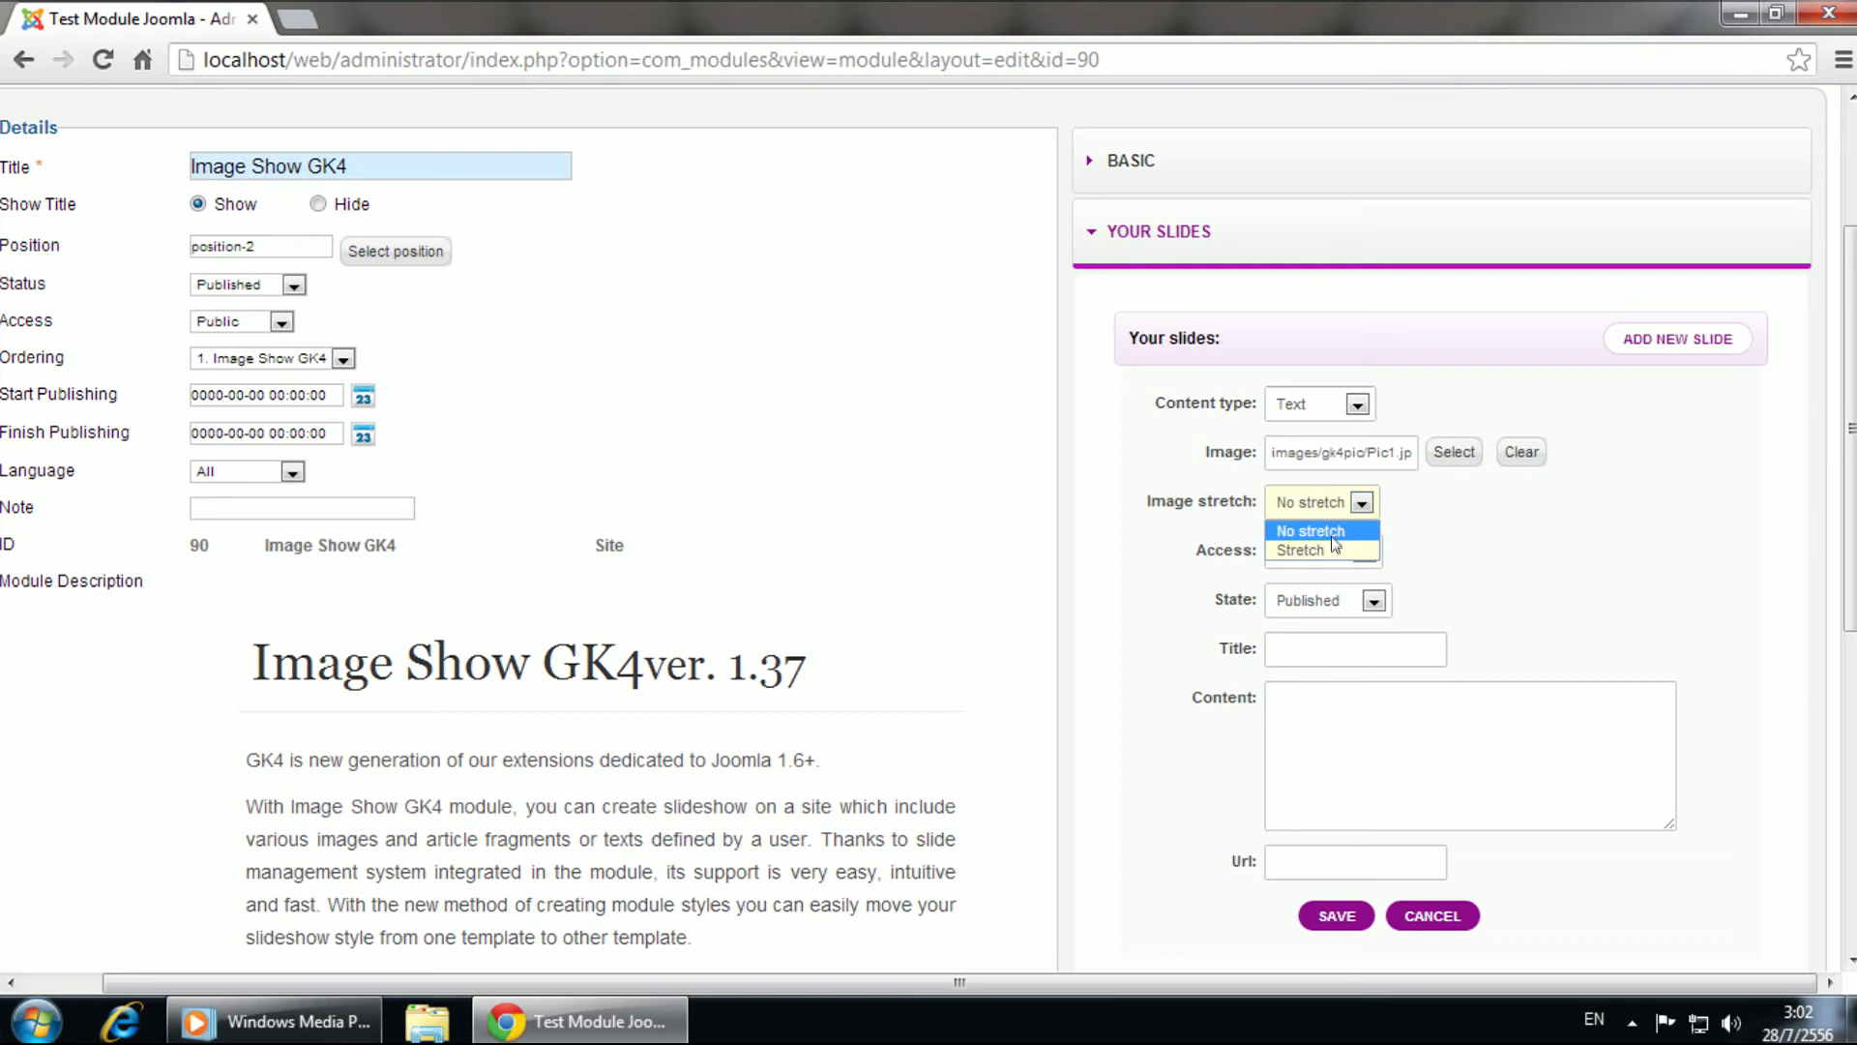
left_click(1325, 530)
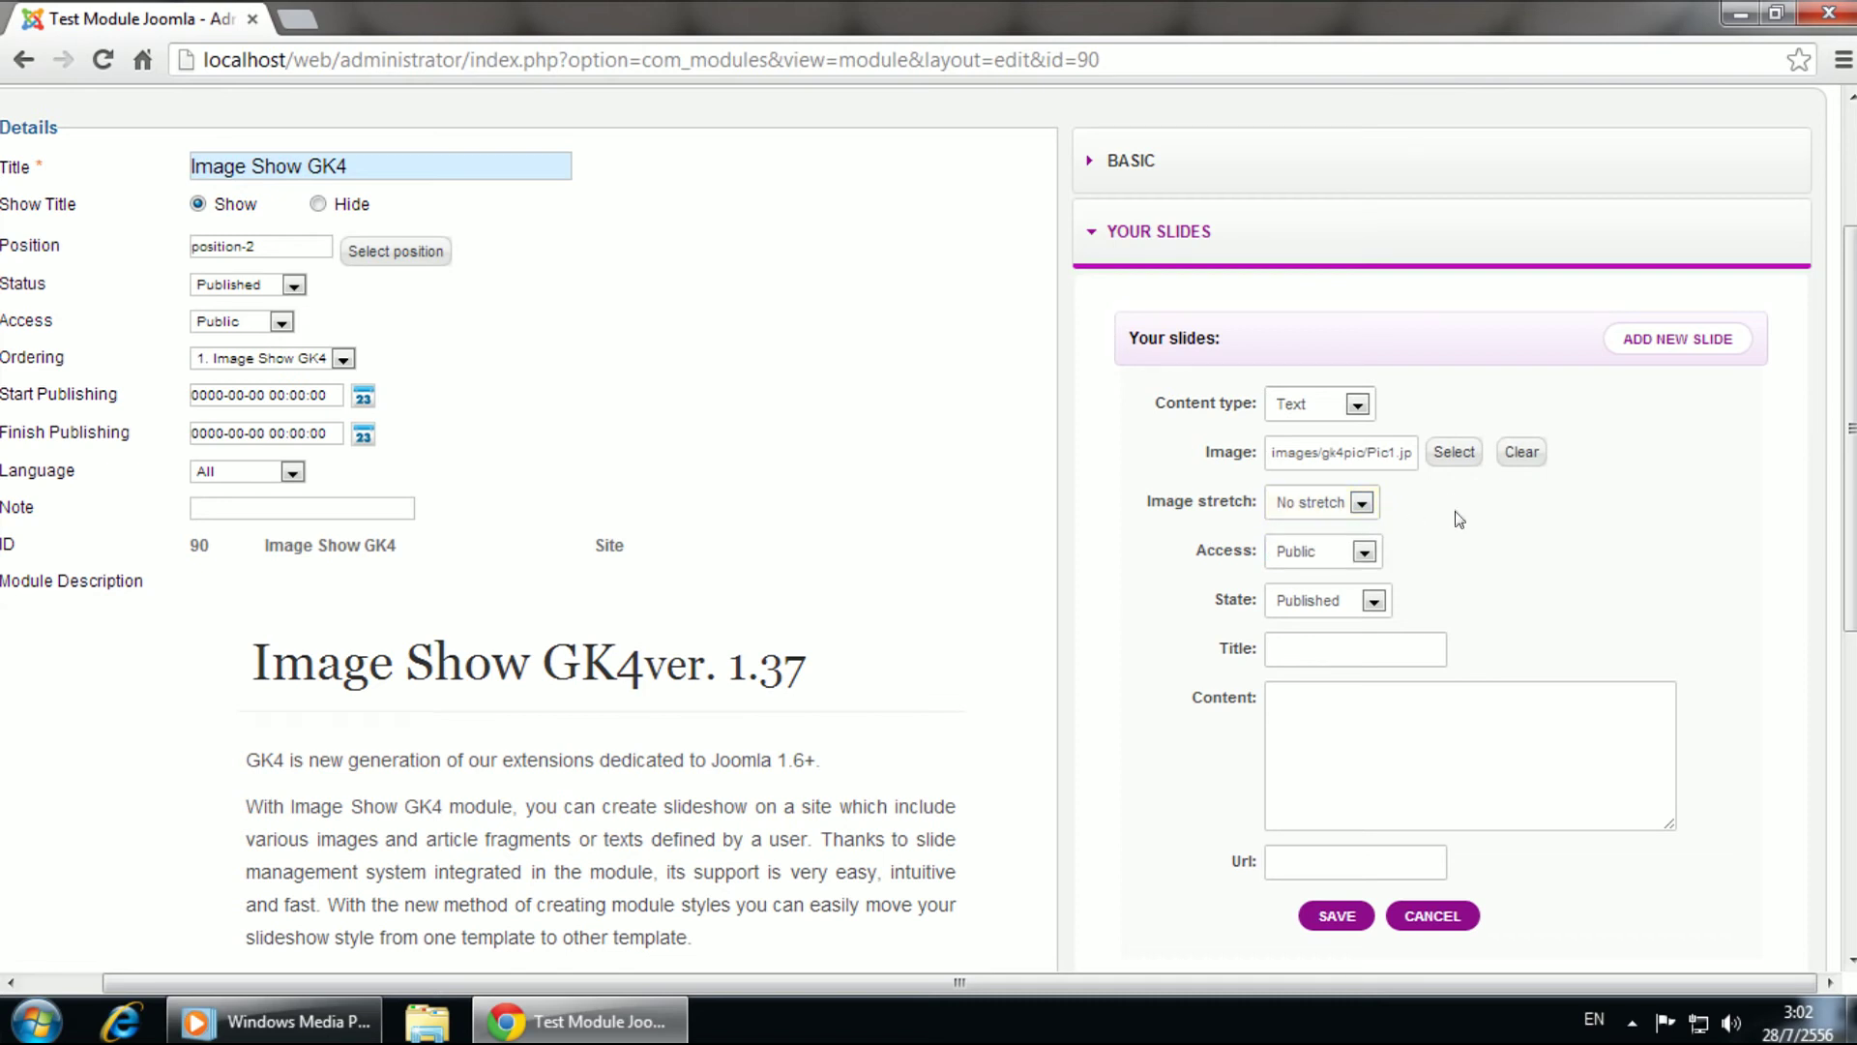
scroll(1451, 527, "down", 1)
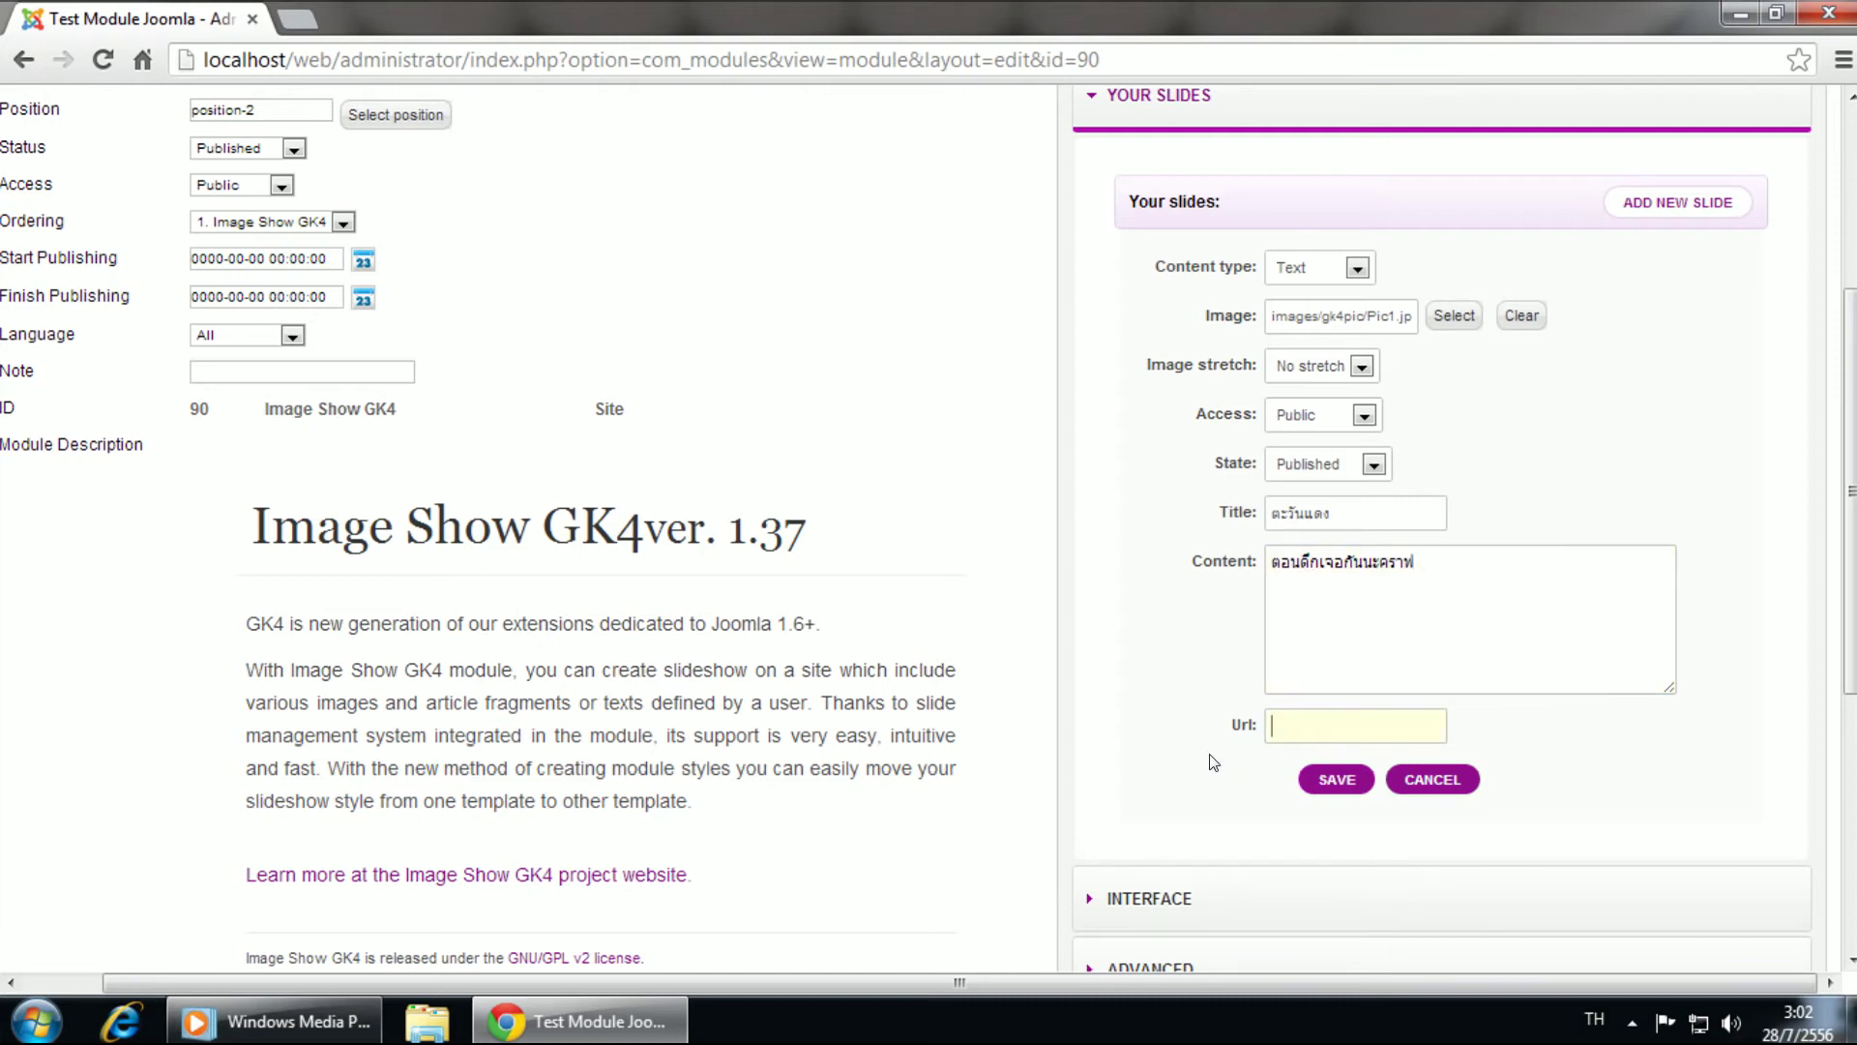
left_click(295, 17)
type("www.google.co.th")
key("Return")
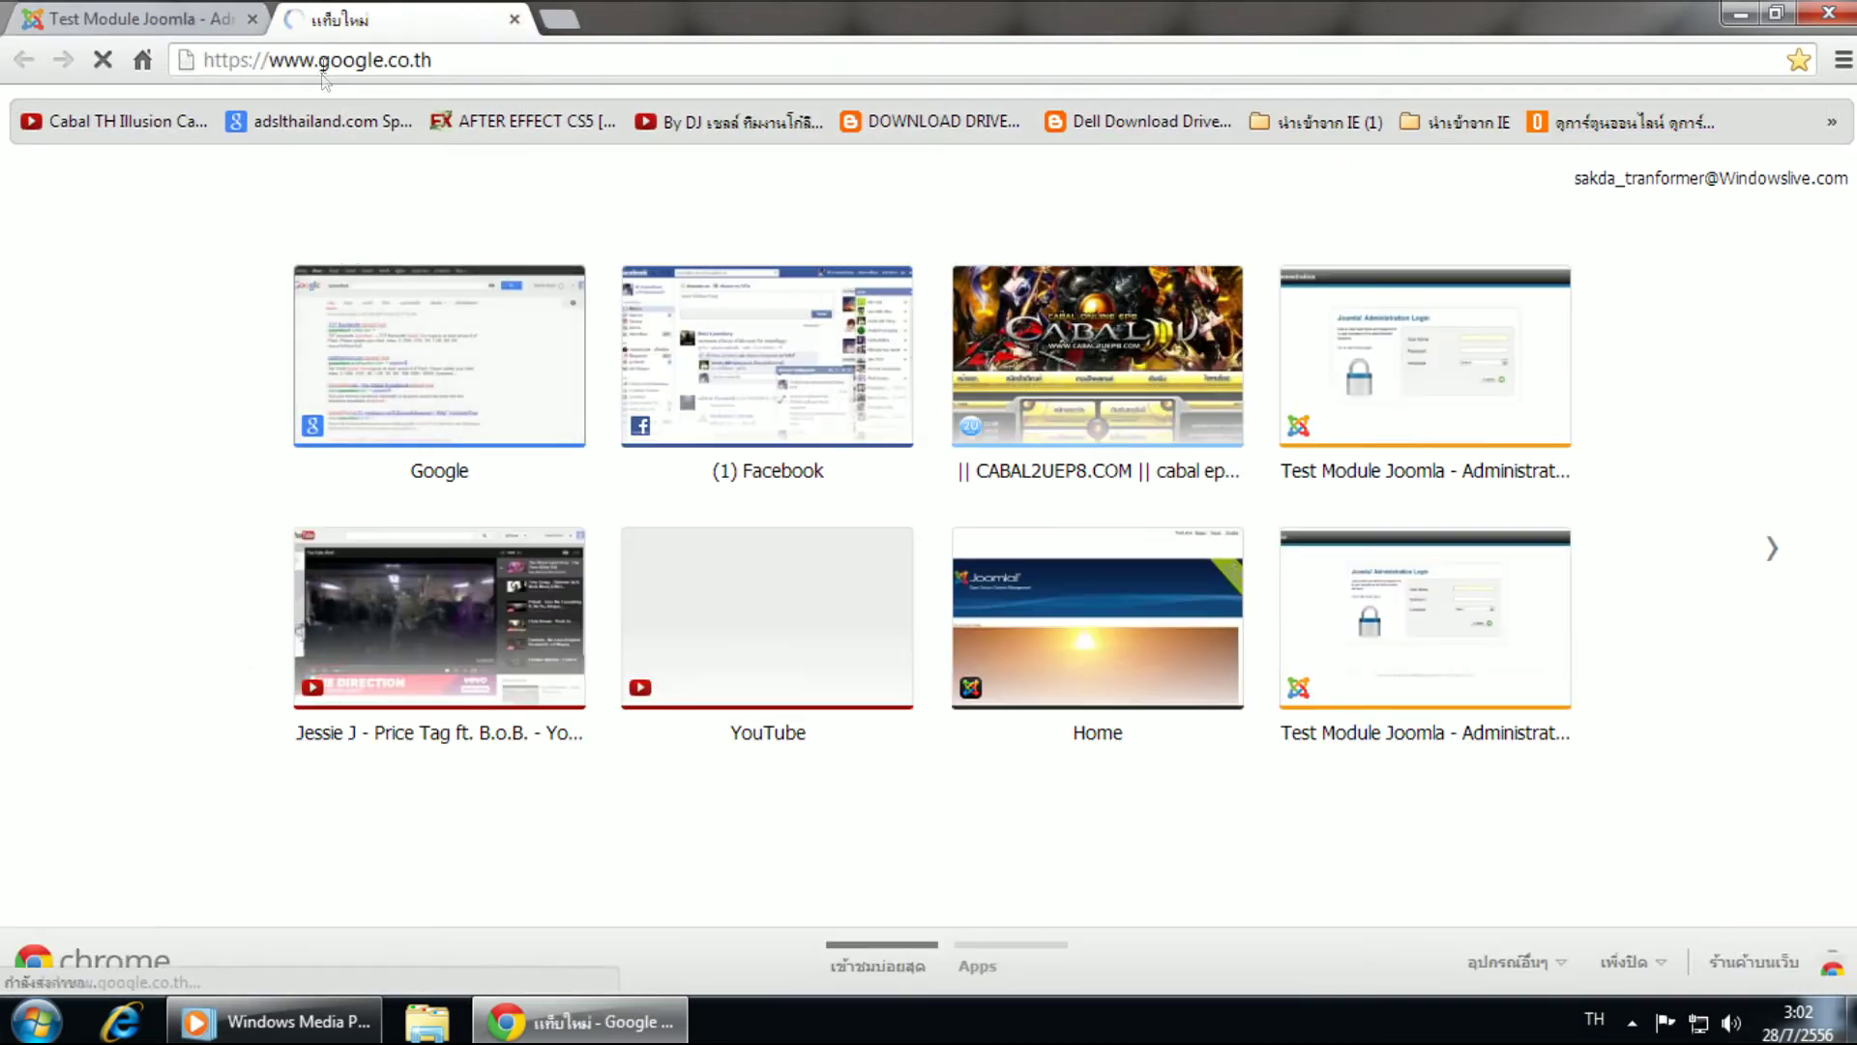
right_click(323, 58)
left_click(384, 159)
left_click(145, 19)
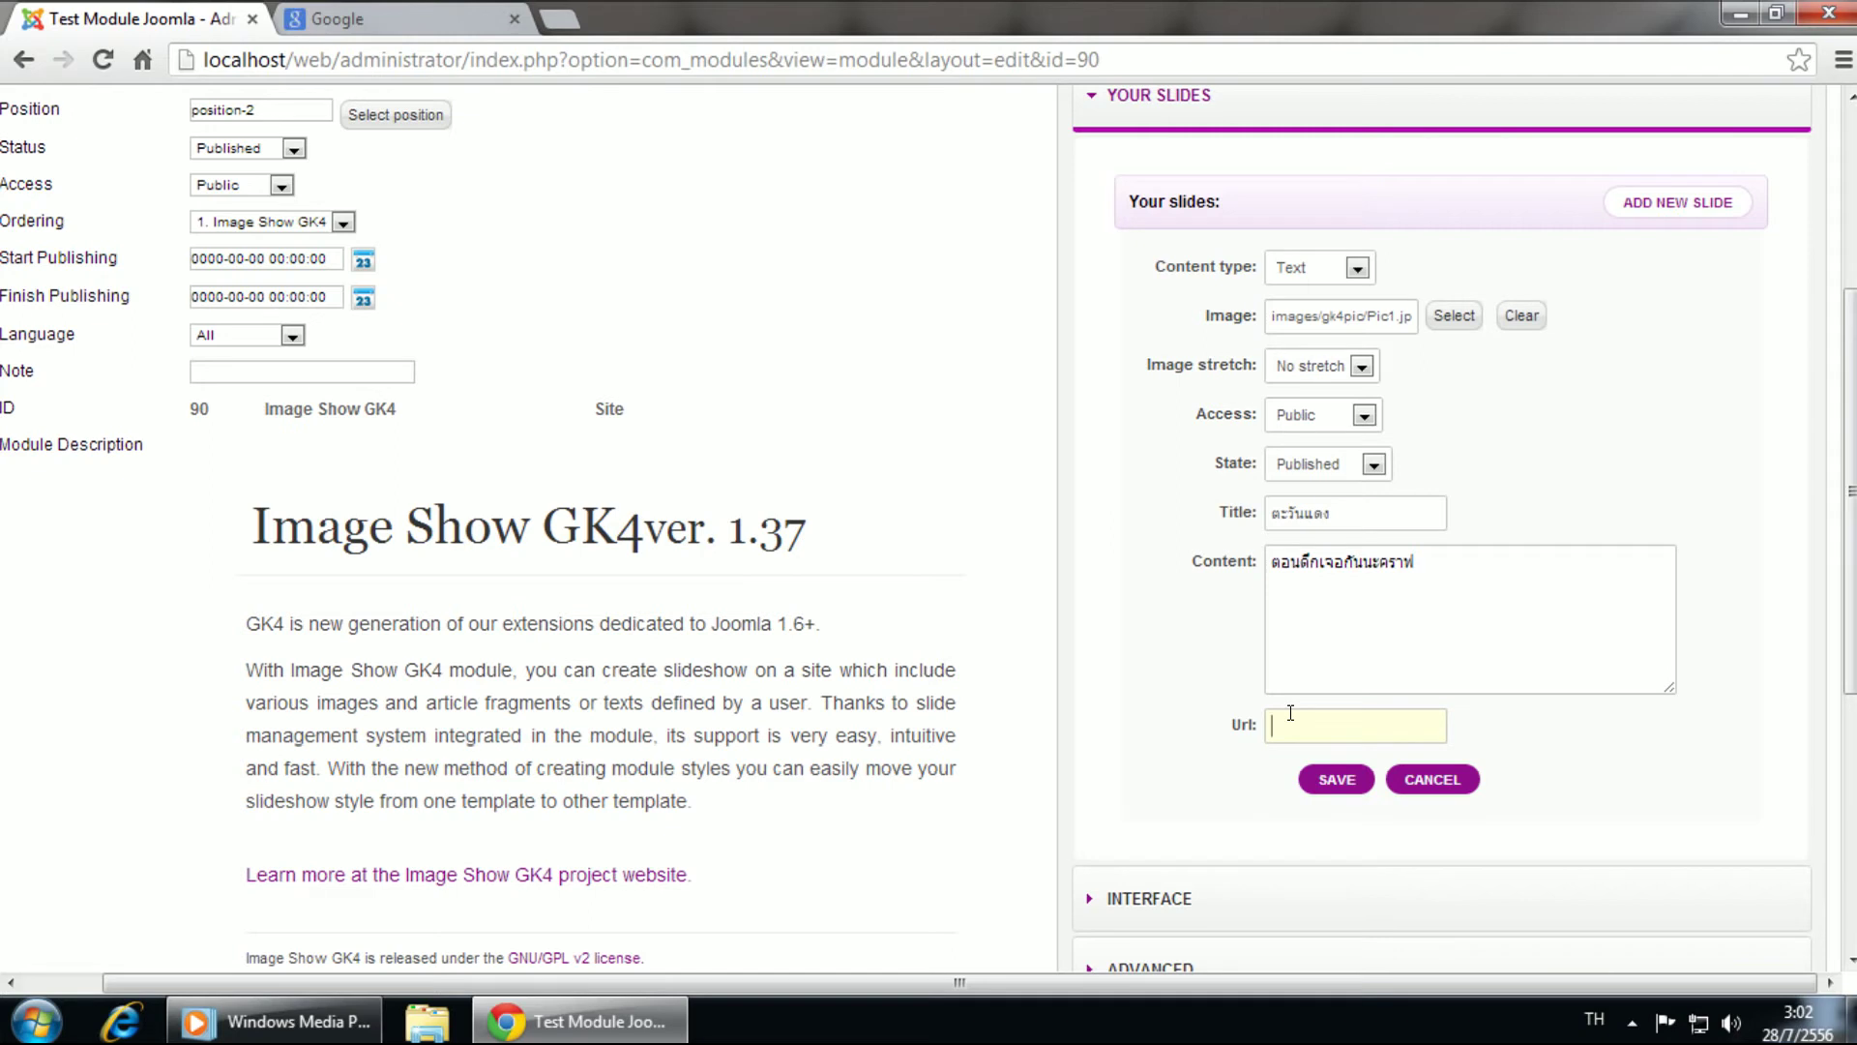
Step: Paste the copied Google address as the slide's Url and save the slide
key("ctrl+v")
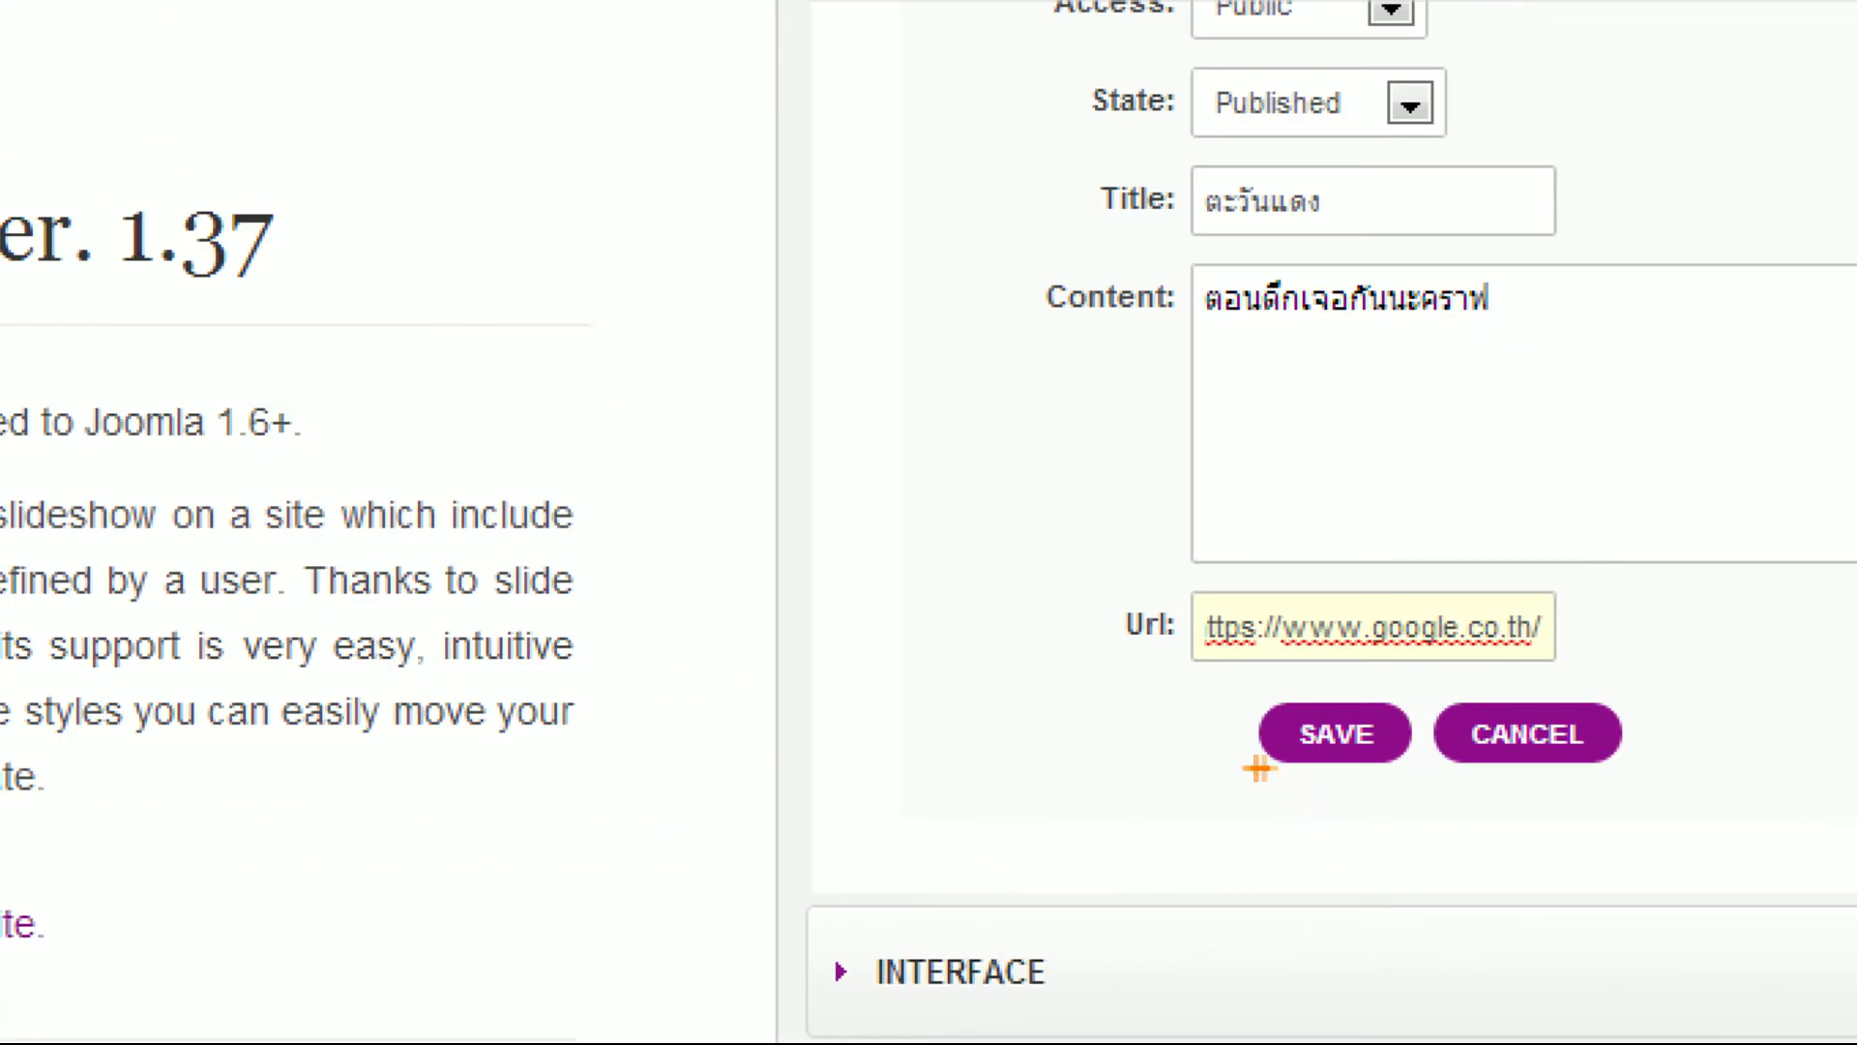
left_click_drag(1296, 796, 1386, 792)
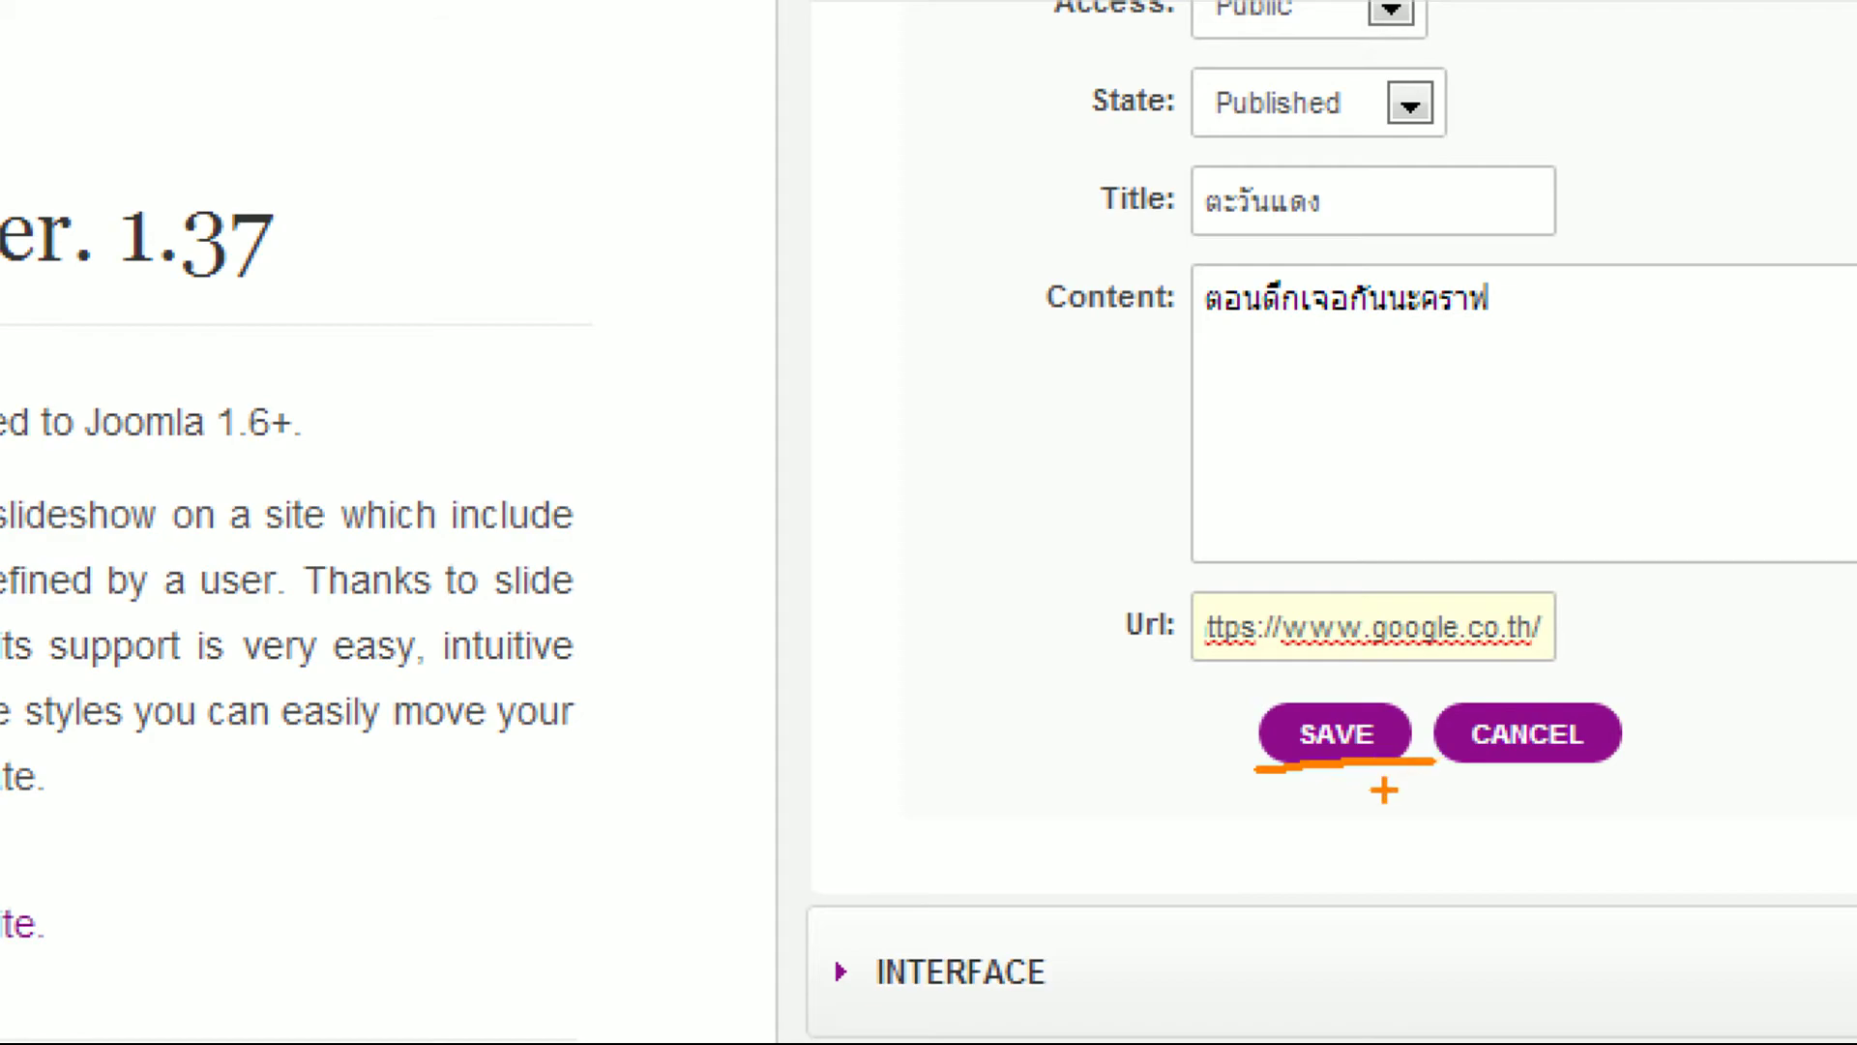
left_click(1313, 740)
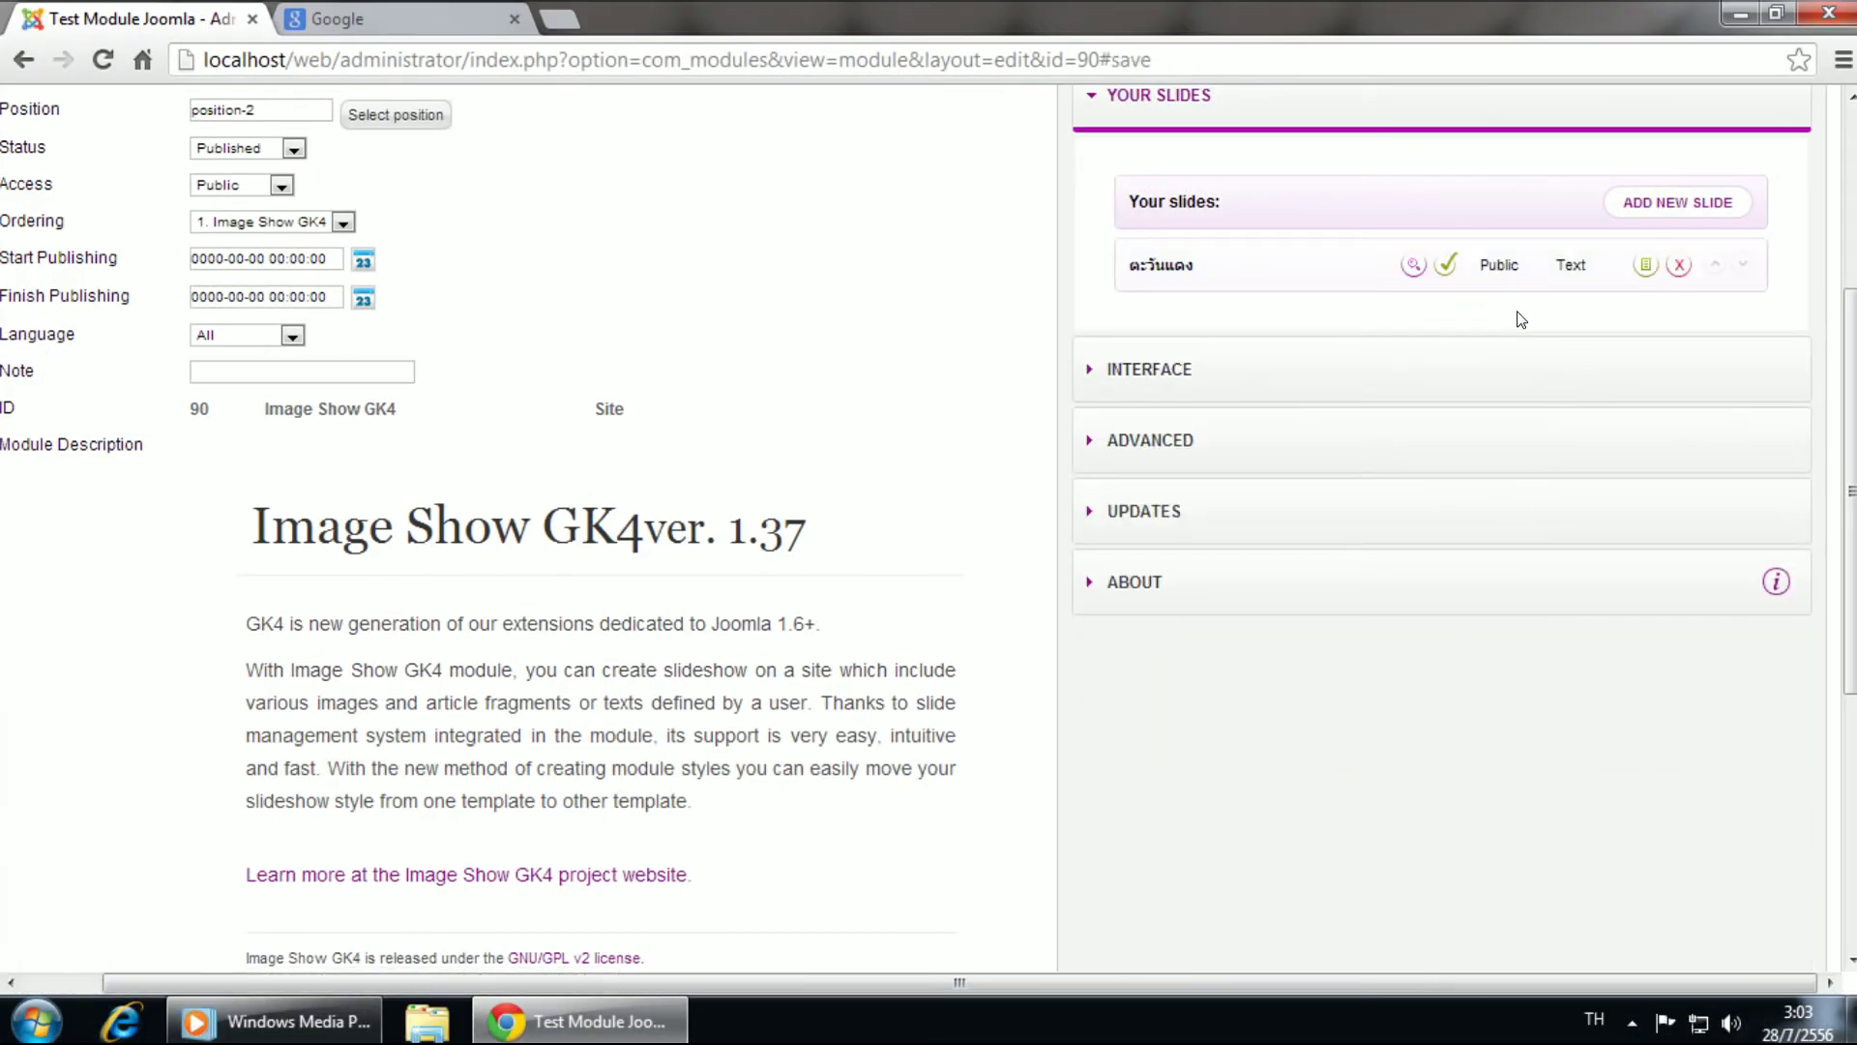
Step: Add a second slide and insert Pic2.jpg from the gk4pic directory as its image
left_click(1628, 205)
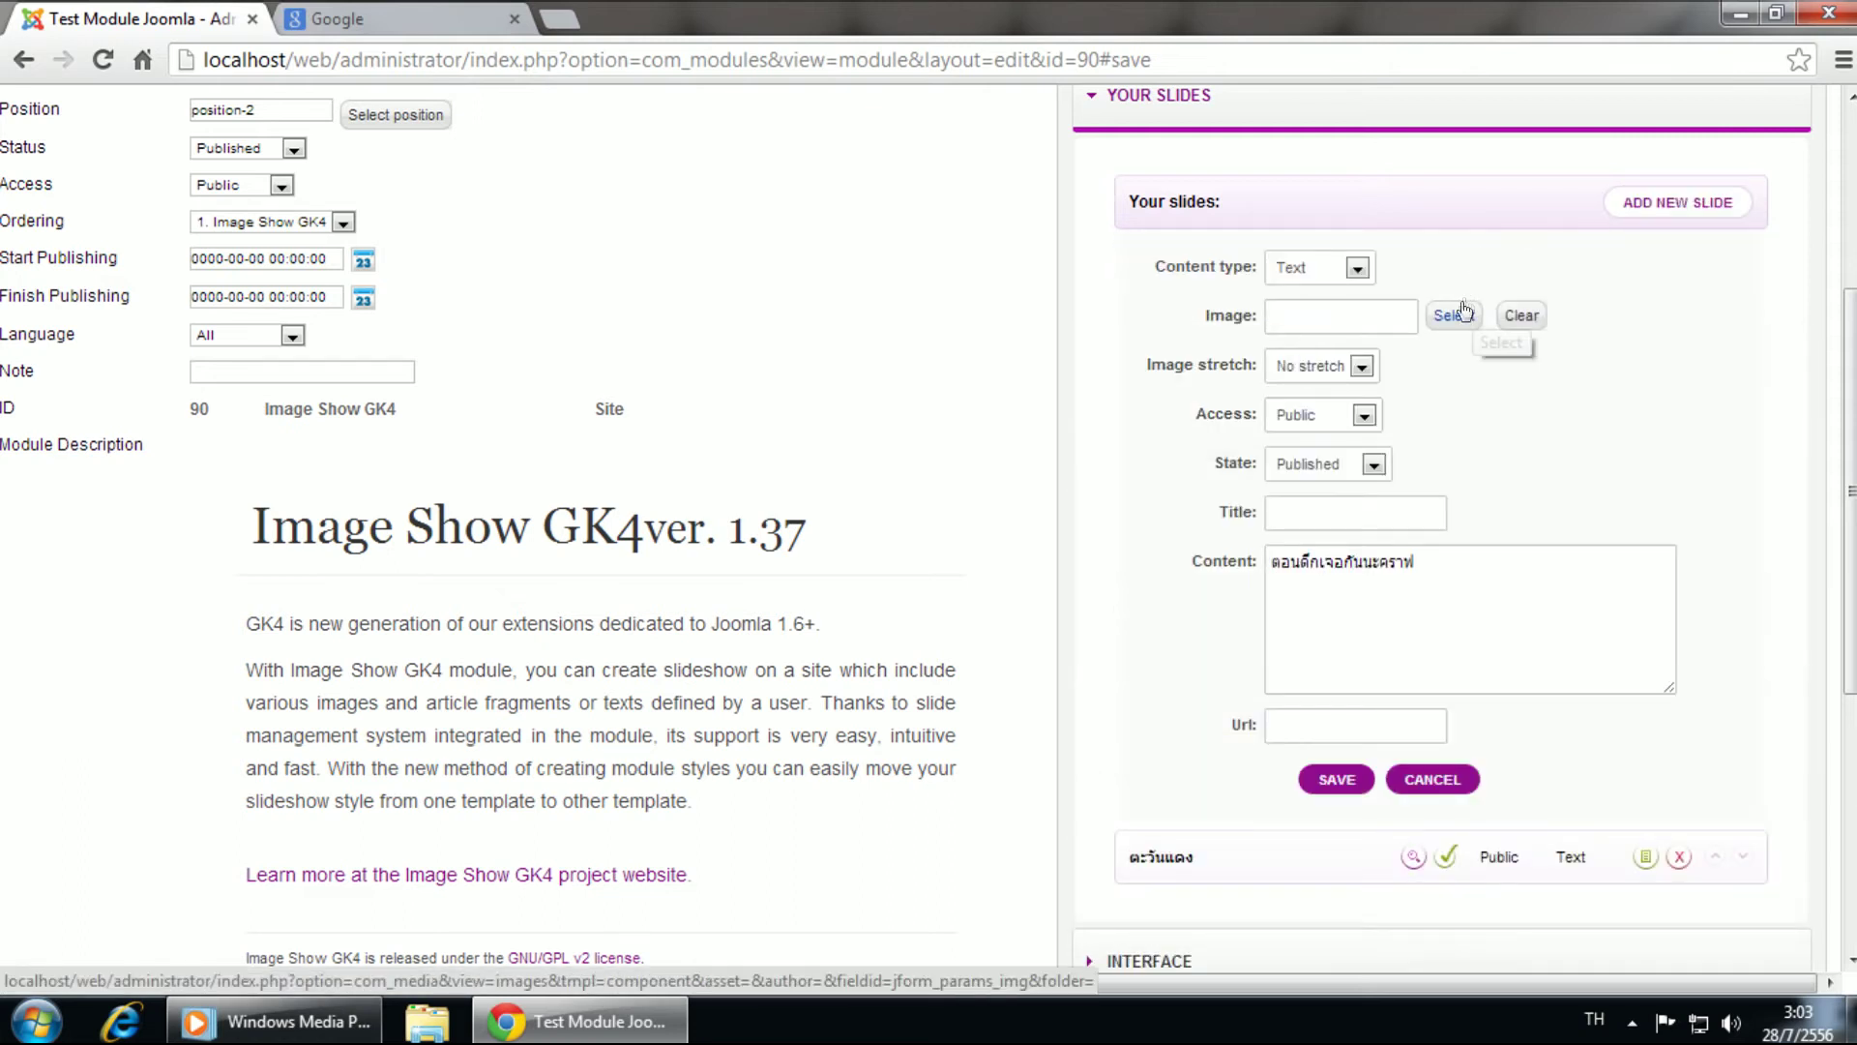
scroll(1465, 310, "down", 2)
left_click(1447, 177)
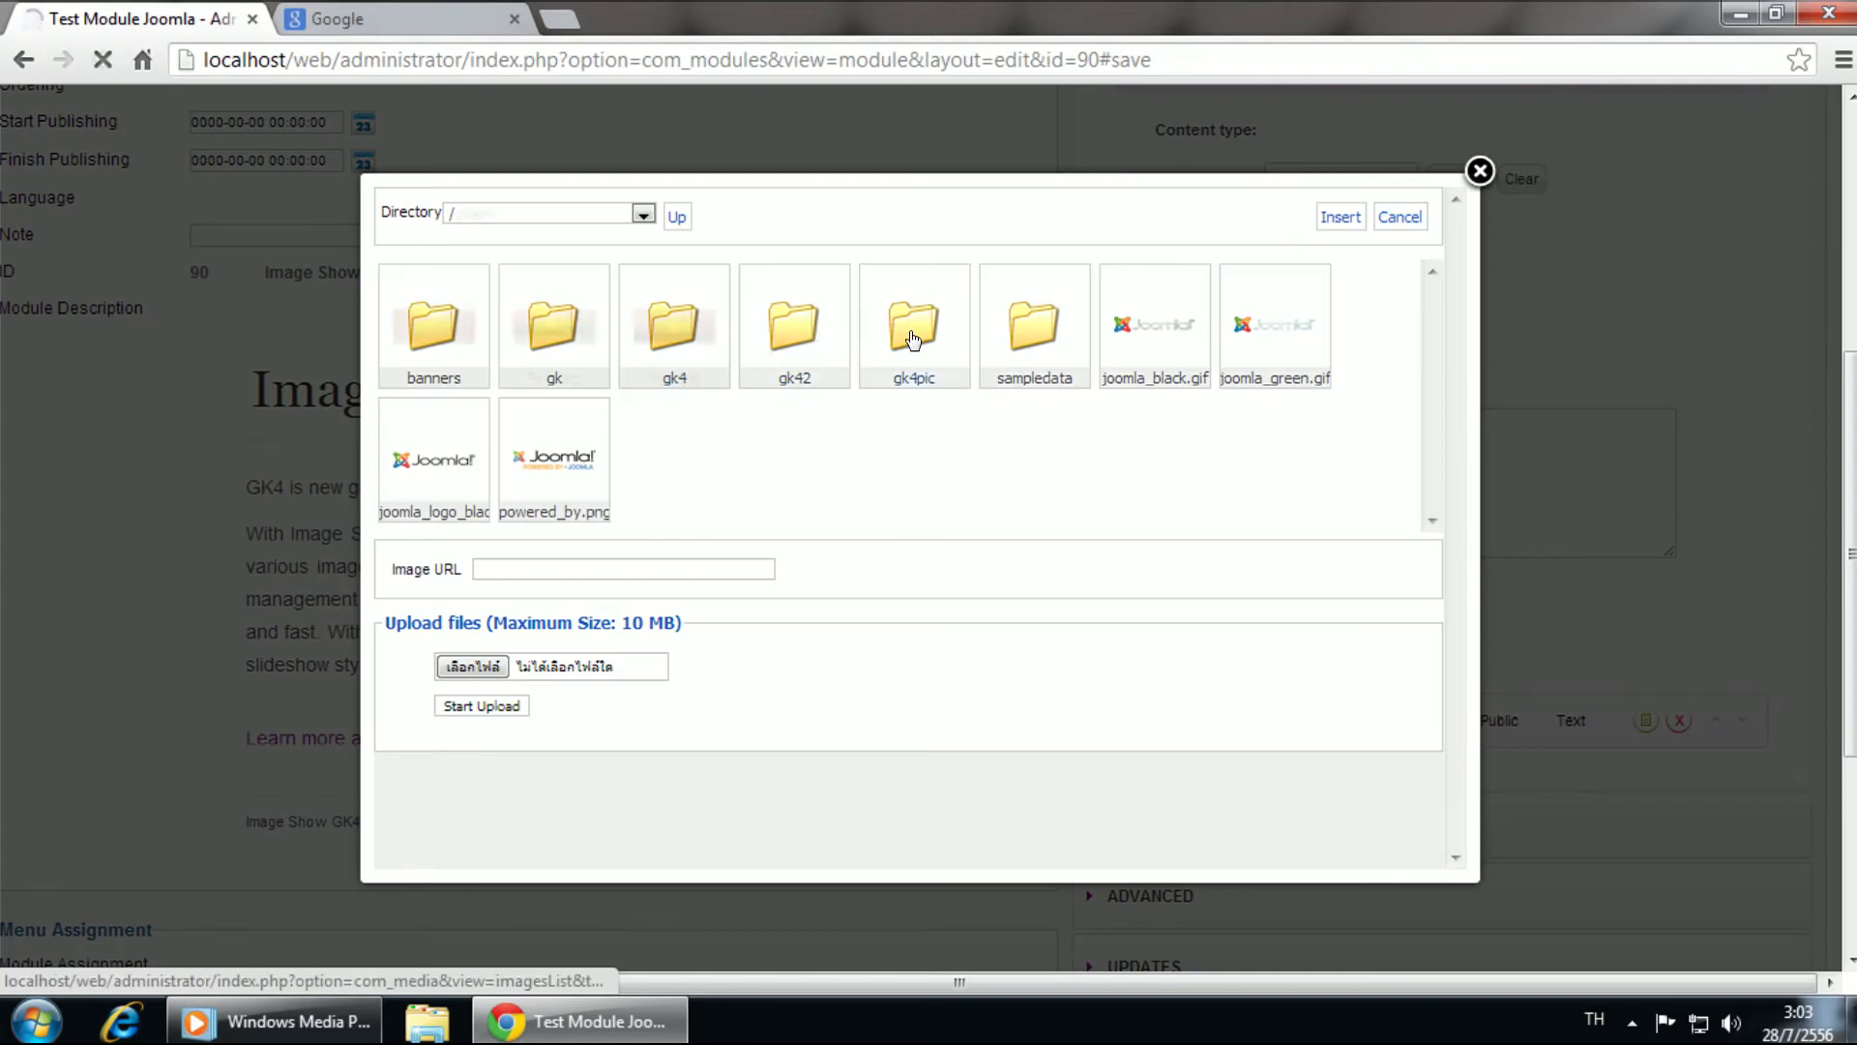
left_click(913, 338)
left_click(569, 334)
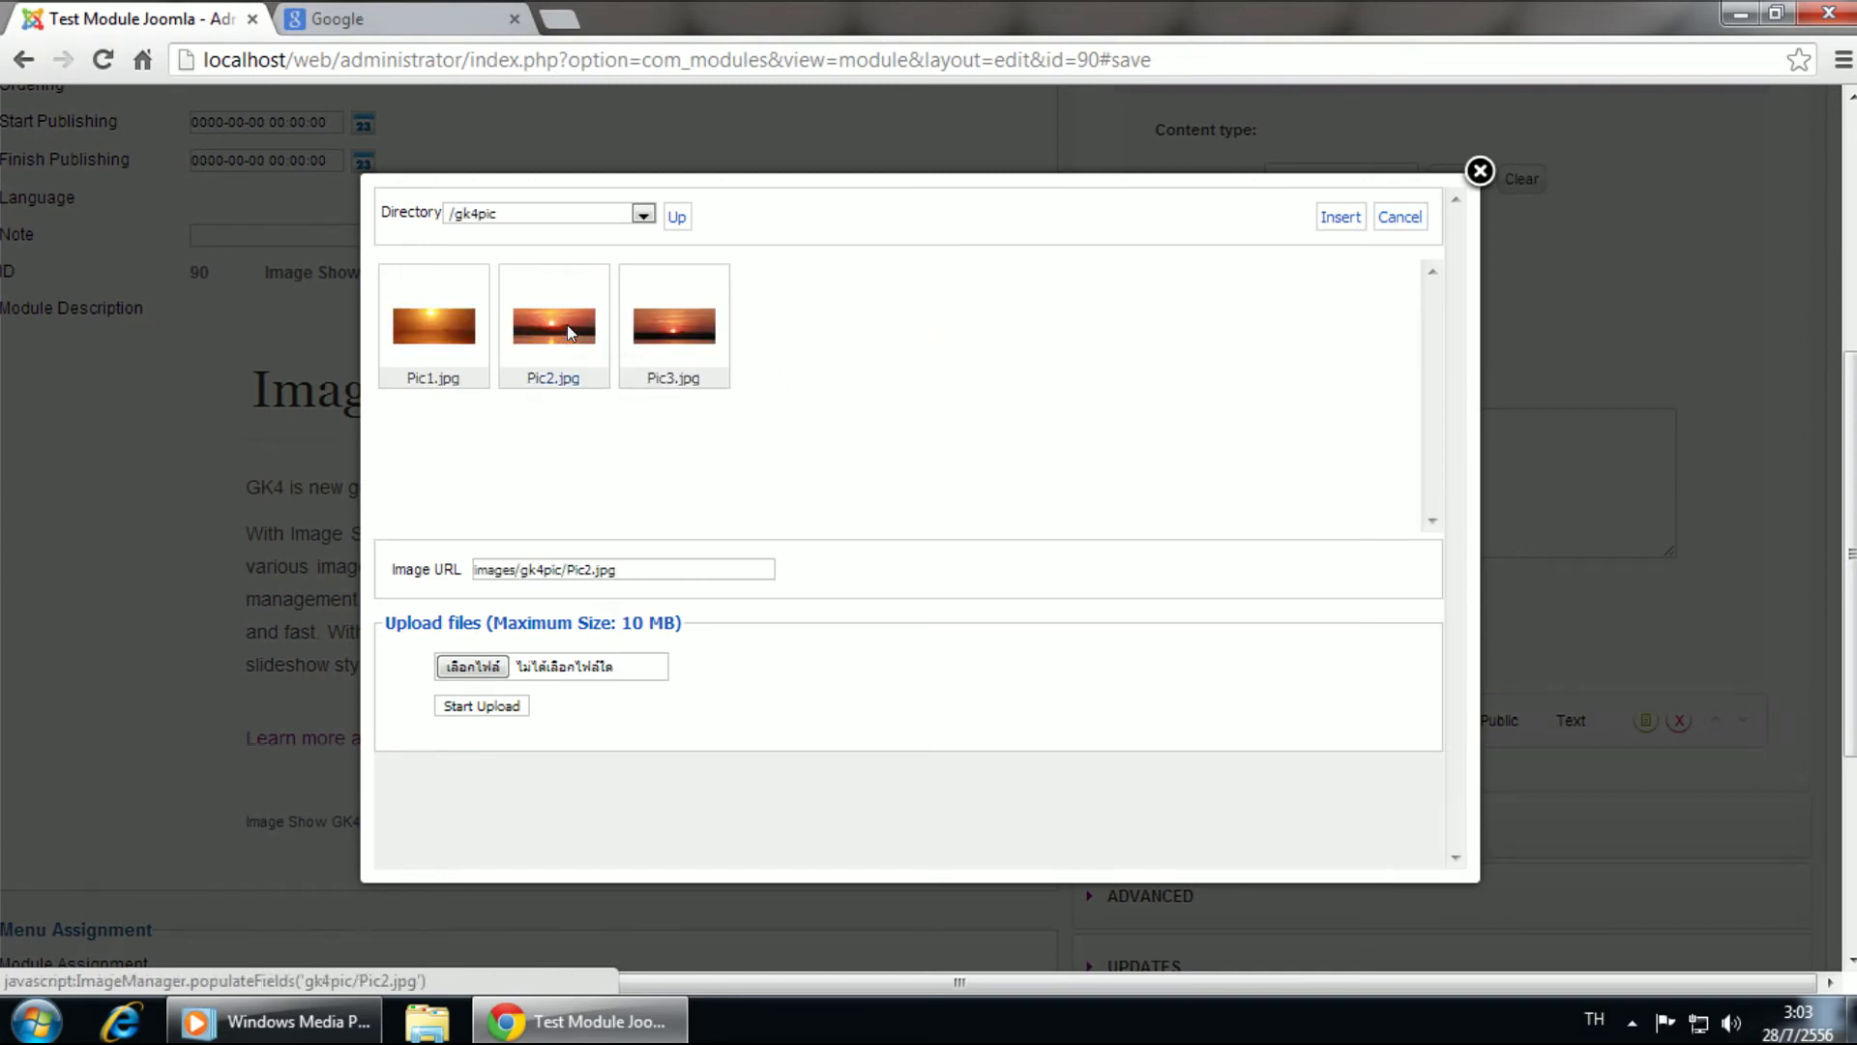
left_click(1329, 225)
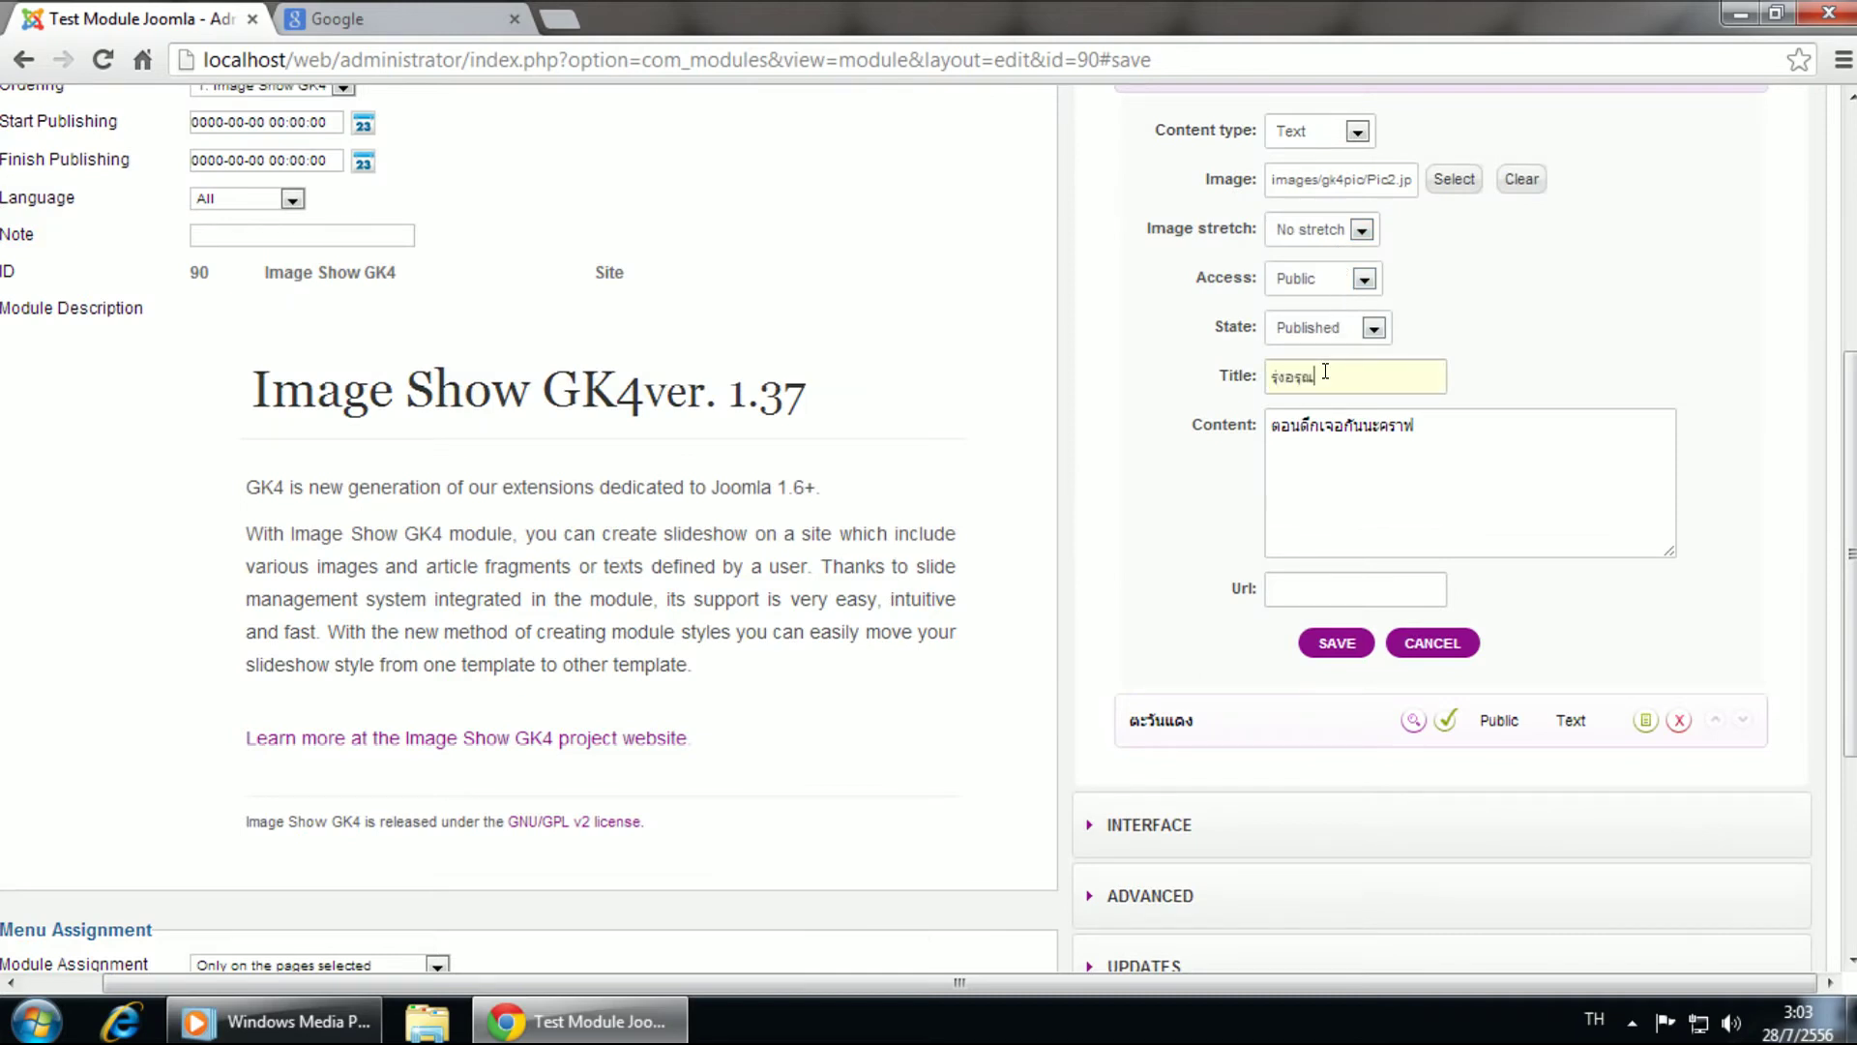
left_click_drag(1414, 427, 1226, 431)
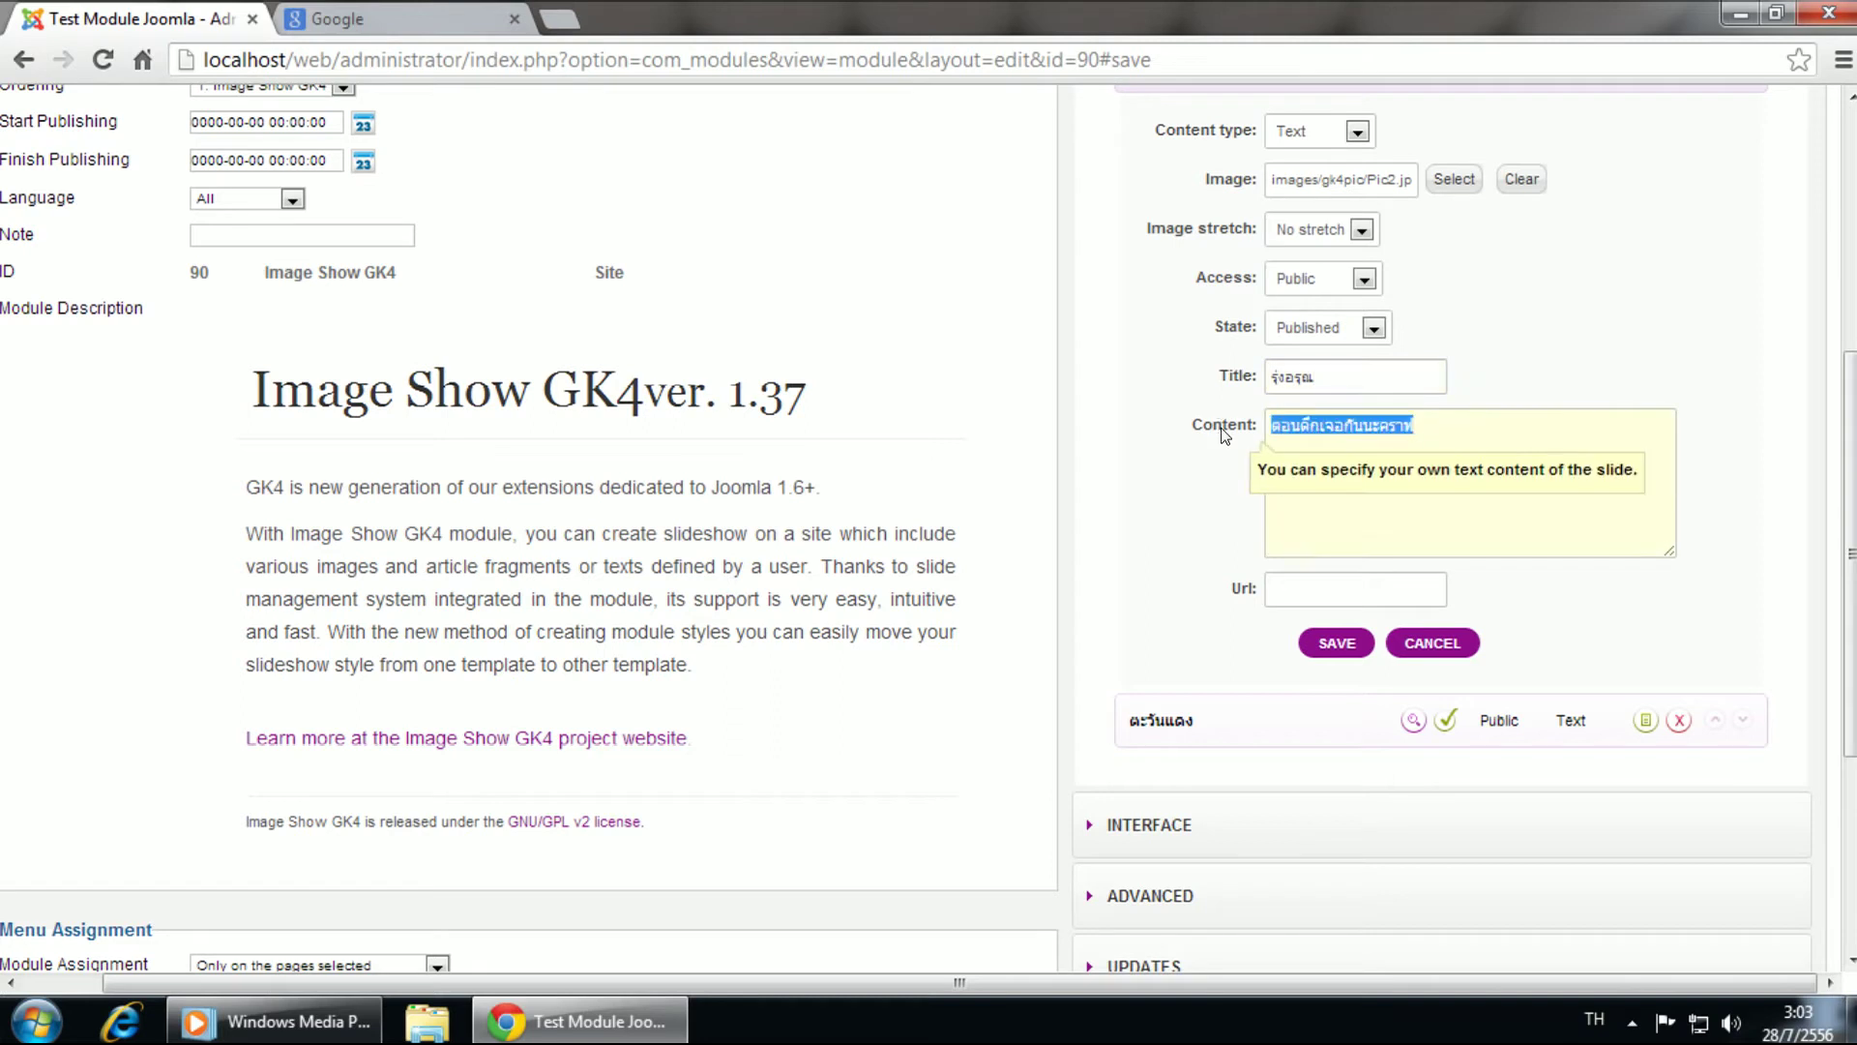
type("เช้าแล้วๆ")
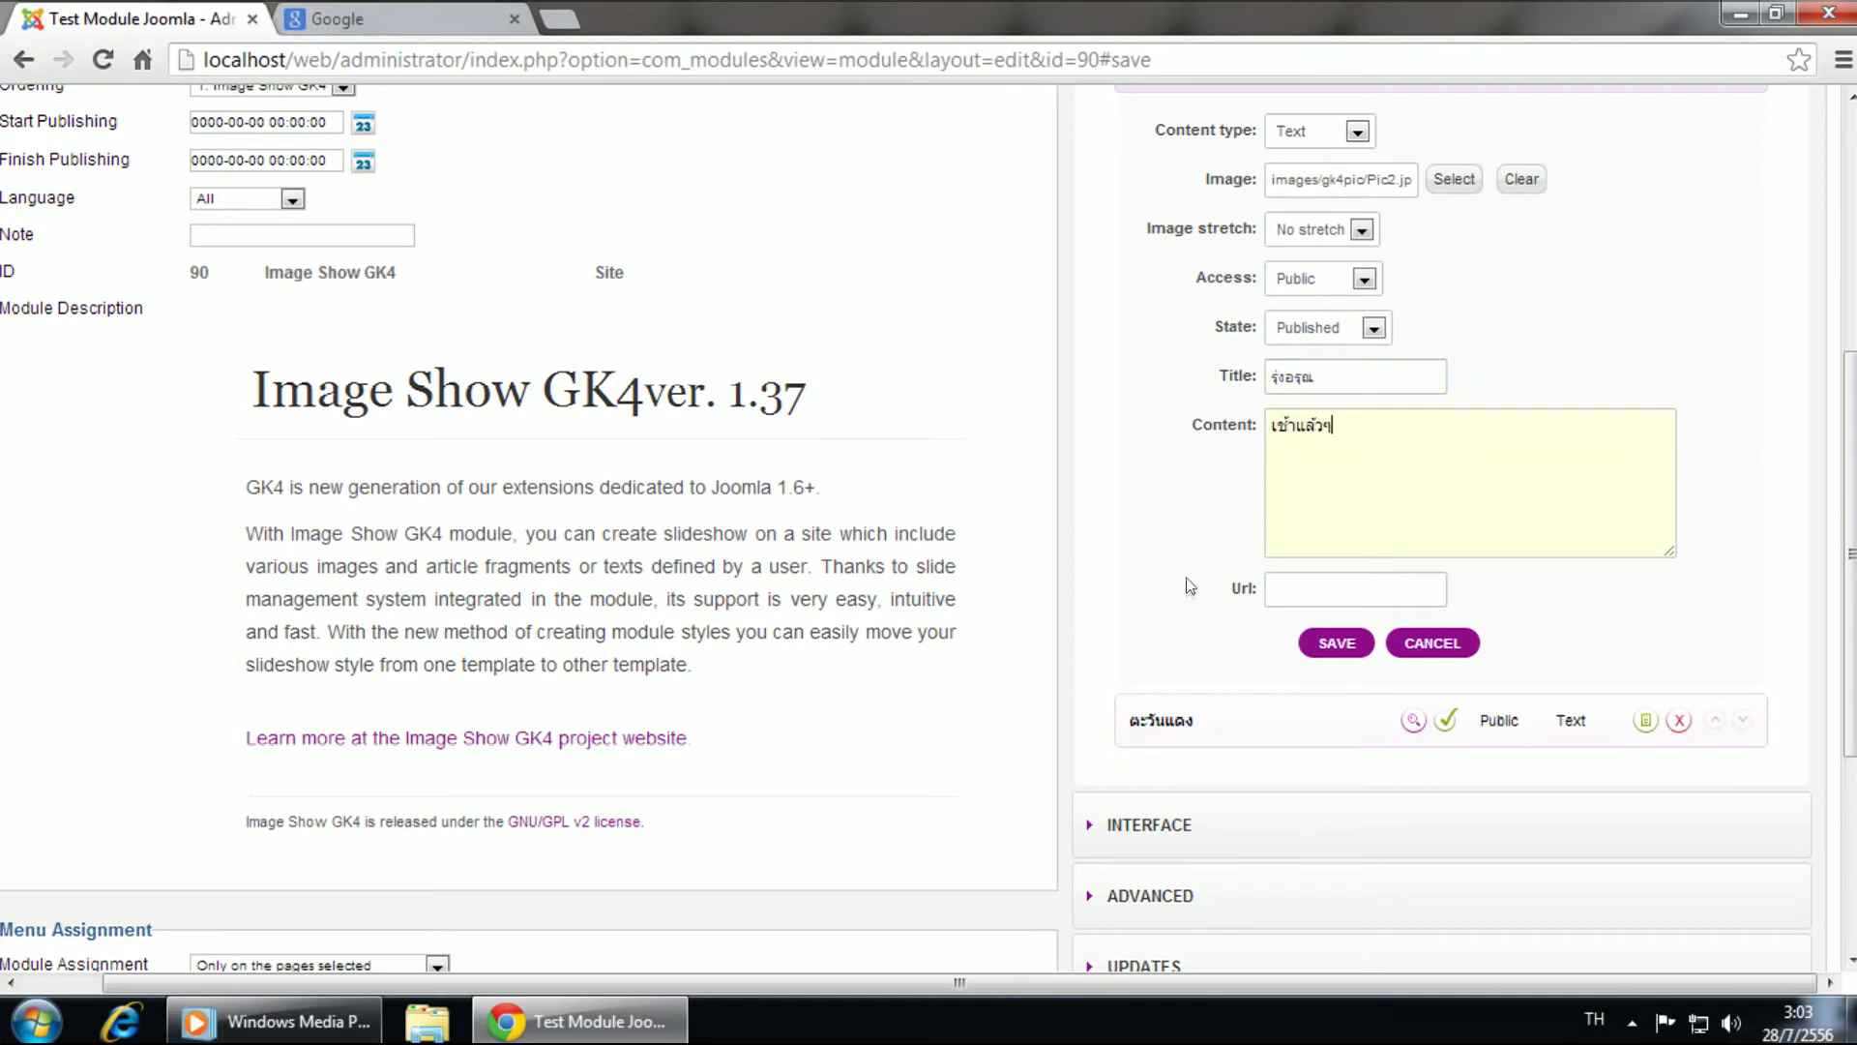
left_click(1295, 585)
key("ctrl+v")
left_click(1337, 643)
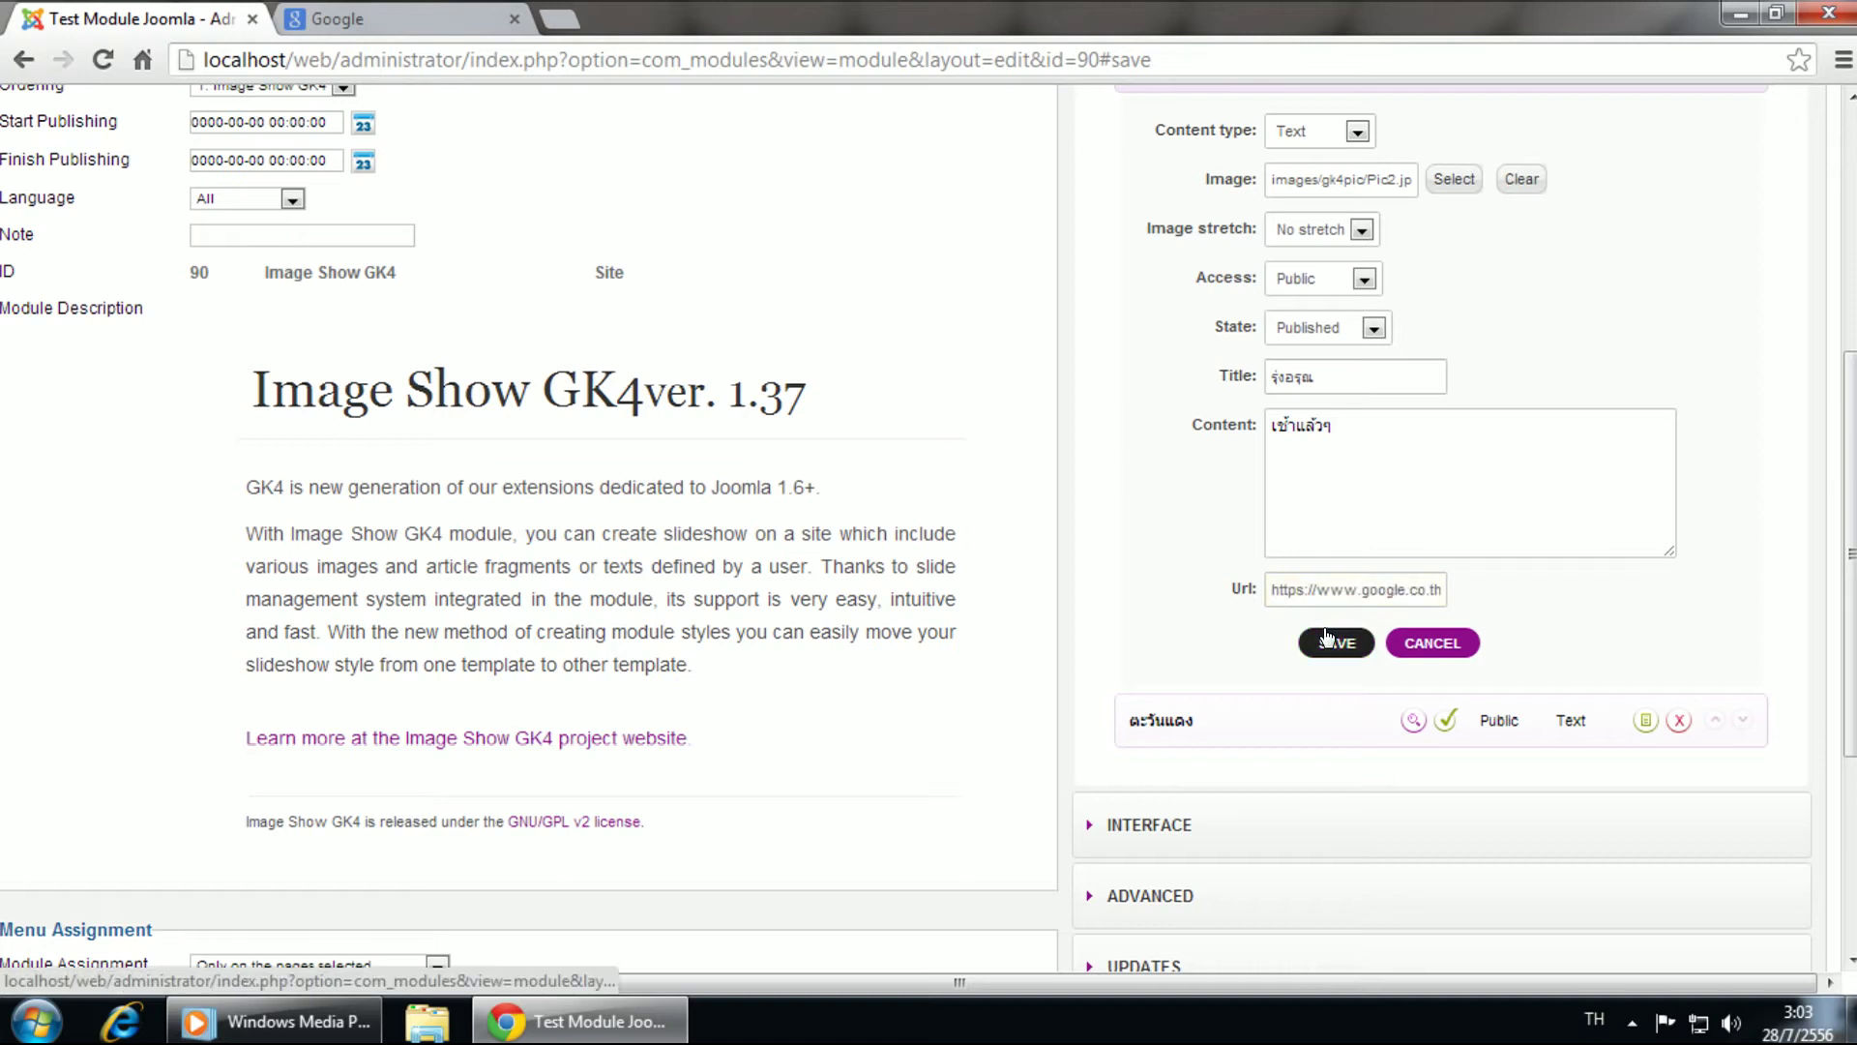
Step: Add a third slide and insert Pic3.jpg from the gk4pic directory as its image
scroll(1517, 535, "up", 3)
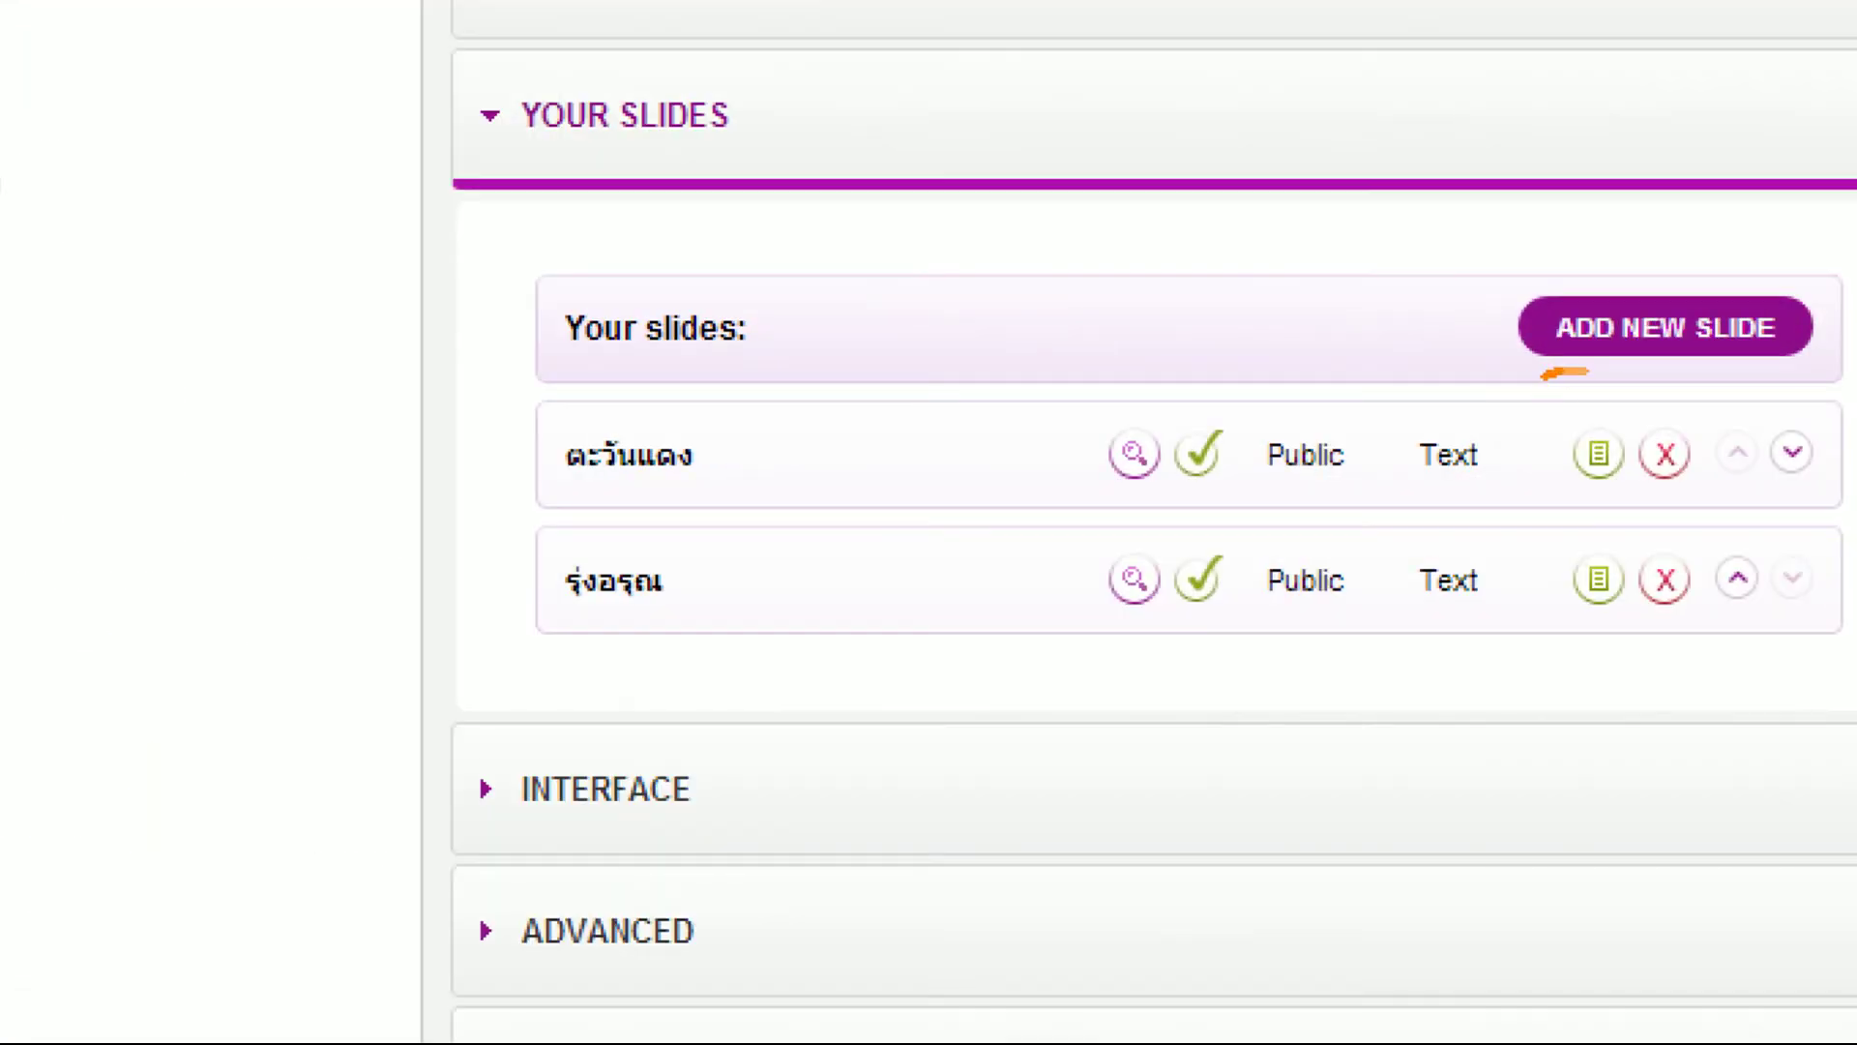
left_click_drag(1542, 377, 1848, 360)
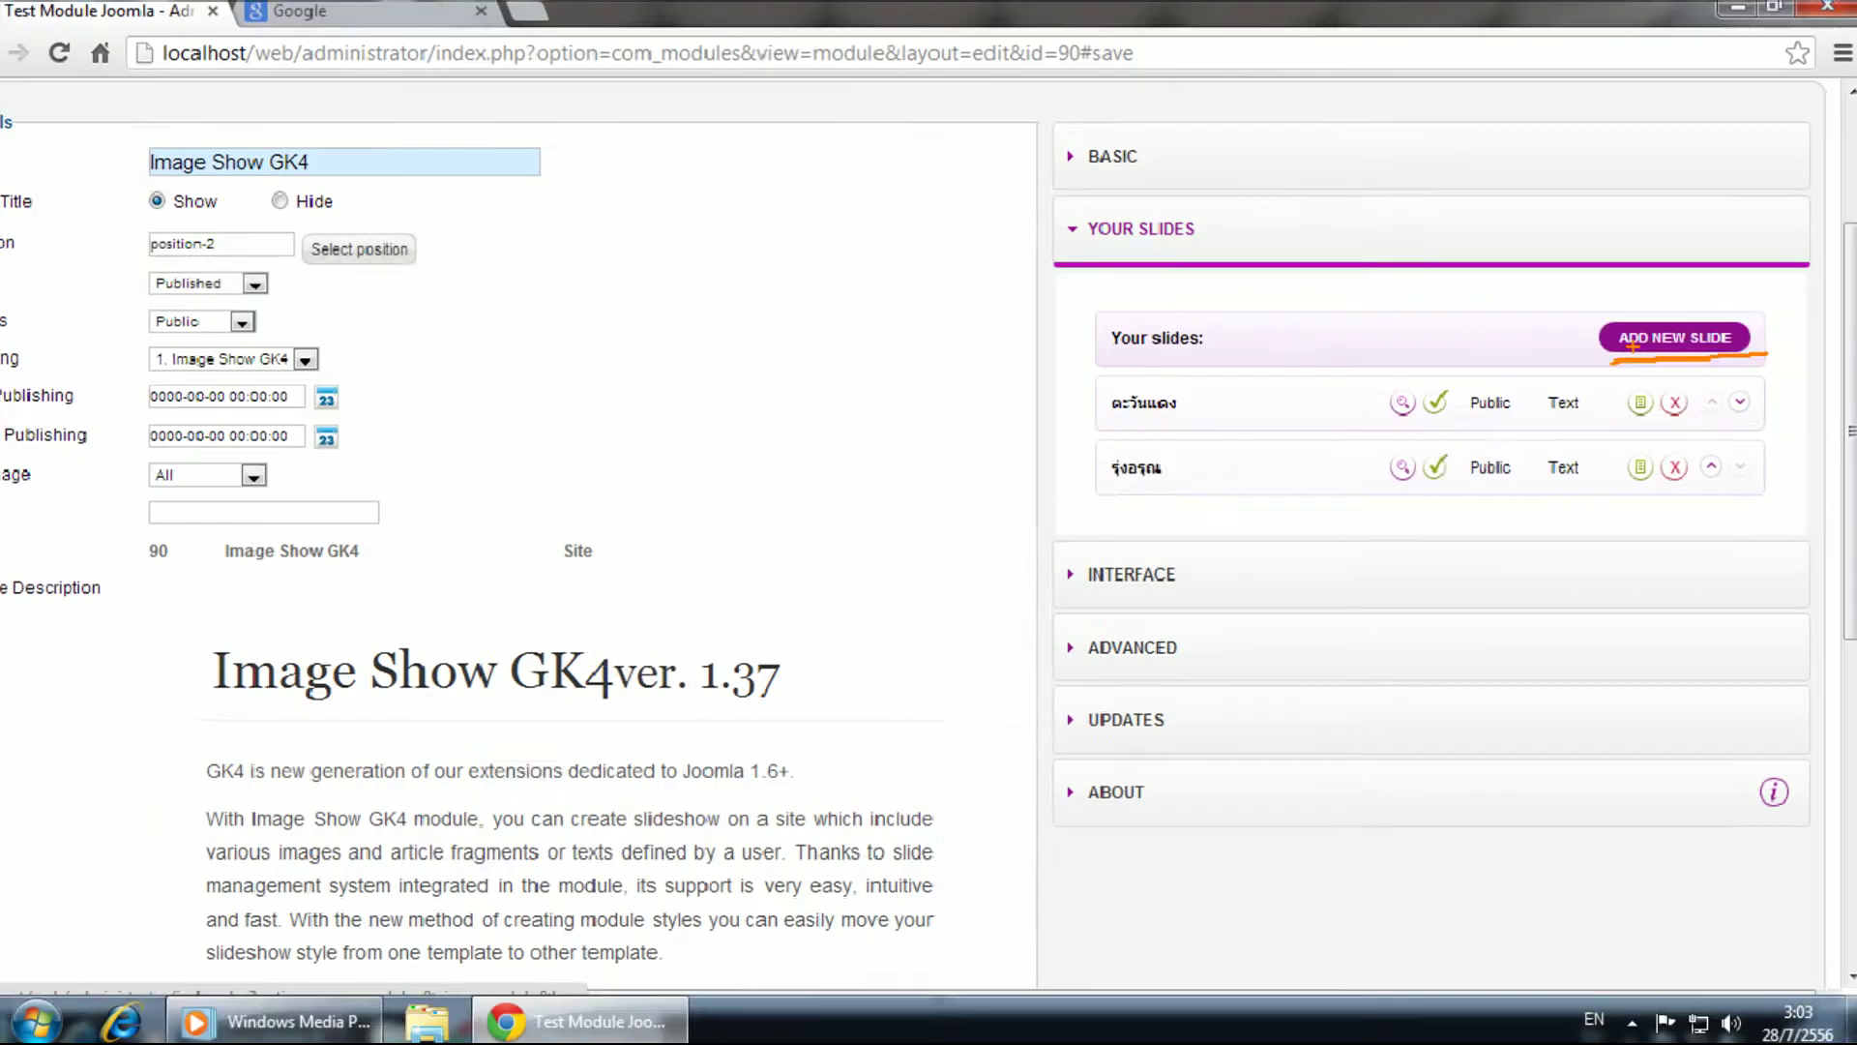
left_click(1637, 348)
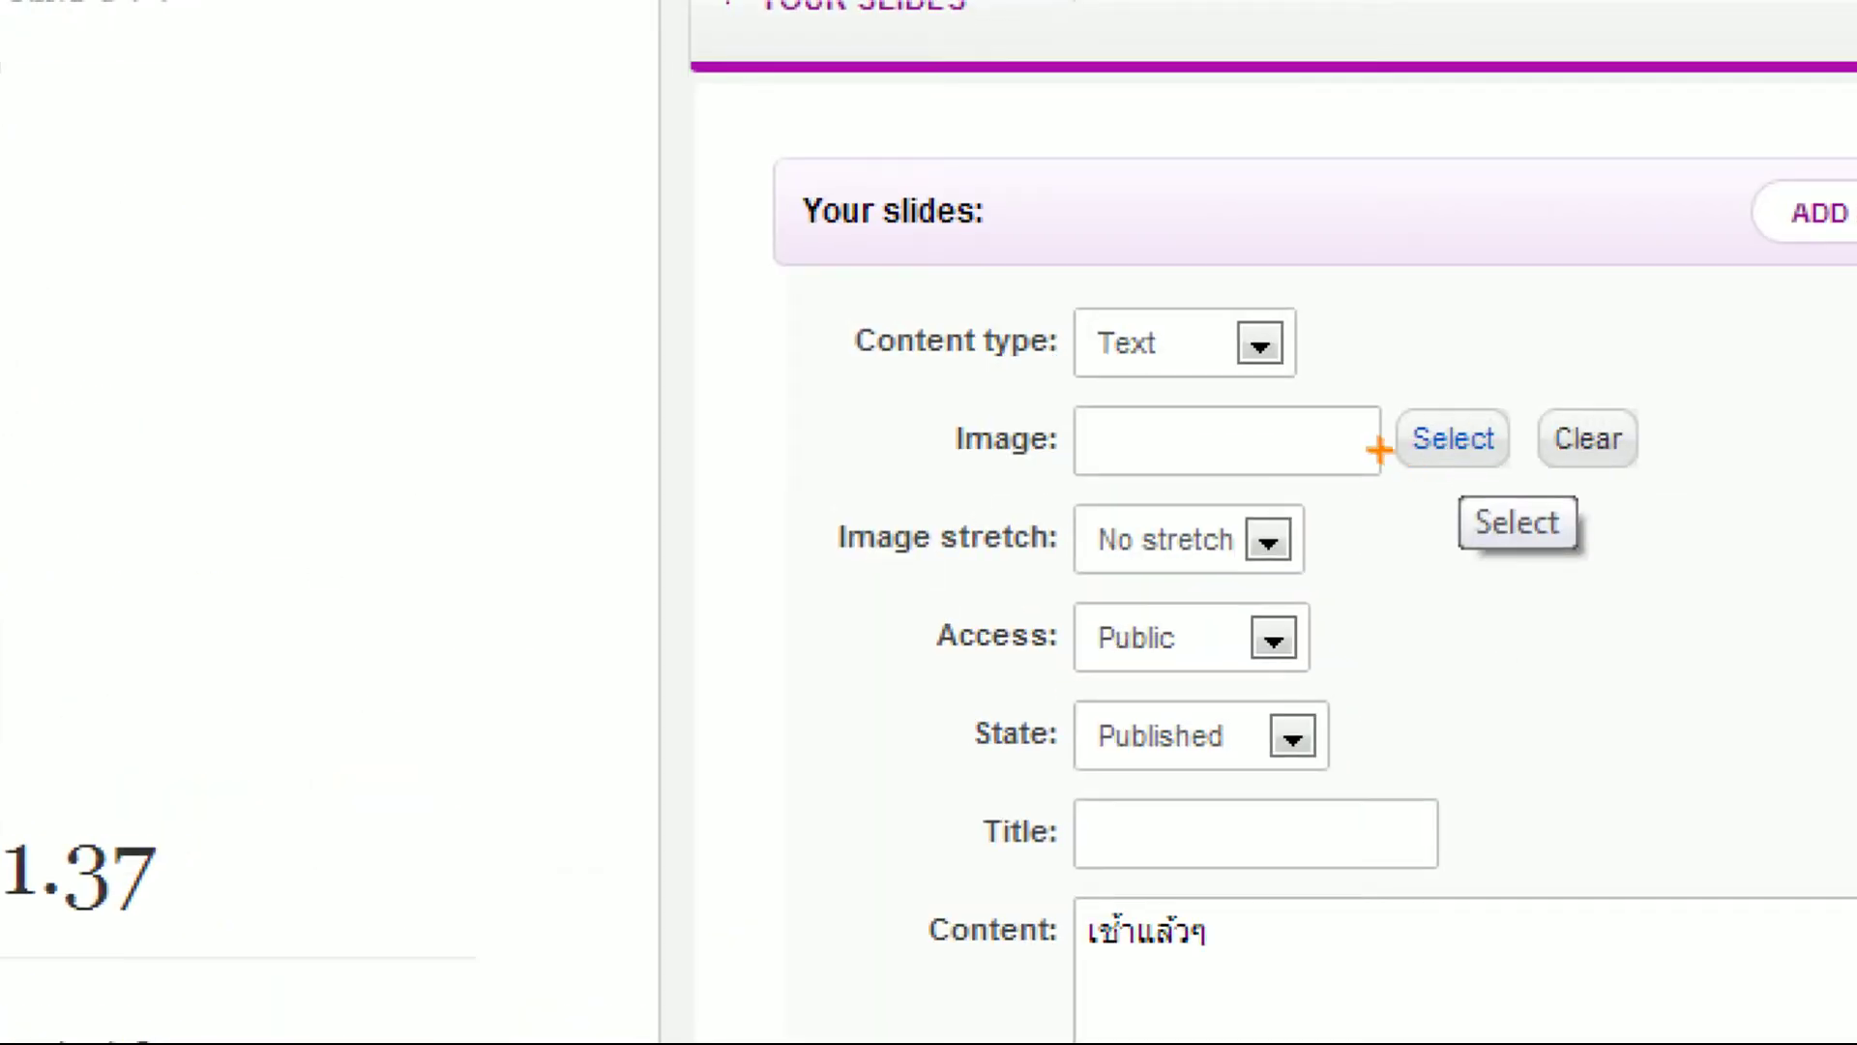
mouse_move(1379, 449)
left_mouse_down()
mouse_move(1523, 399)
mouse_move(1432, 478)
mouse_move(1352, 421)
left_mouse_up()
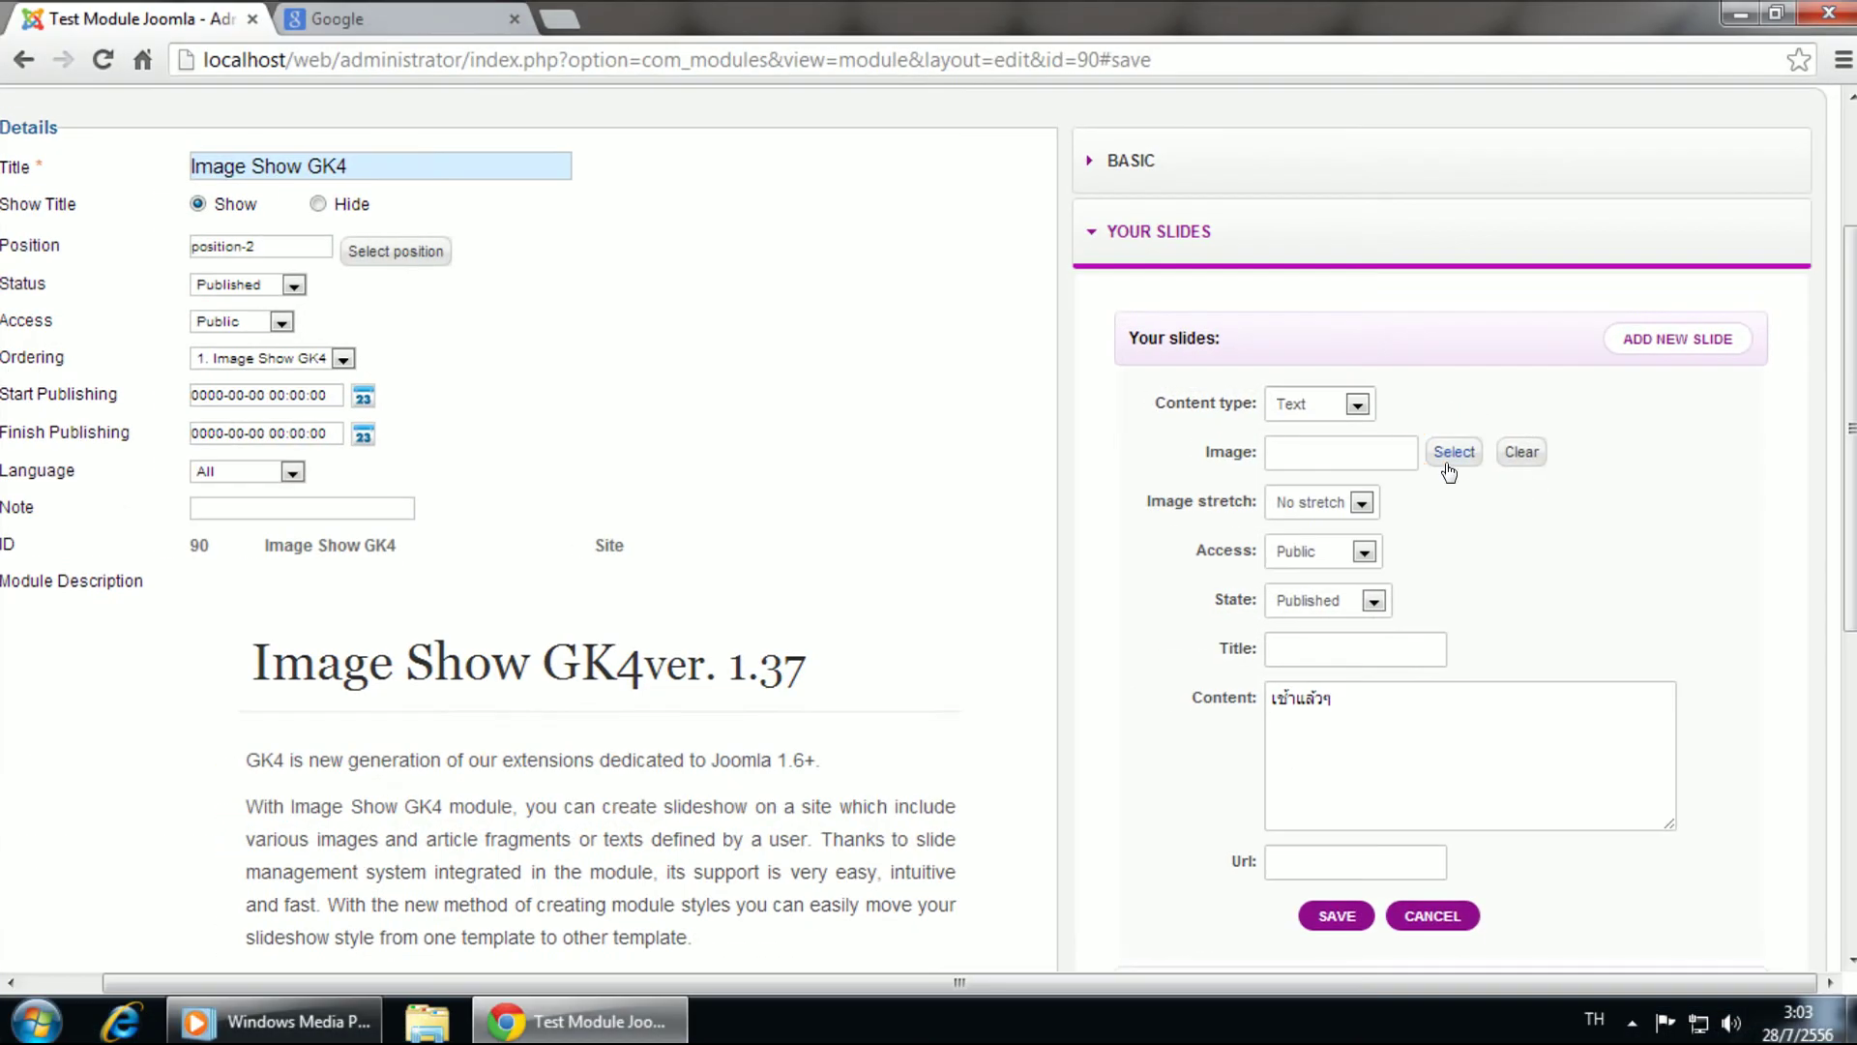
left_click(1451, 440)
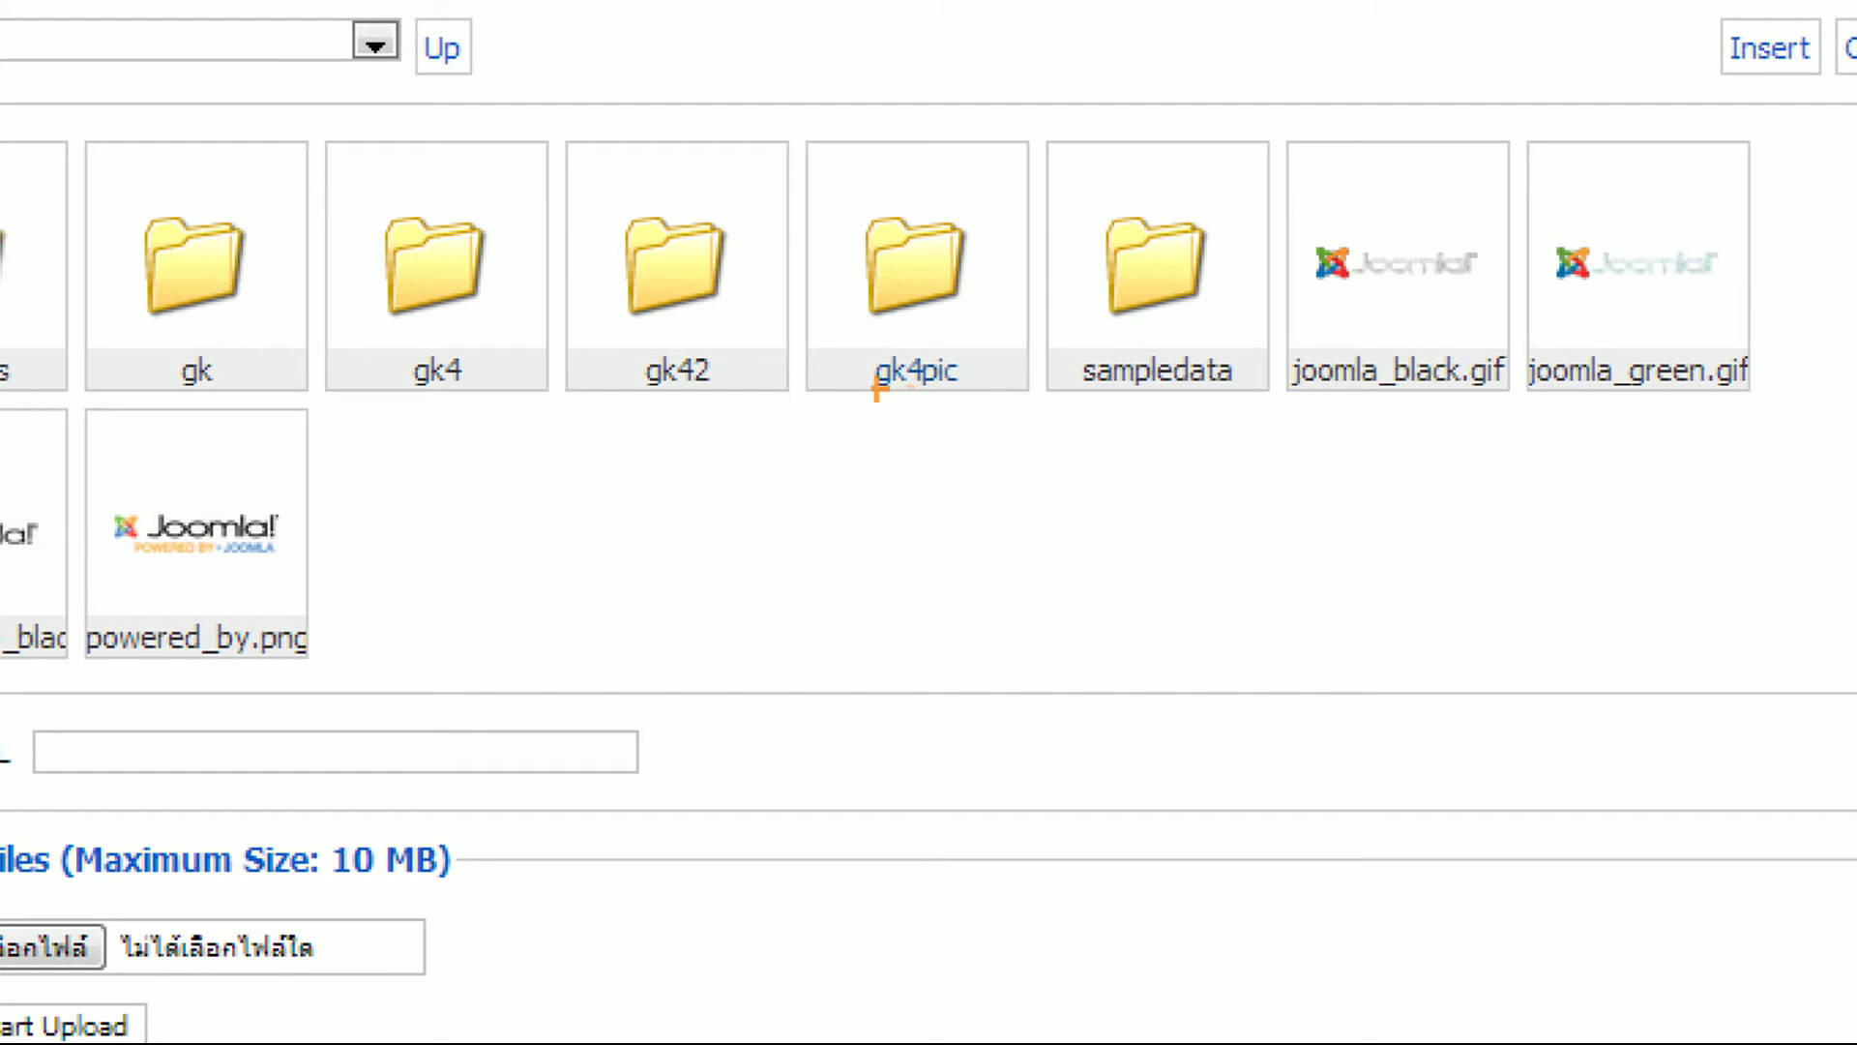
mouse_move(845, 387)
left_mouse_down()
mouse_move(856, 353)
mouse_move(975, 406)
mouse_move(850, 396)
mouse_move(842, 368)
left_mouse_up()
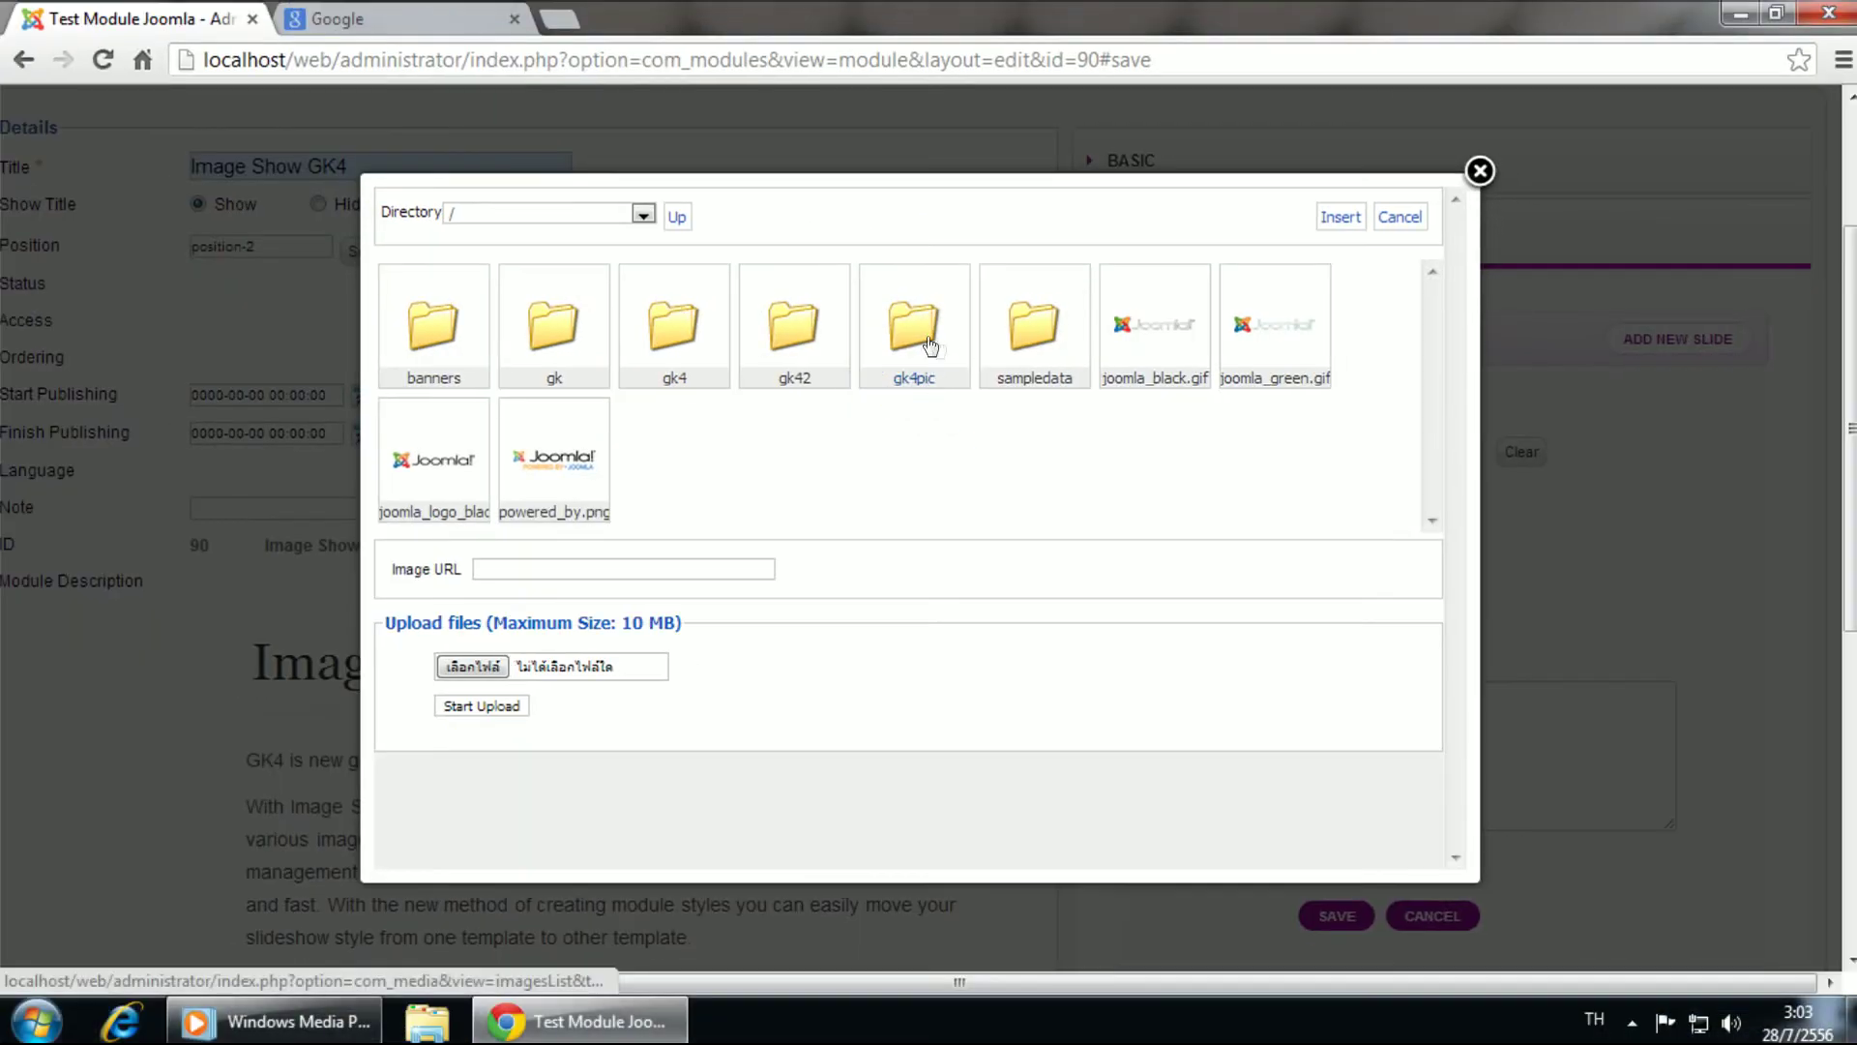
left_click(908, 282)
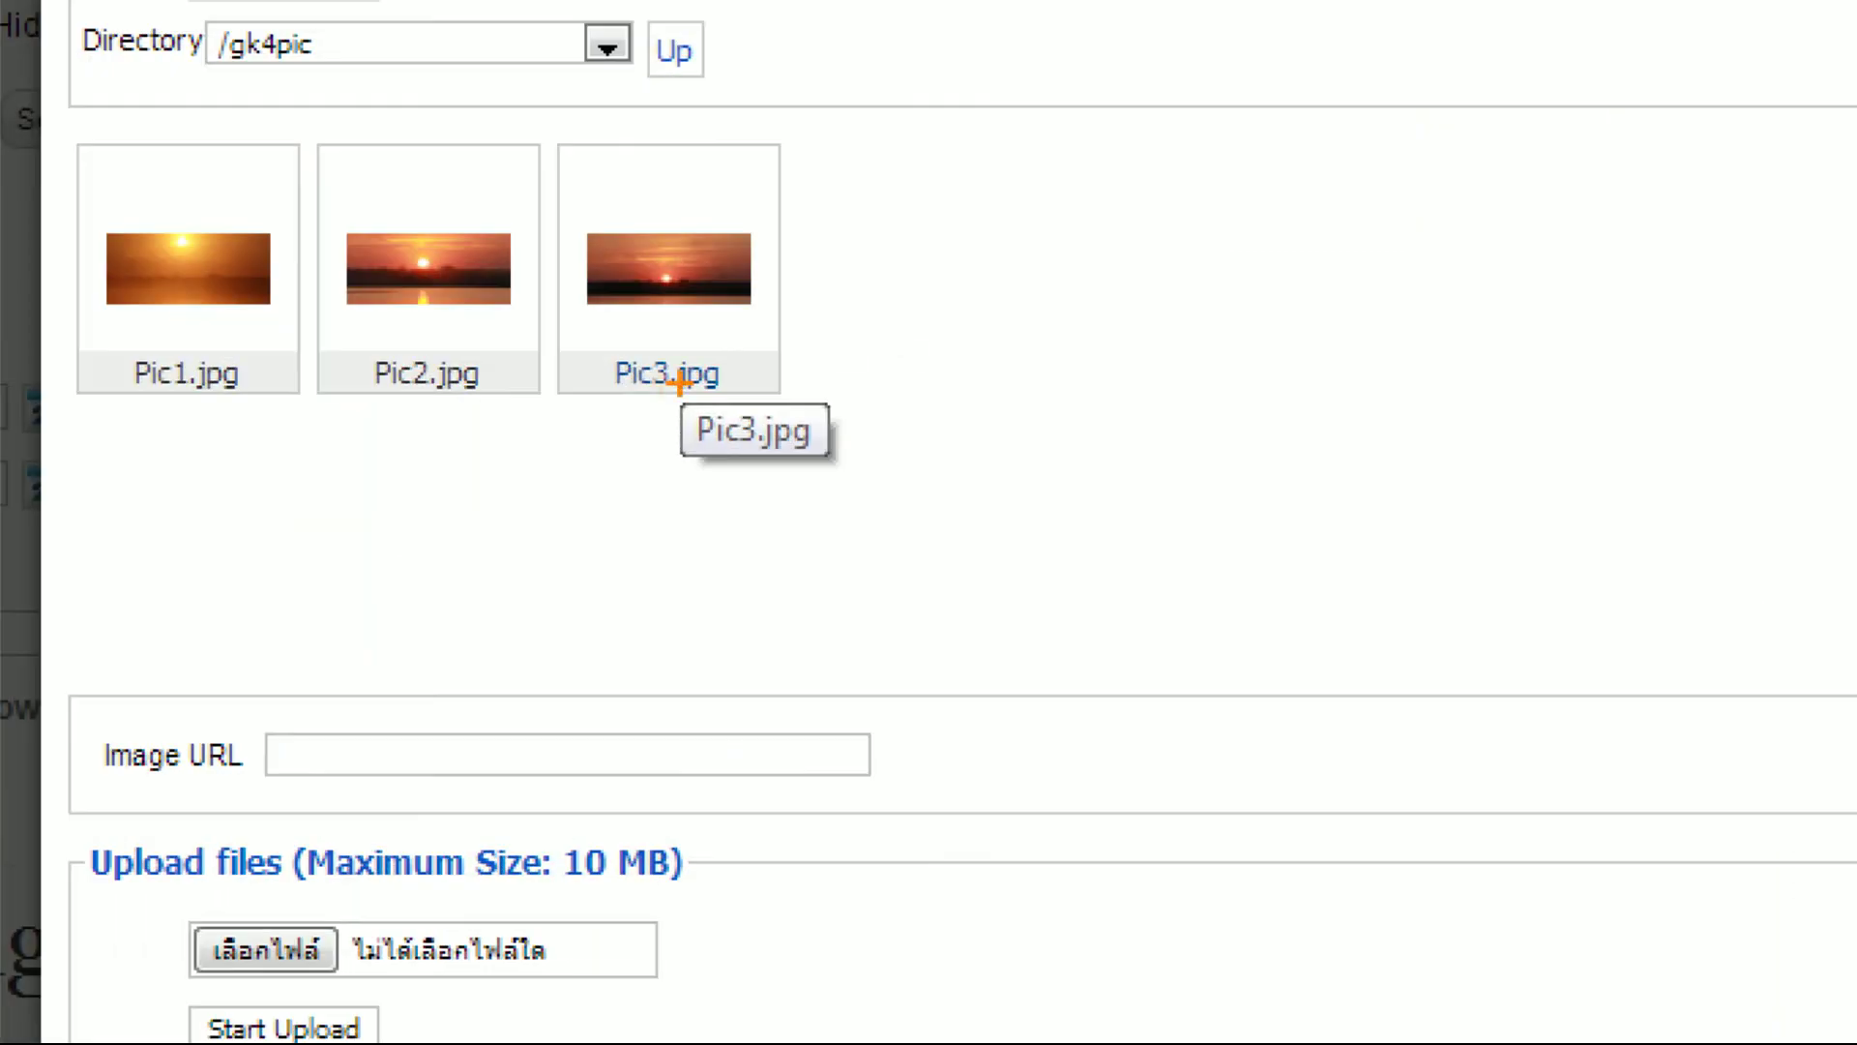
mouse_move(582, 320)
left_mouse_down()
mouse_move(598, 174)
mouse_move(796, 325)
mouse_move(592, 398)
mouse_move(585, 321)
left_mouse_up()
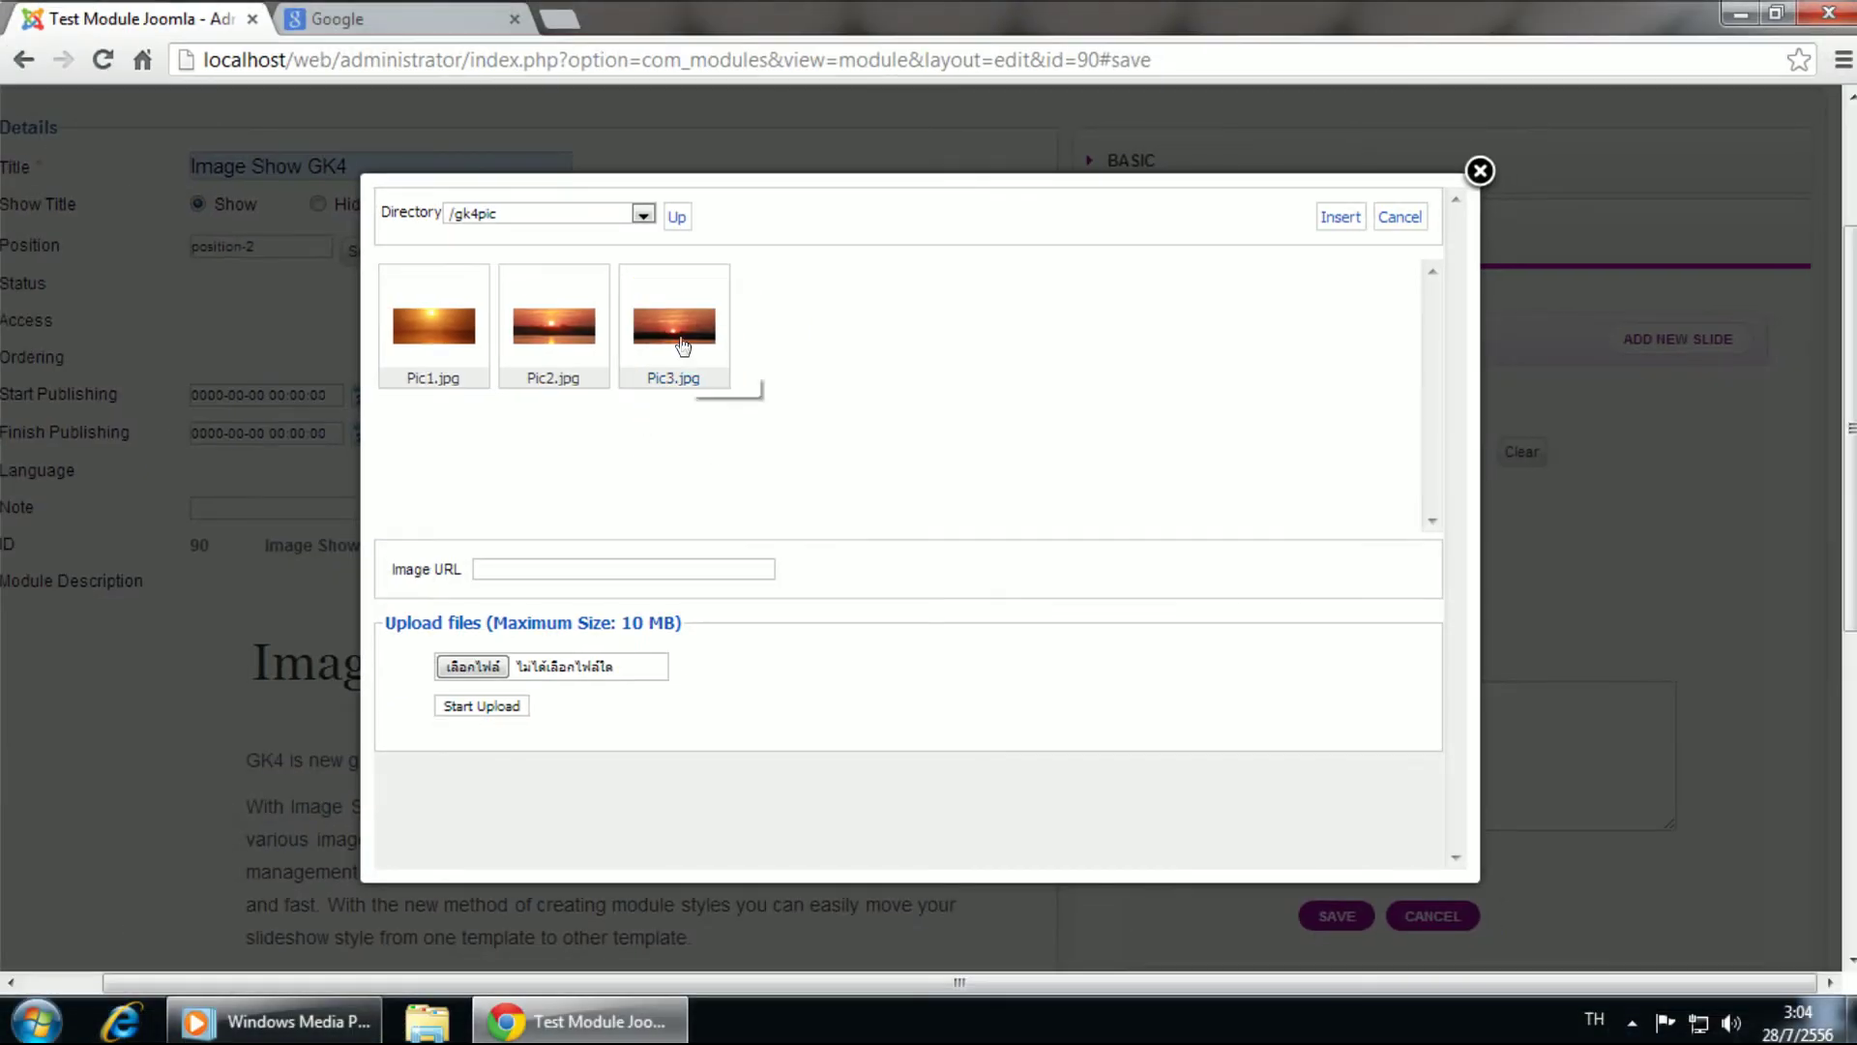
left_click(683, 346)
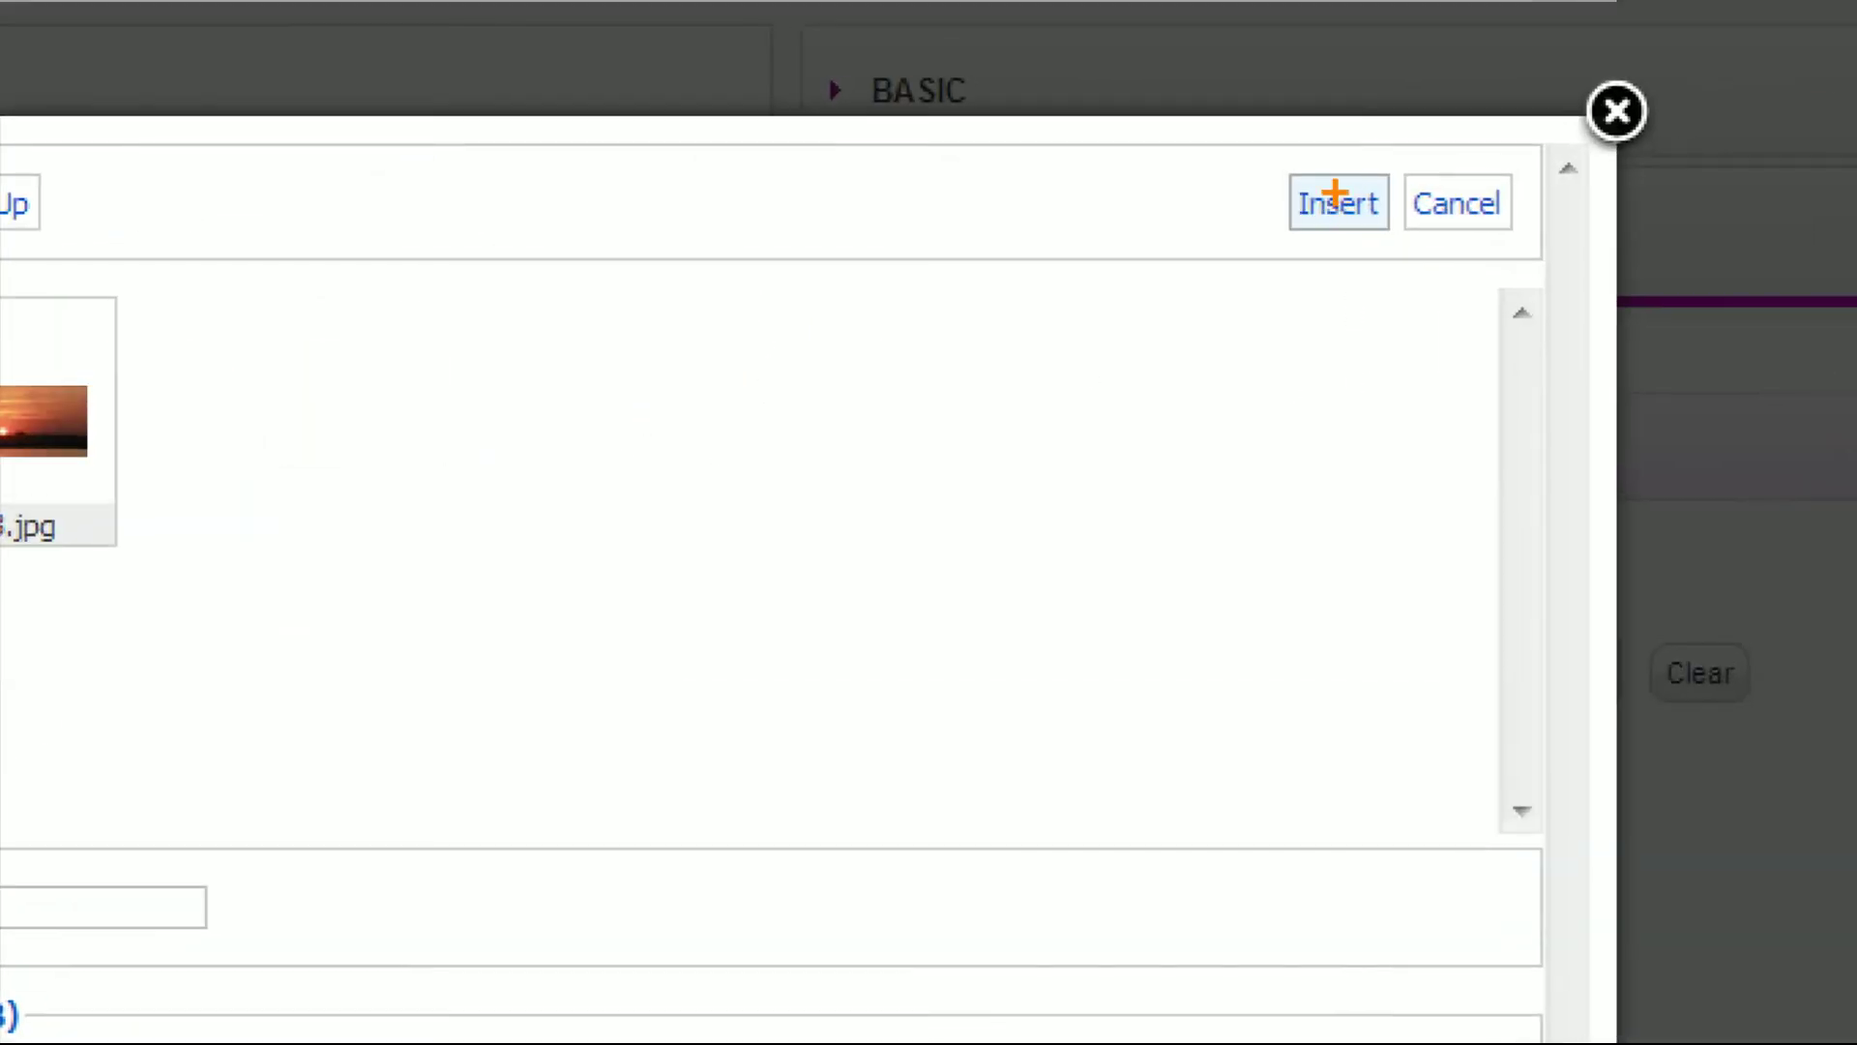
mouse_move(1257, 205)
left_mouse_down()
mouse_move(1356, 295)
mouse_move(1366, 153)
mouse_move(1238, 224)
left_mouse_up()
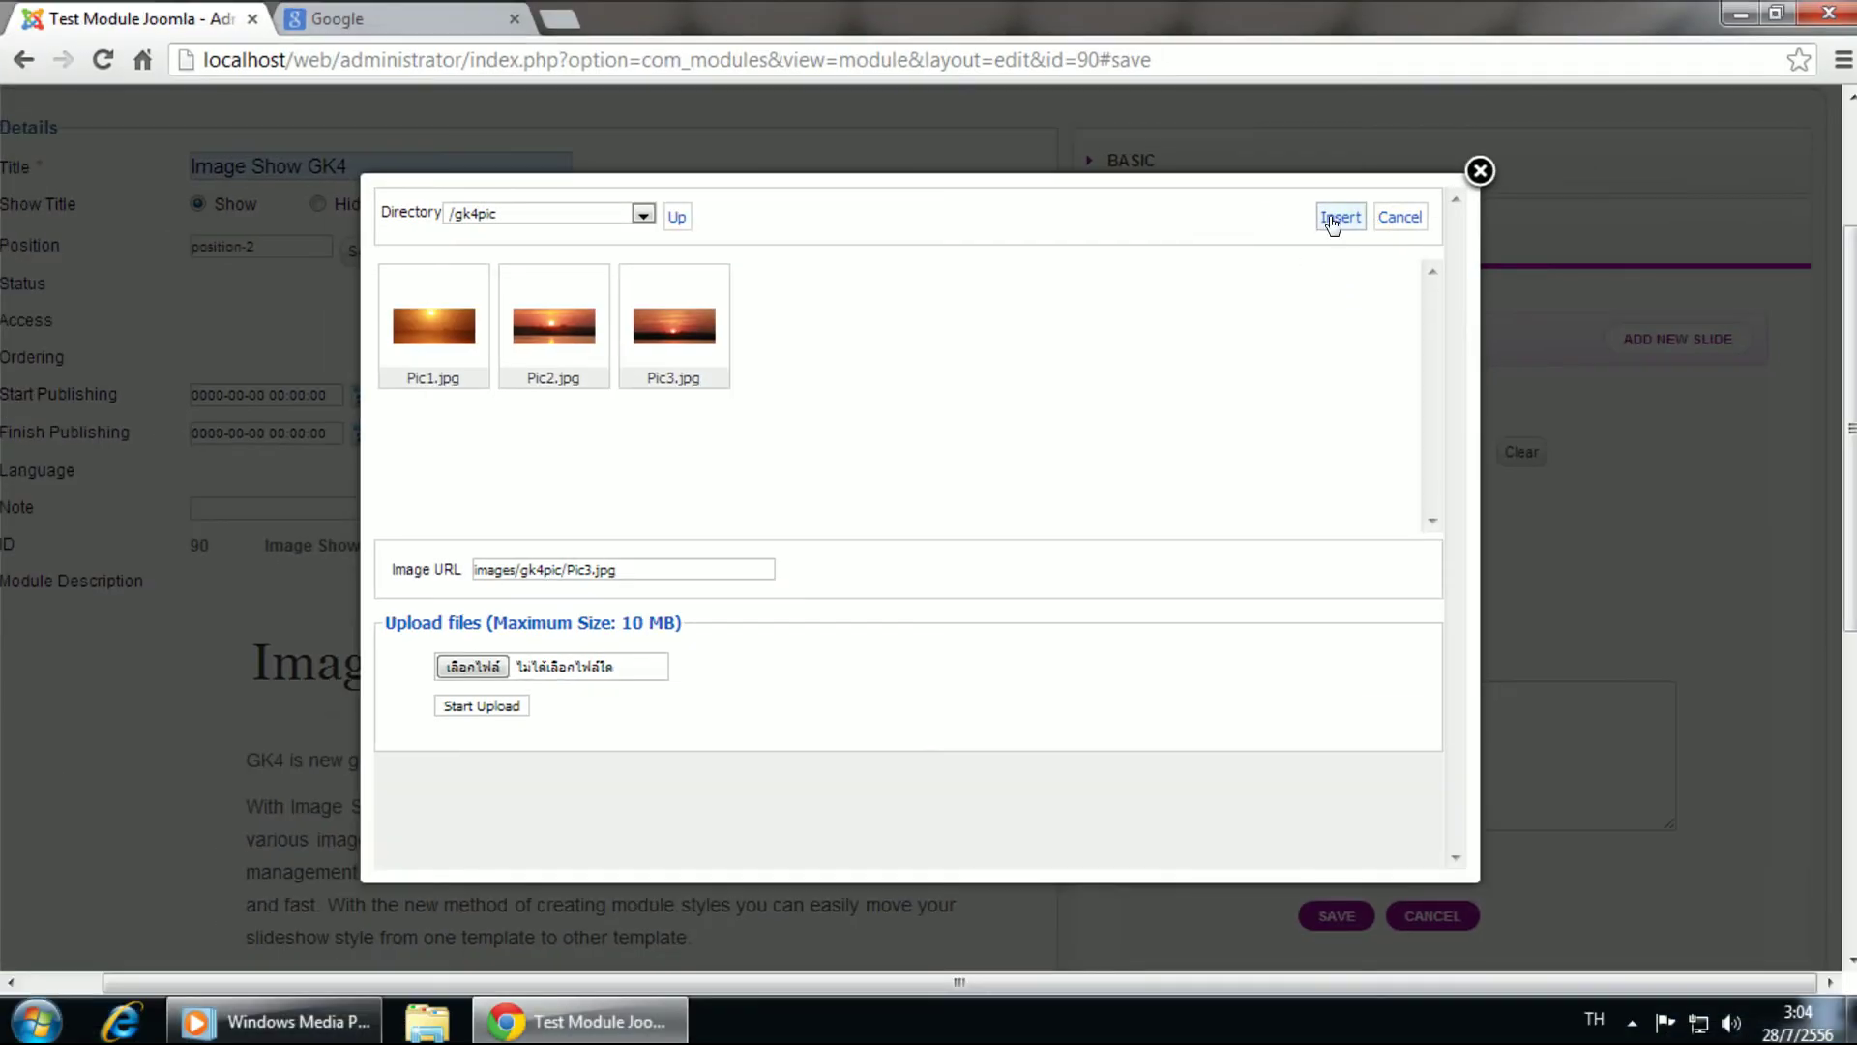
left_click(1338, 204)
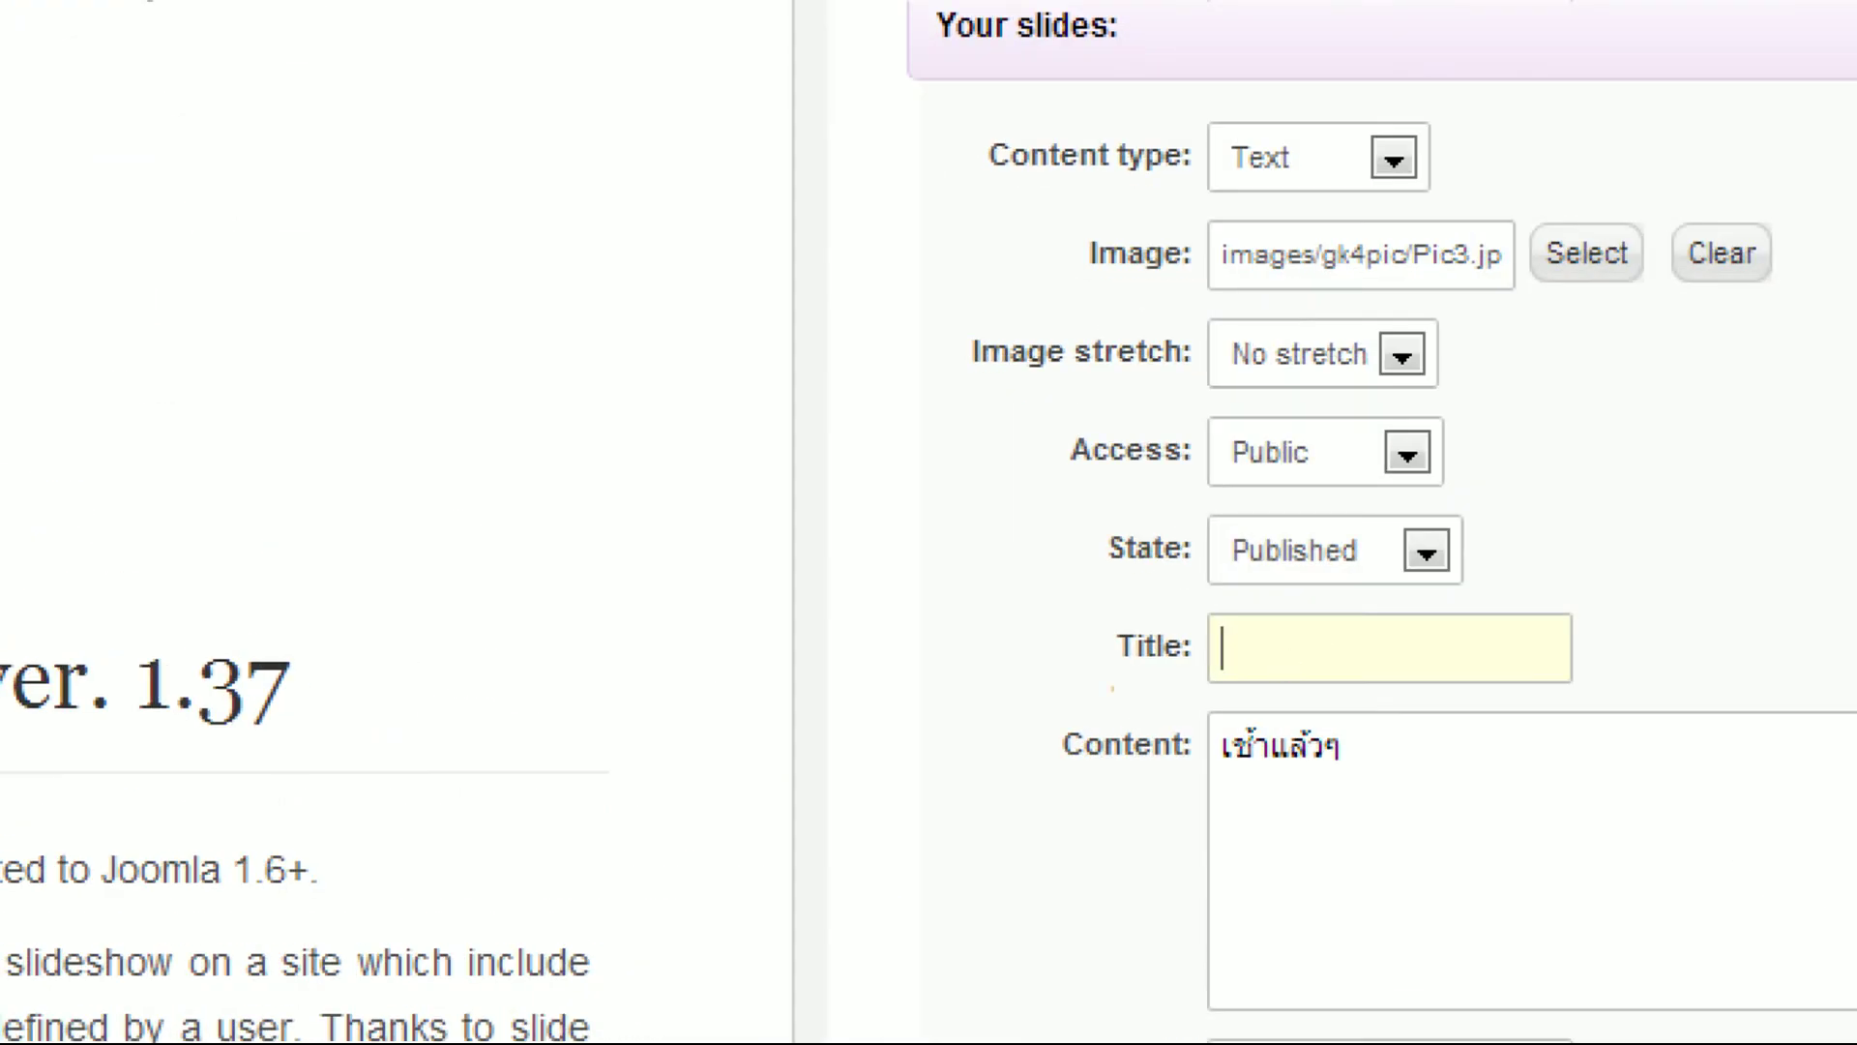
mouse_move(1205, 643)
left_mouse_down()
mouse_move(1234, 631)
mouse_move(1185, 675)
mouse_move(1079, 619)
left_mouse_up()
mouse_move(1064, 740)
left_mouse_down()
mouse_move(1078, 715)
mouse_move(1204, 749)
mouse_move(1093, 779)
mouse_move(1079, 721)
left_mouse_up()
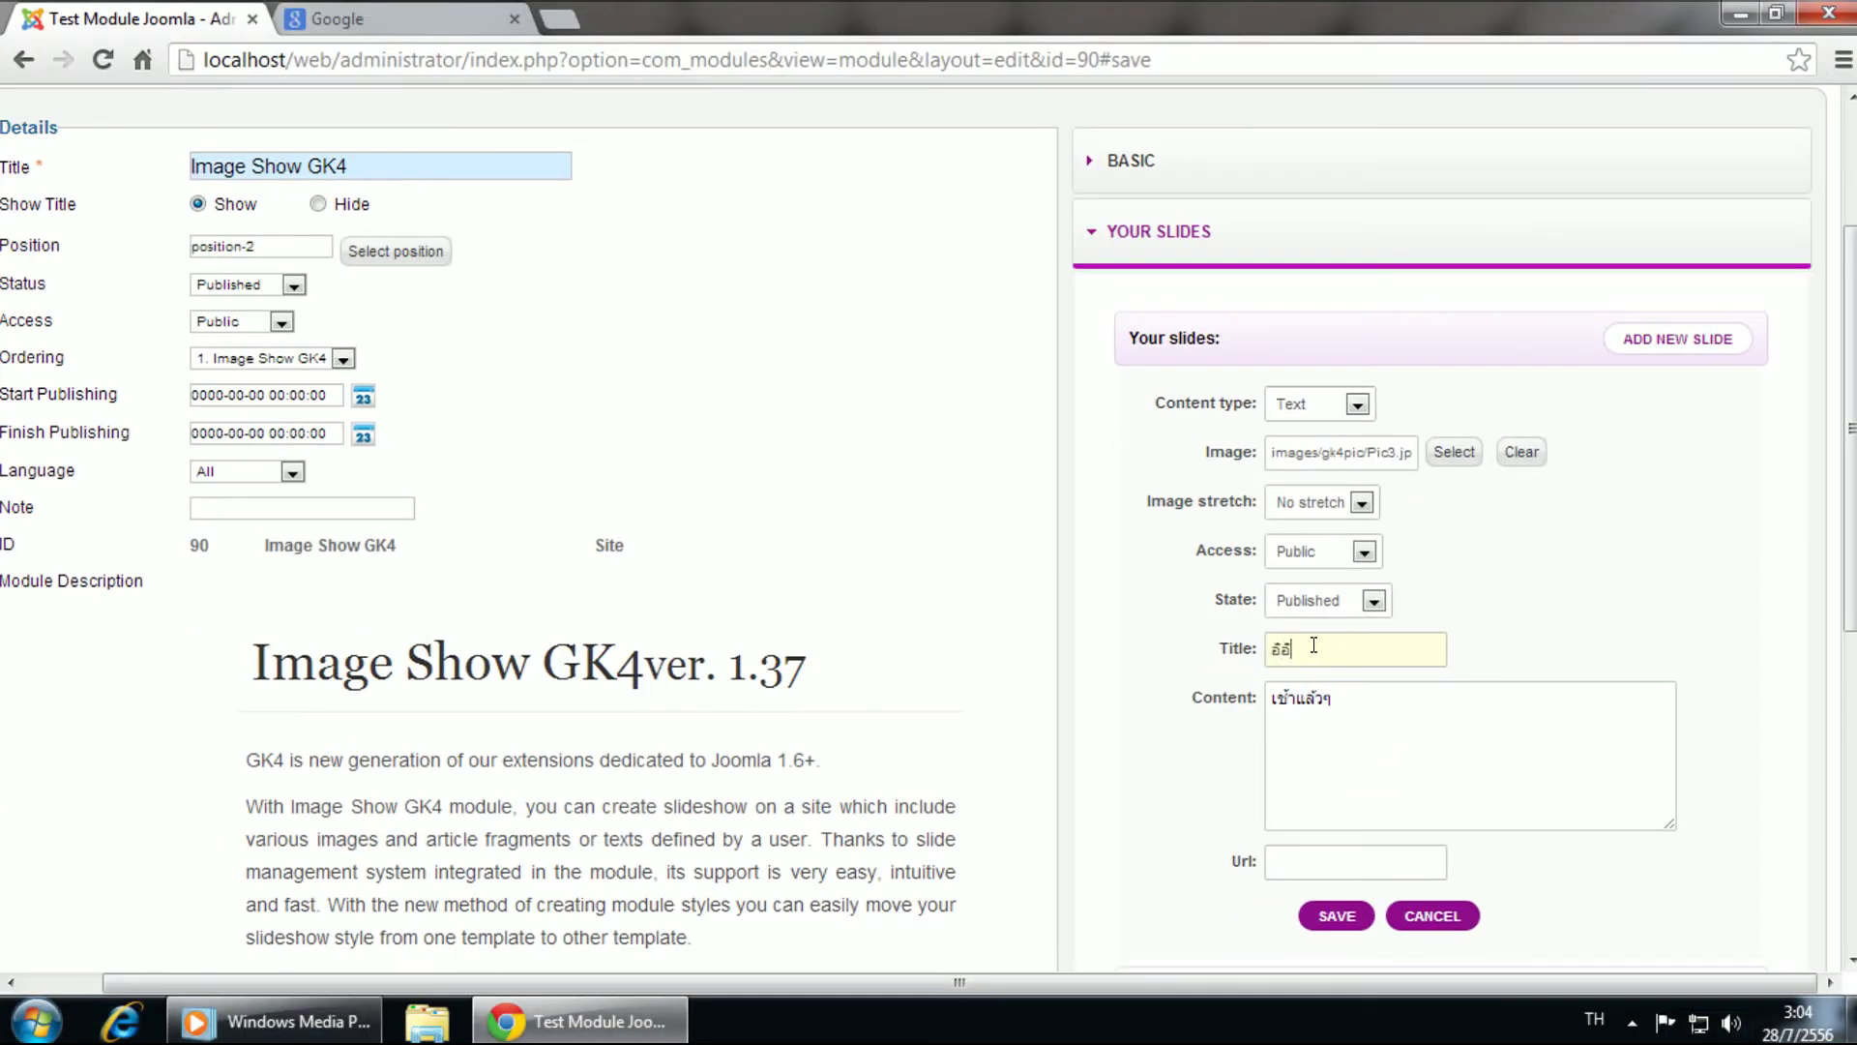
left_click_drag(1341, 700, 1269, 701)
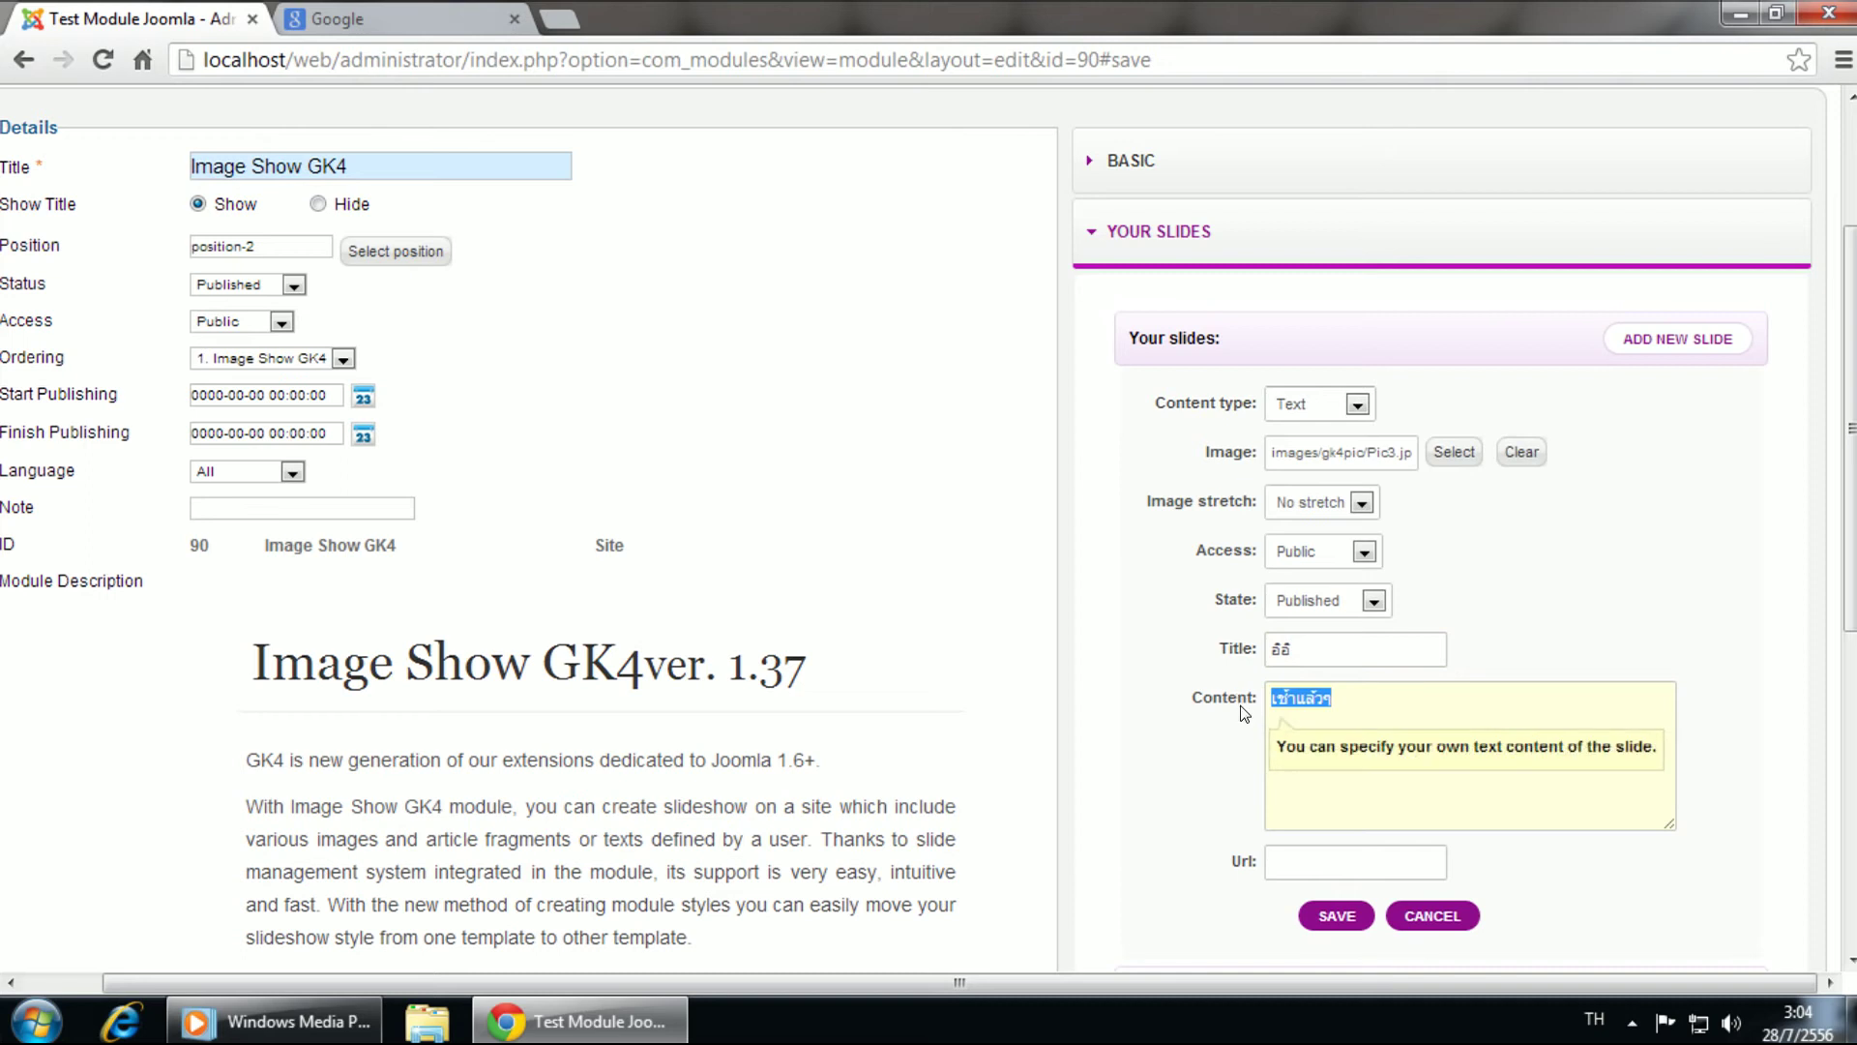
type("อยๆๆๆๆ")
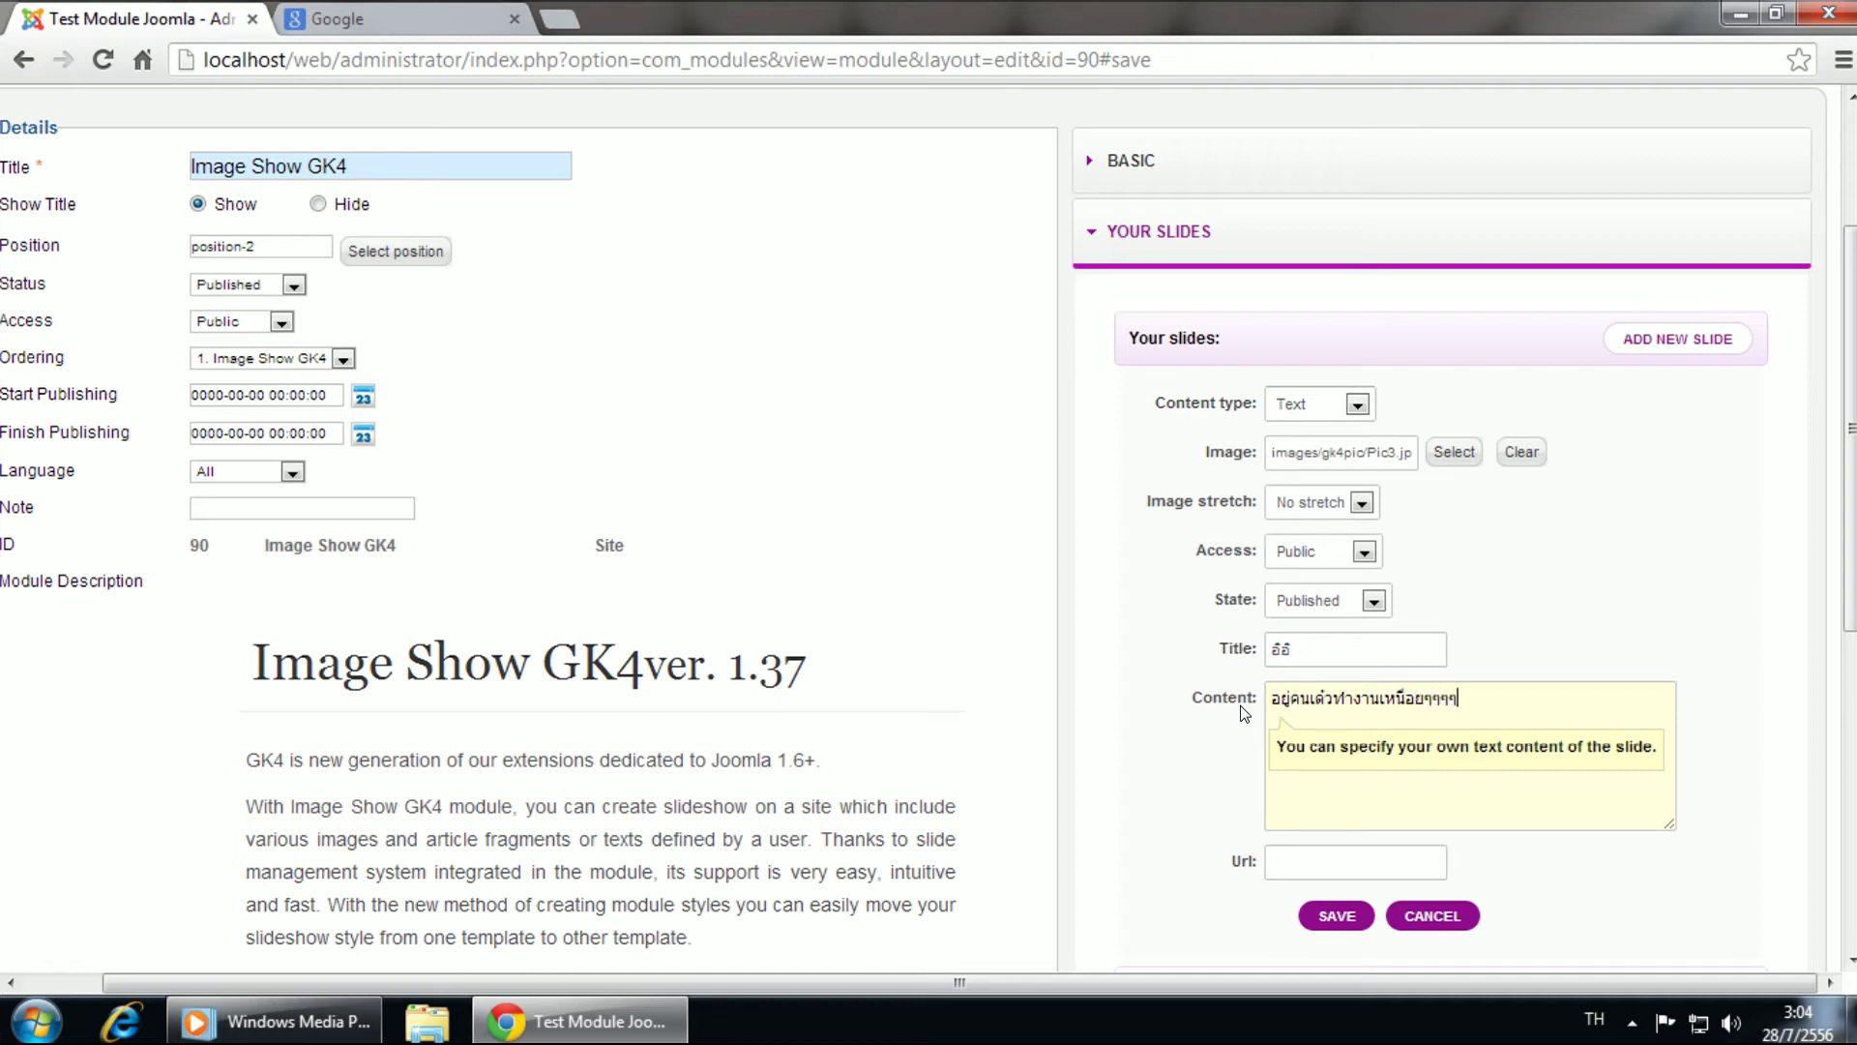
left_click(1118, 761)
scroll(1182, 709, "down", 2)
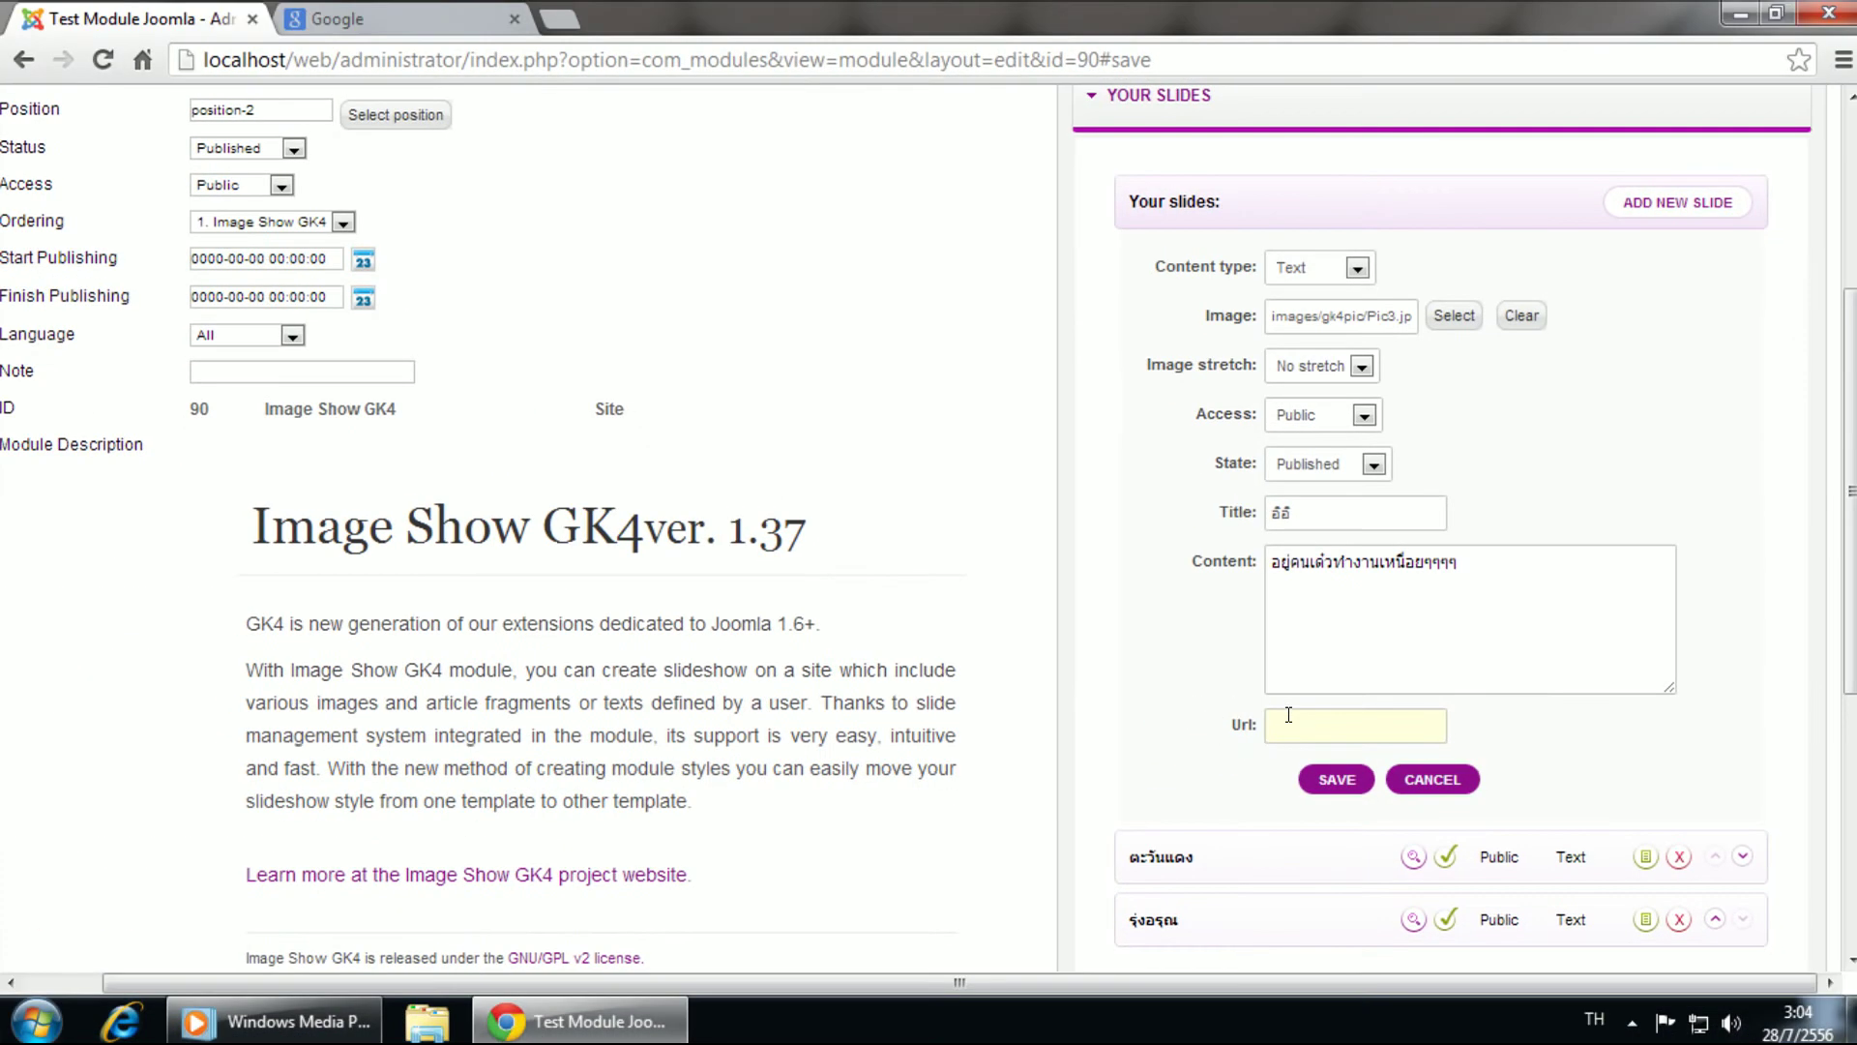
type("https://www.google.co.th/")
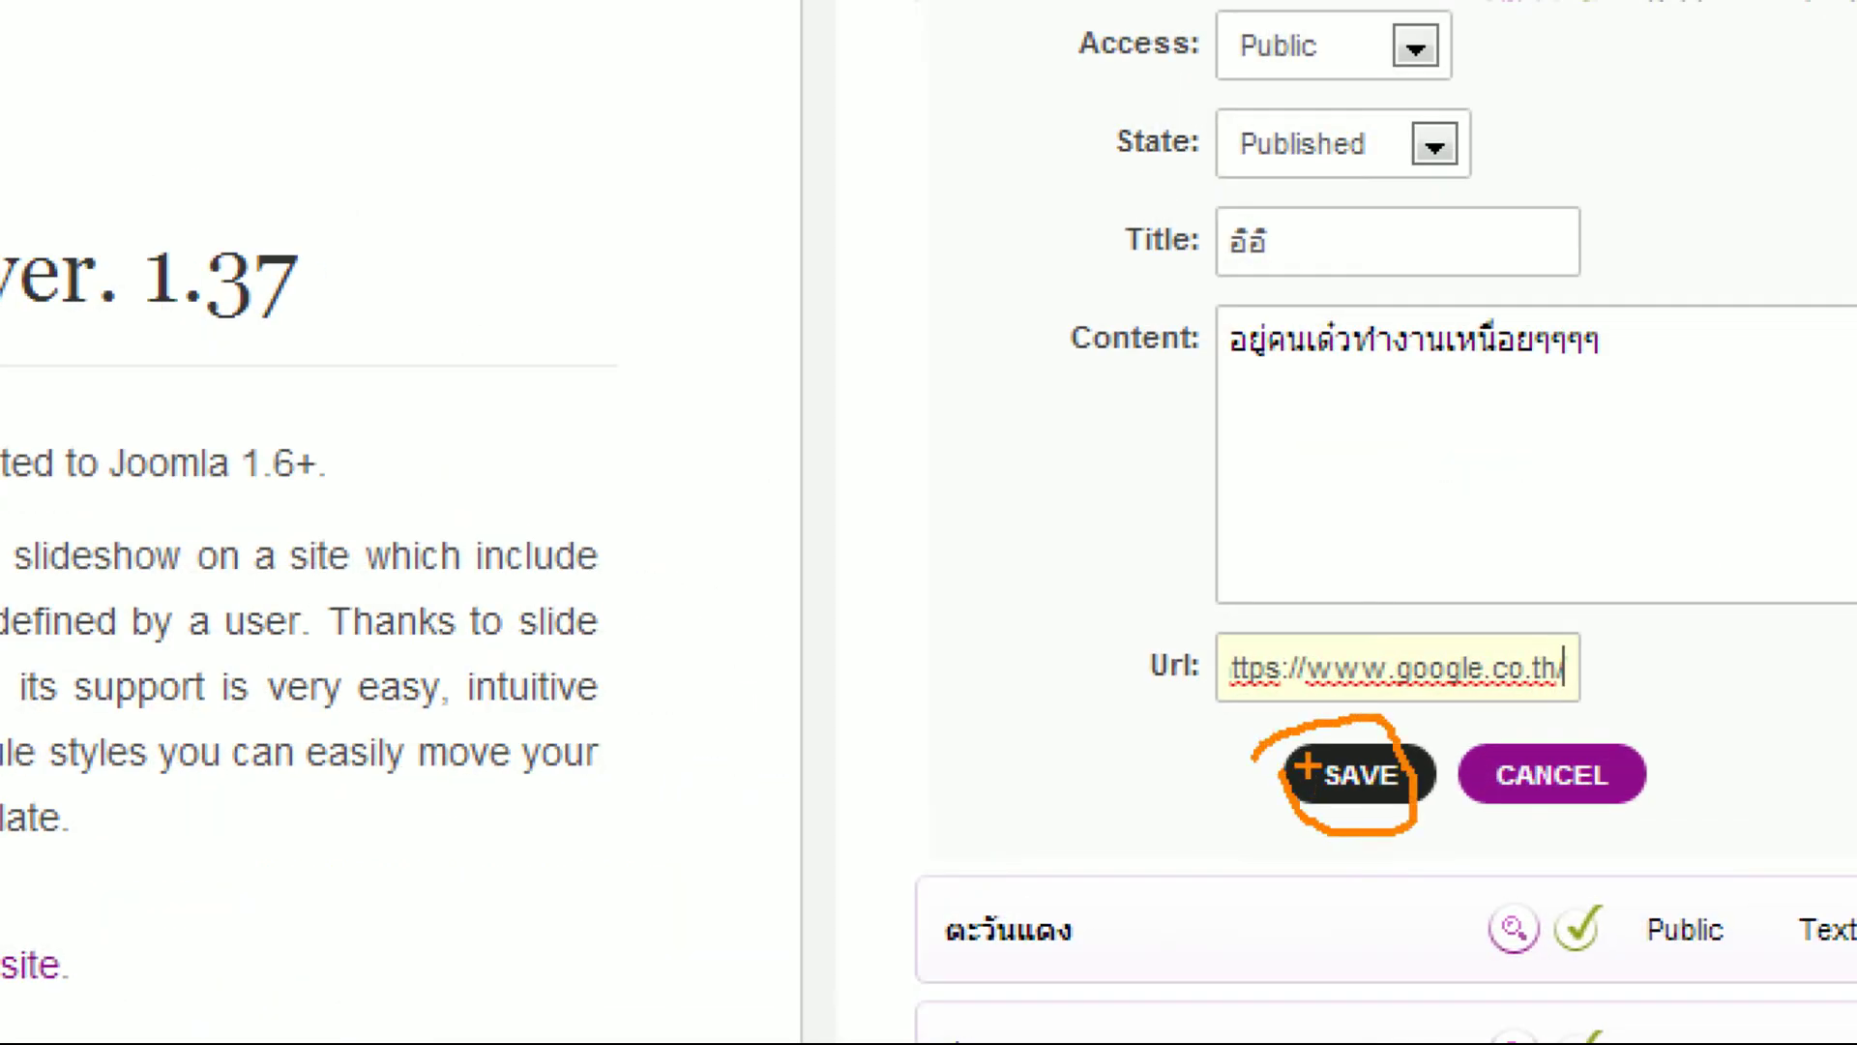
left_click(1346, 785)
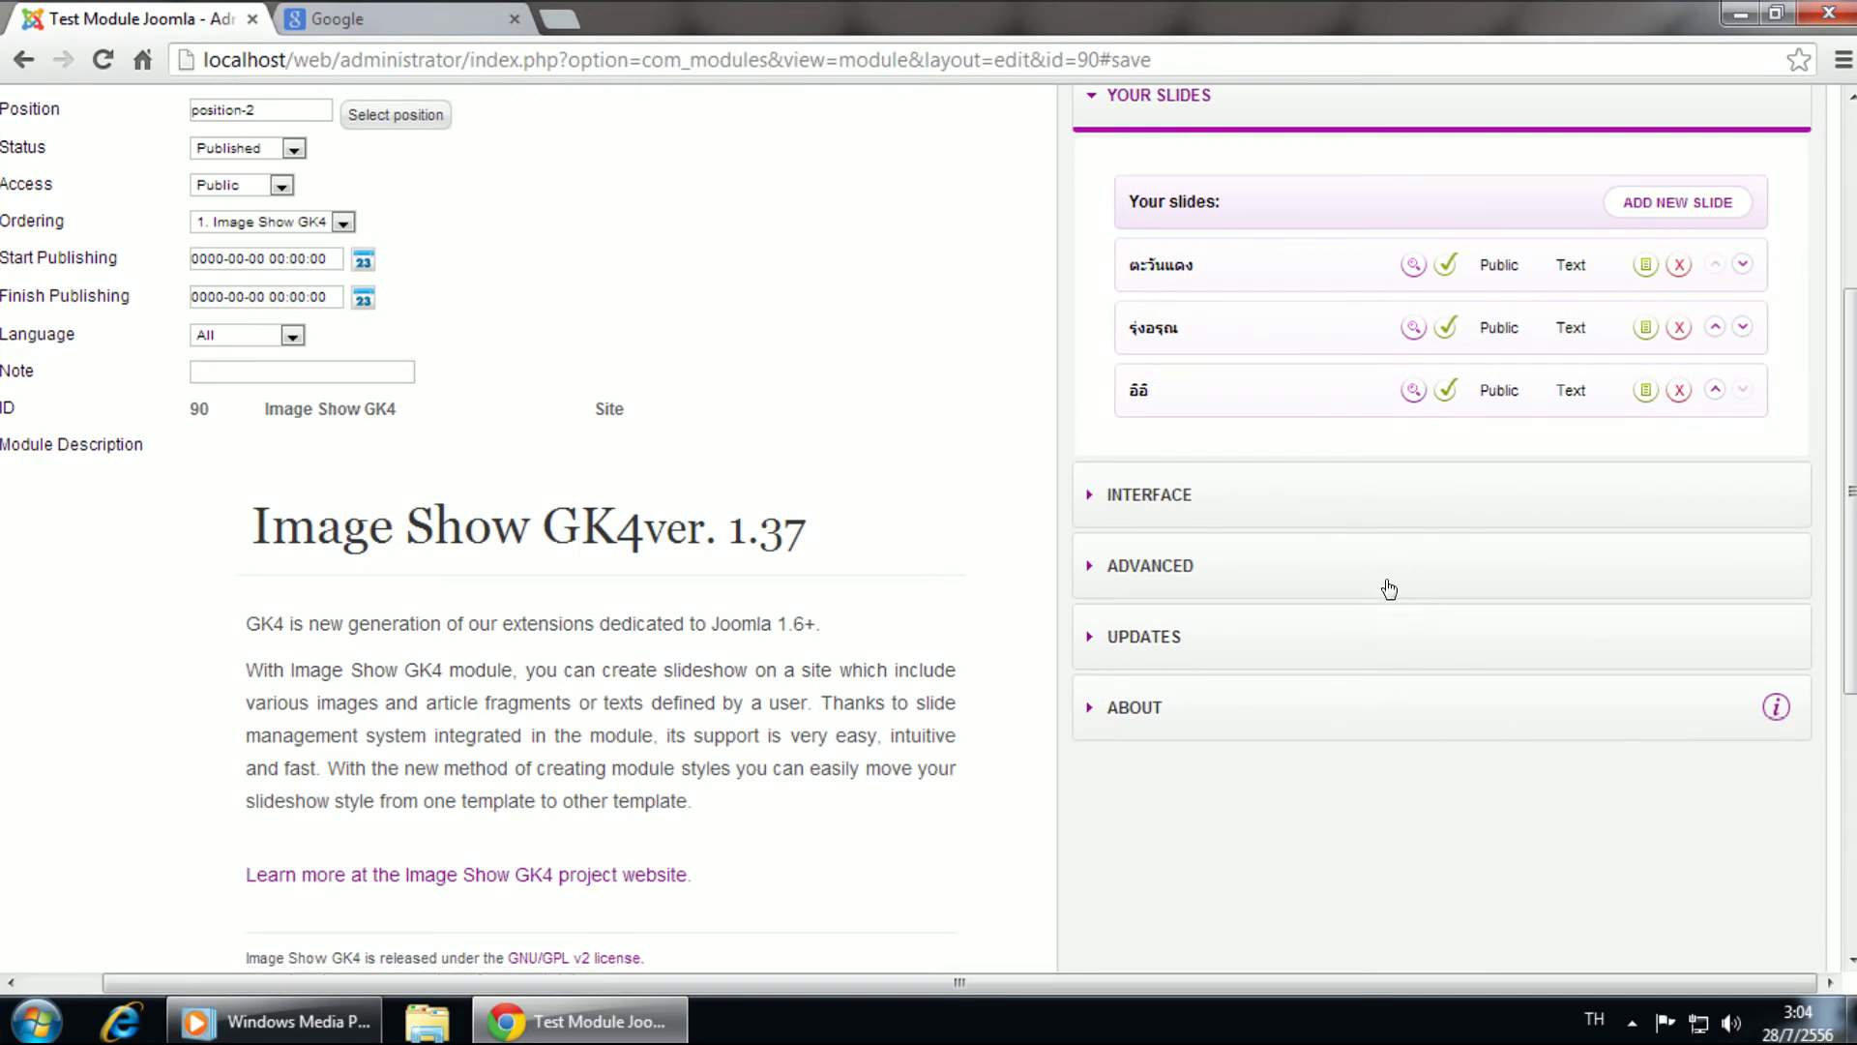
Step: In the module's Interface settings, set the image width to 1024 px and the image height to 450 px
left_click(1164, 494)
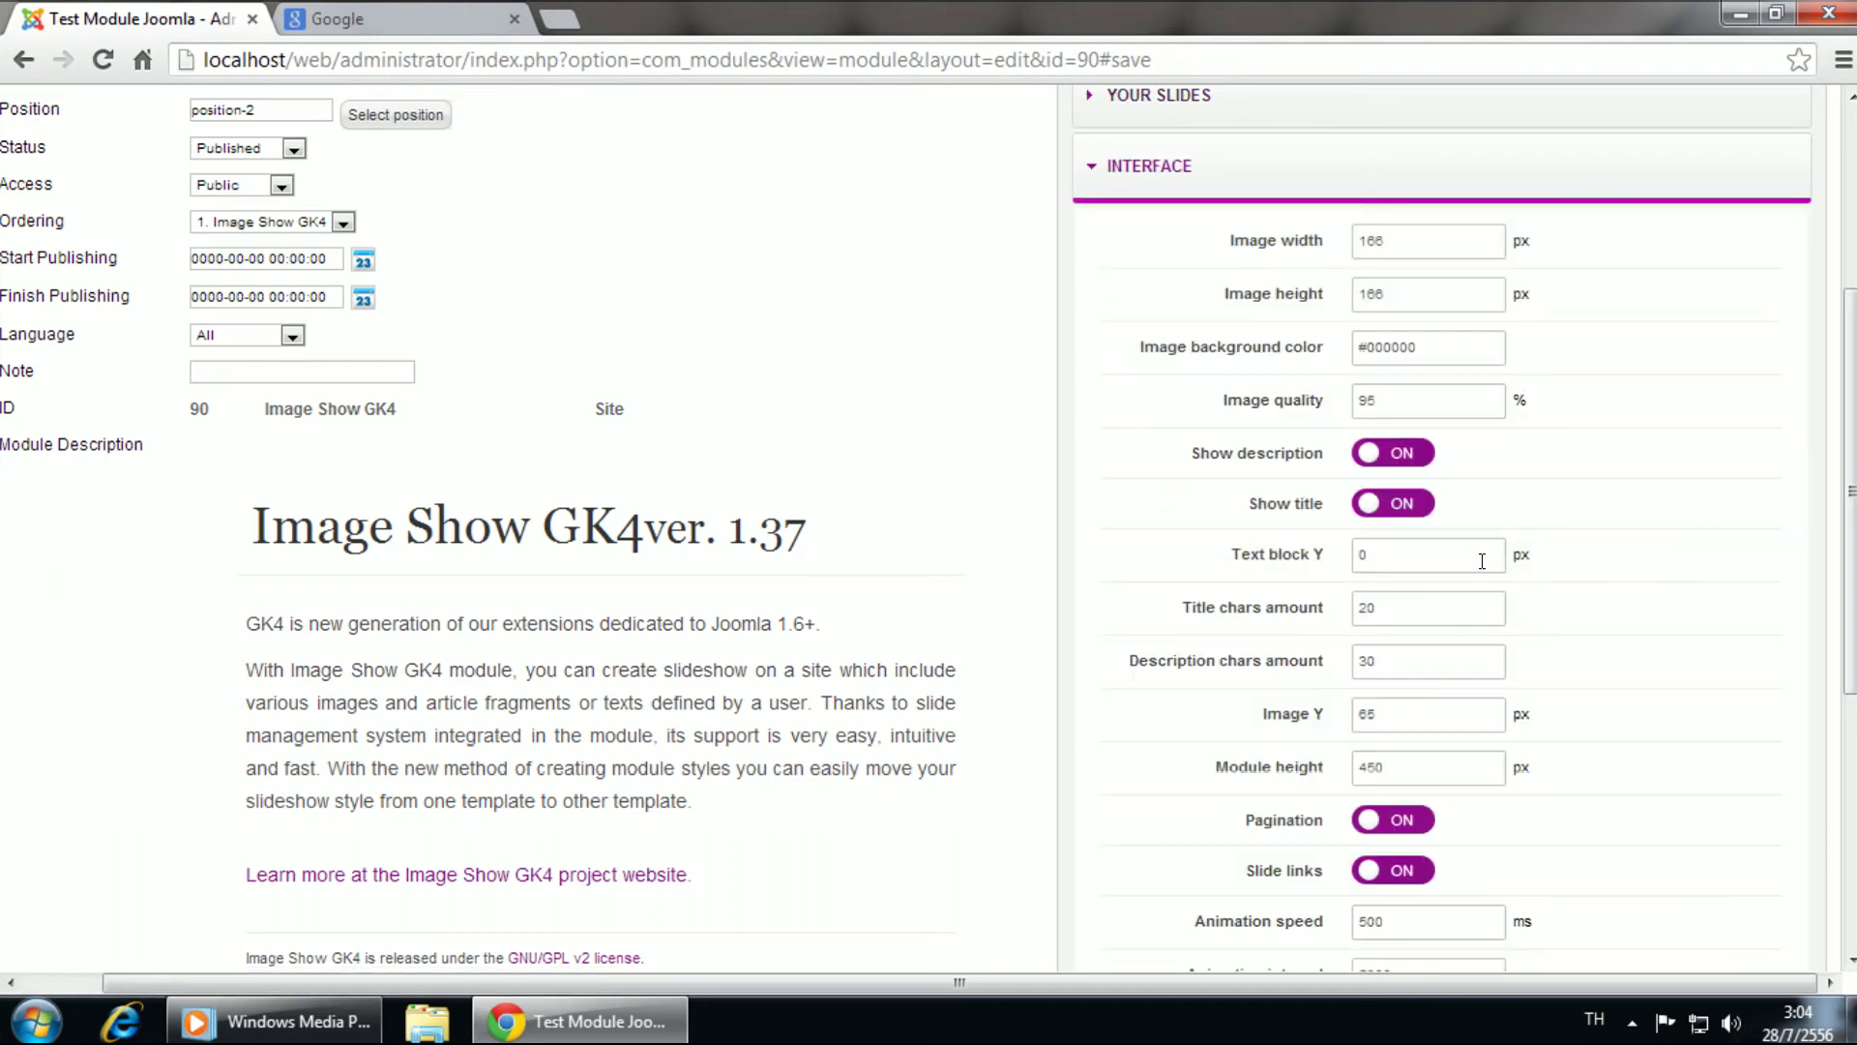
scroll(1495, 546, "up", 1)
scroll(1495, 552, "down", 1)
scroll(1502, 561, "up", 1)
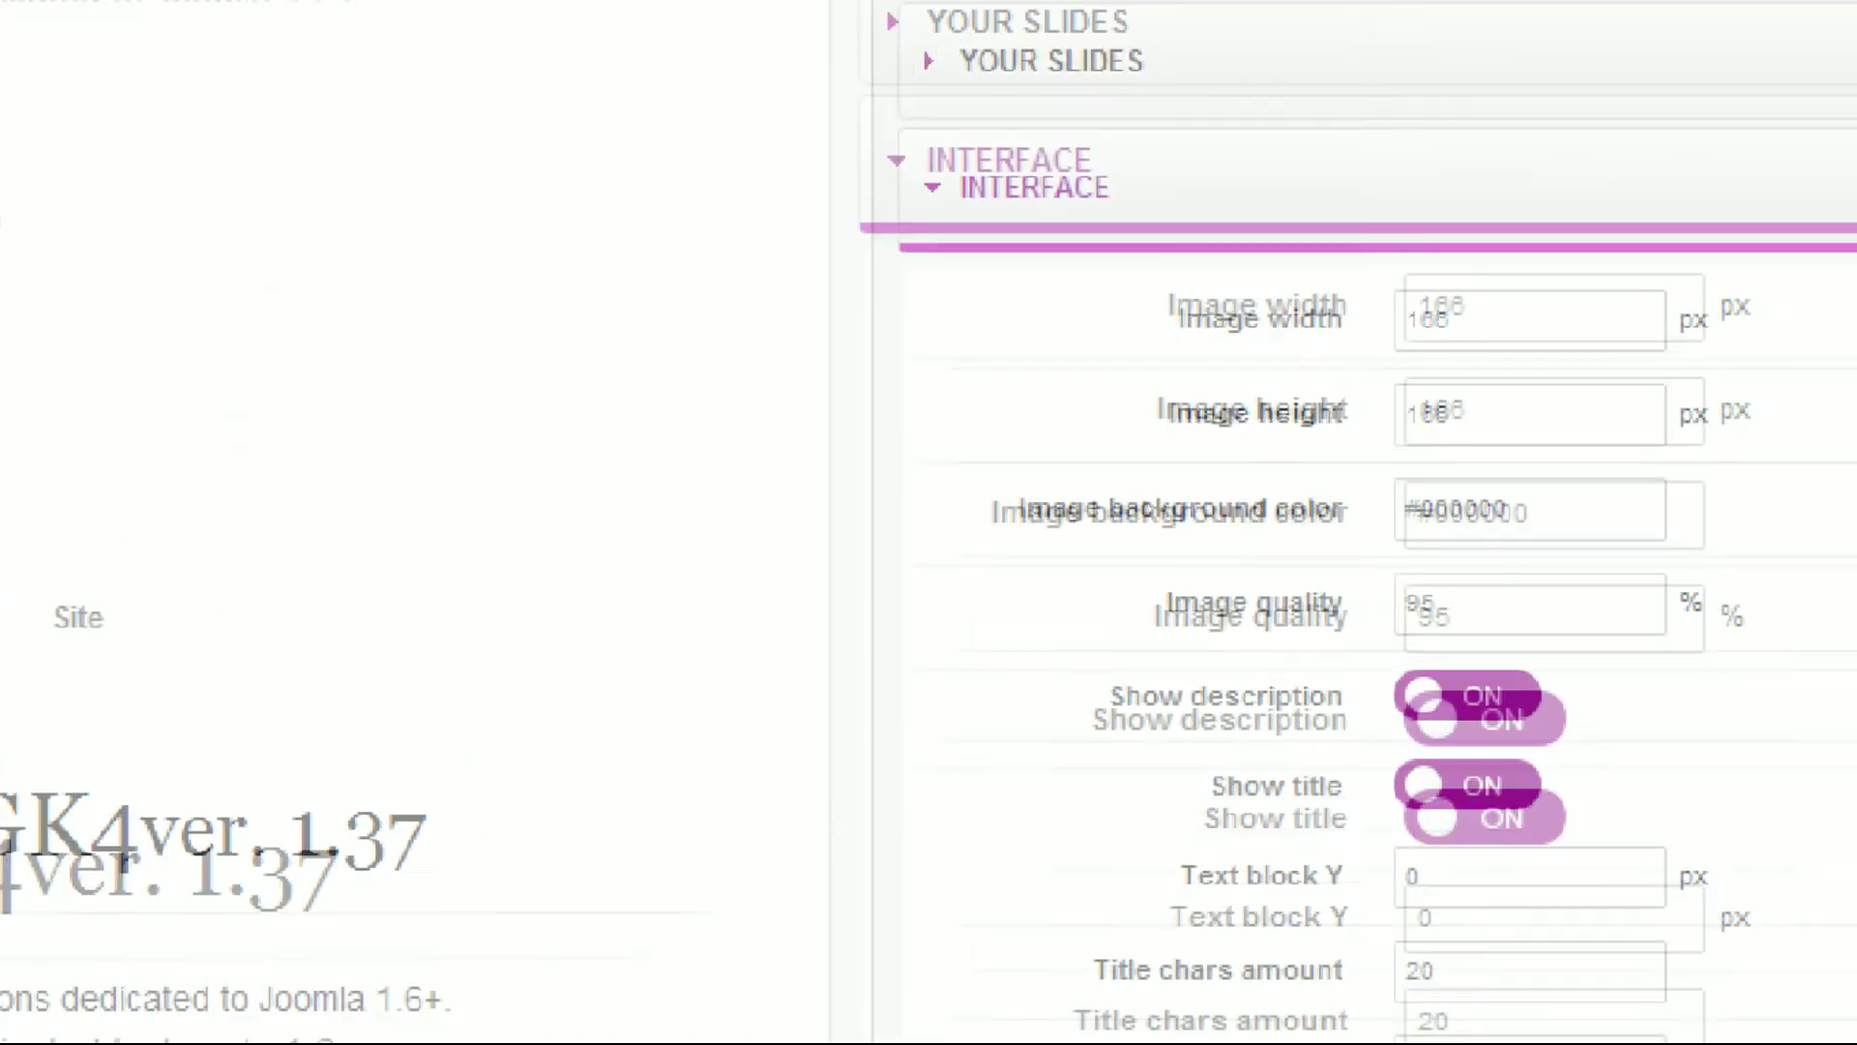
left_click_drag(1161, 336, 1372, 338)
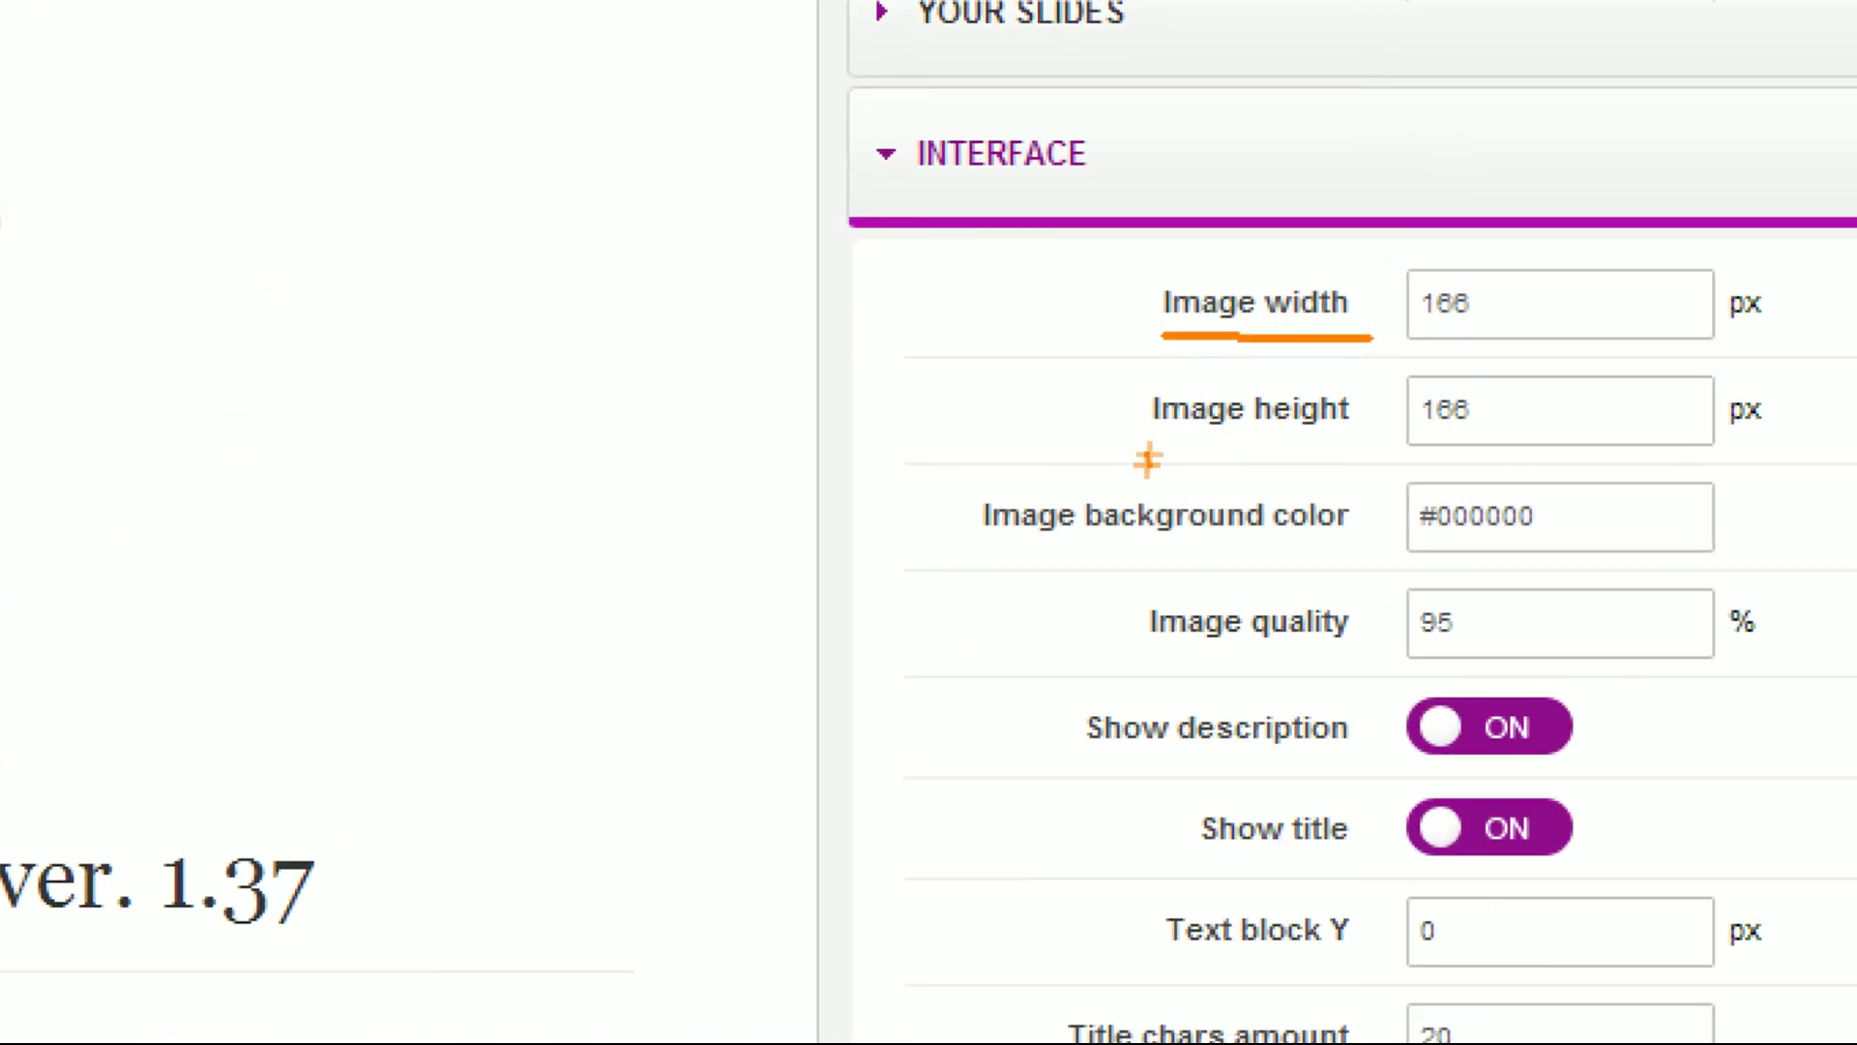
left_click_drag(1148, 447, 1364, 435)
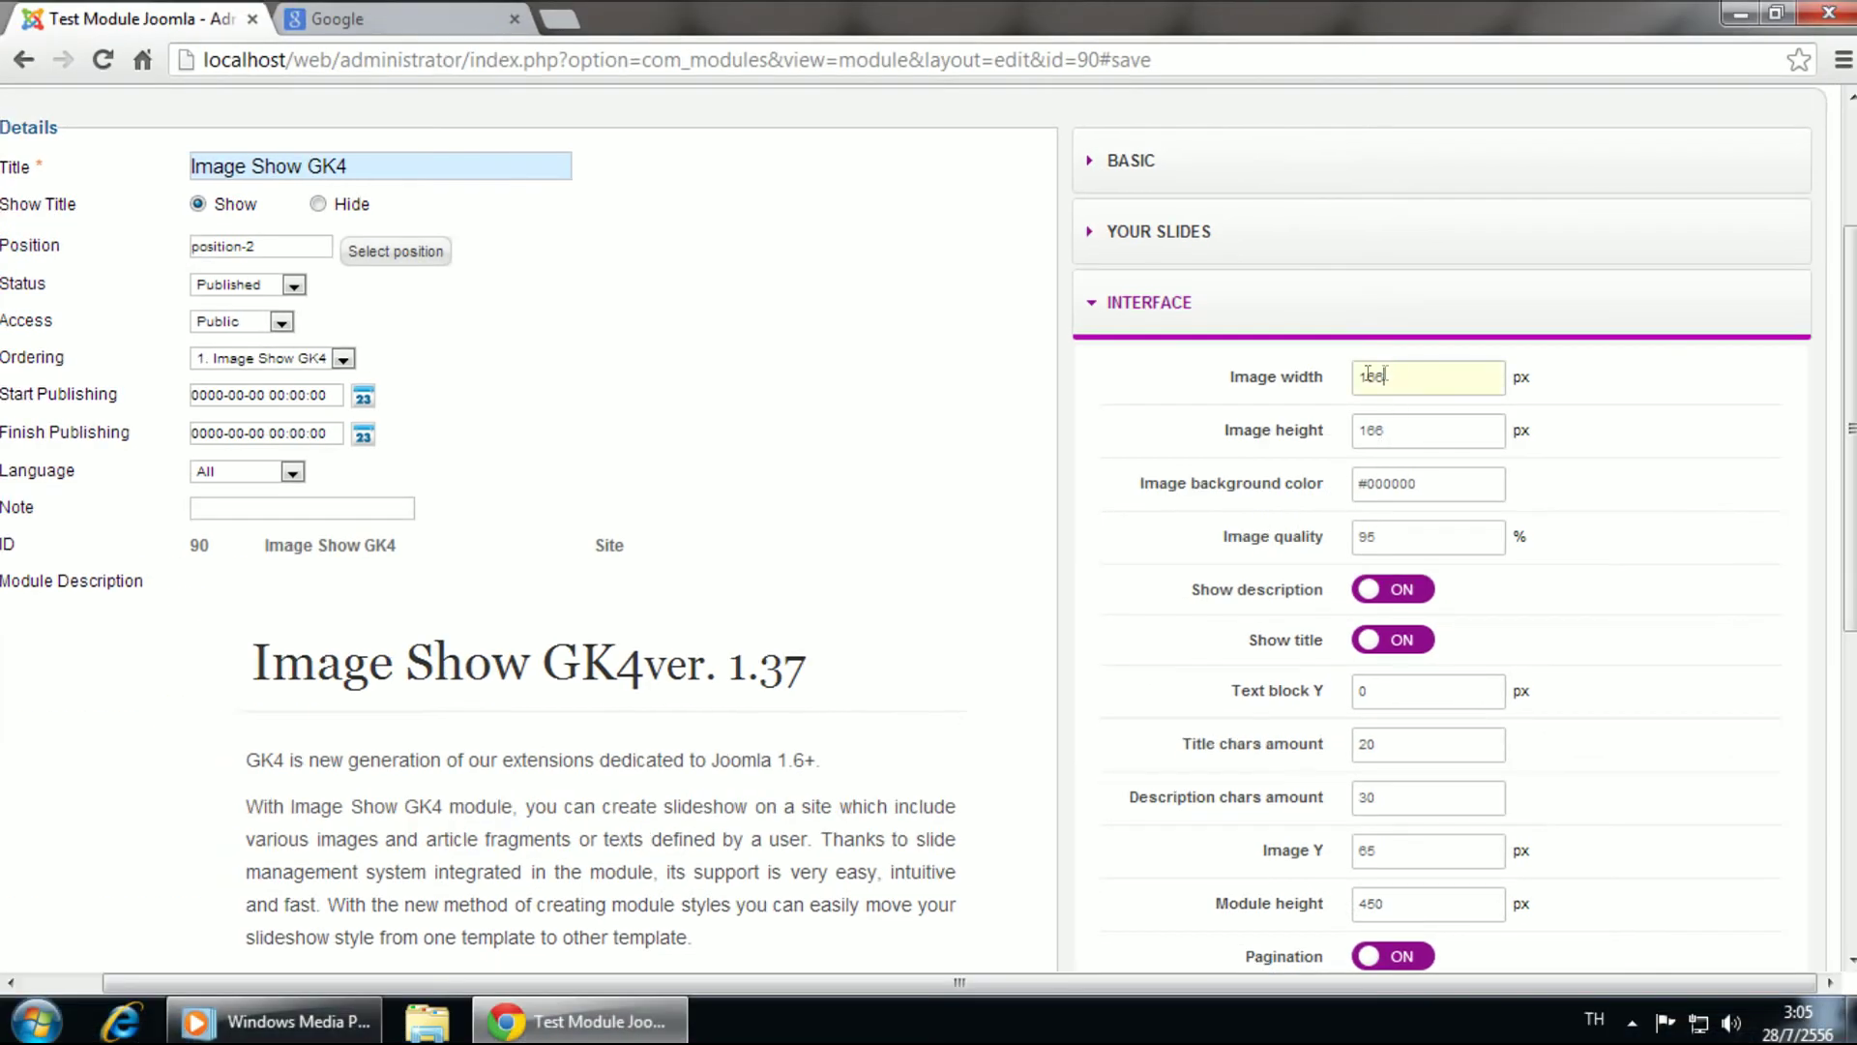
double_click(1369, 375)
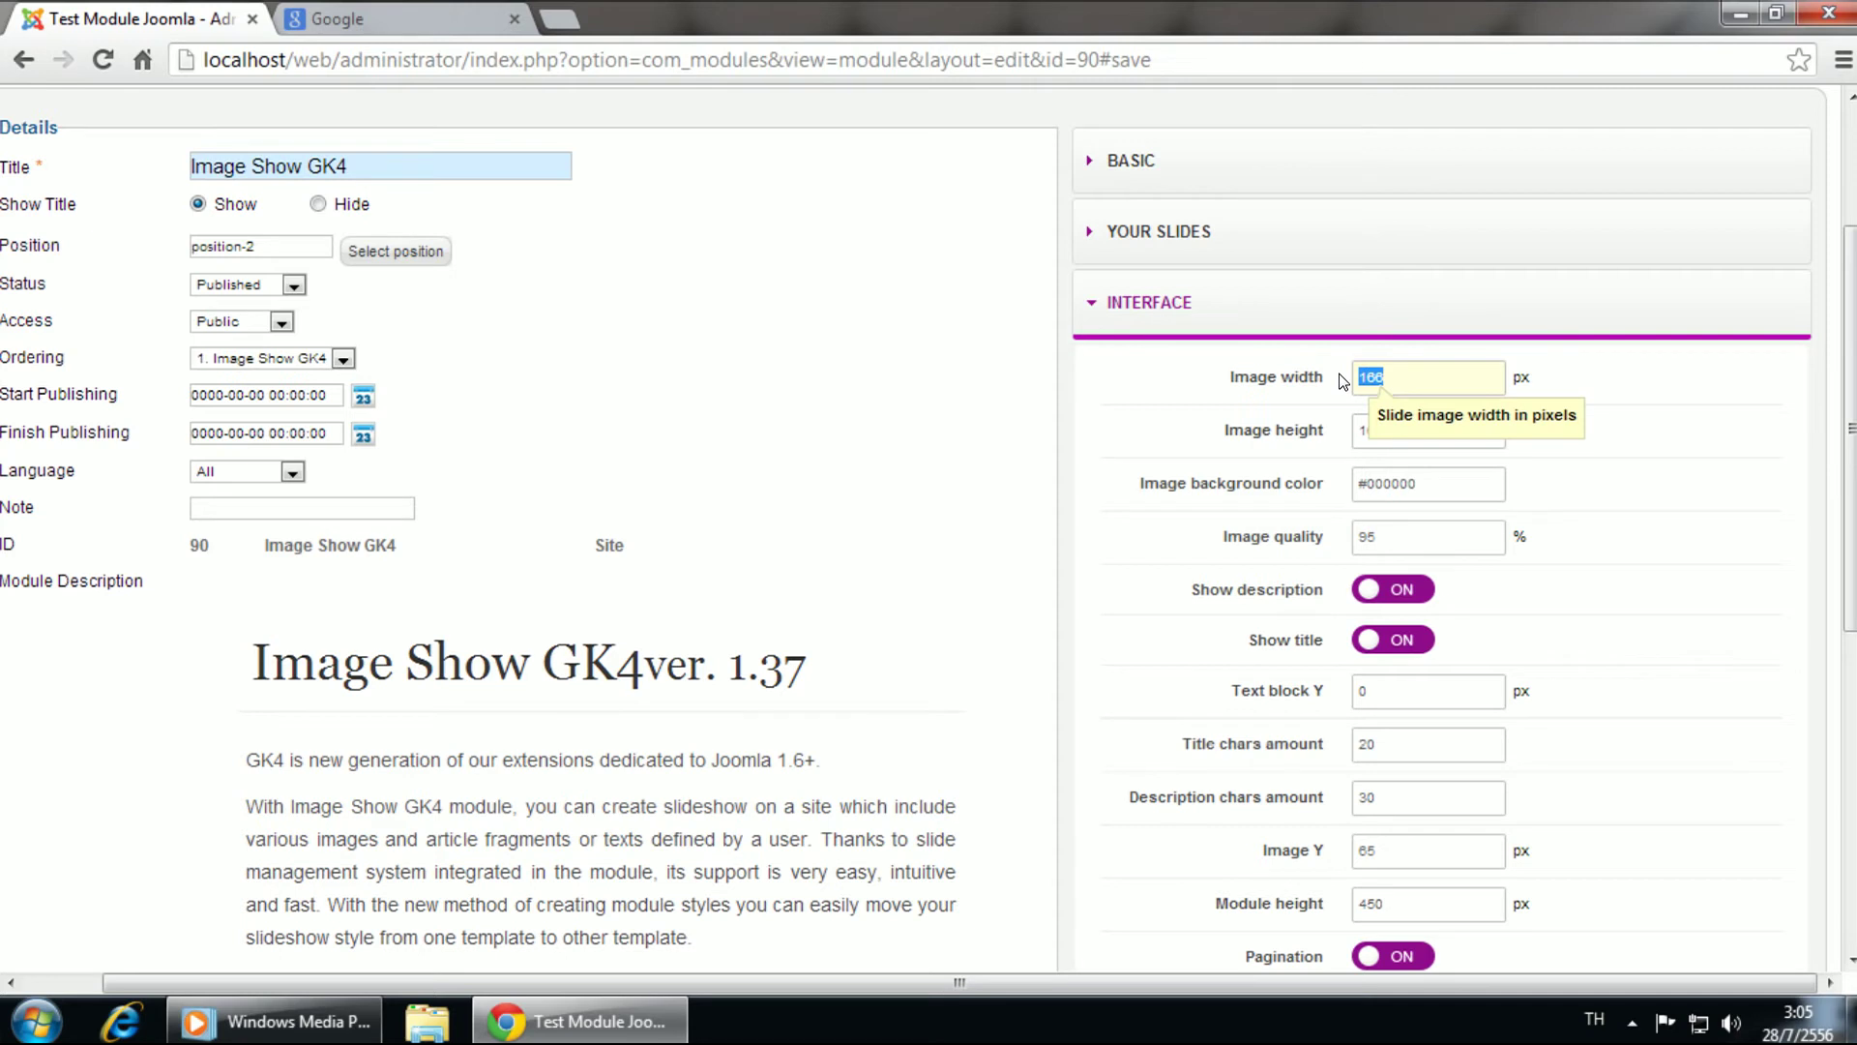
type("1024")
double_click(1398, 430)
type("450")
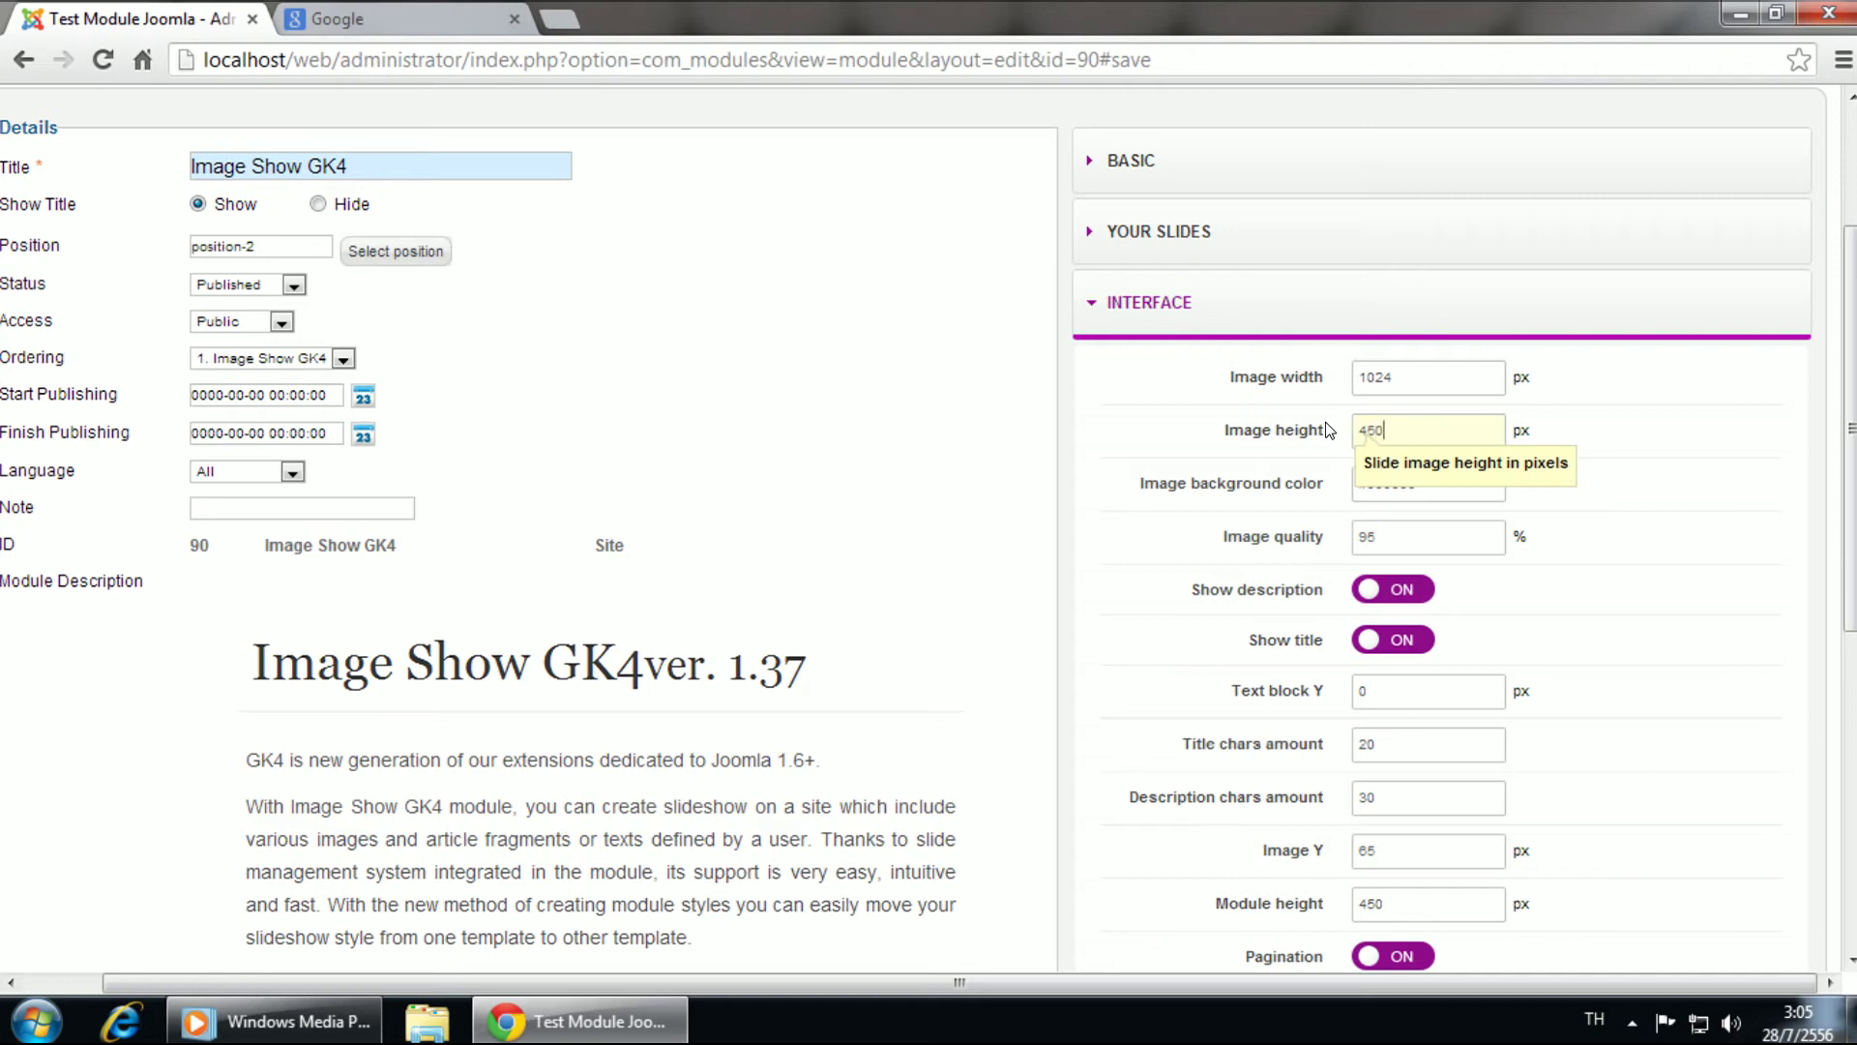
Step: Set the slideshow's image quality to 100 %
scroll(1604, 471, "down", 1)
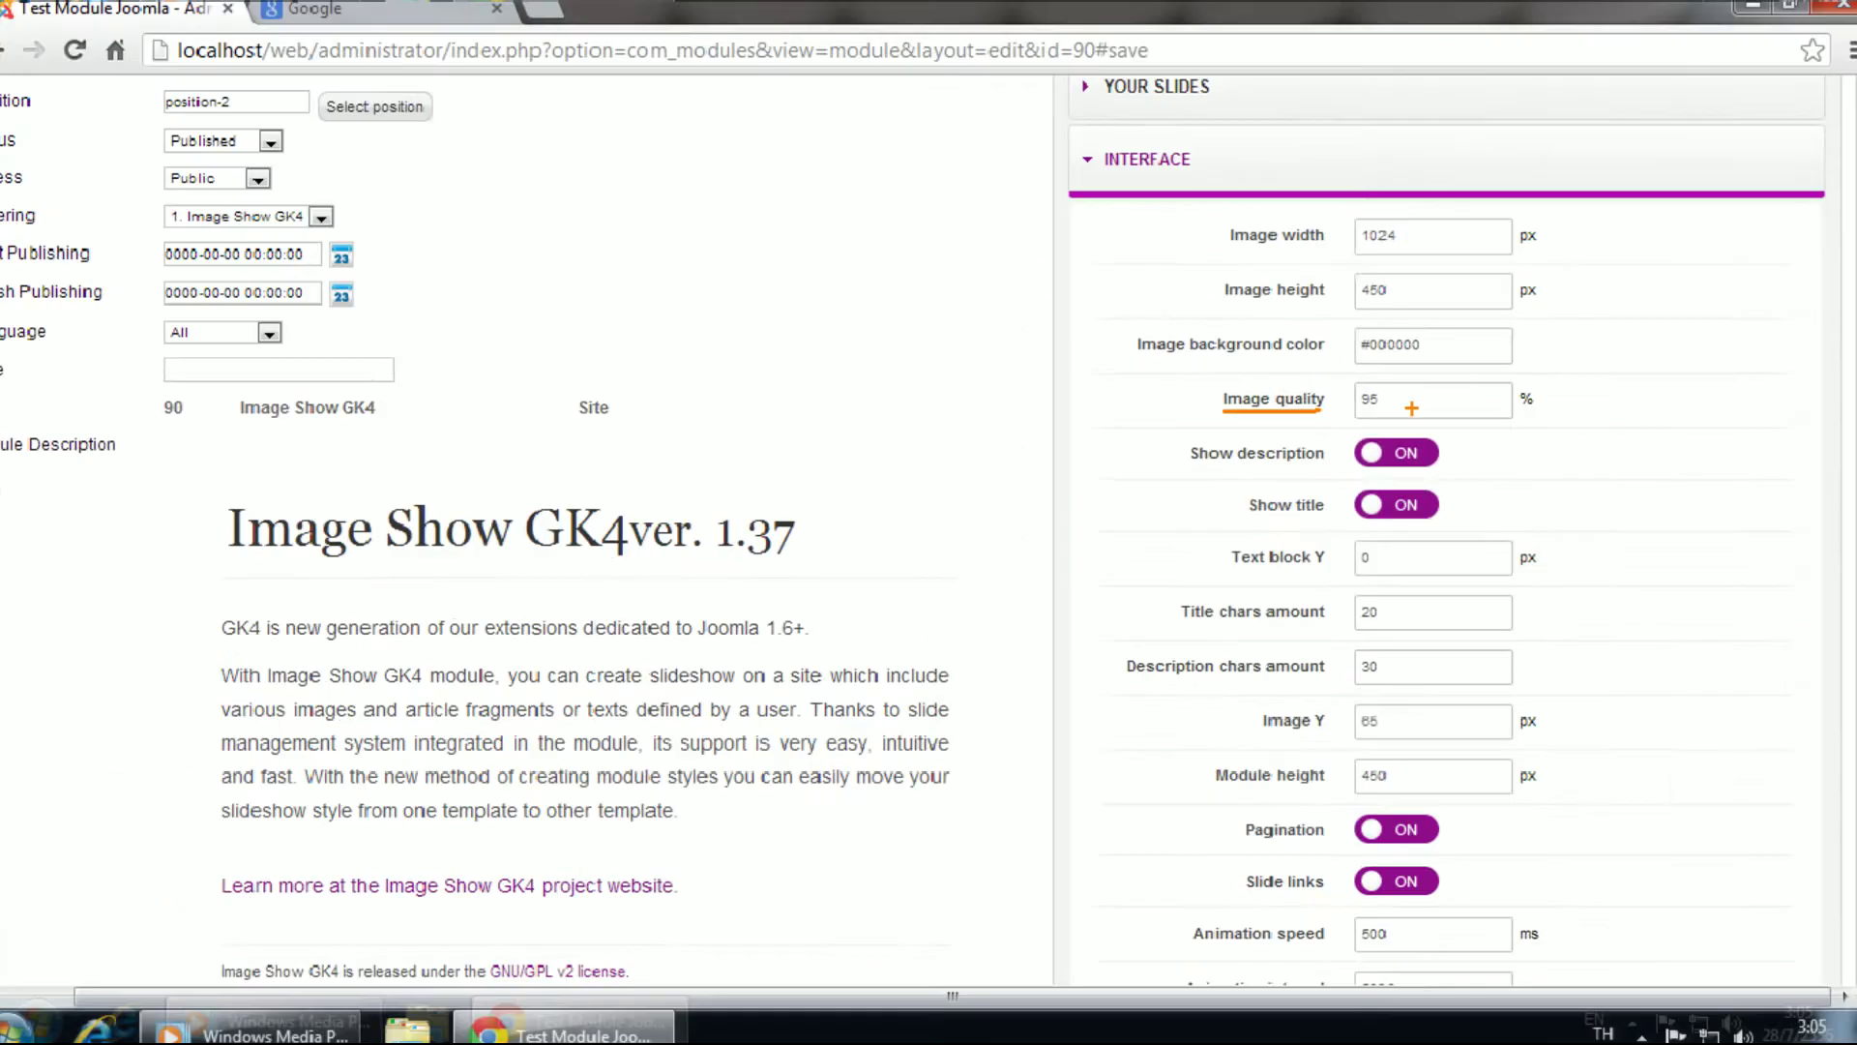
left_click_drag(1534, 367, 1399, 366)
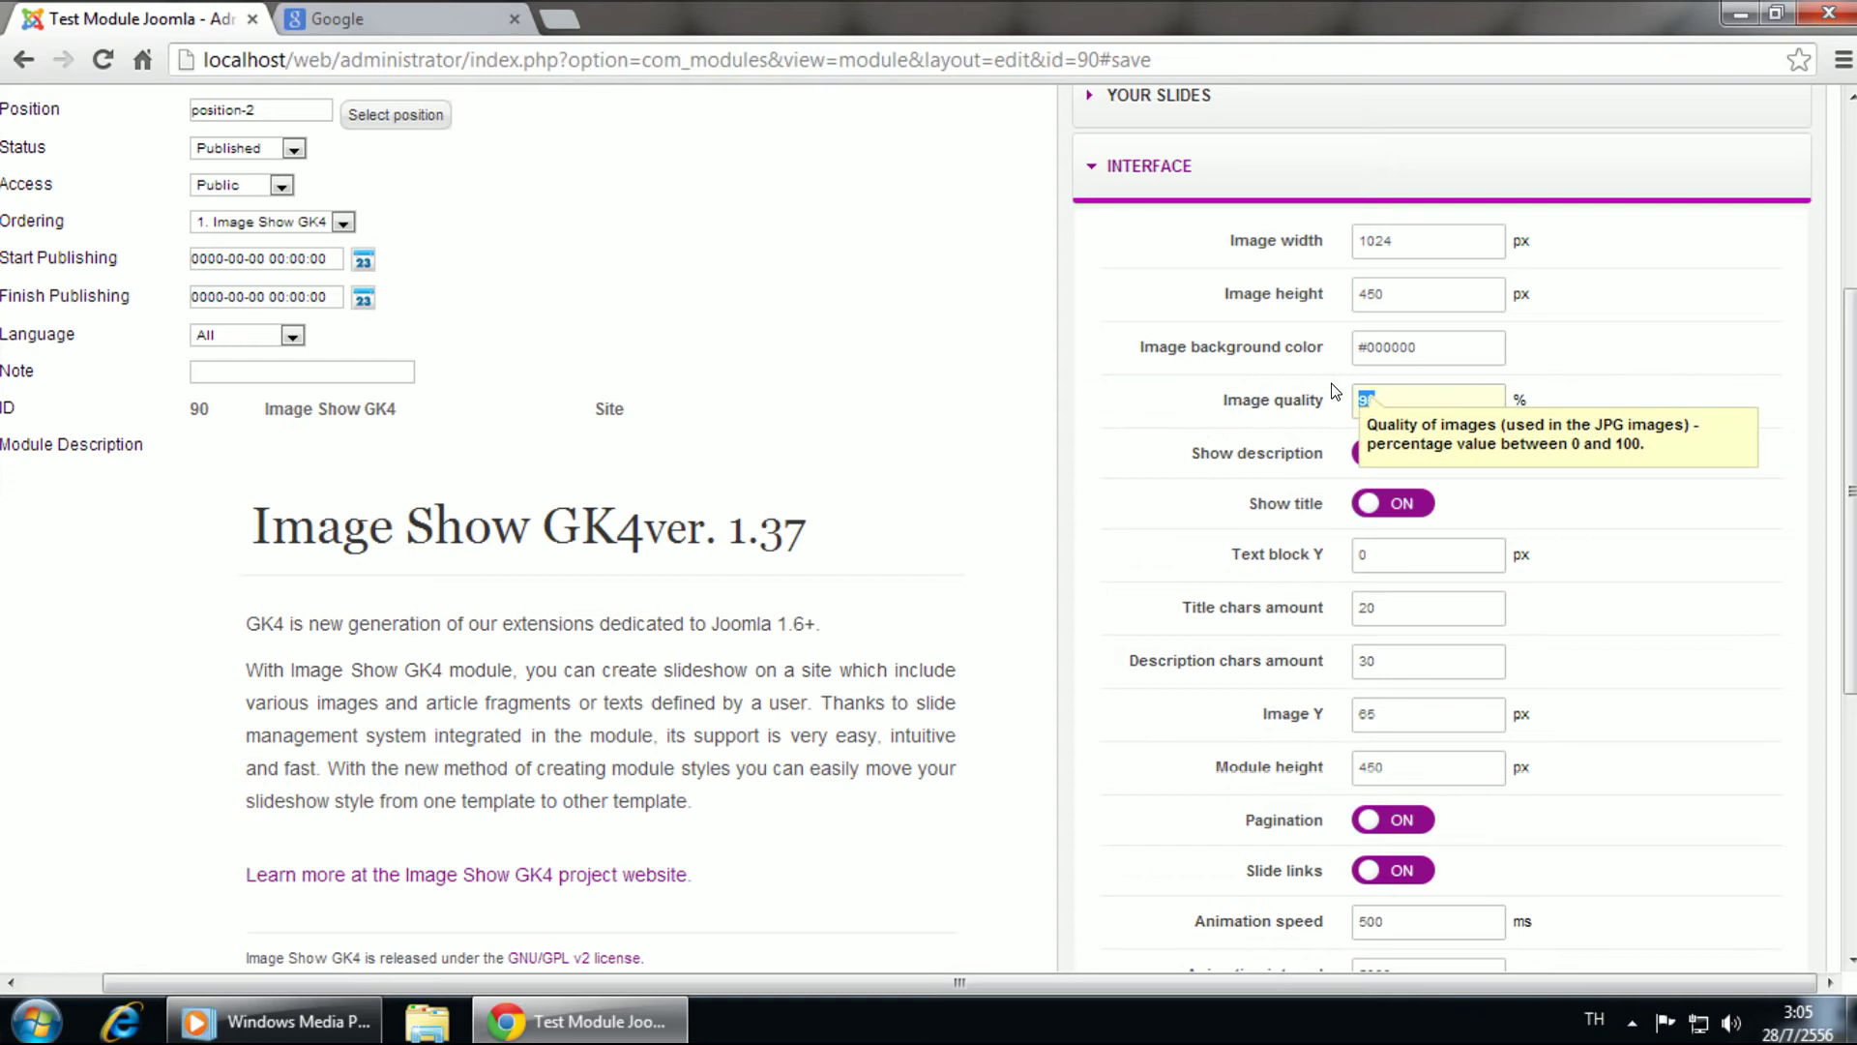
type("100")
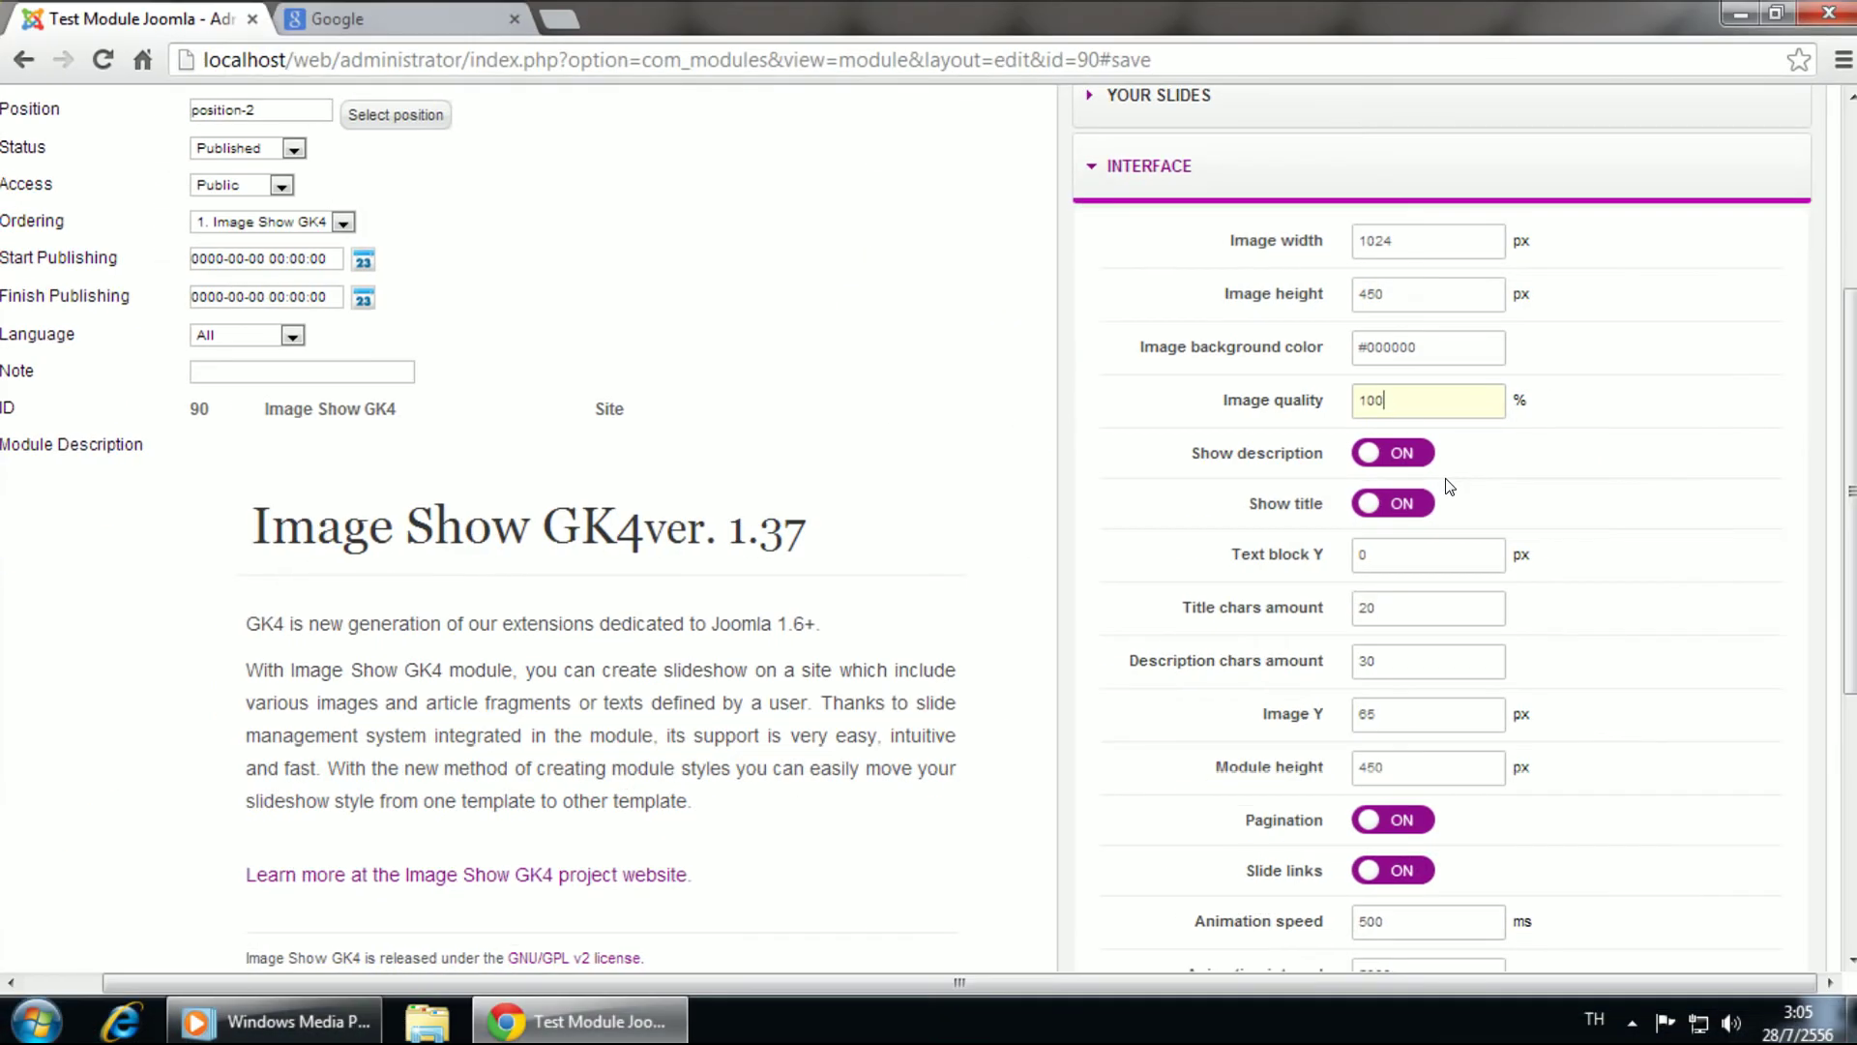
Step: Compare the Module height setting with the image height in the Interface settings
scroll(1540, 474, "down", 3)
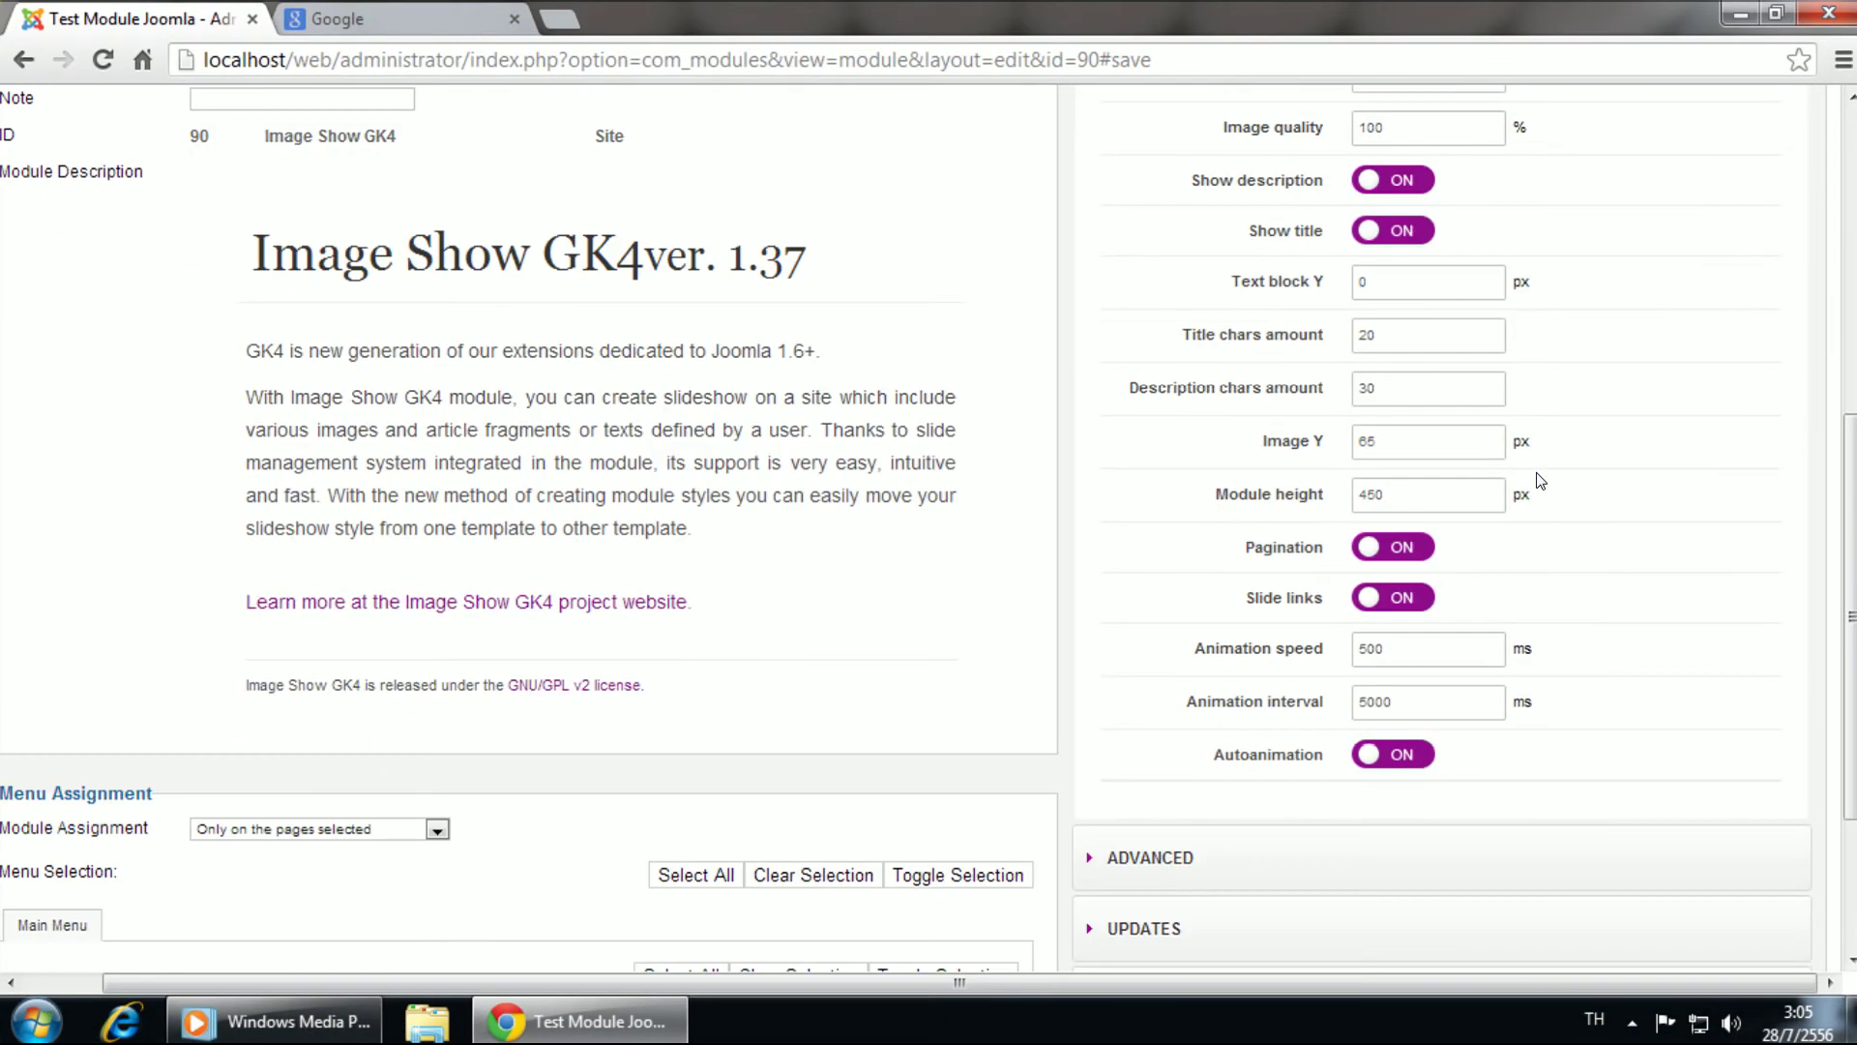
mouse_move(1279, 515)
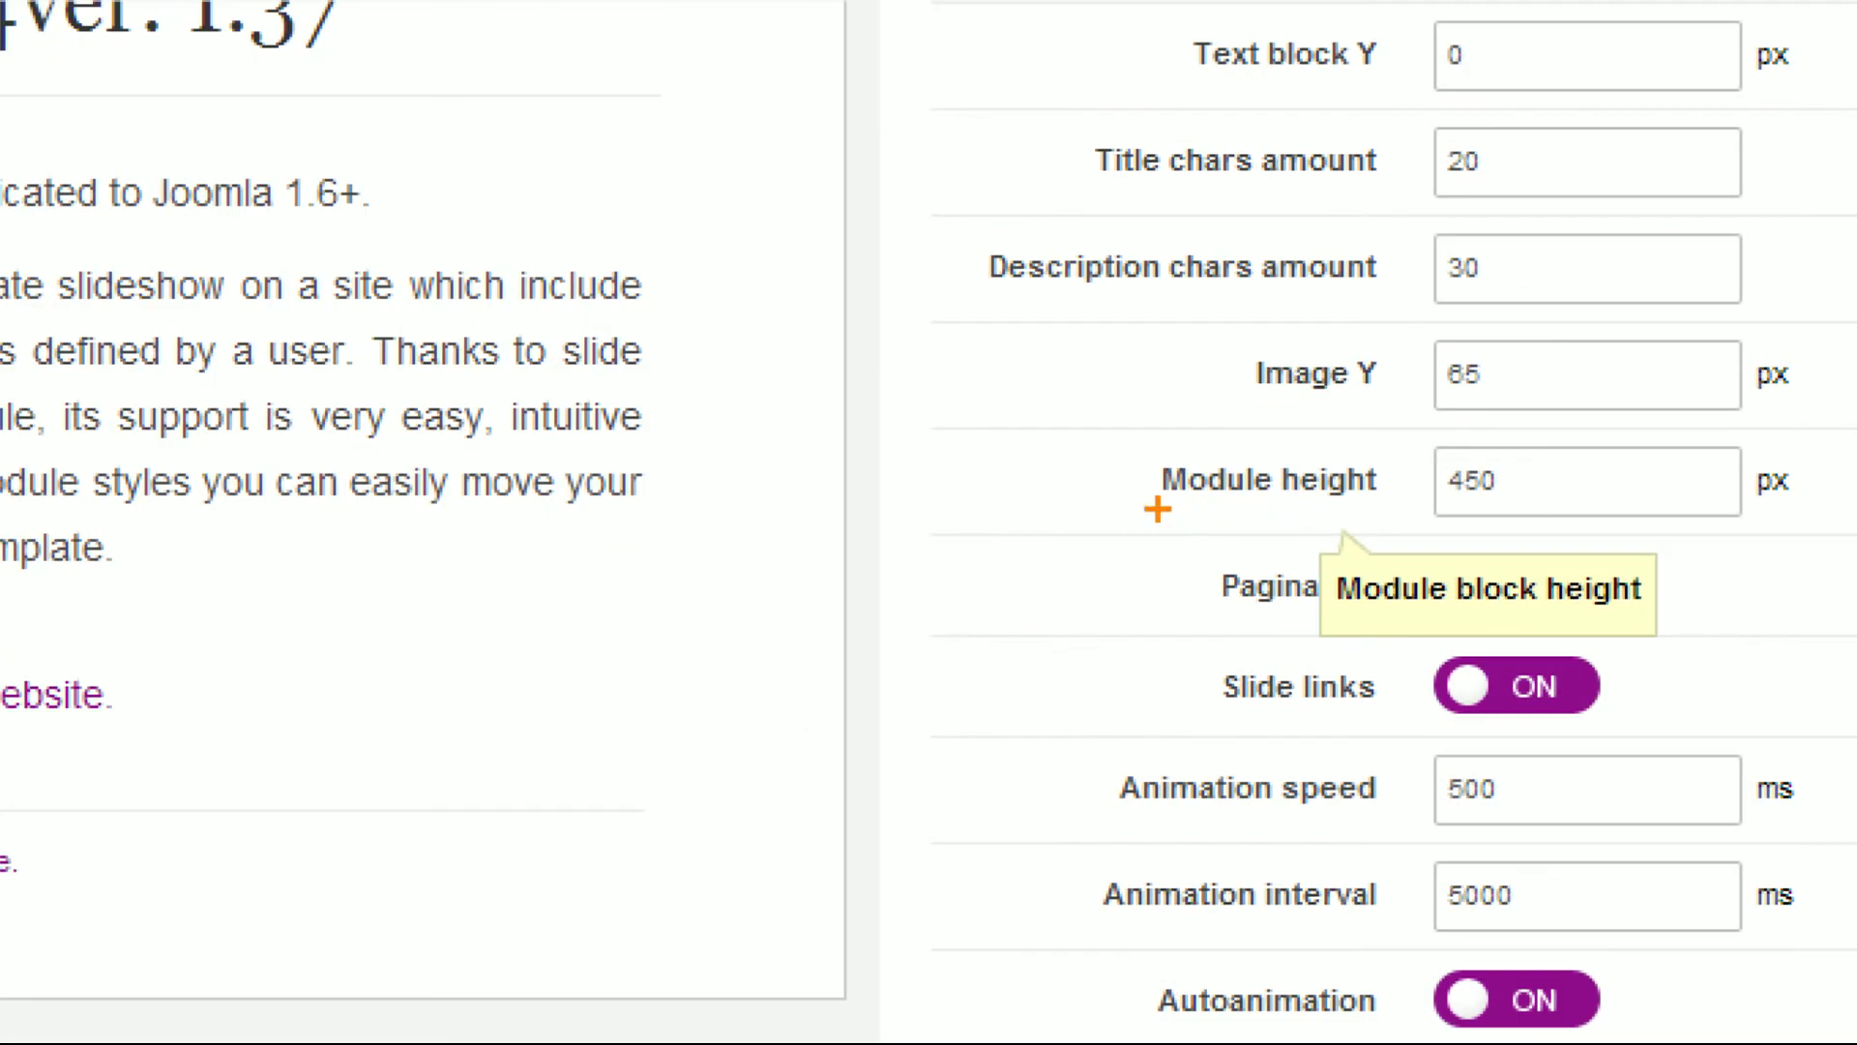
left_click_drag(1158, 510, 1373, 505)
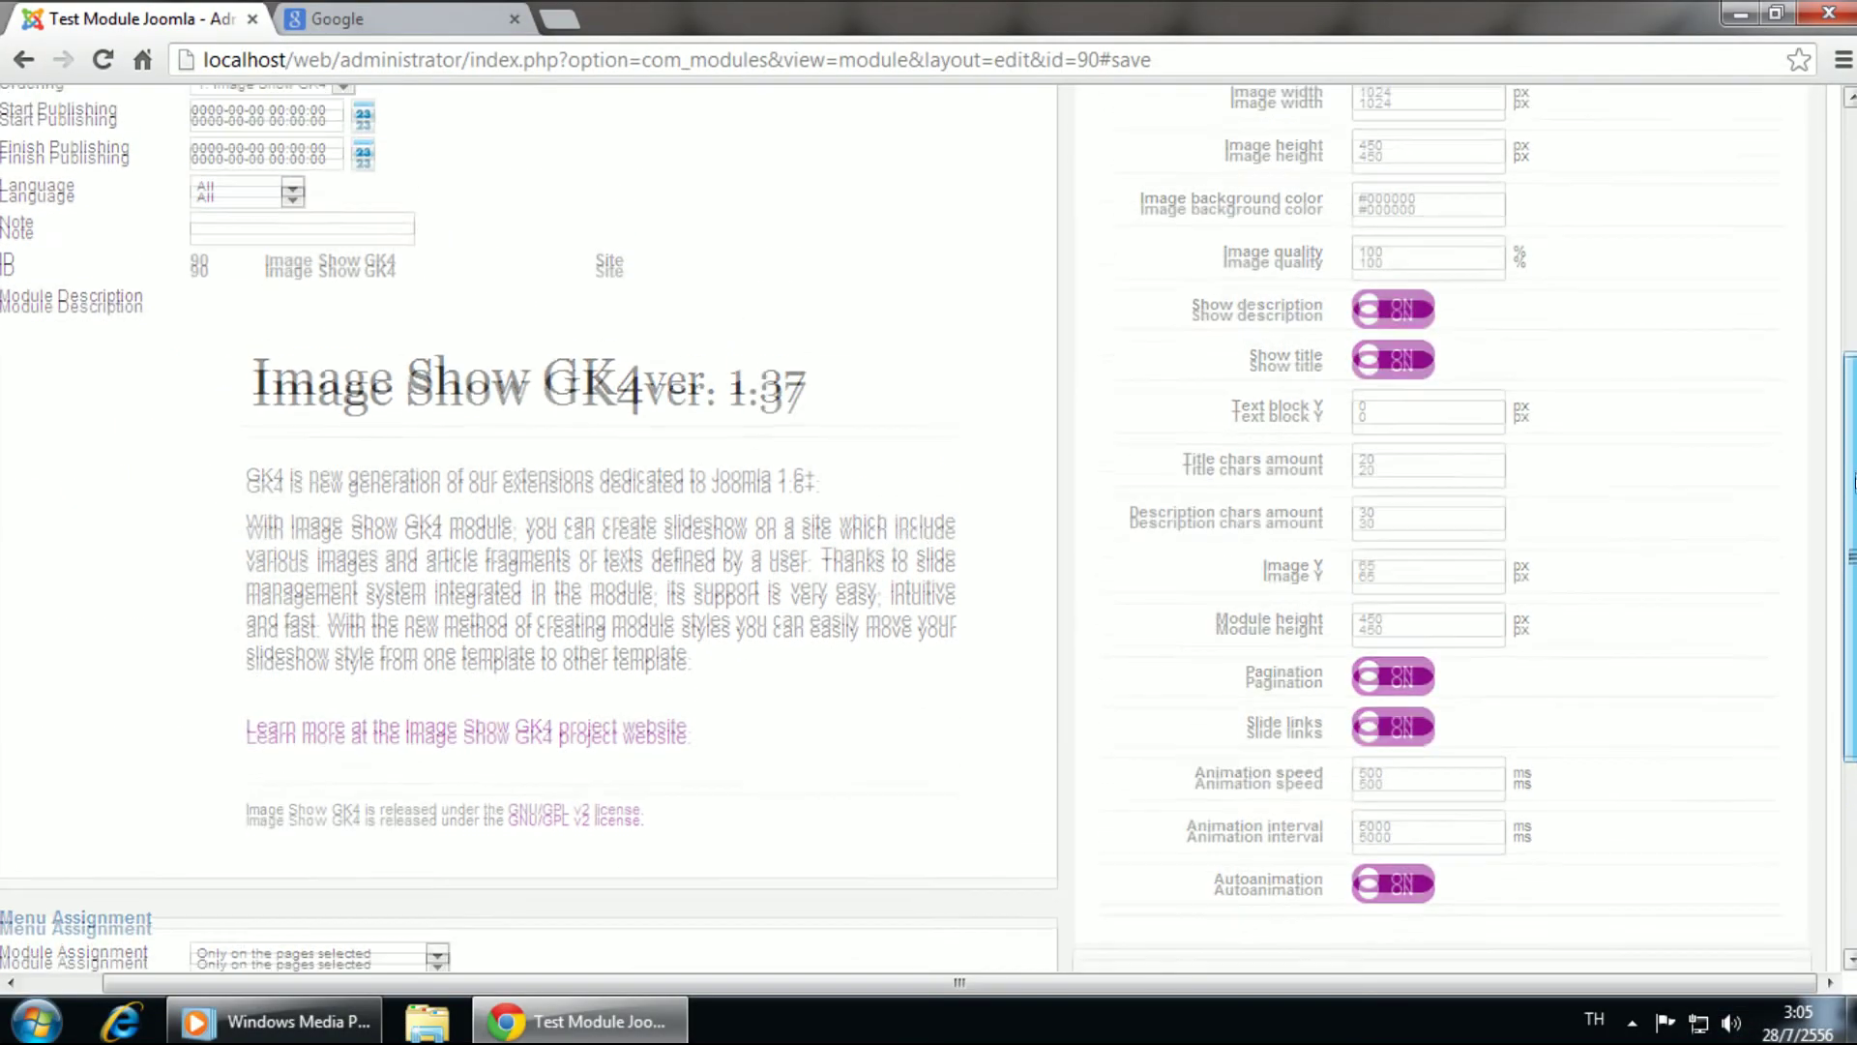
scroll(1393, 184, "up", 1)
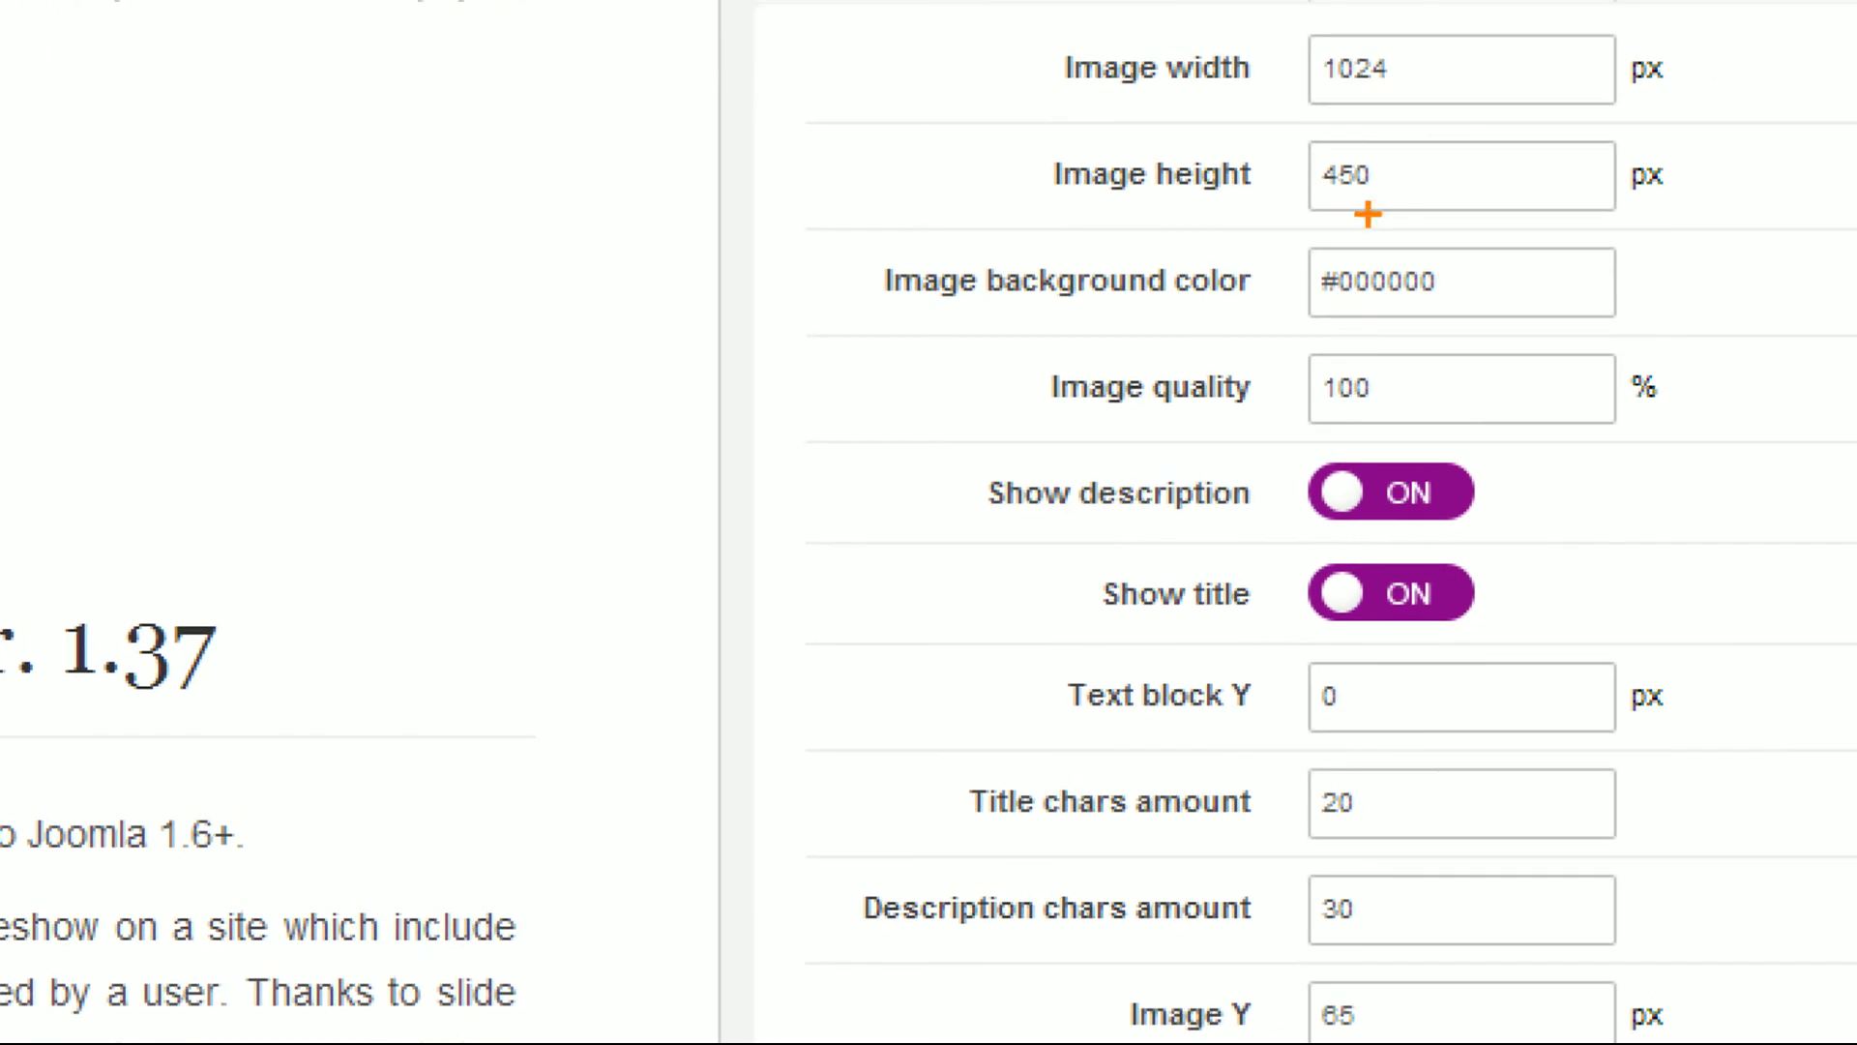
left_click_drag(1380, 200, 1406, 170)
scroll(1451, 503, "down", 3)
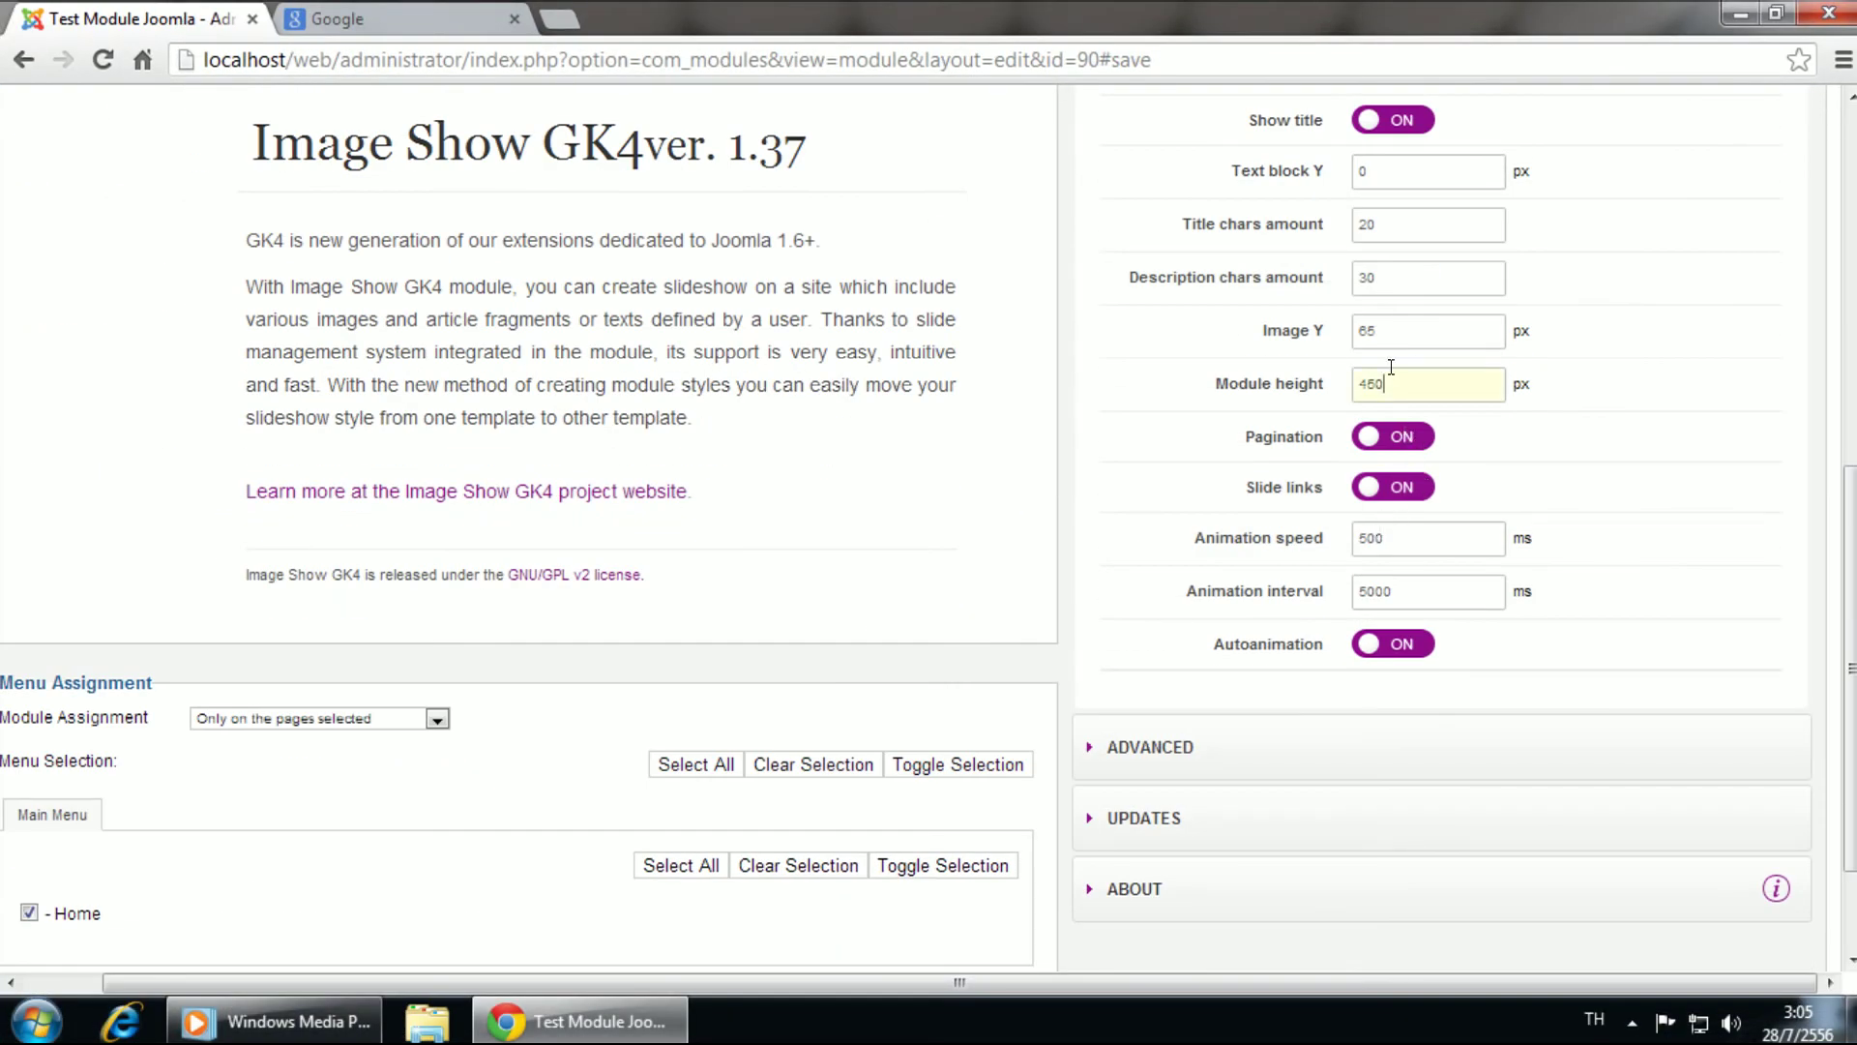
double_click(1388, 384)
left_click_drag(1368, 399, 1415, 348)
Step: Save the Image Show GK4 module and close it, returning to the module list
scroll(1606, 527, "up", 8)
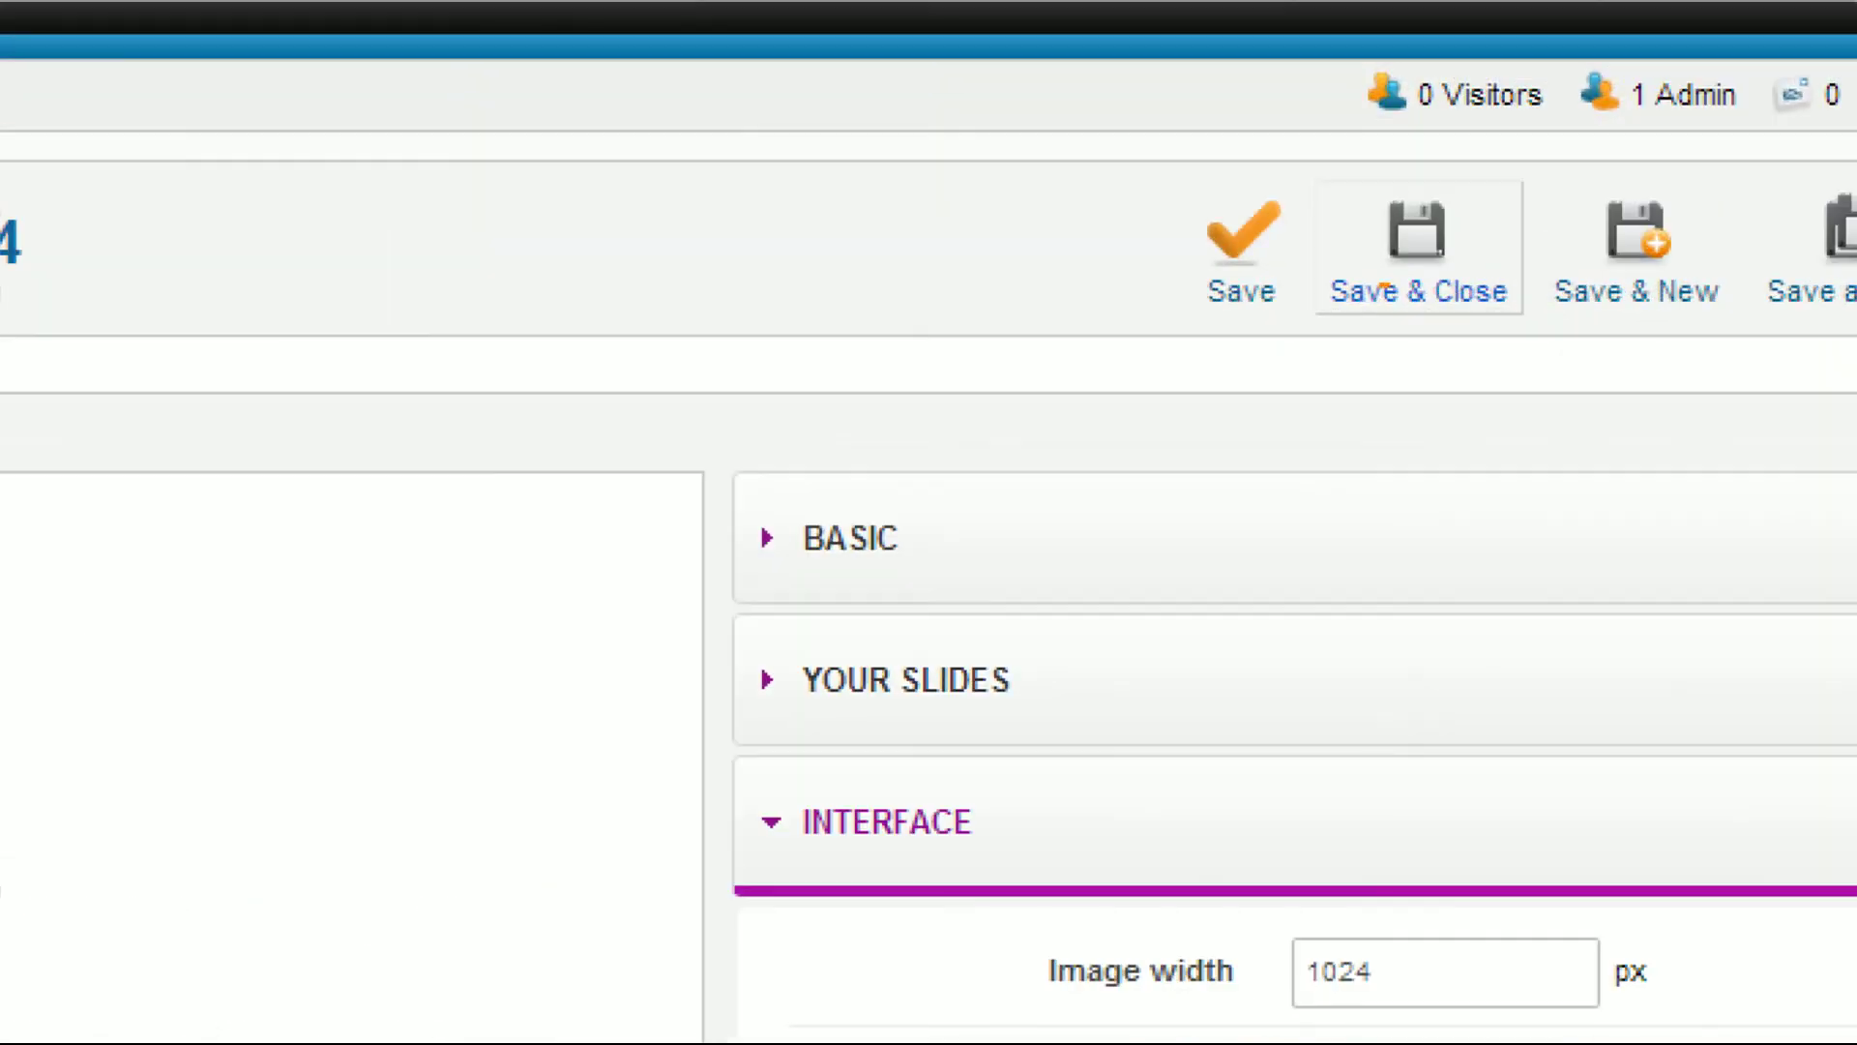
left_click_drag(1343, 303, 1516, 322)
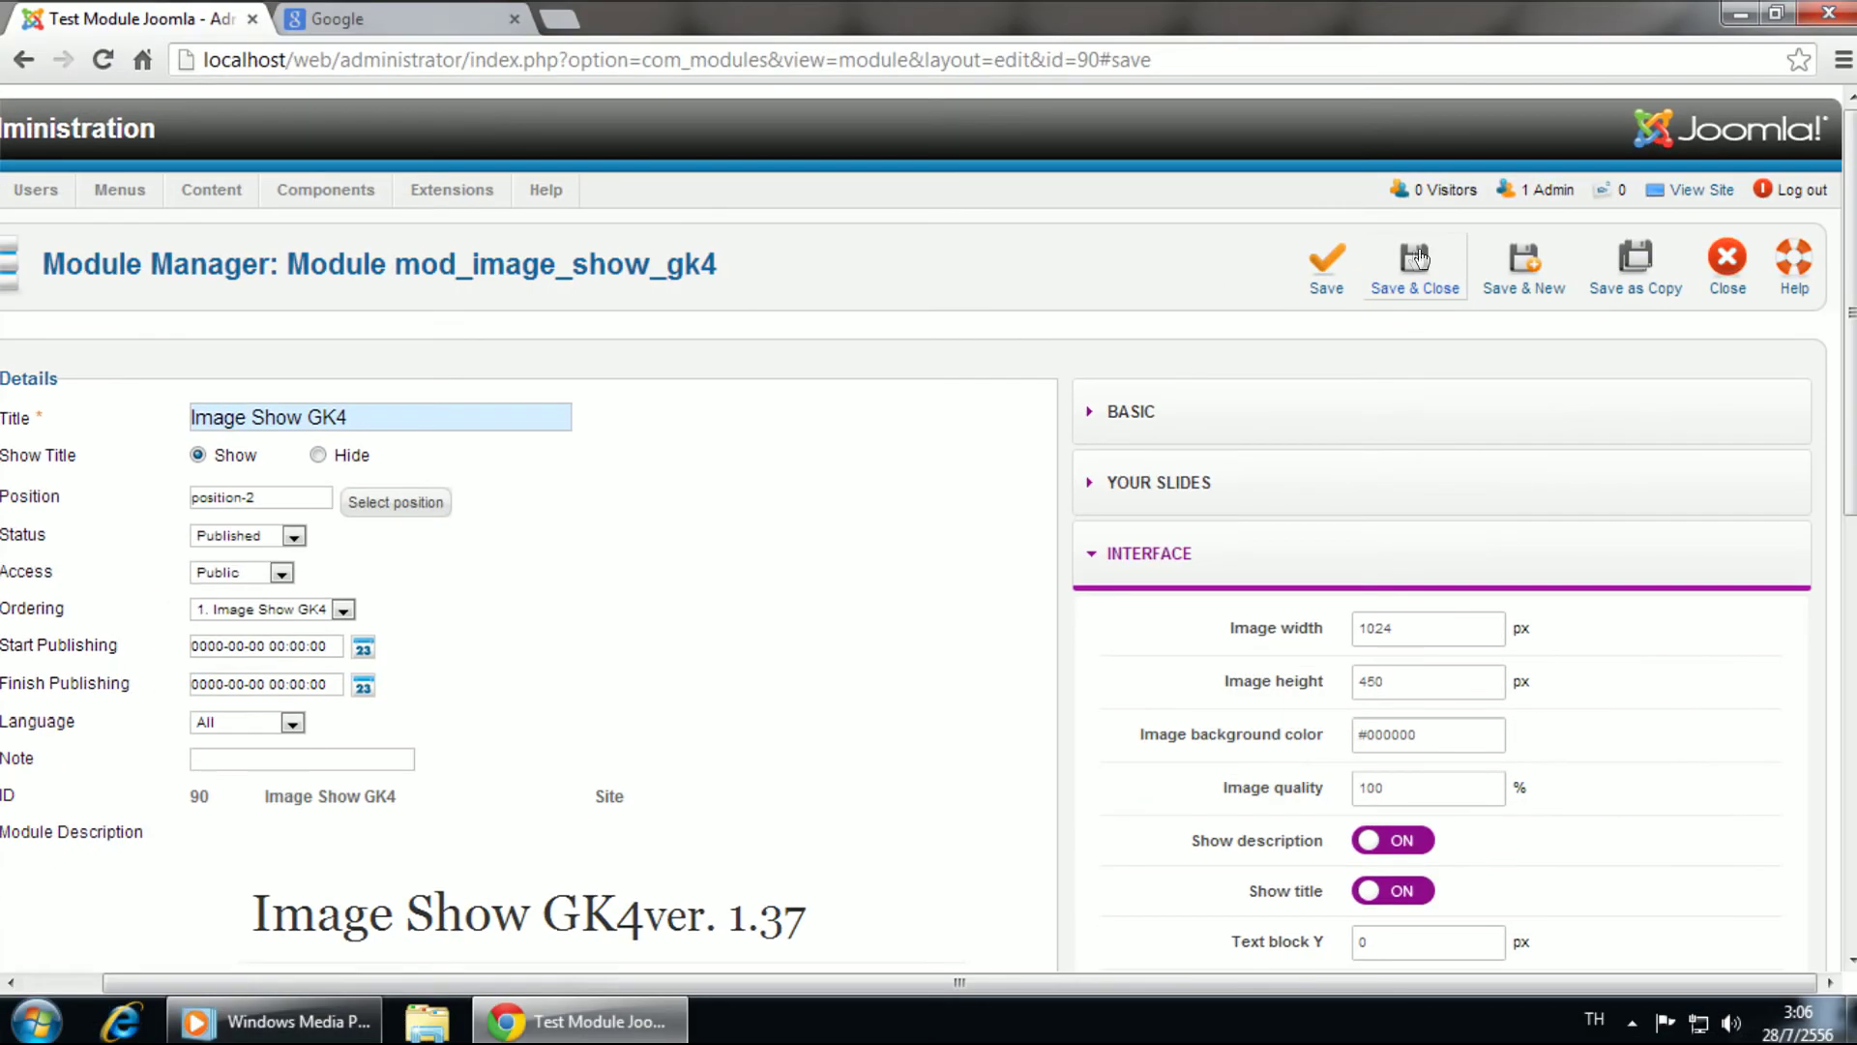
left_click(1417, 237)
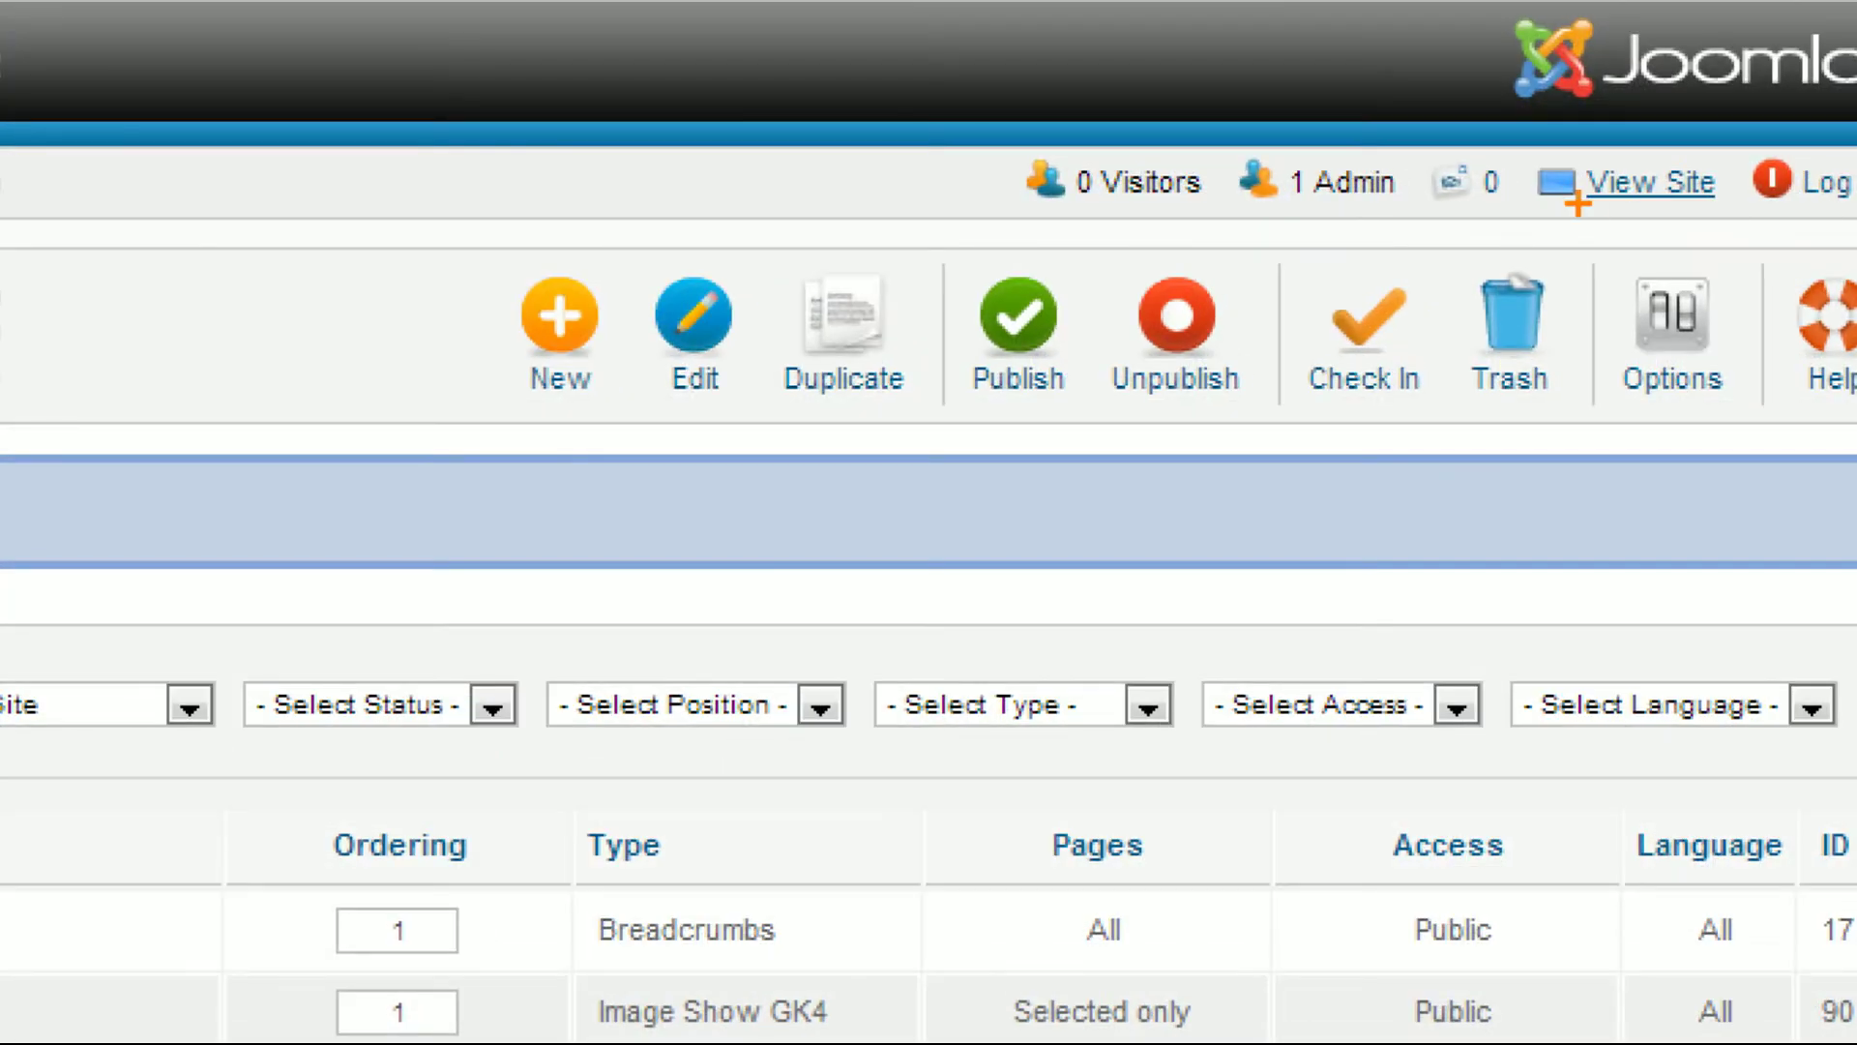
Step: Open the site's front end from the administration area and view the slideshow on the Home page
mouse_move(1578, 203)
left_mouse_down()
mouse_move(1702, 215)
mouse_move(1656, 132)
left_mouse_up()
left_click_drag(1548, 184, 1634, 249)
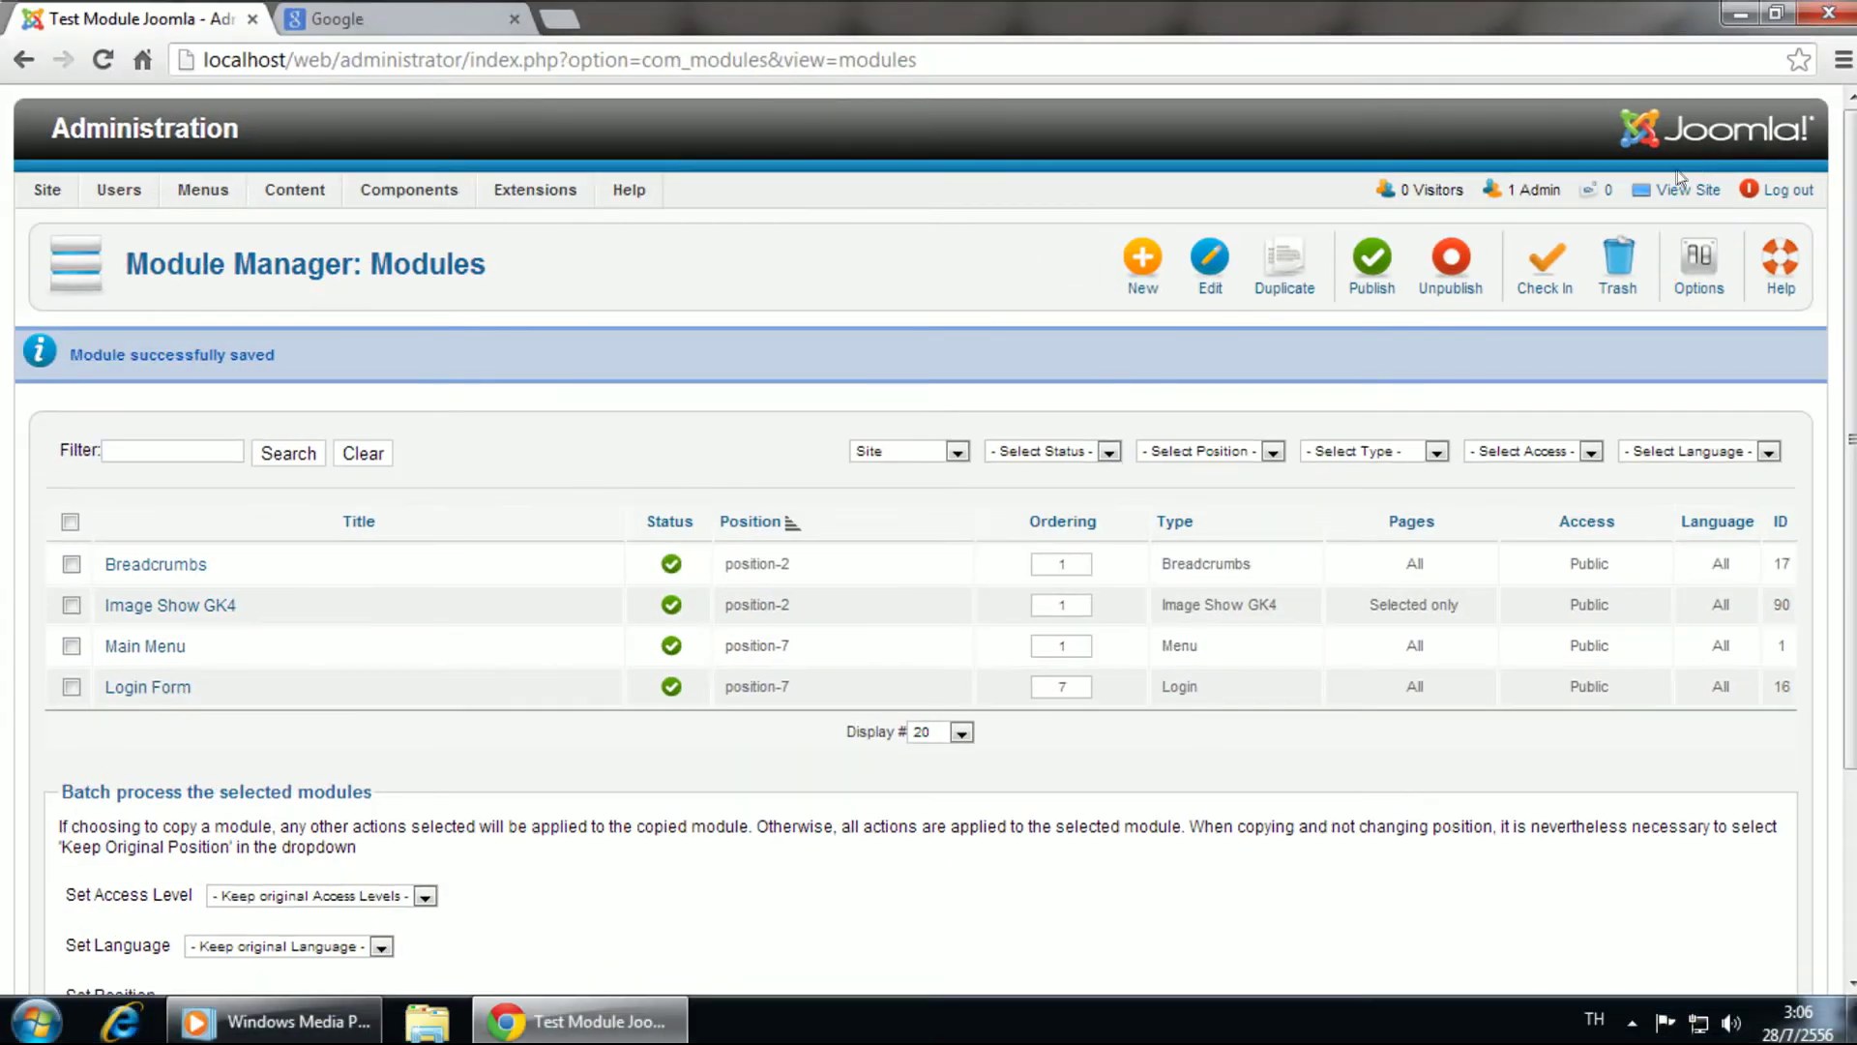
left_click(1675, 189)
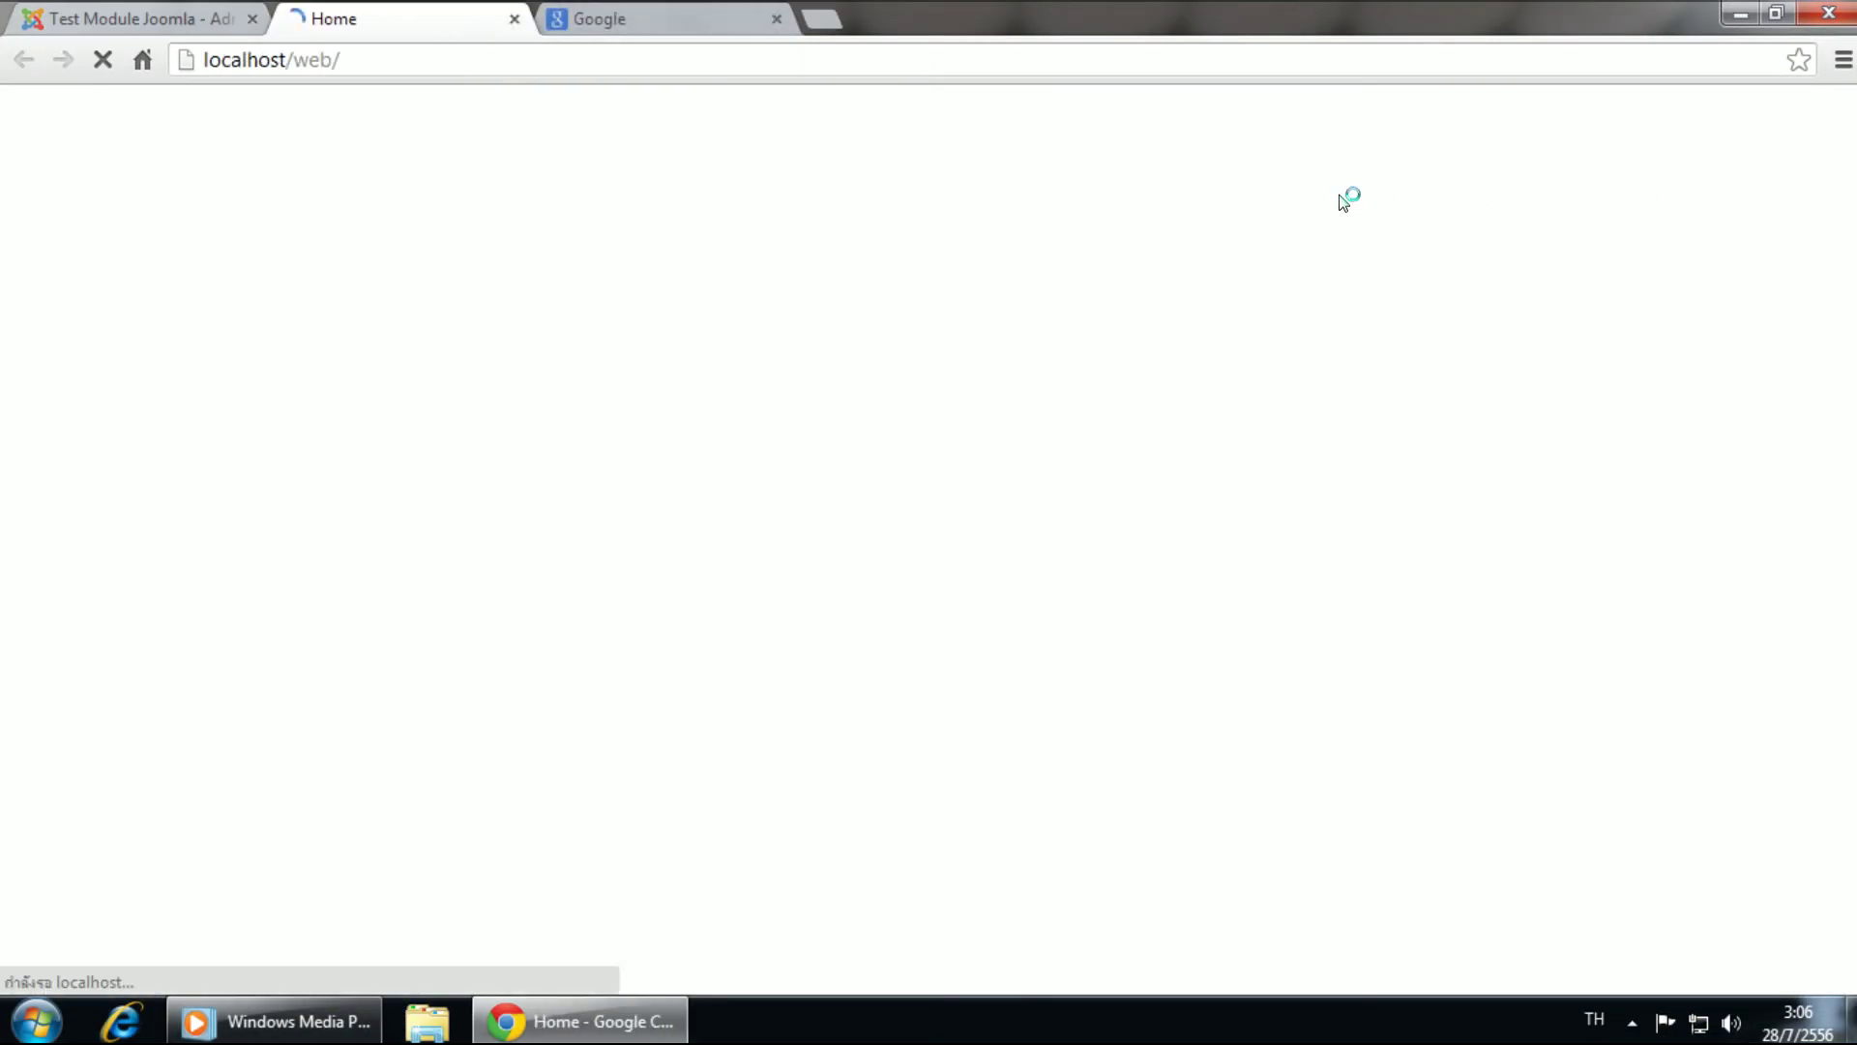
scroll(1115, 379, "down", 3)
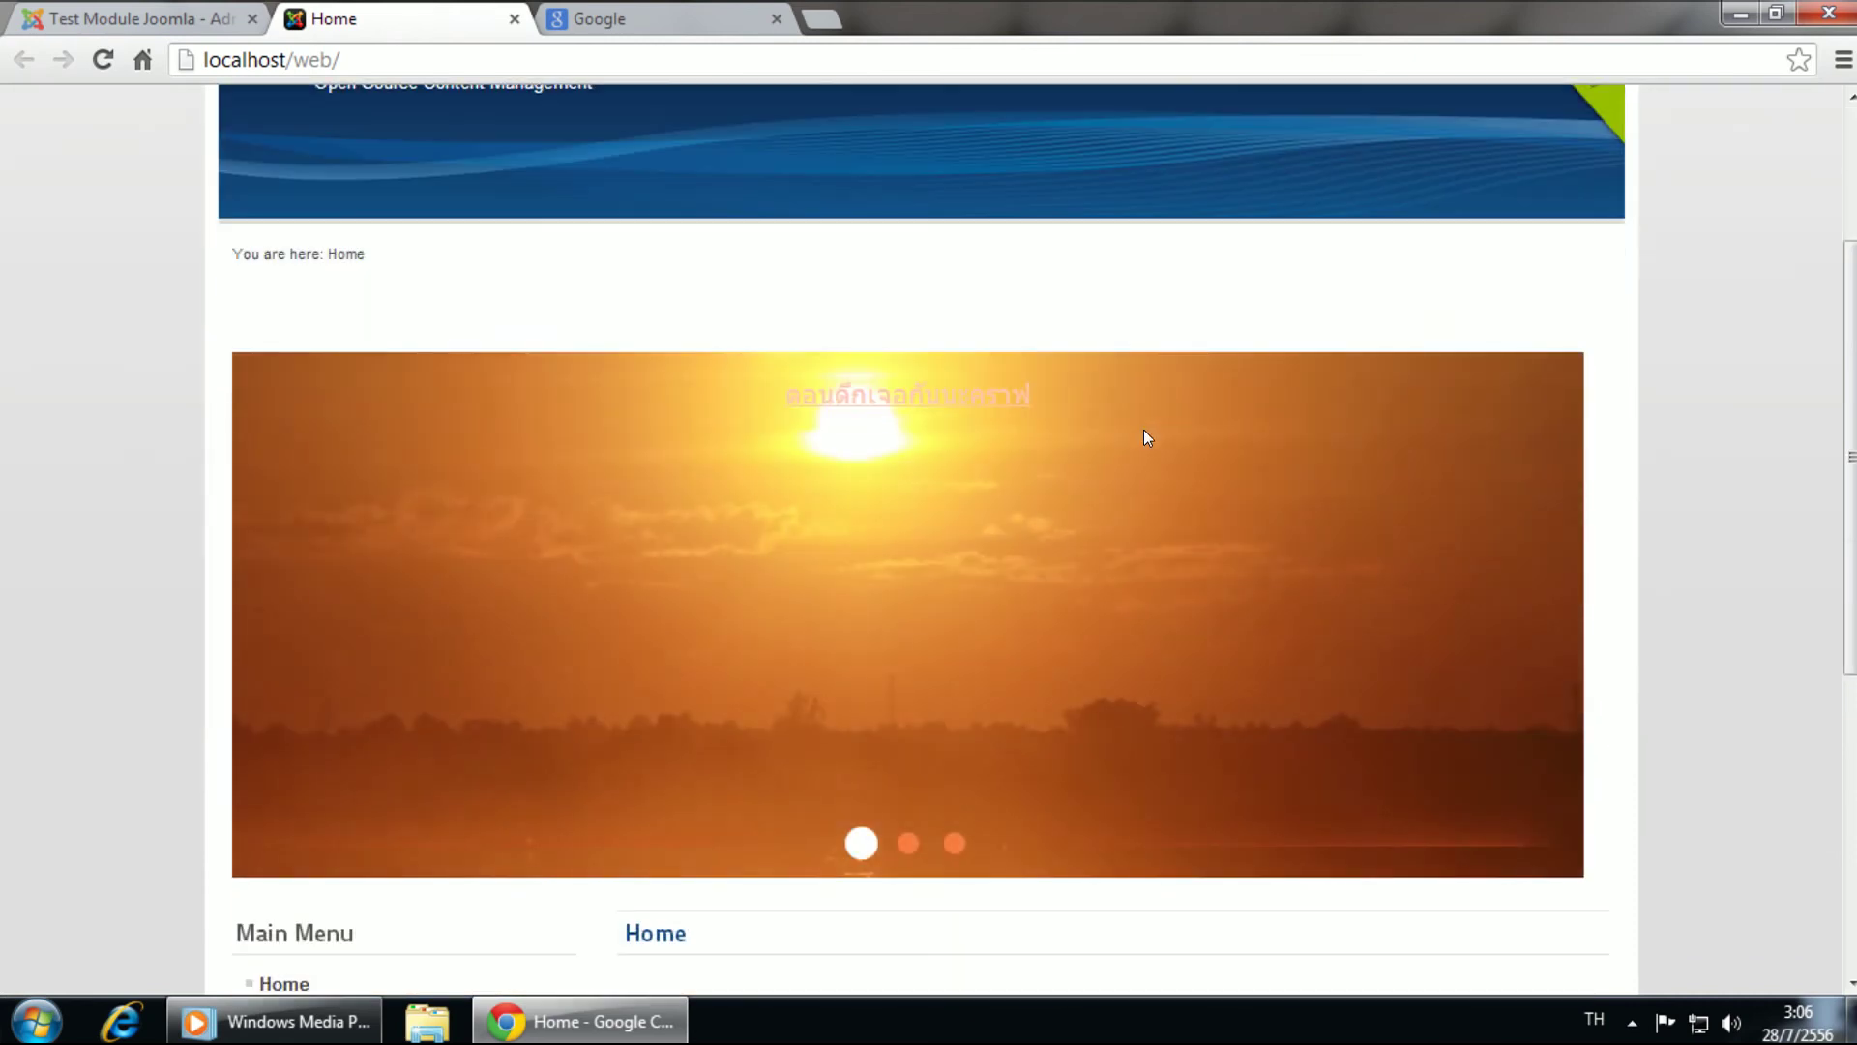
scroll(861, 628, "down", 2)
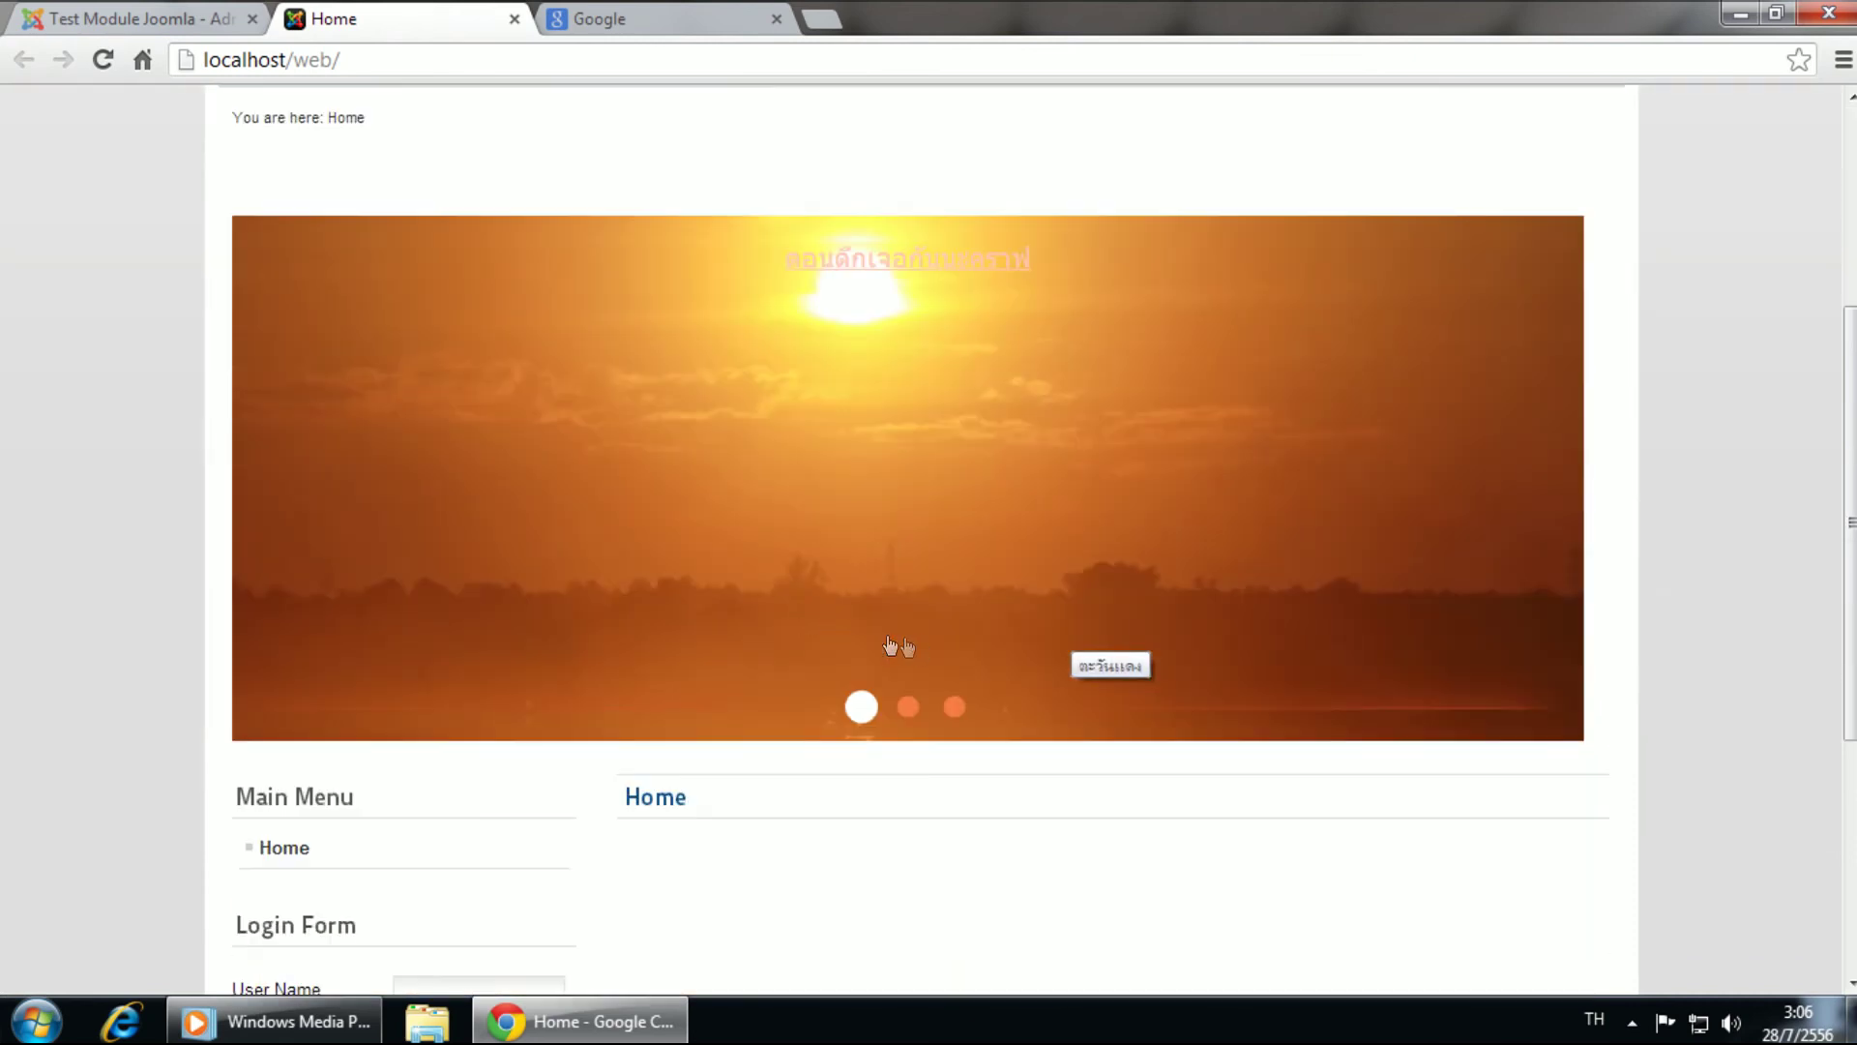
Step: Page through the three slides, test the first slide's link, and return to the Home page
left_click(912, 703)
left_click(954, 707)
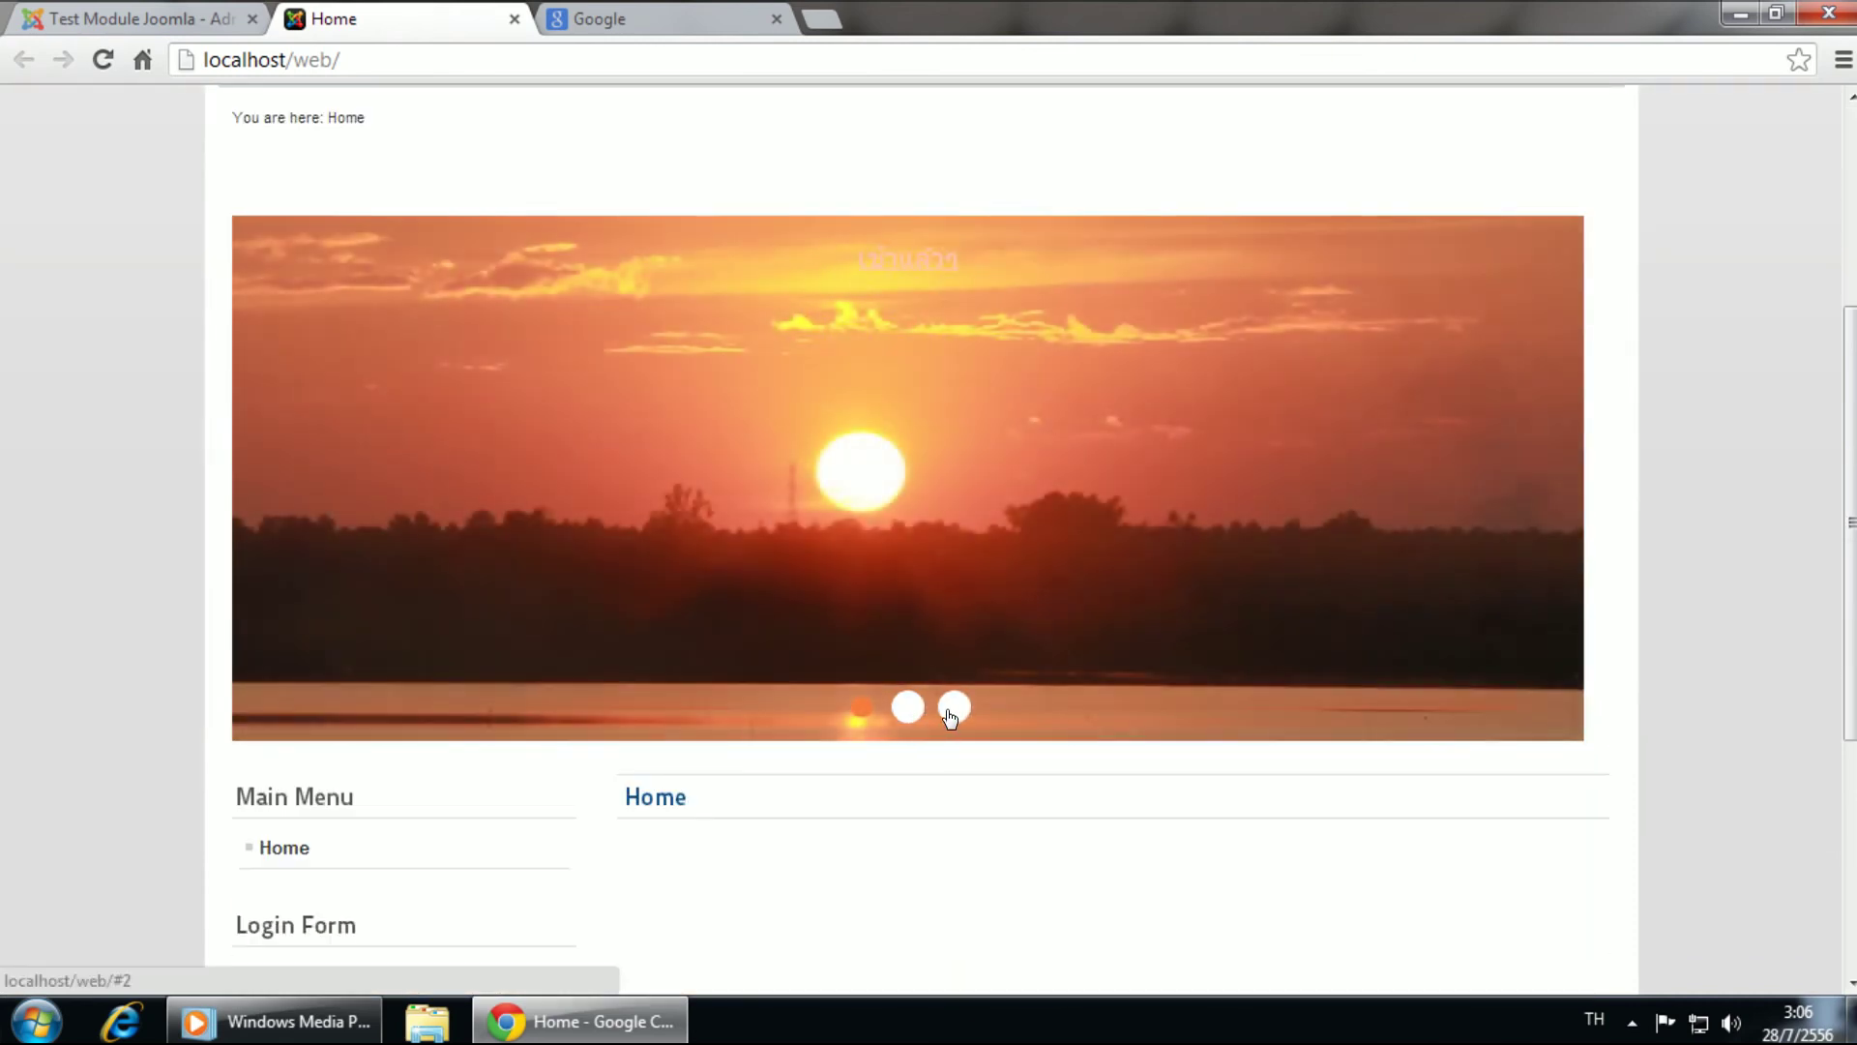
left_click(861, 707)
left_click(907, 707)
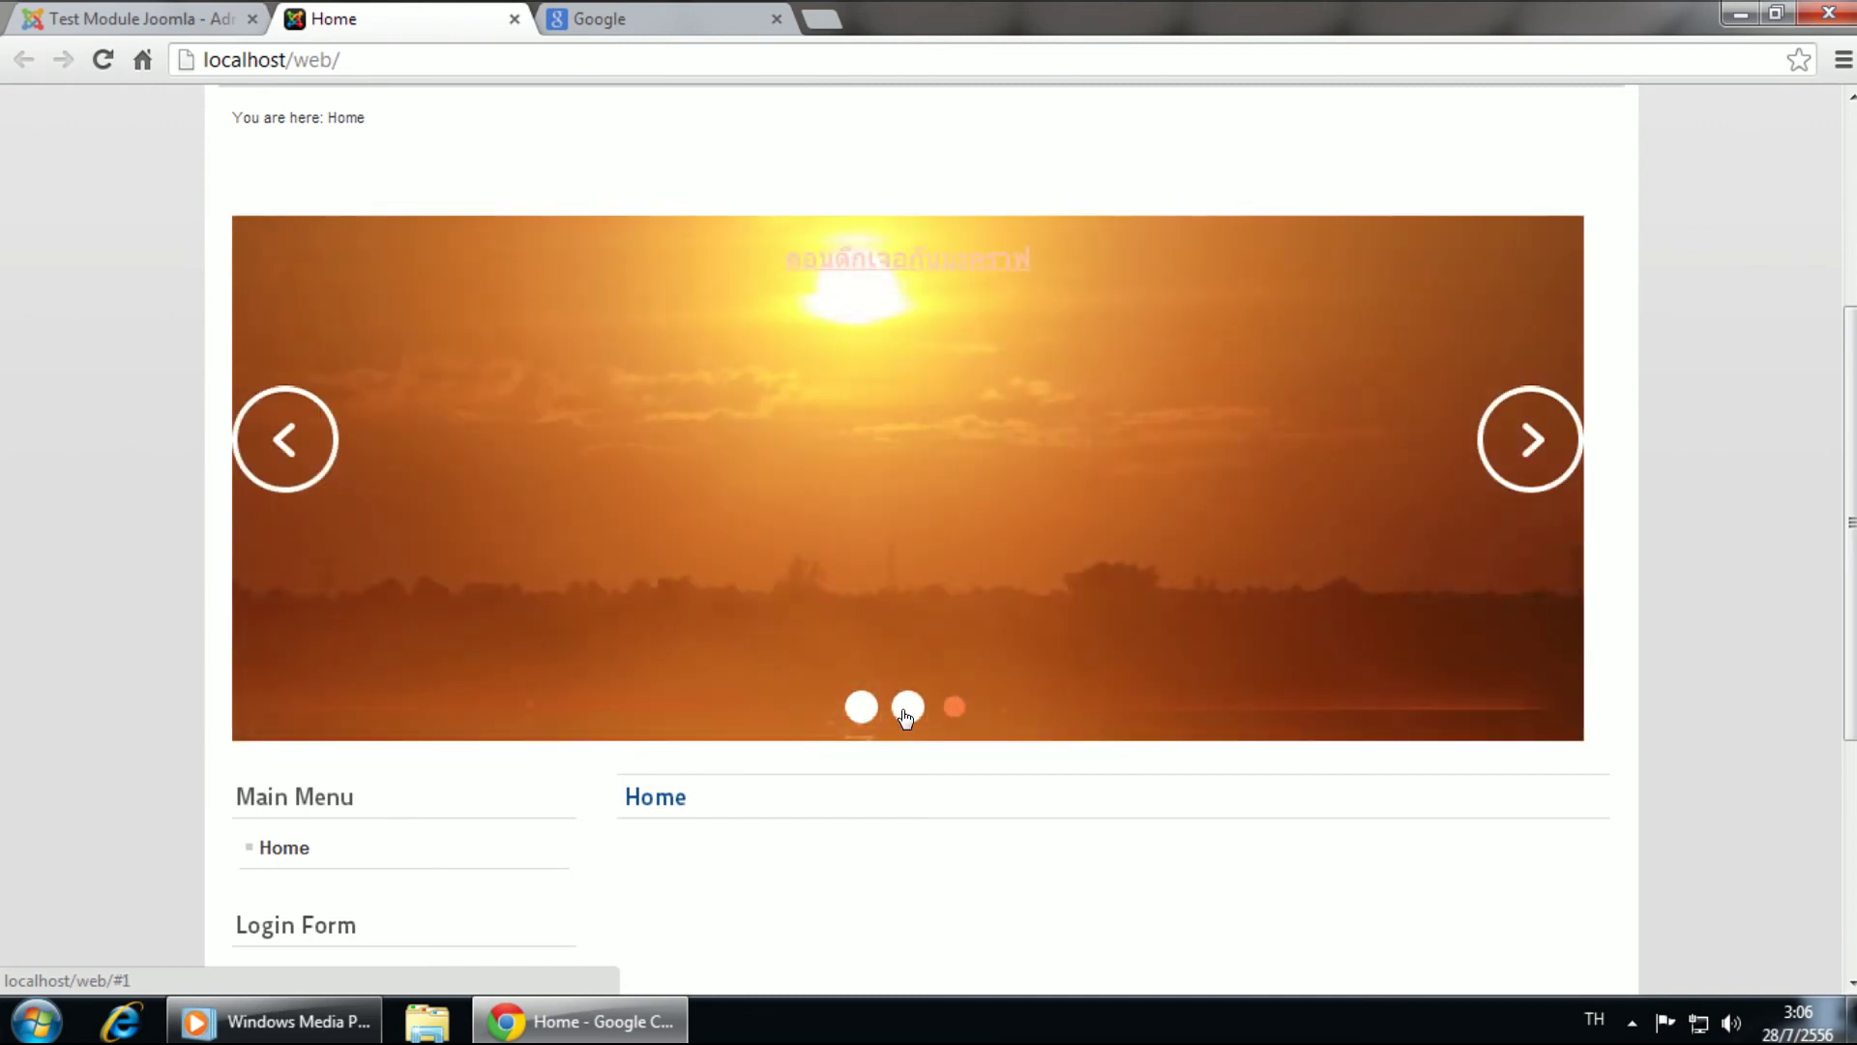
left_click(954, 707)
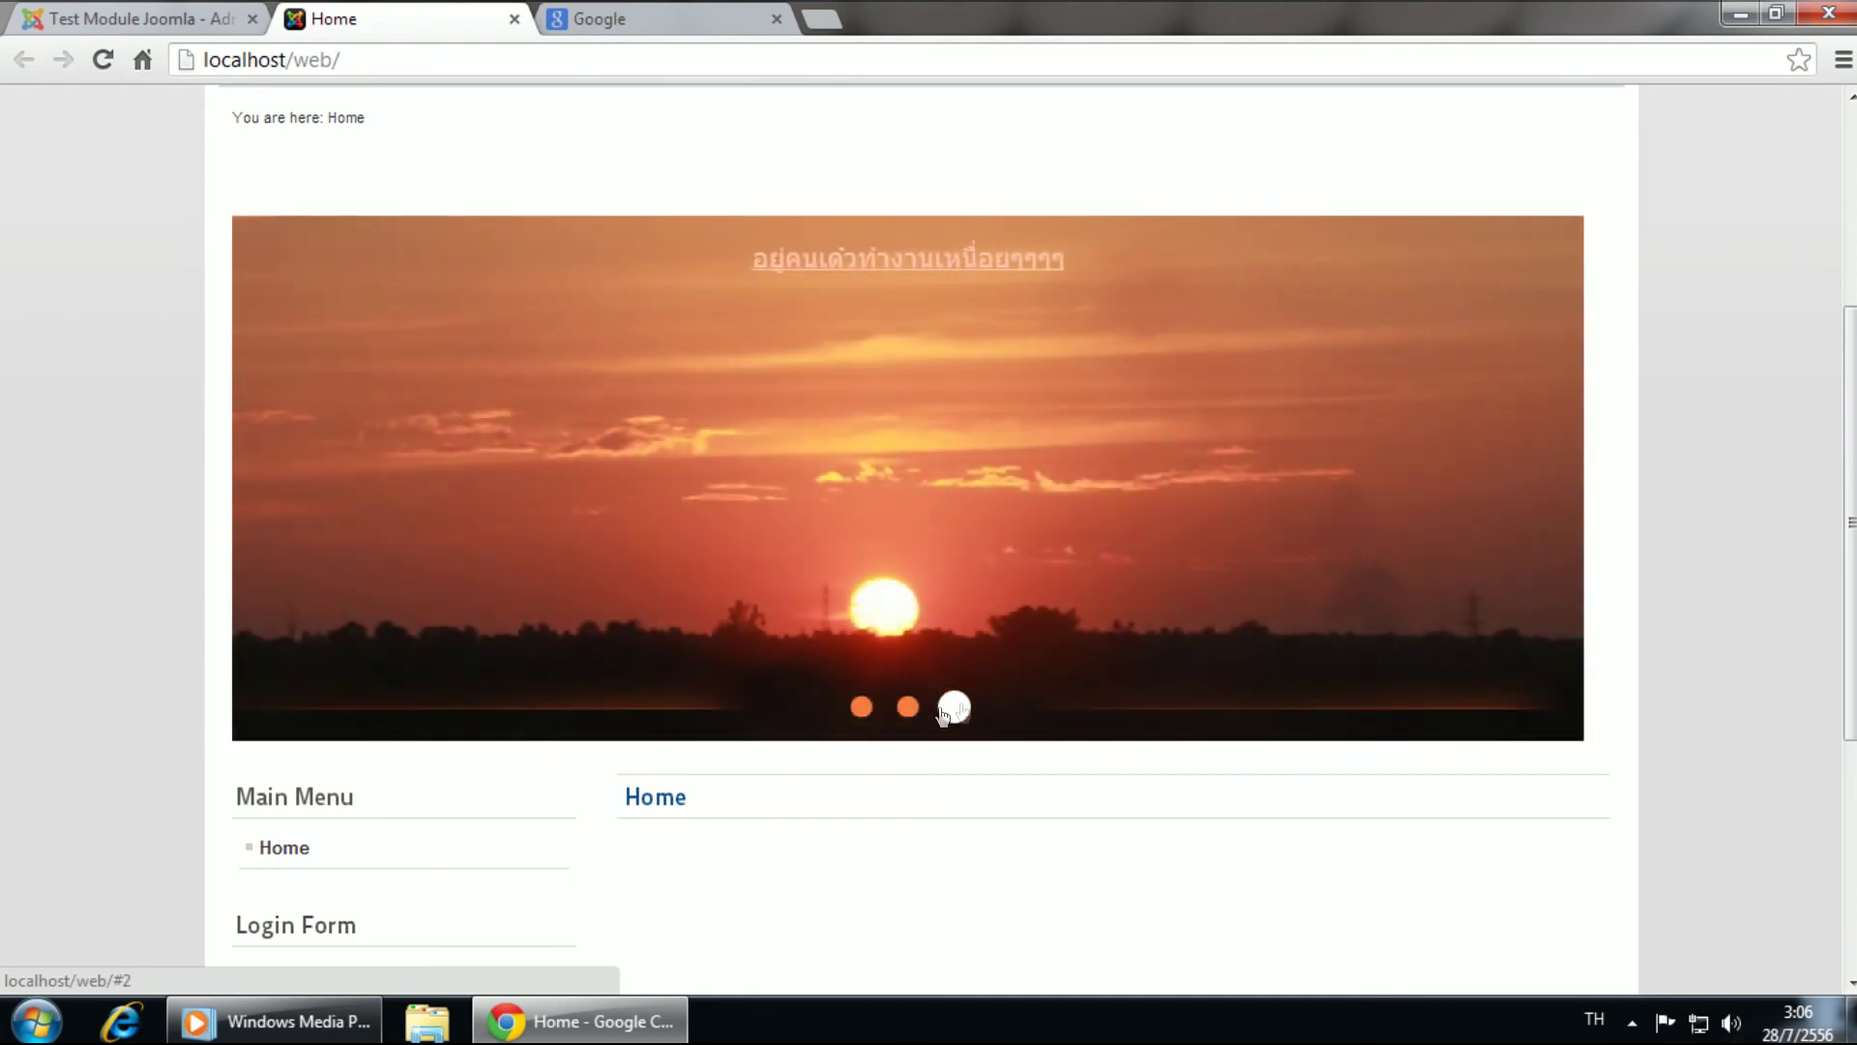
left_click(861, 707)
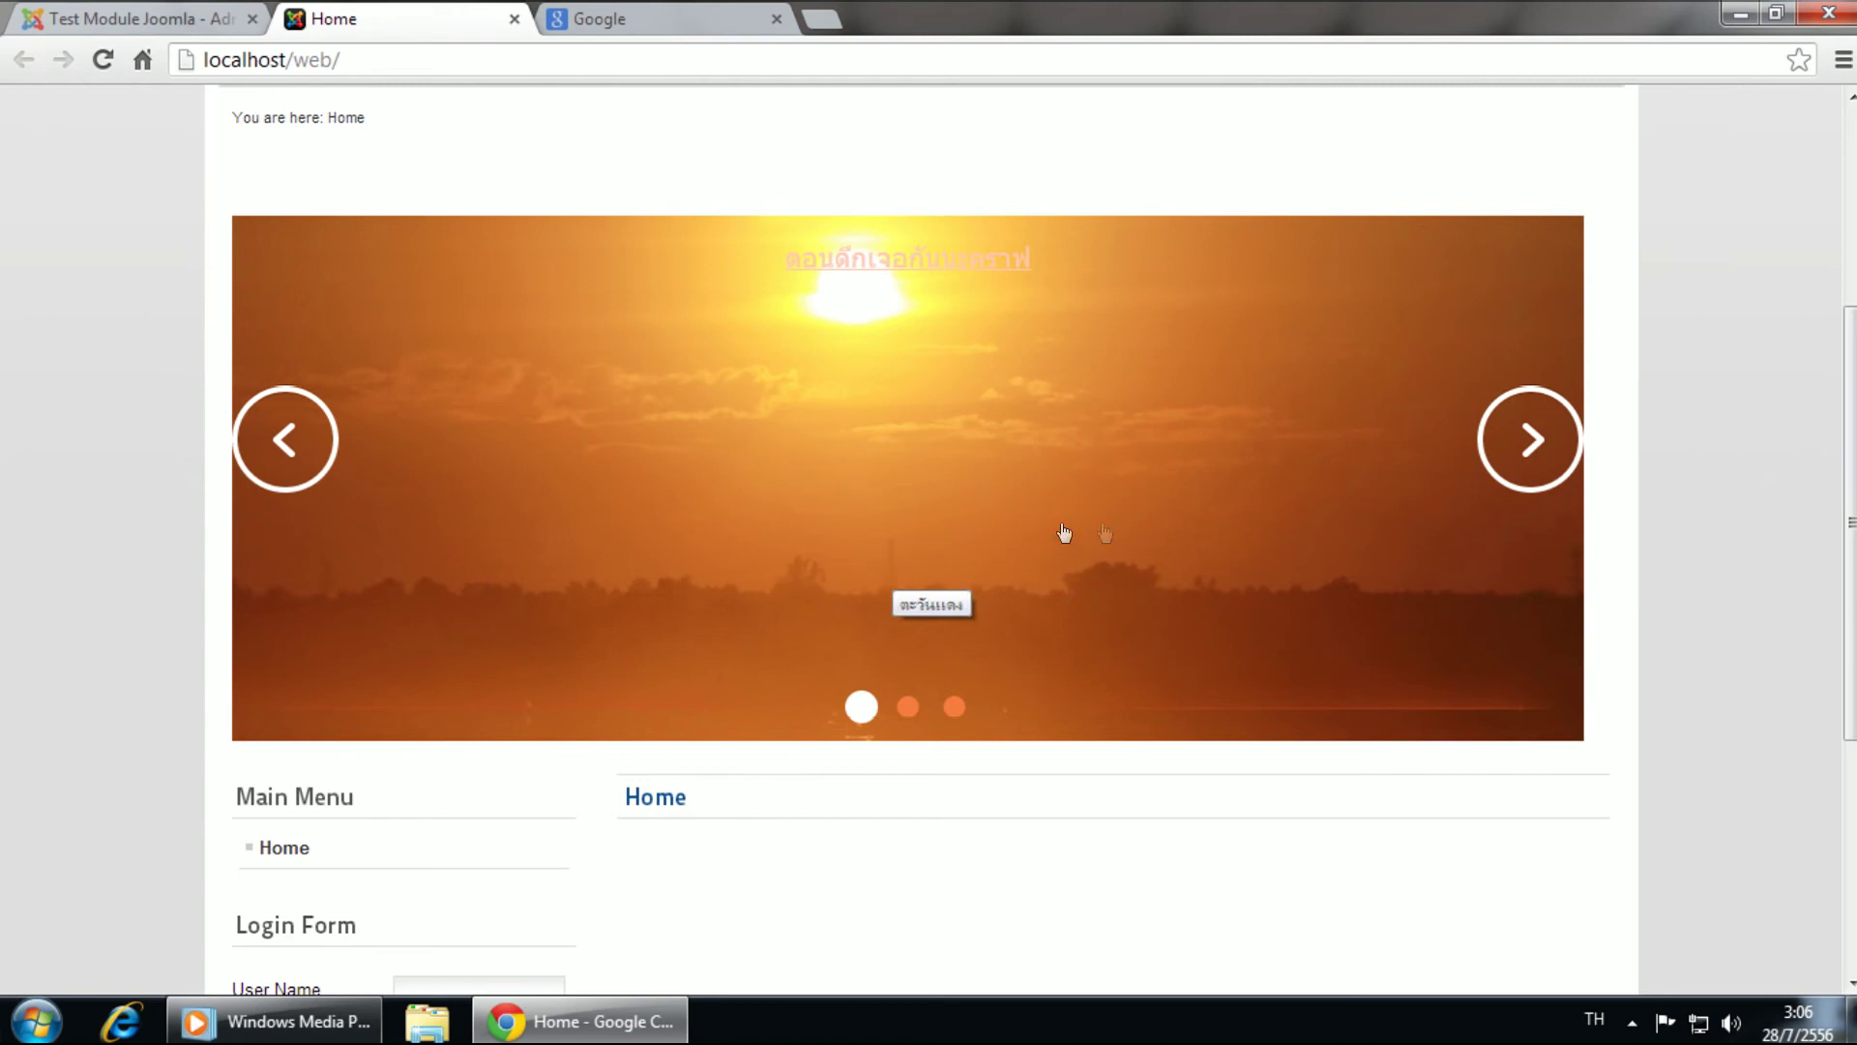
left_click(921, 451)
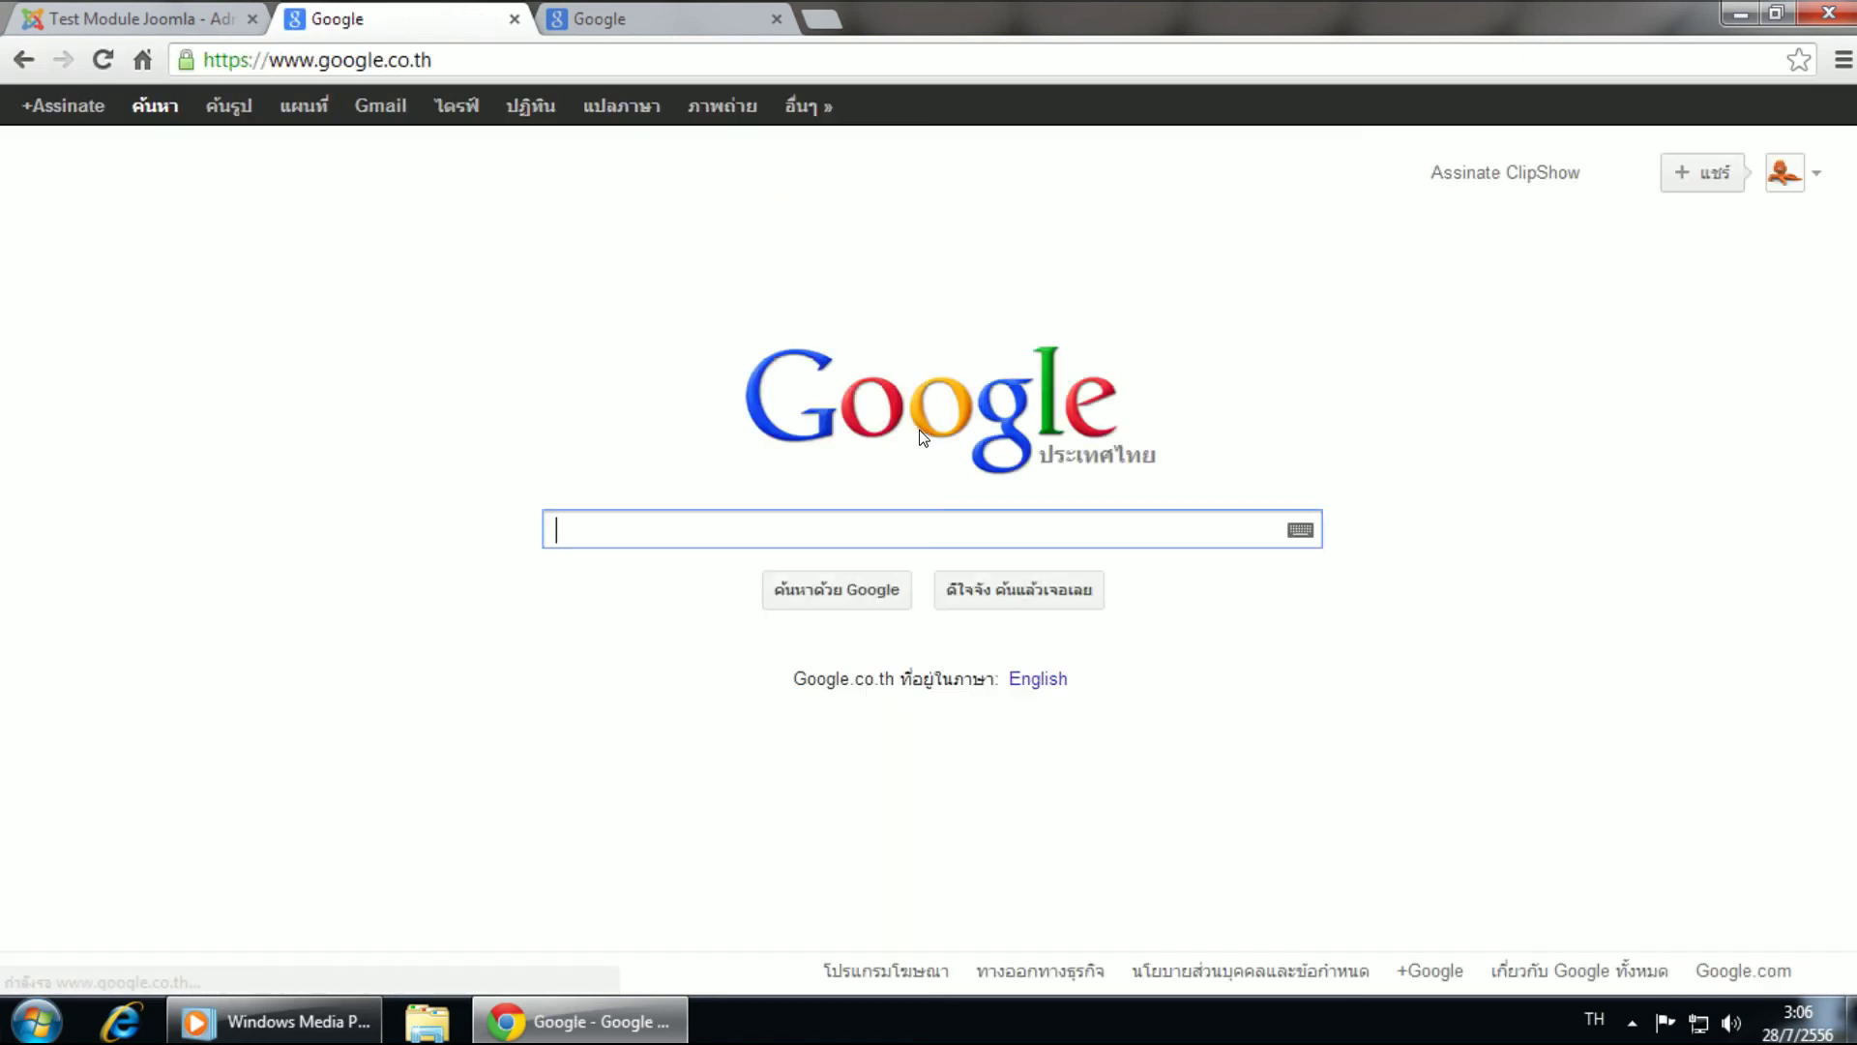
left_click(23, 60)
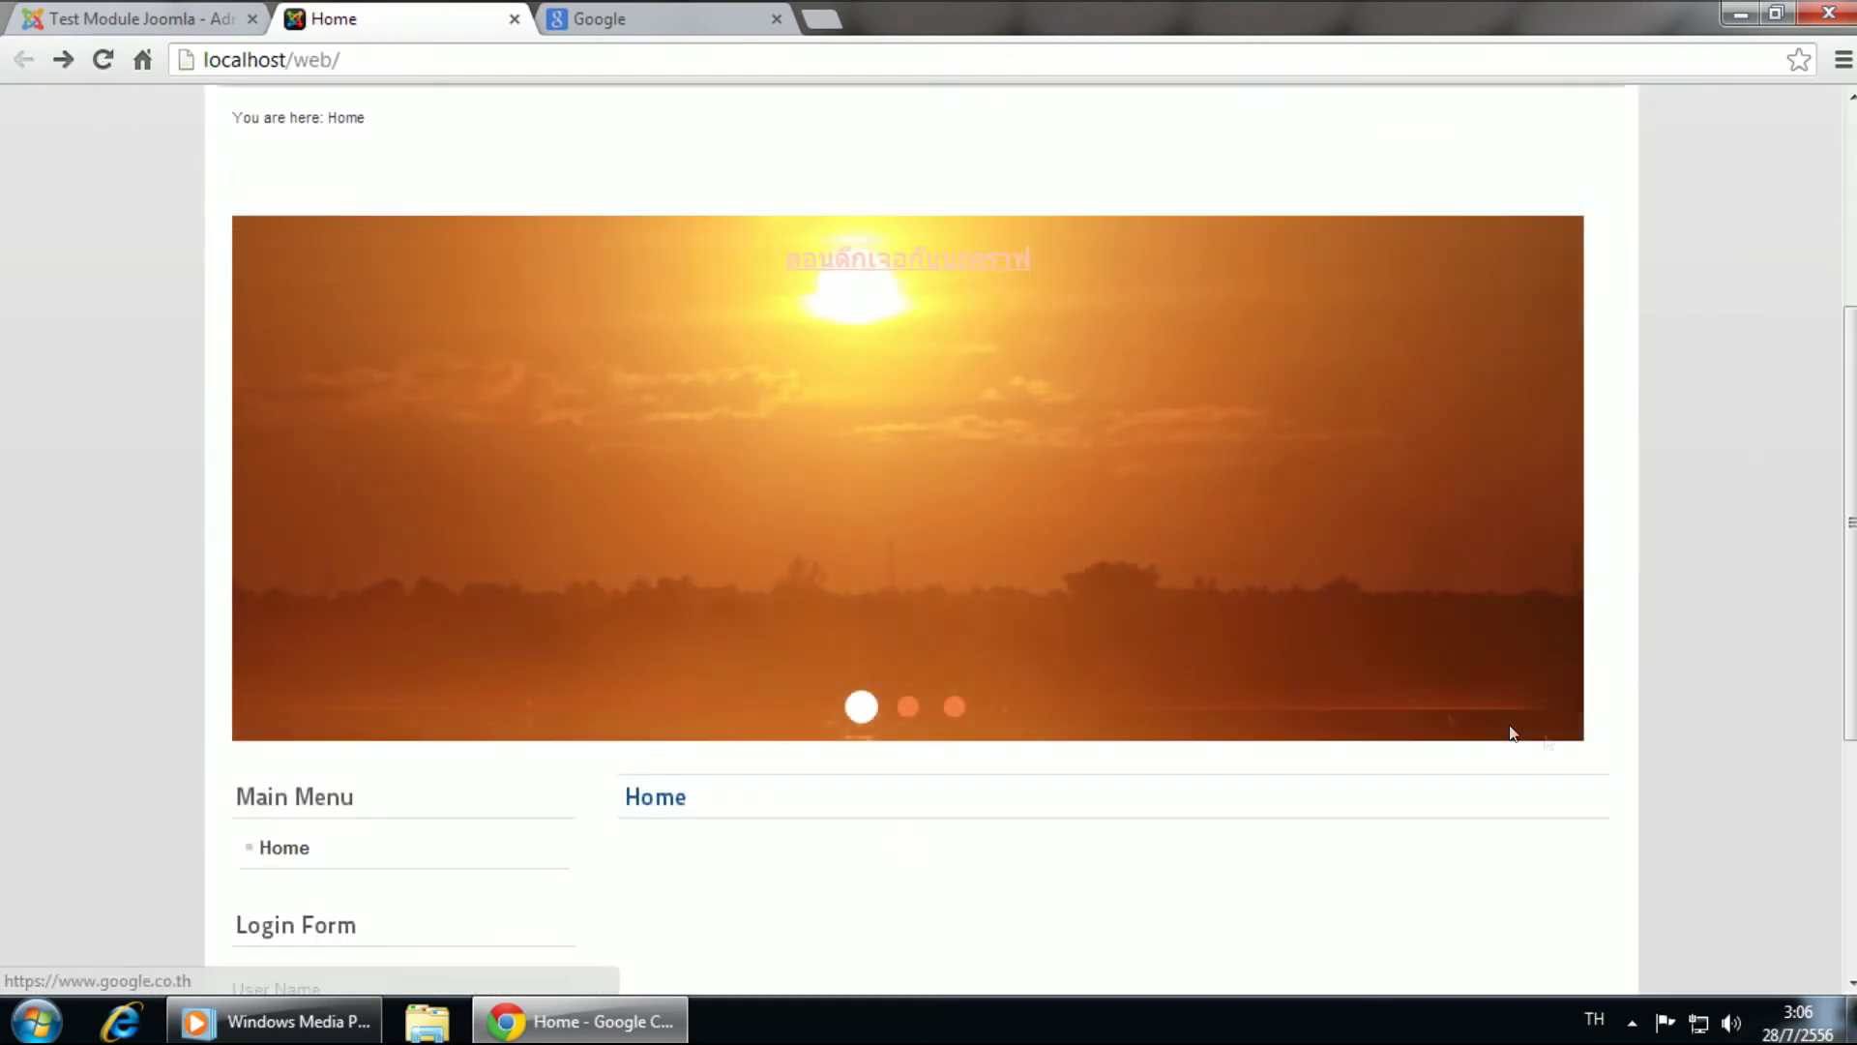
Step: In the Image Show GK4 module, set the module style to gk_bikestore, then save and close the module
left_click(143, 17)
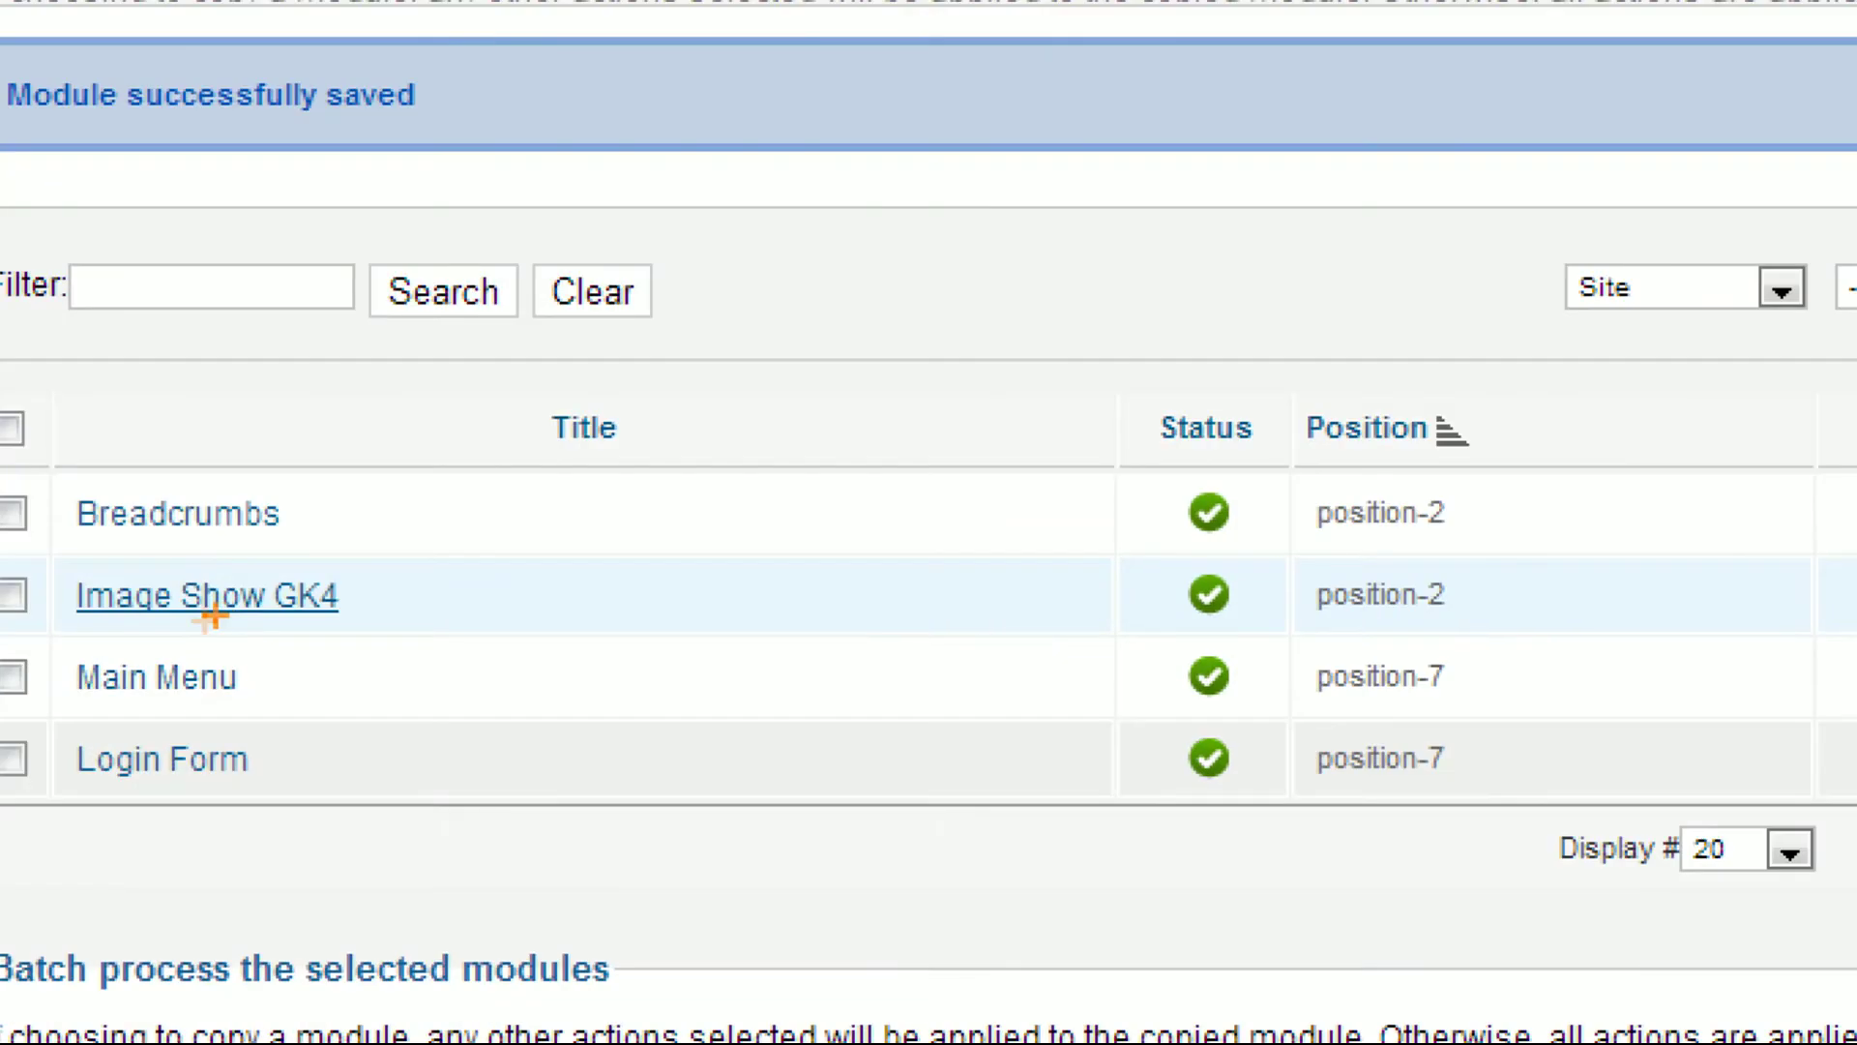
left_click_drag(71, 629, 336, 619)
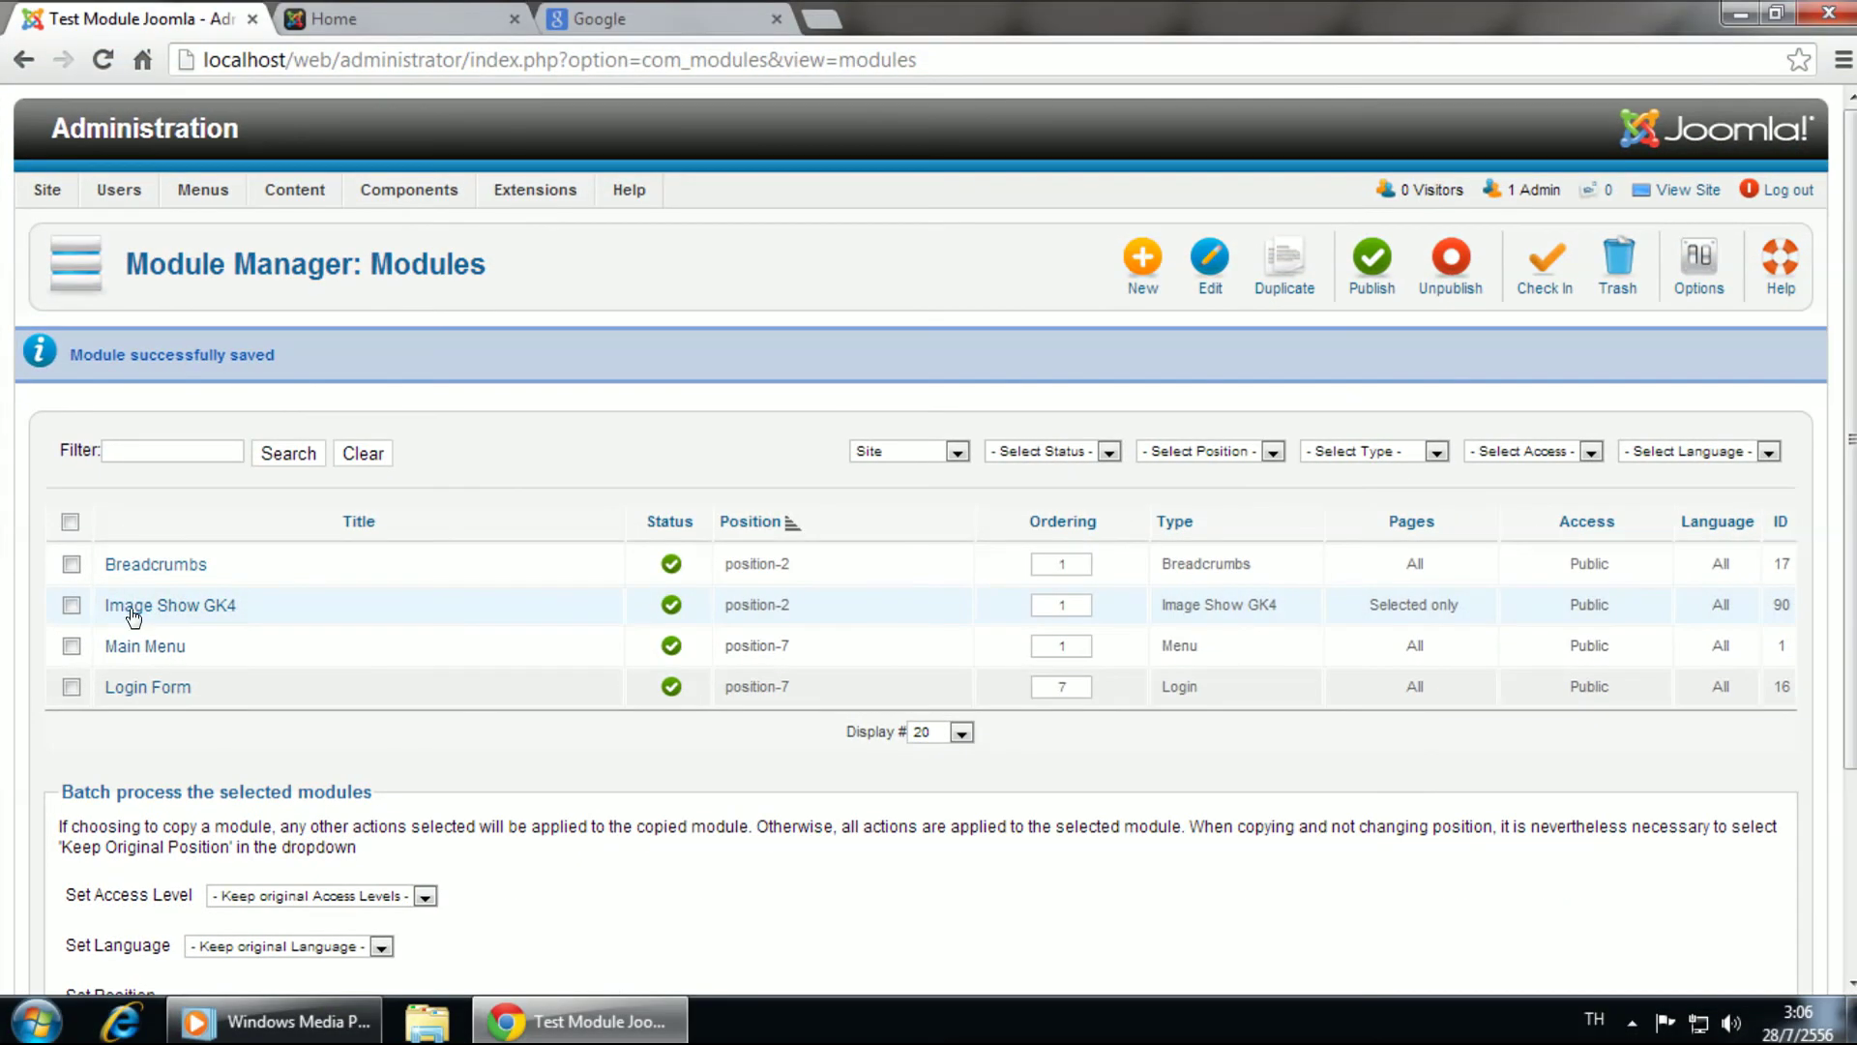
left_click(119, 600)
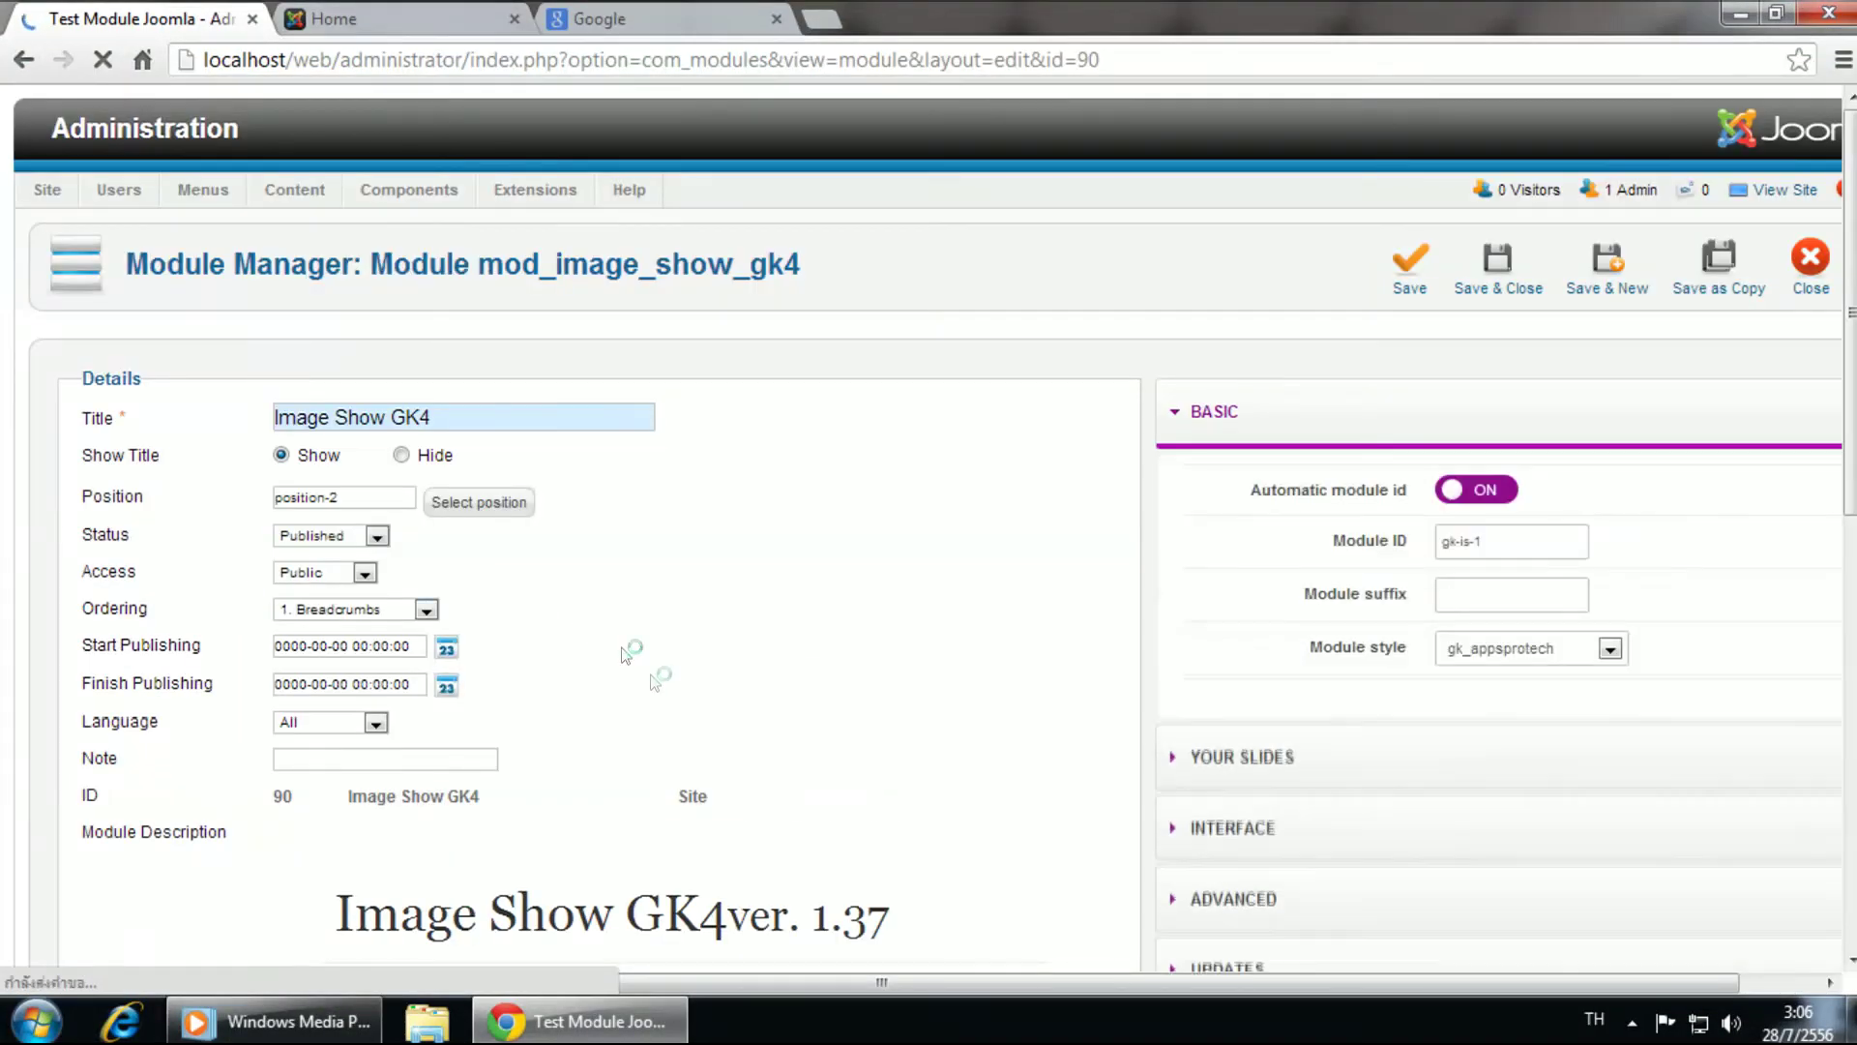
left_click_drag(972, 978, 1054, 979)
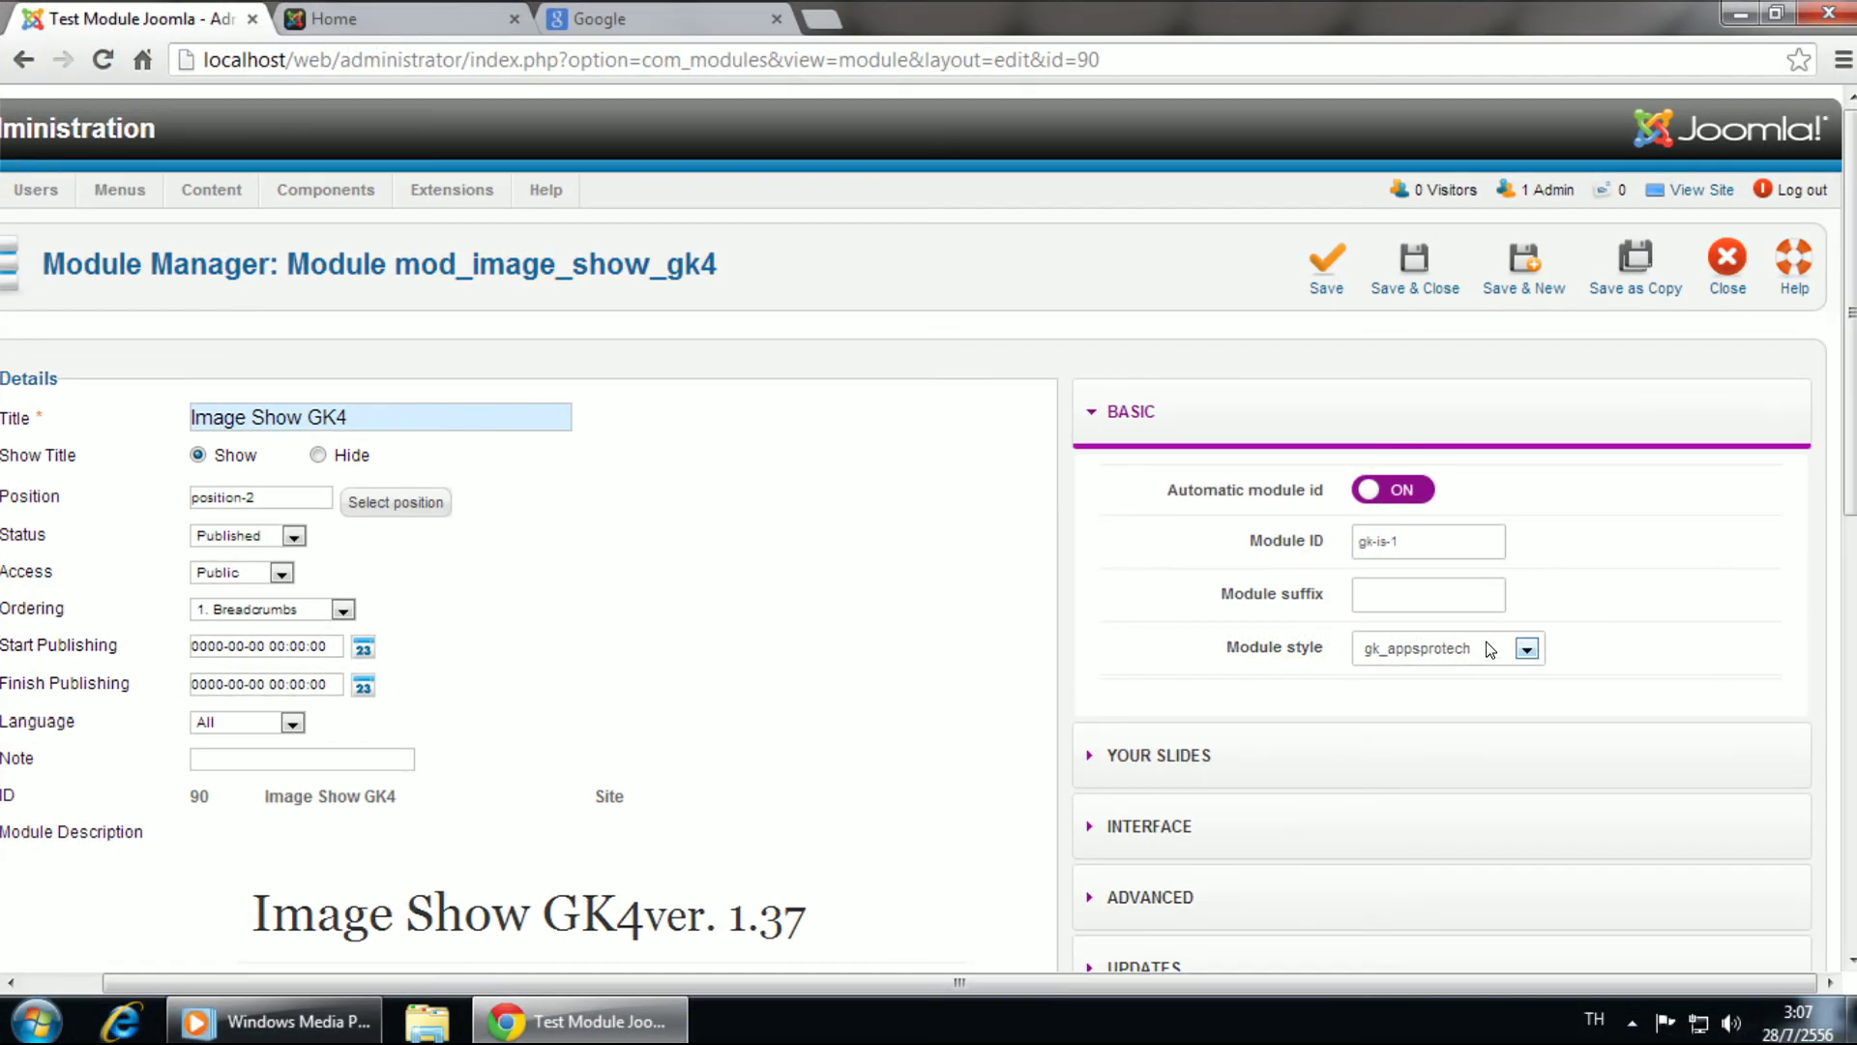
left_click(1699, 637)
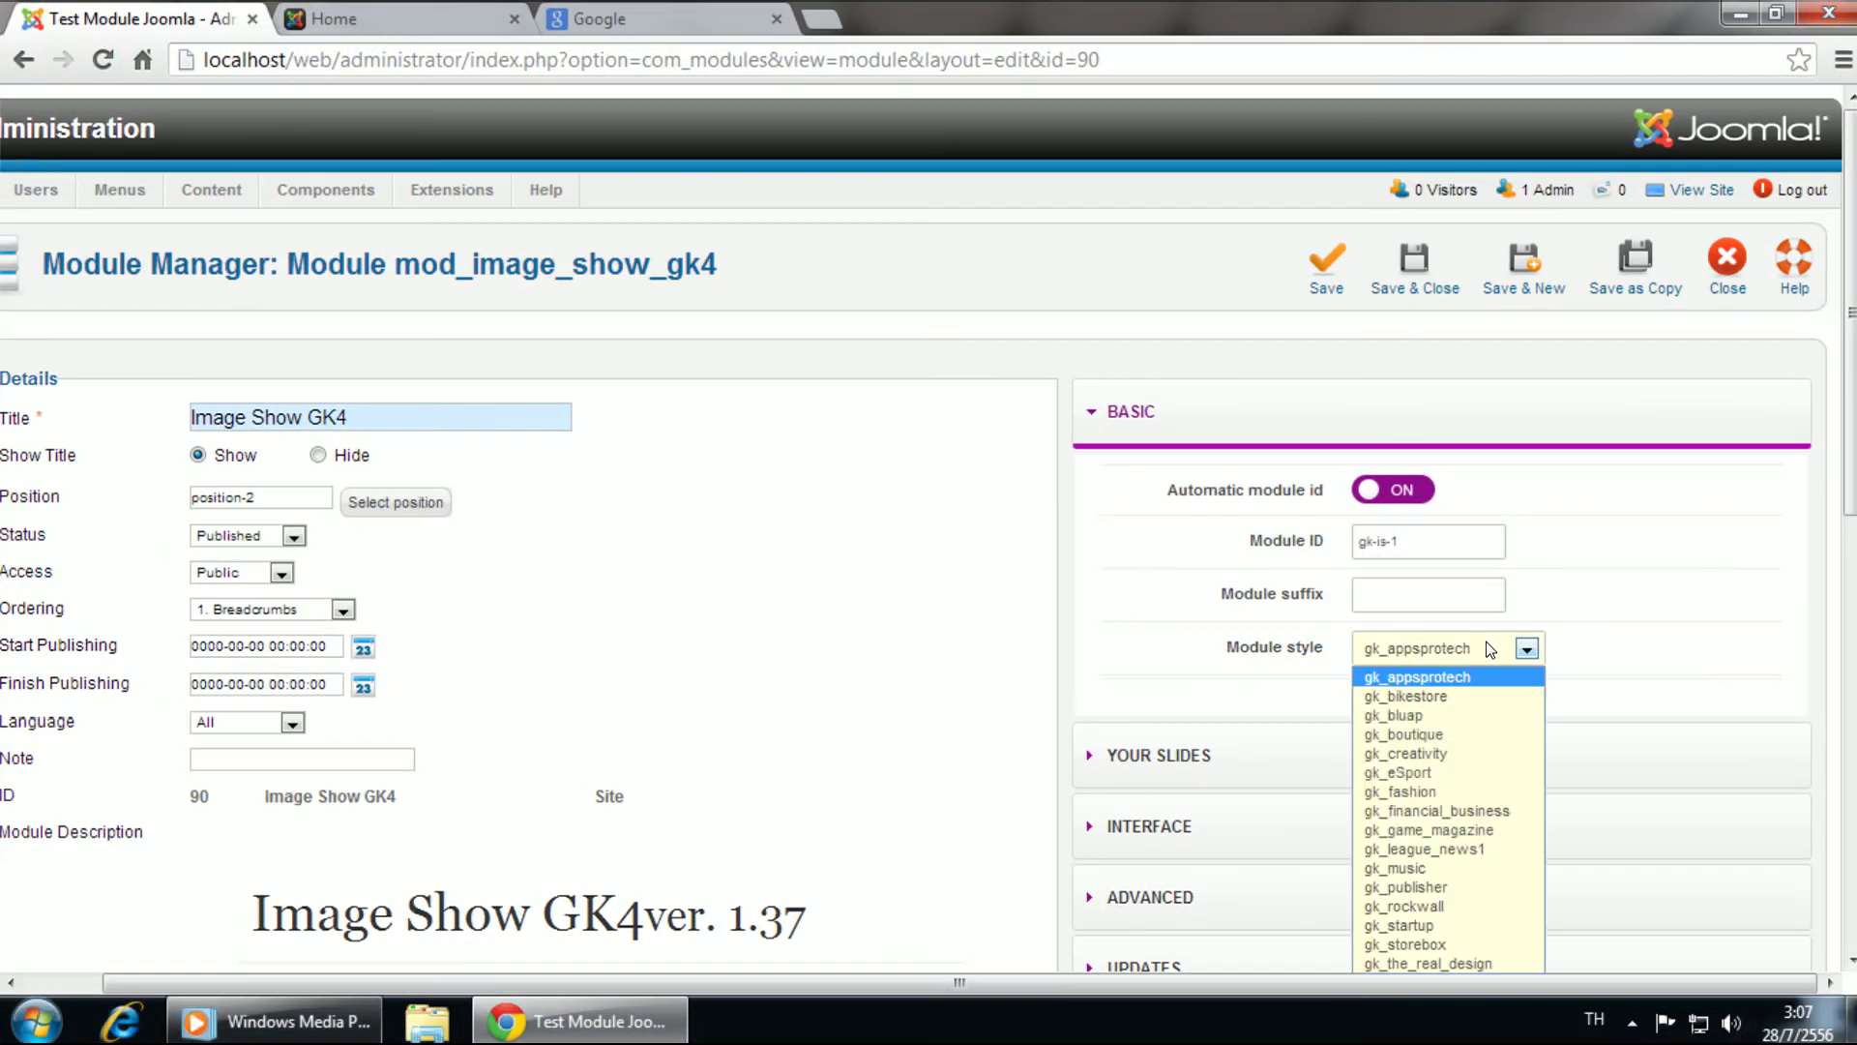
left_click(1422, 695)
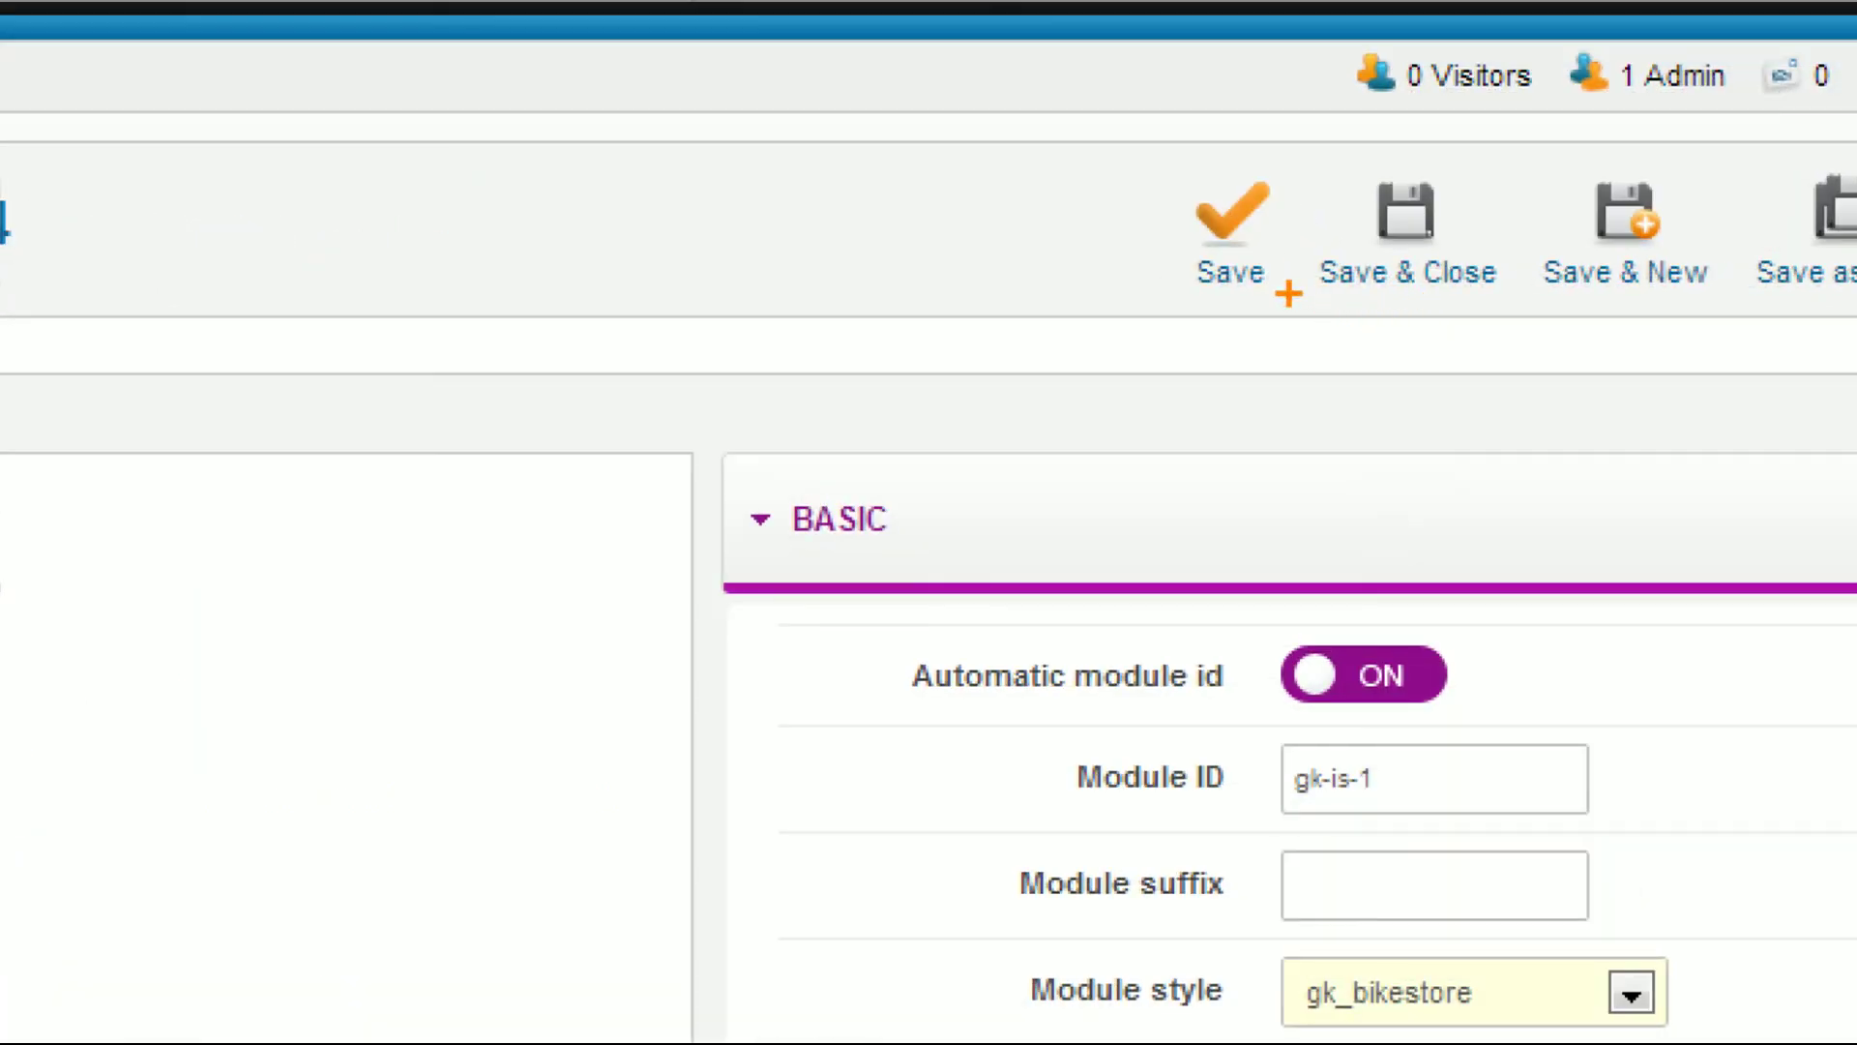
left_click_drag(1354, 295, 1453, 296)
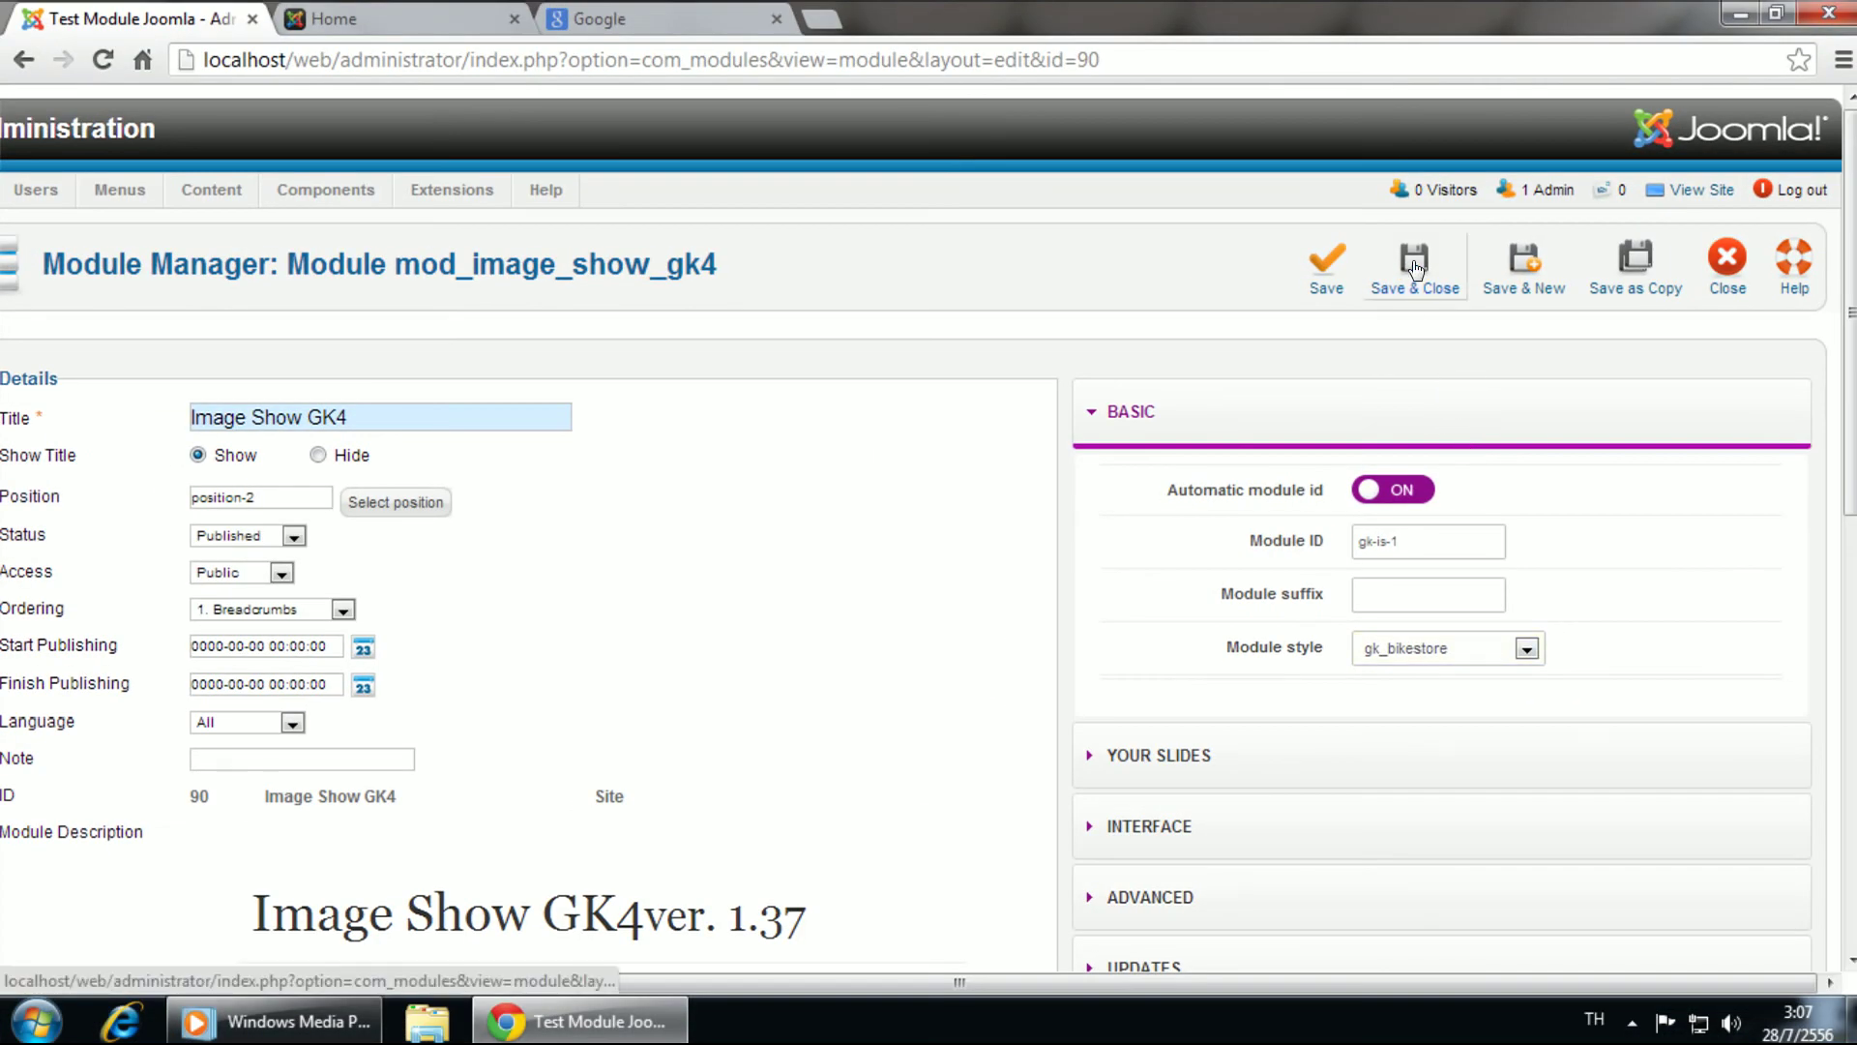
left_click(1415, 268)
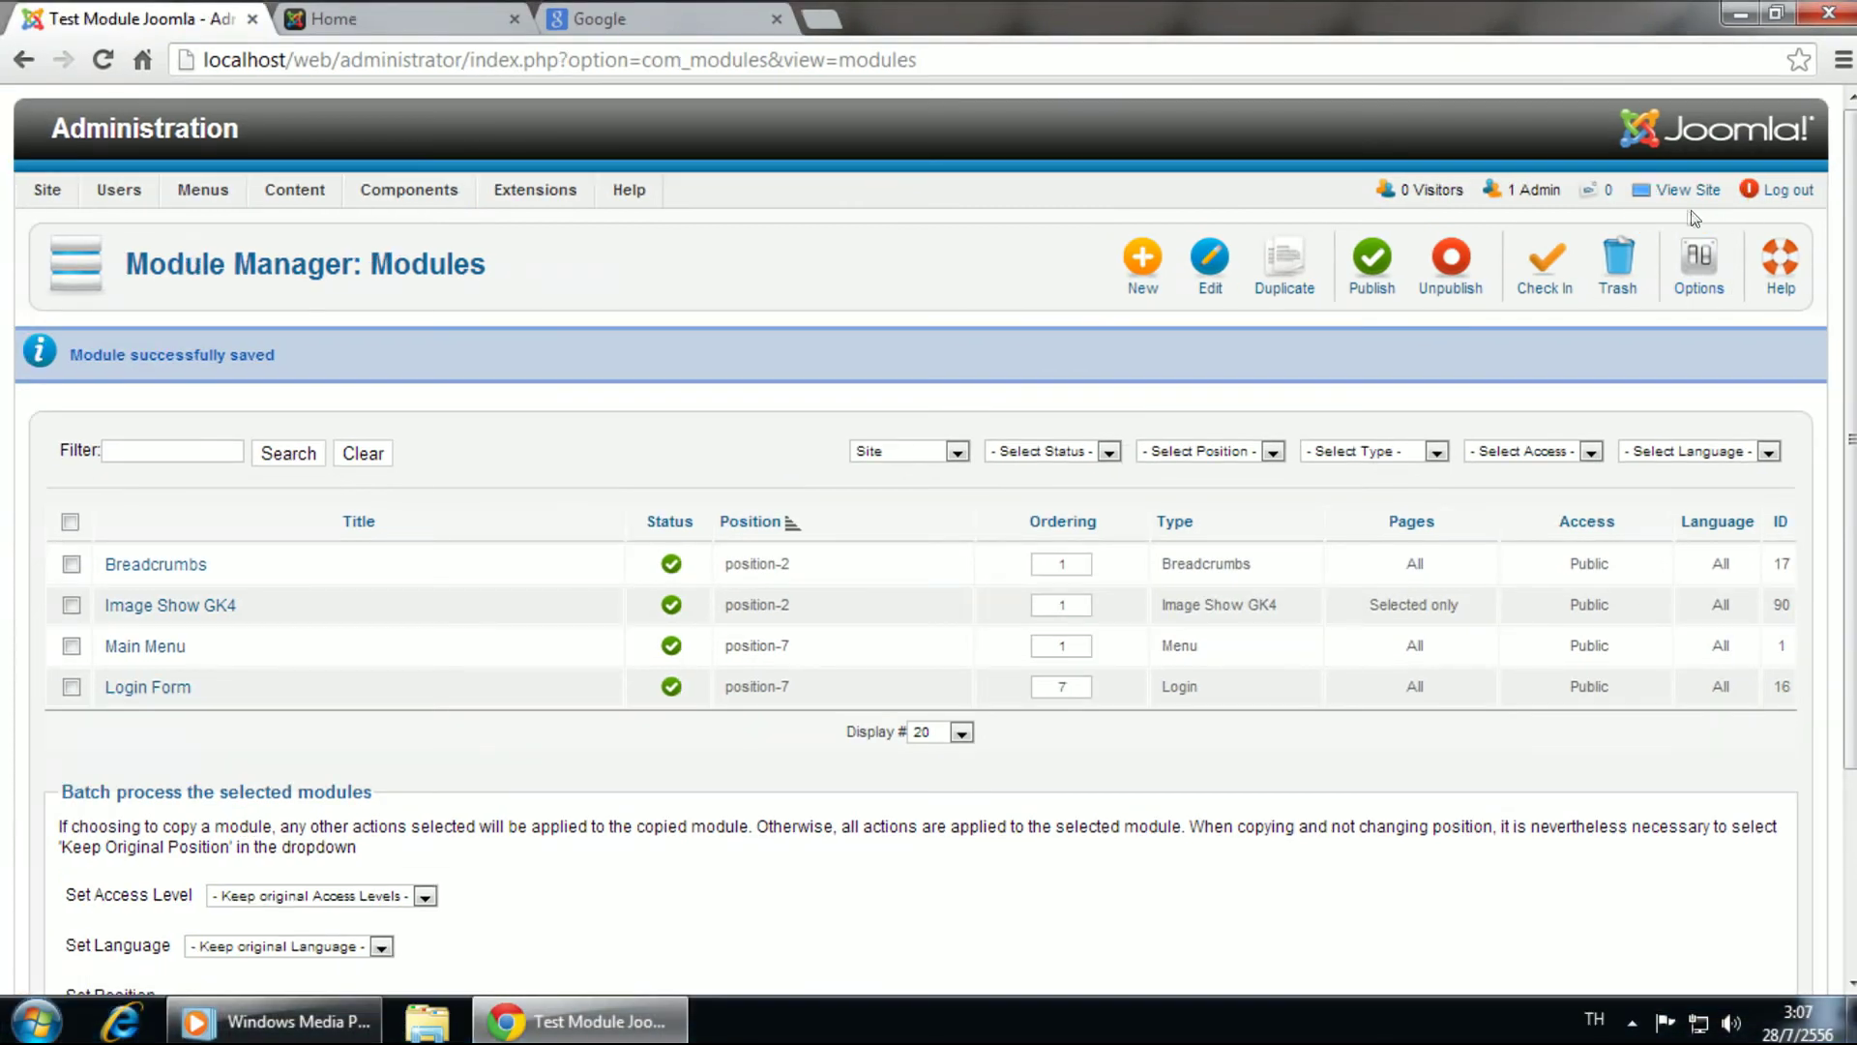
Step: Open the site's front end again and view the Home page slideshow in the gk_bikestore style
left_click(1668, 191)
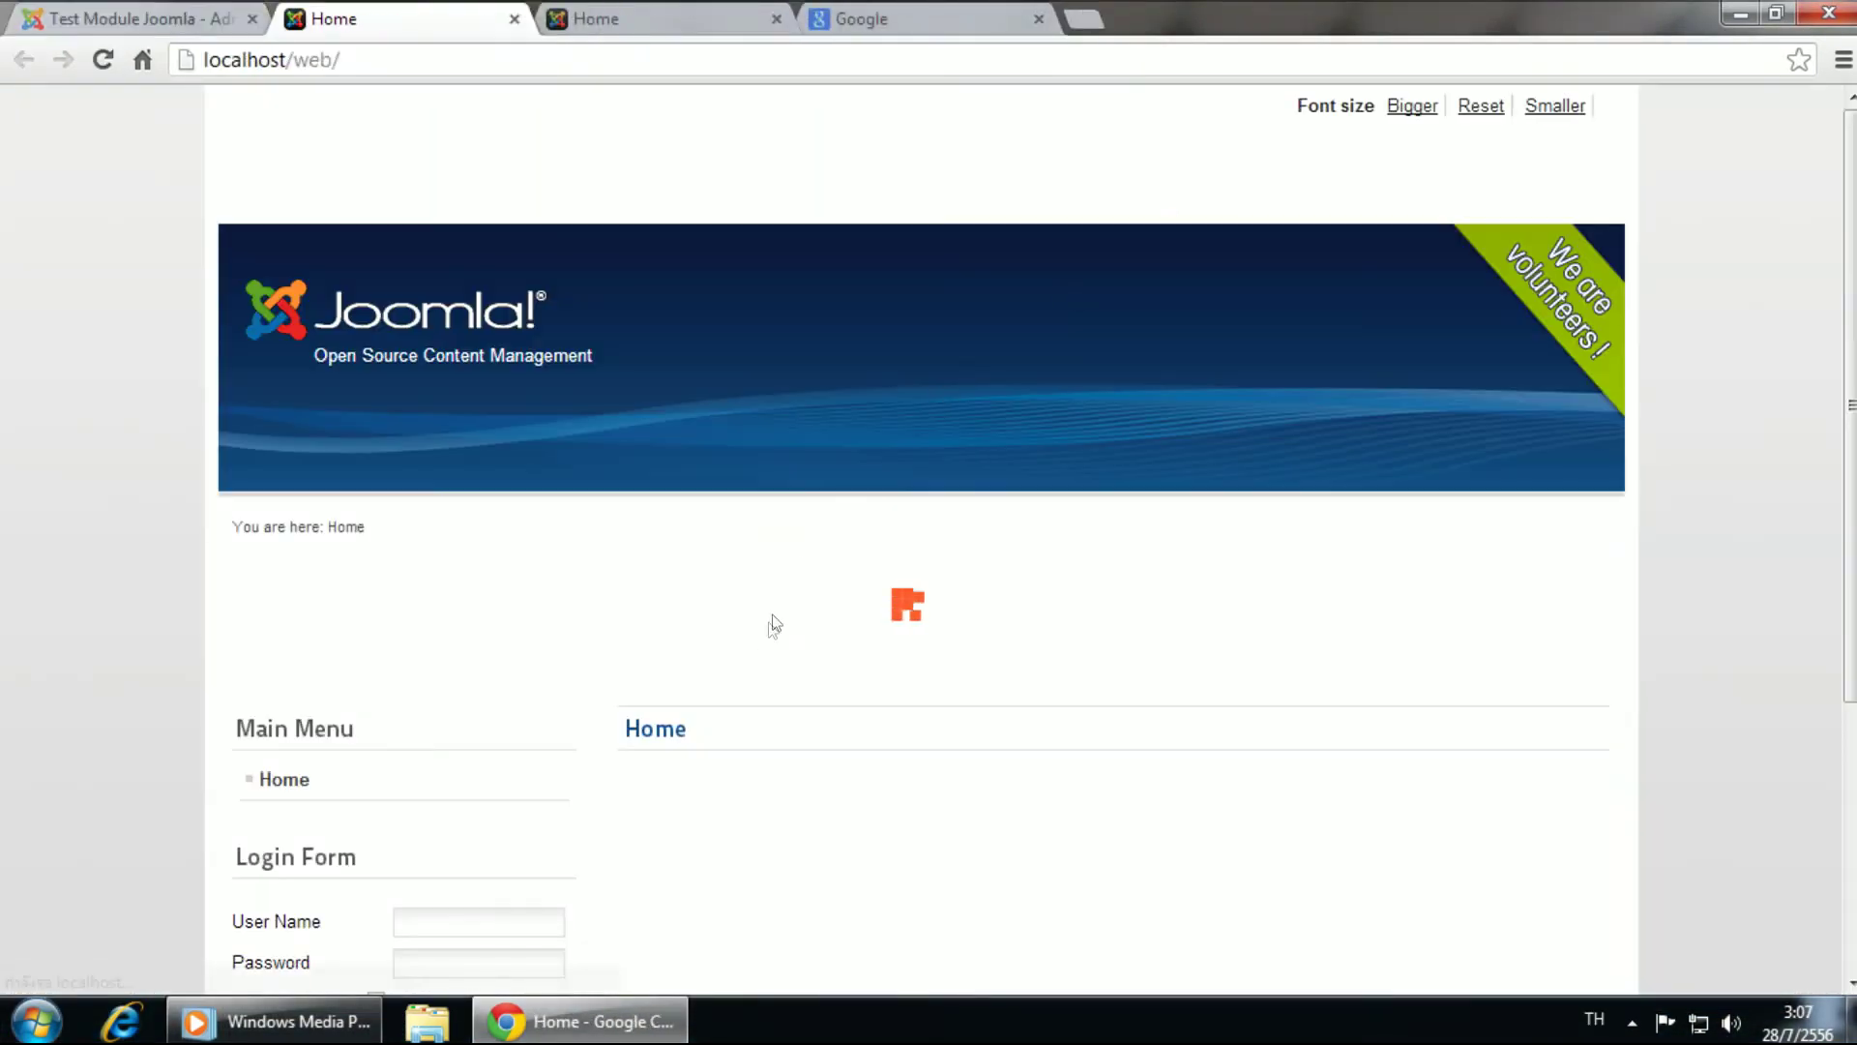
scroll(929, 594, "down", 1)
scroll(1189, 638, "down", 1)
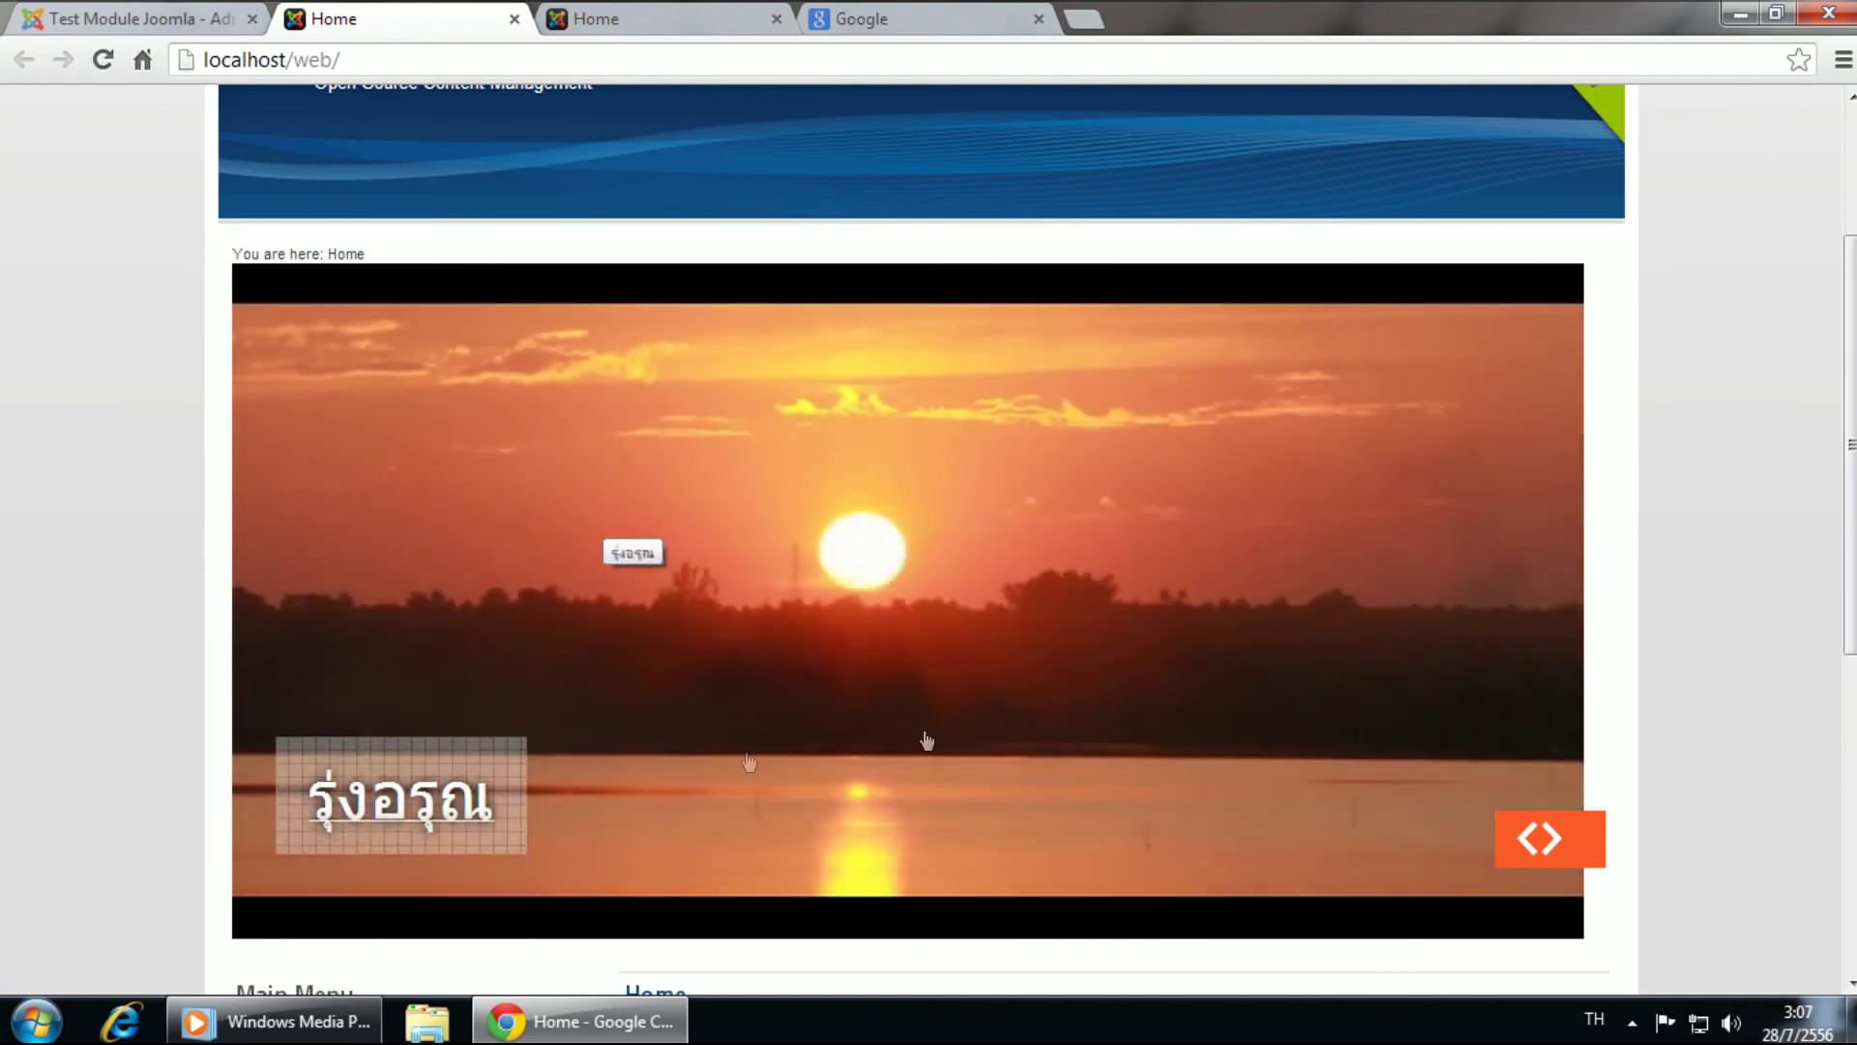
double_click(410, 755)
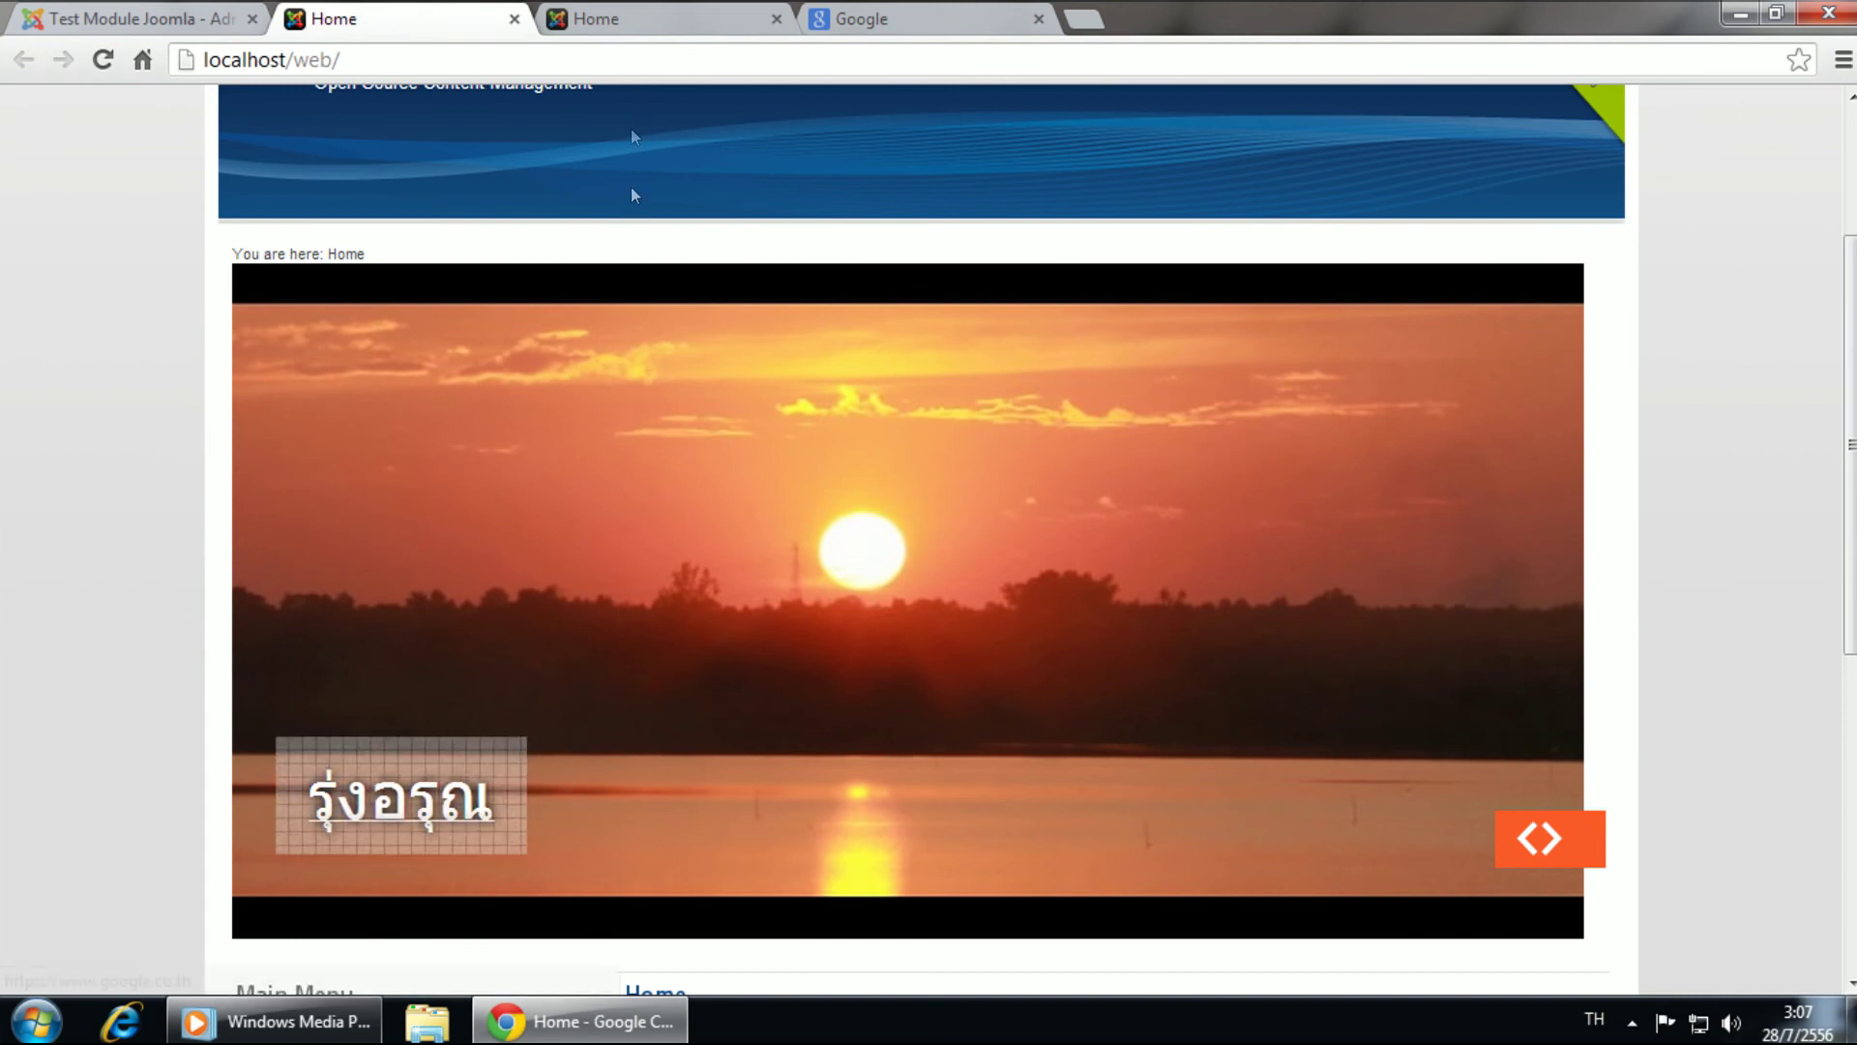
Step: Compare the slideshow with the earlier style on the other open Home page, and return to the gk_bikestore version
left_click(667, 19)
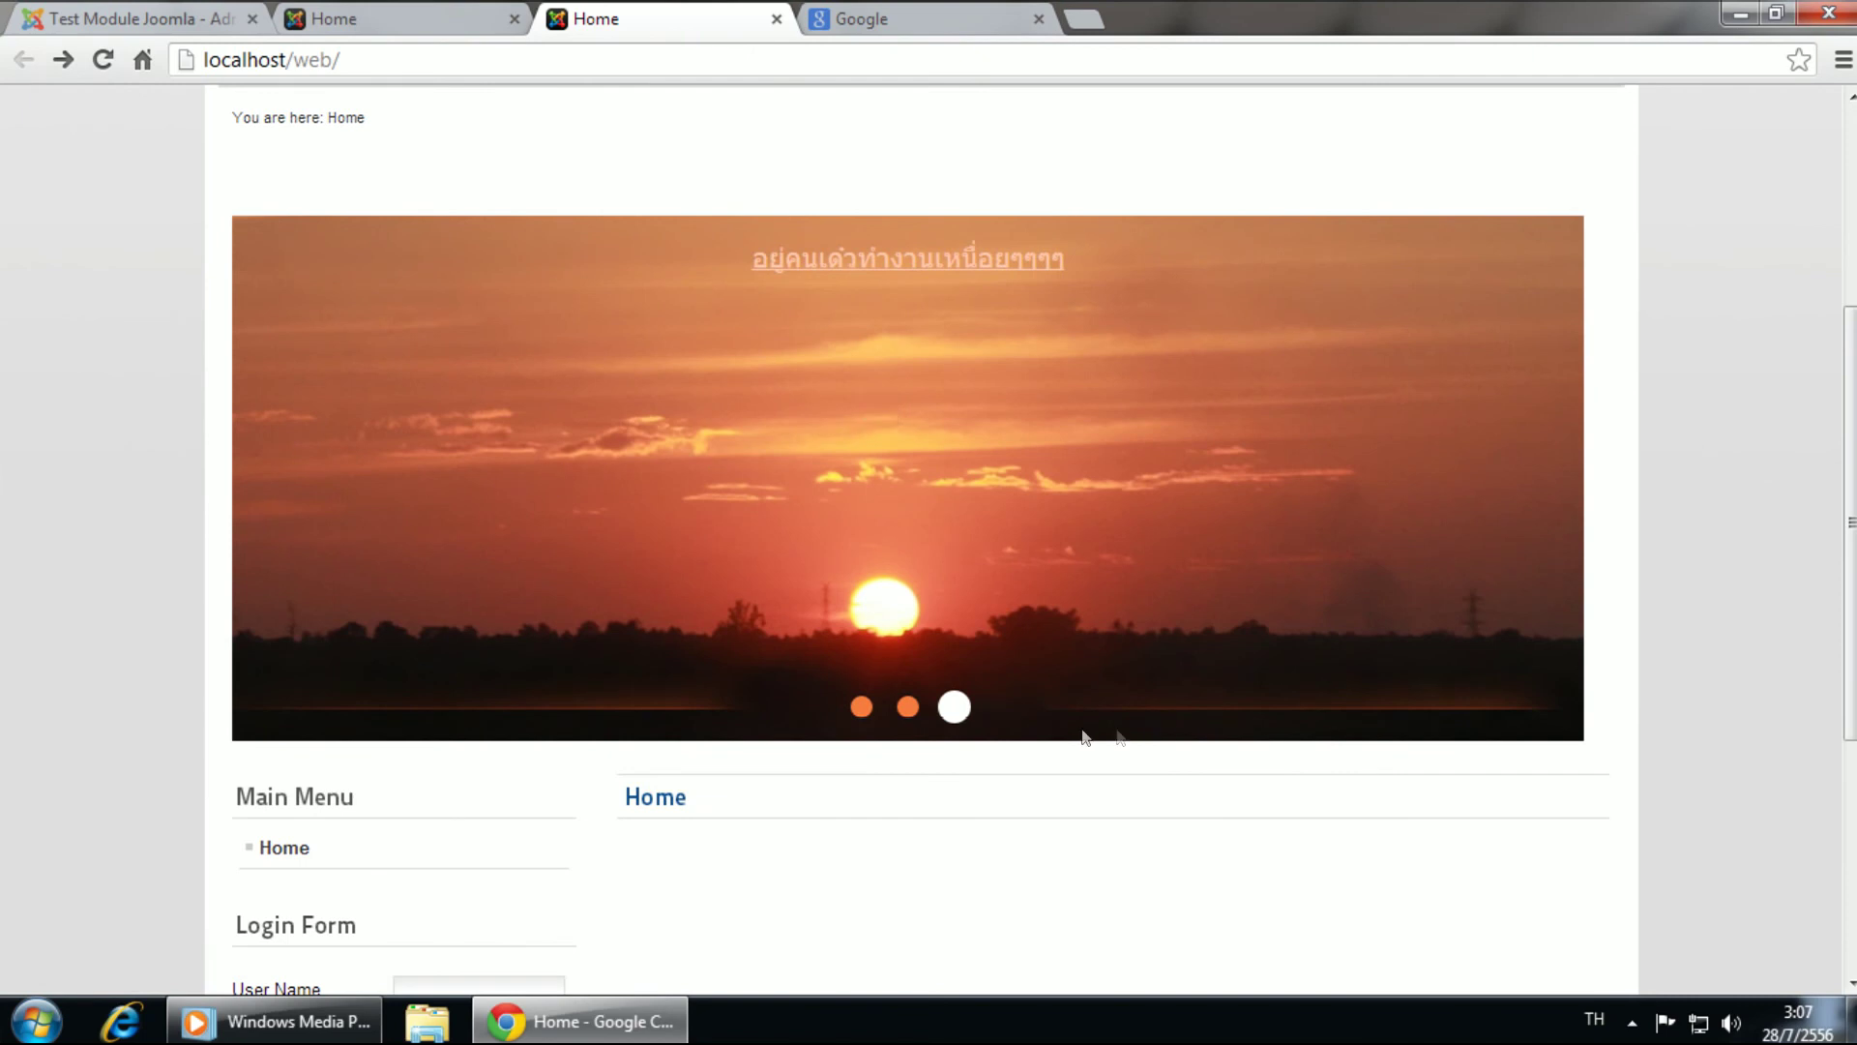
left_click(861, 706)
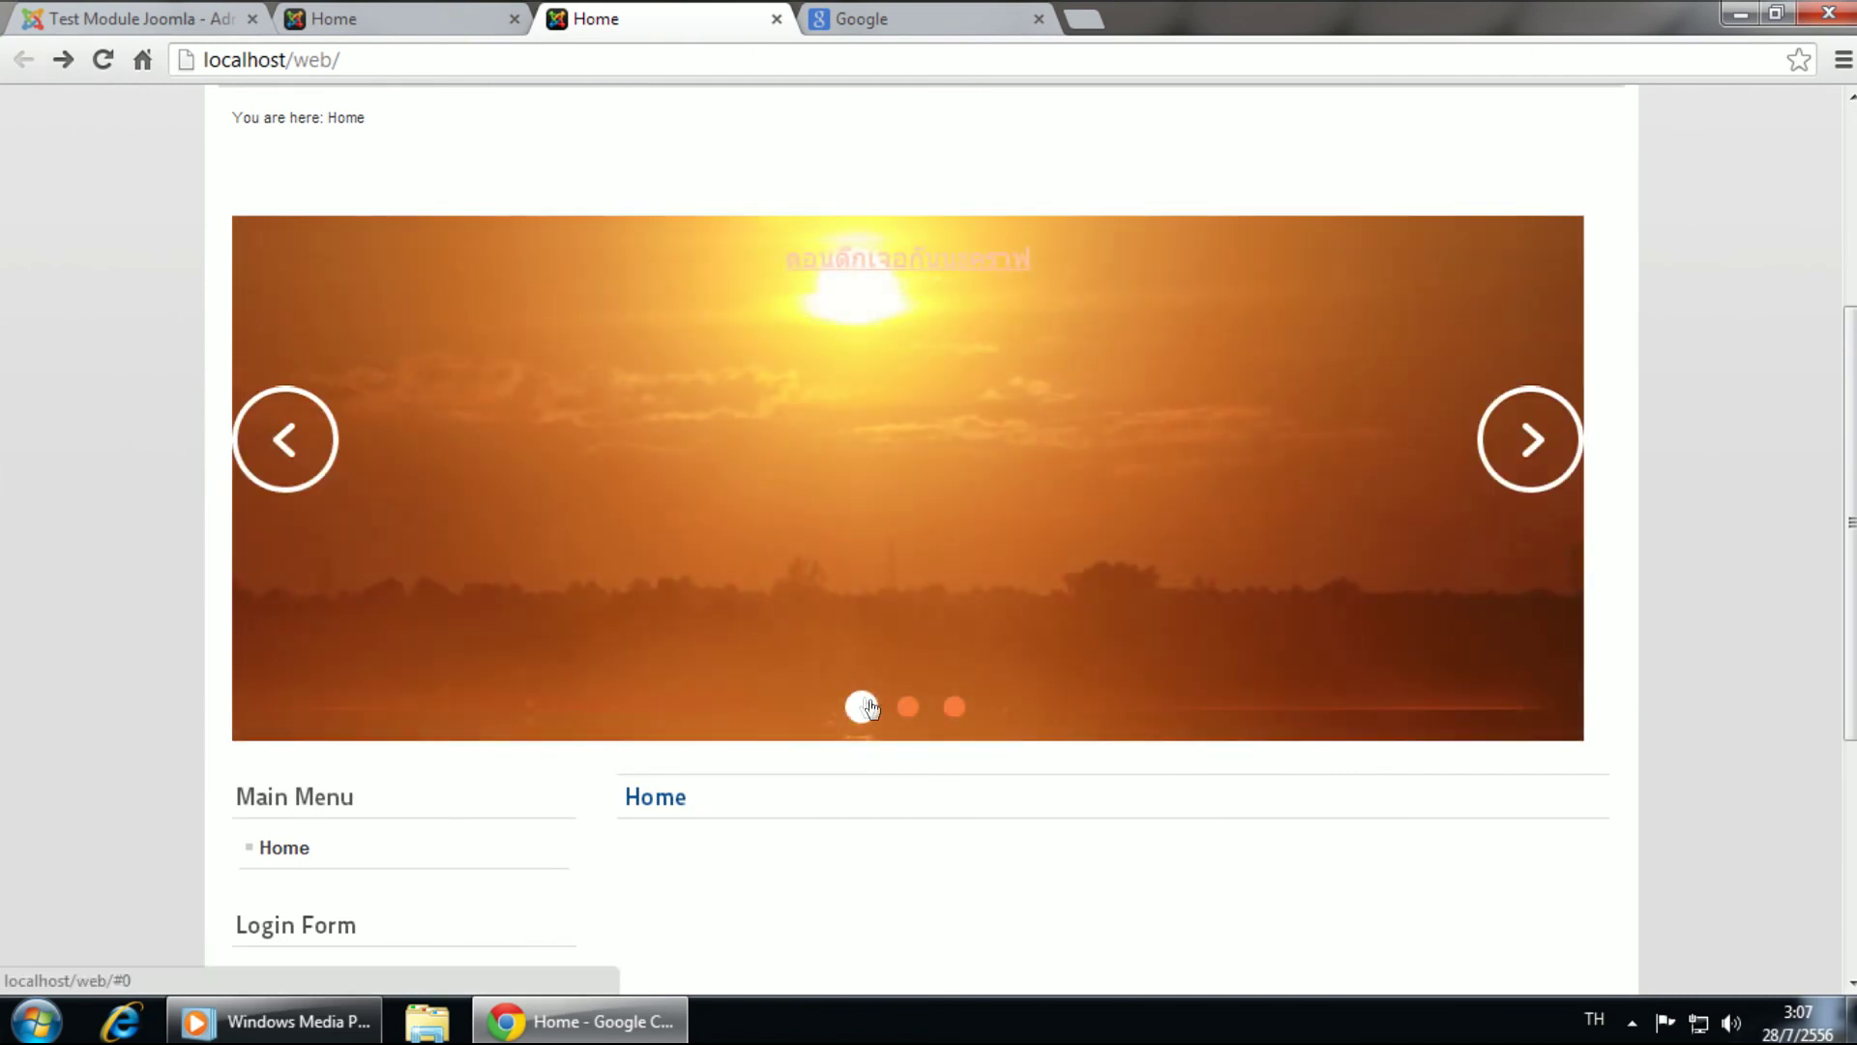
left_click(392, 19)
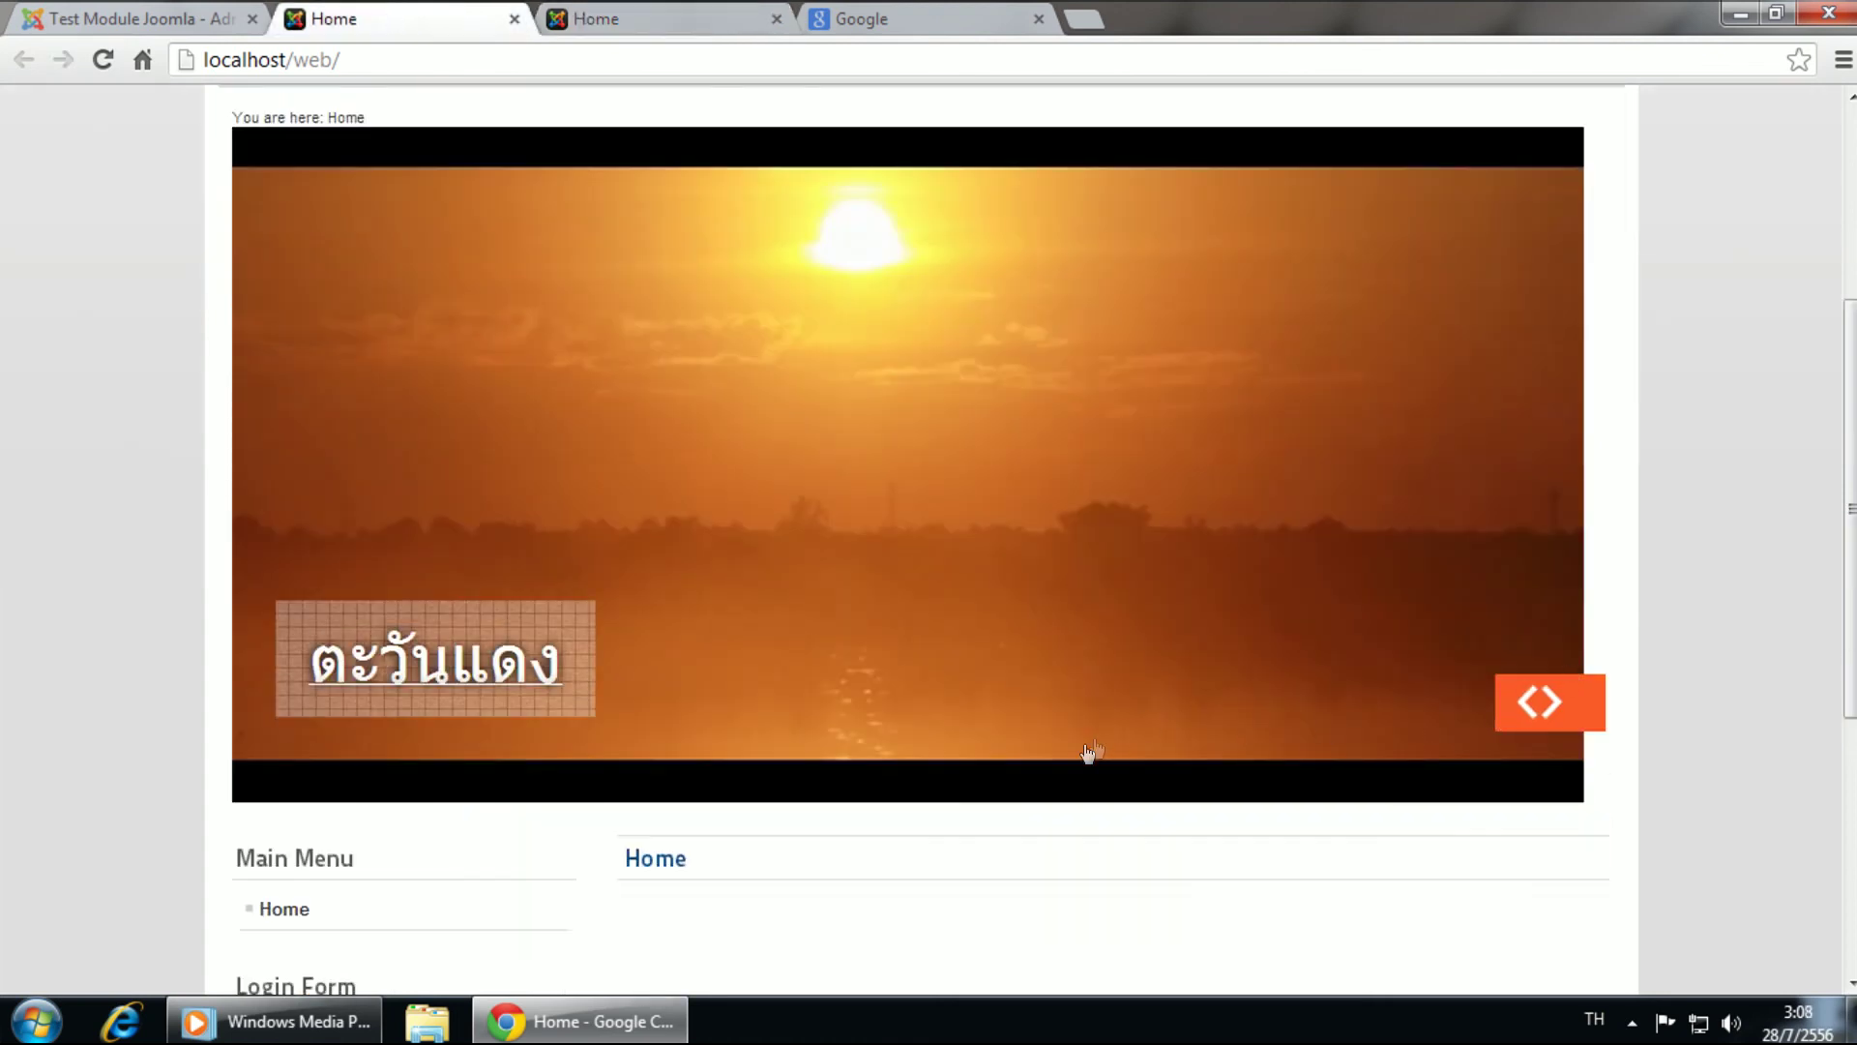
Step: Advance through the slides of the gk_bikestore slideshow and view the whole image area
left_click(1549, 703)
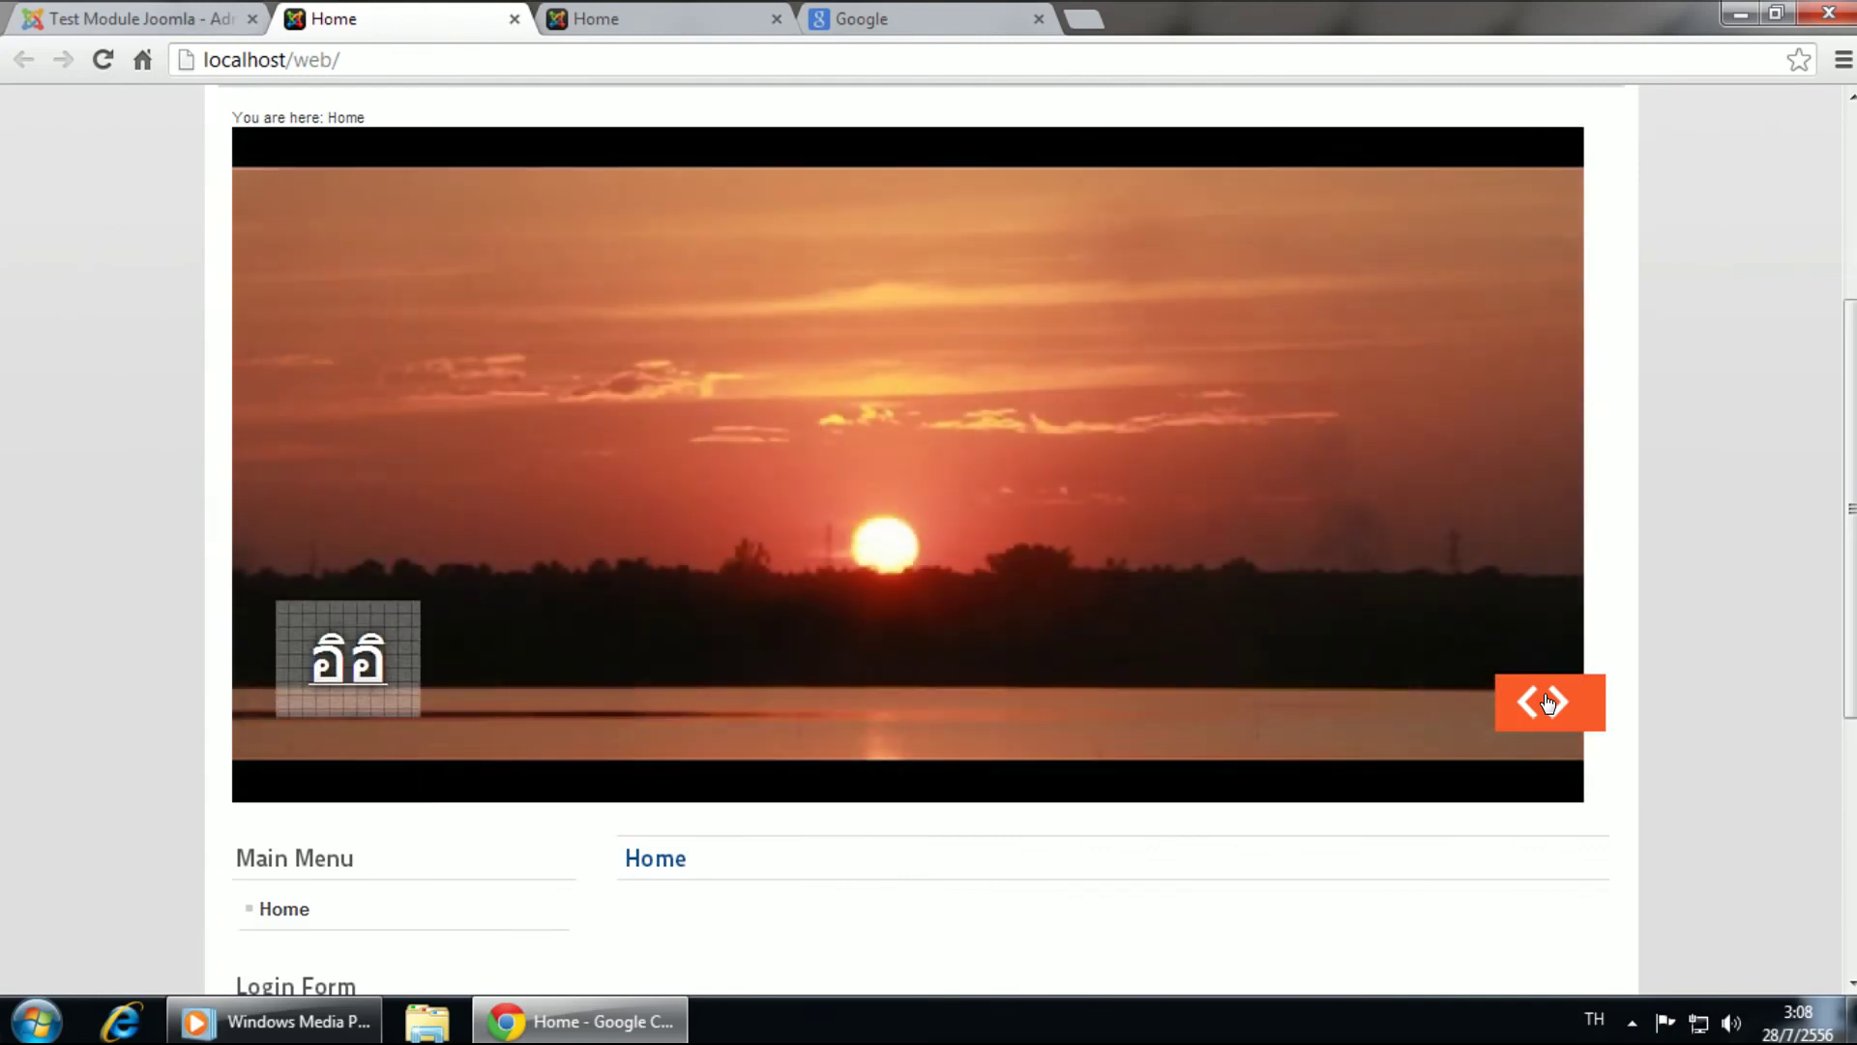
left_click(1549, 703)
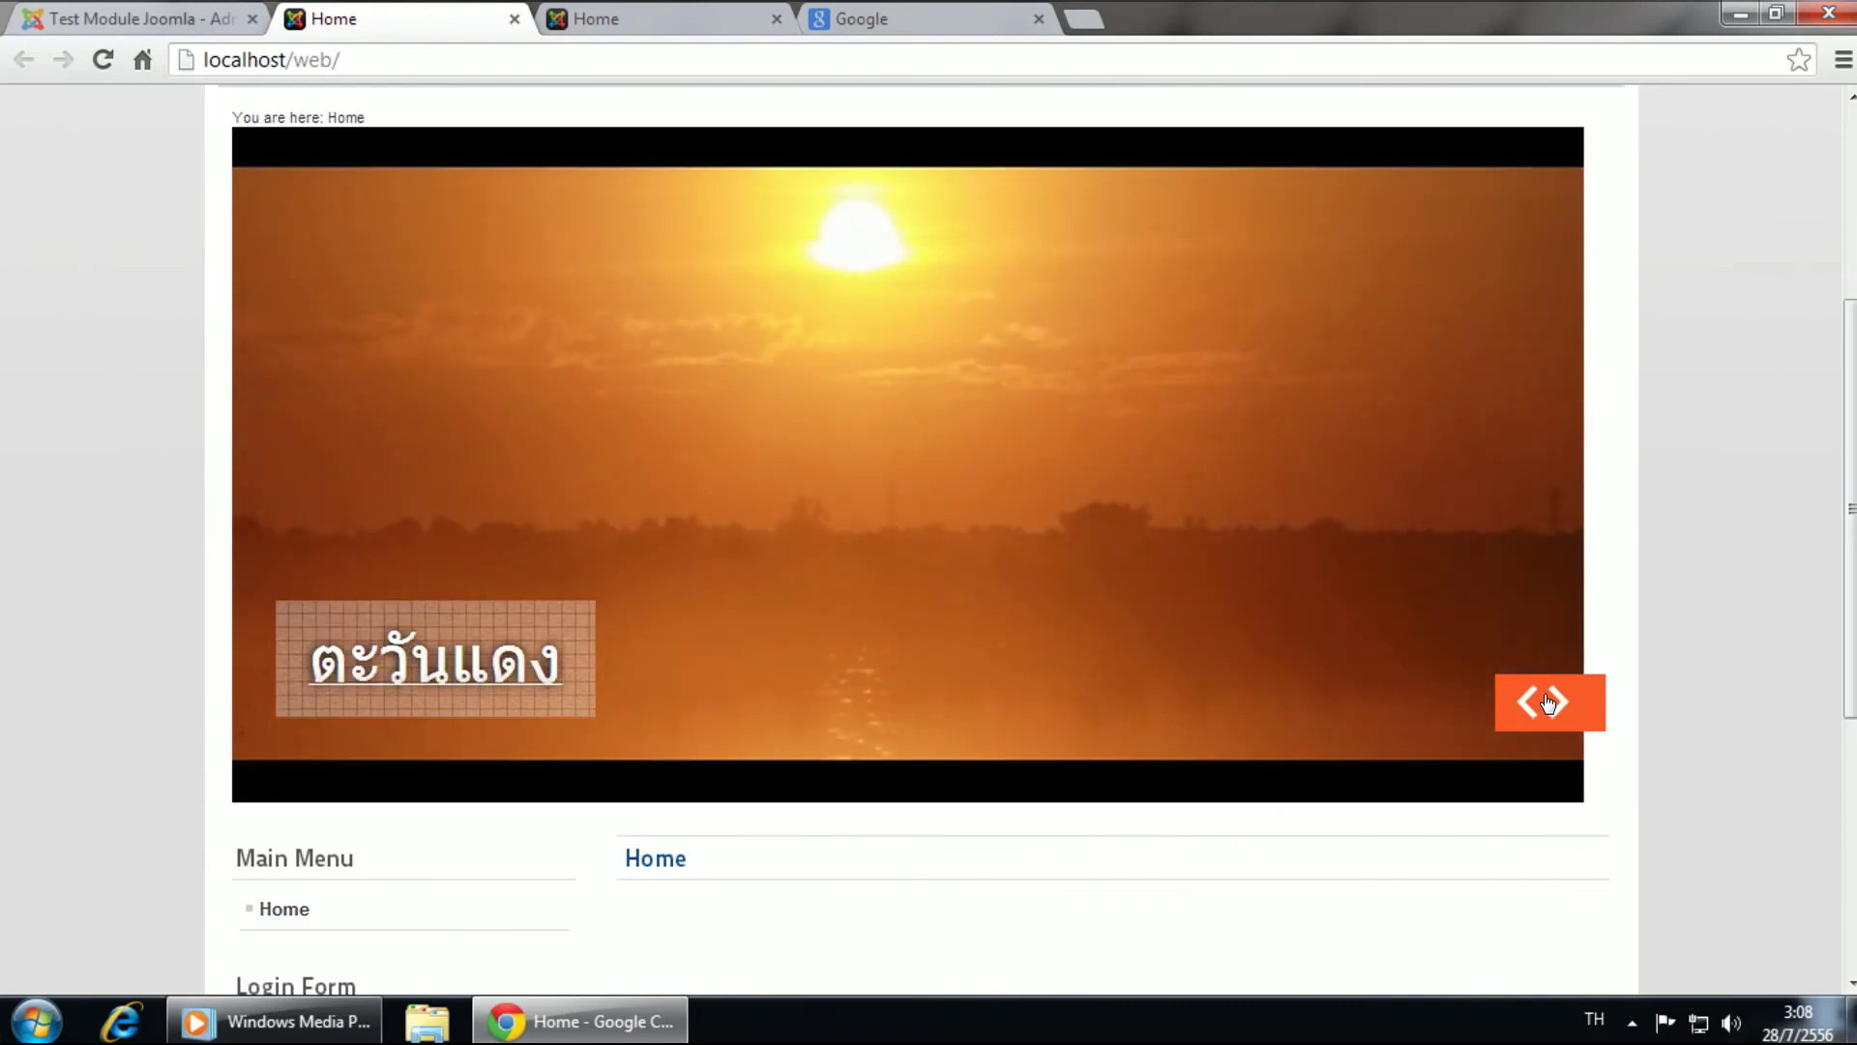
mouse_move(1854, 570)
left_mouse_down()
mouse_move(1854, 435)
mouse_move(1853, 577)
mouse_move(1850, 521)
mouse_move(1850, 541)
left_mouse_up()
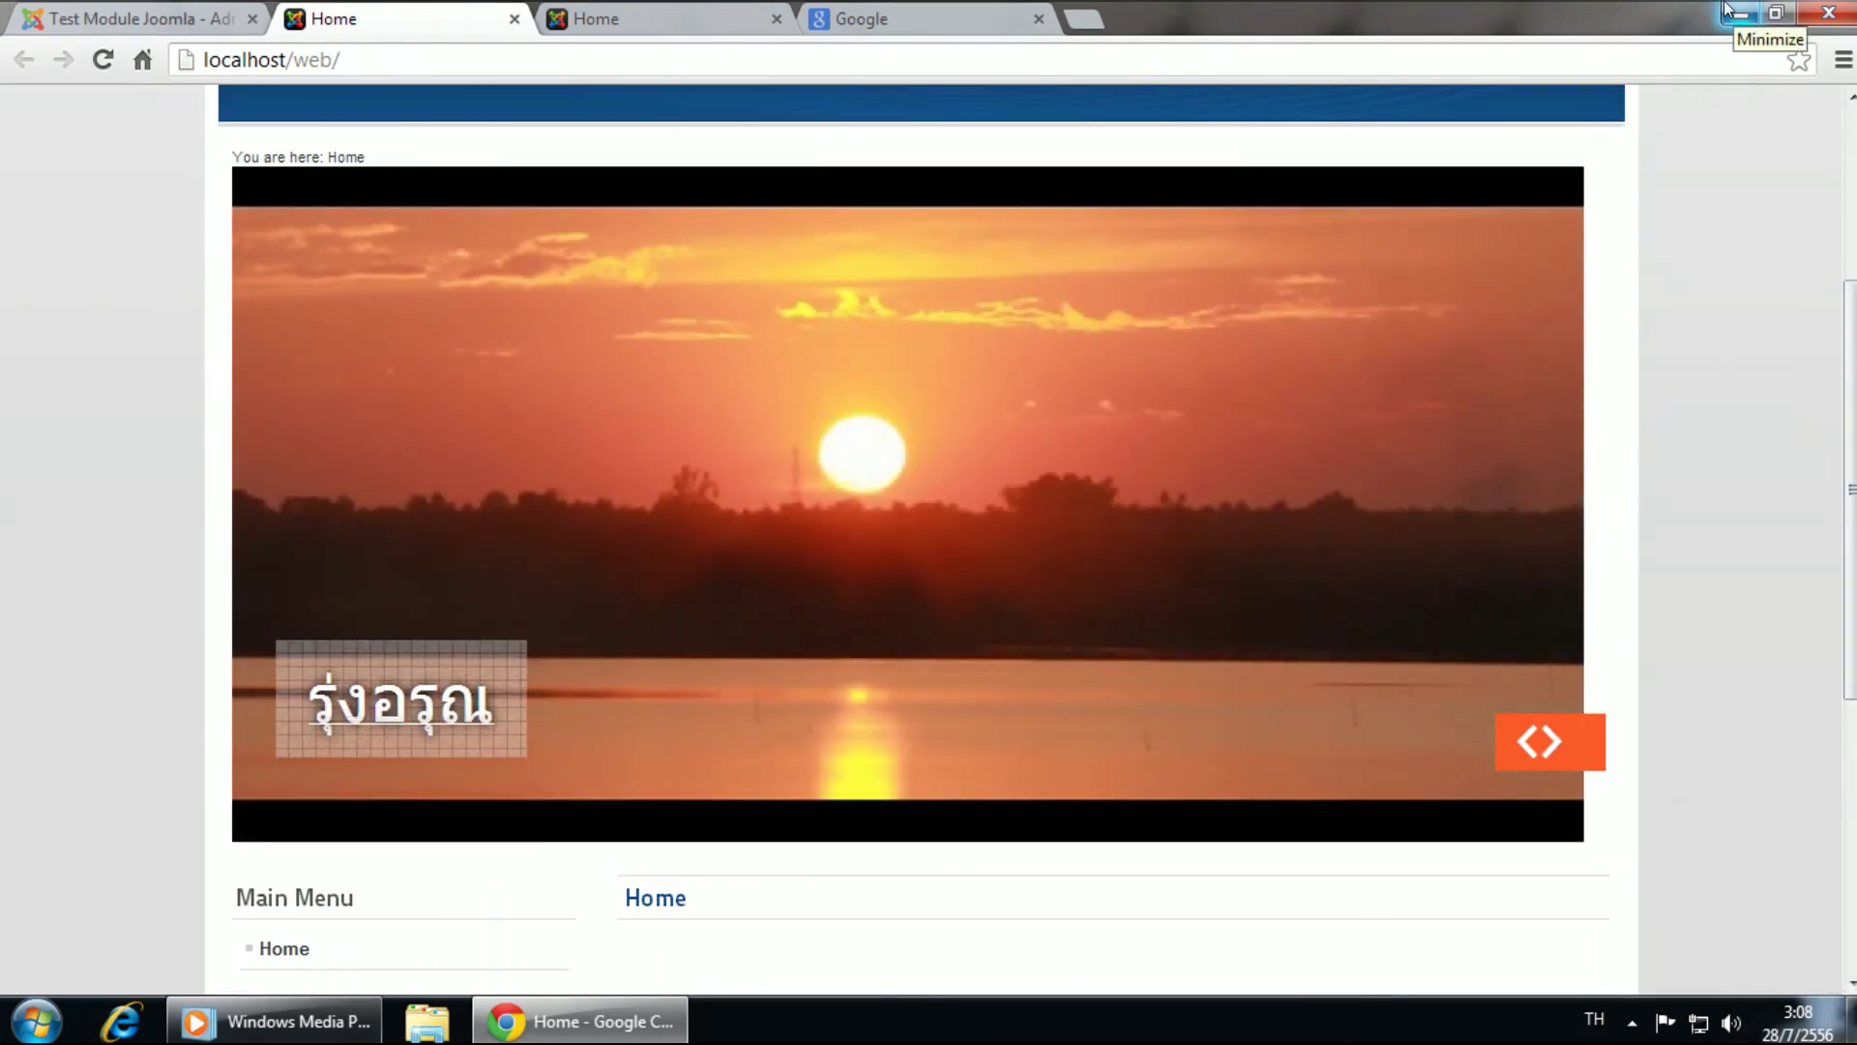
left_click_drag(1851, 483, 1851, 503)
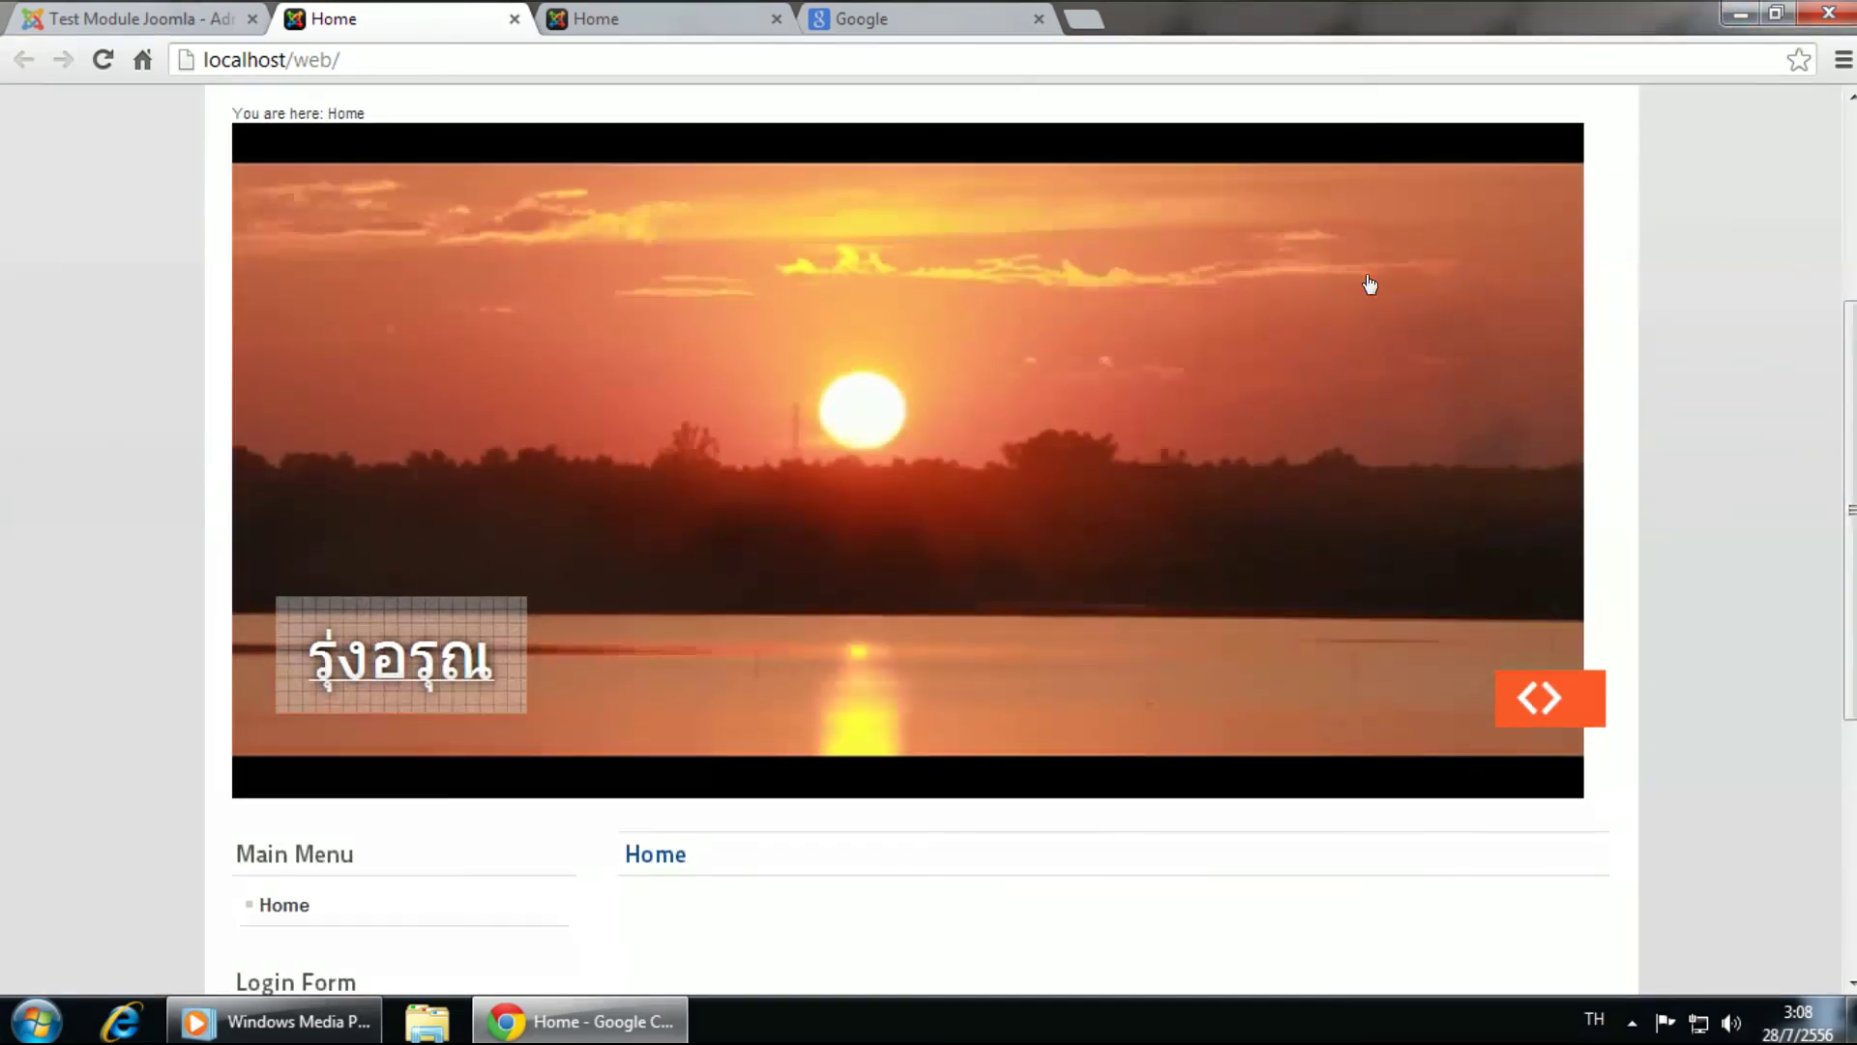
Step: Return to the module list, reopen the Image Show GK4 module, and look over its details and settings
key("ctrl+shift+Tab")
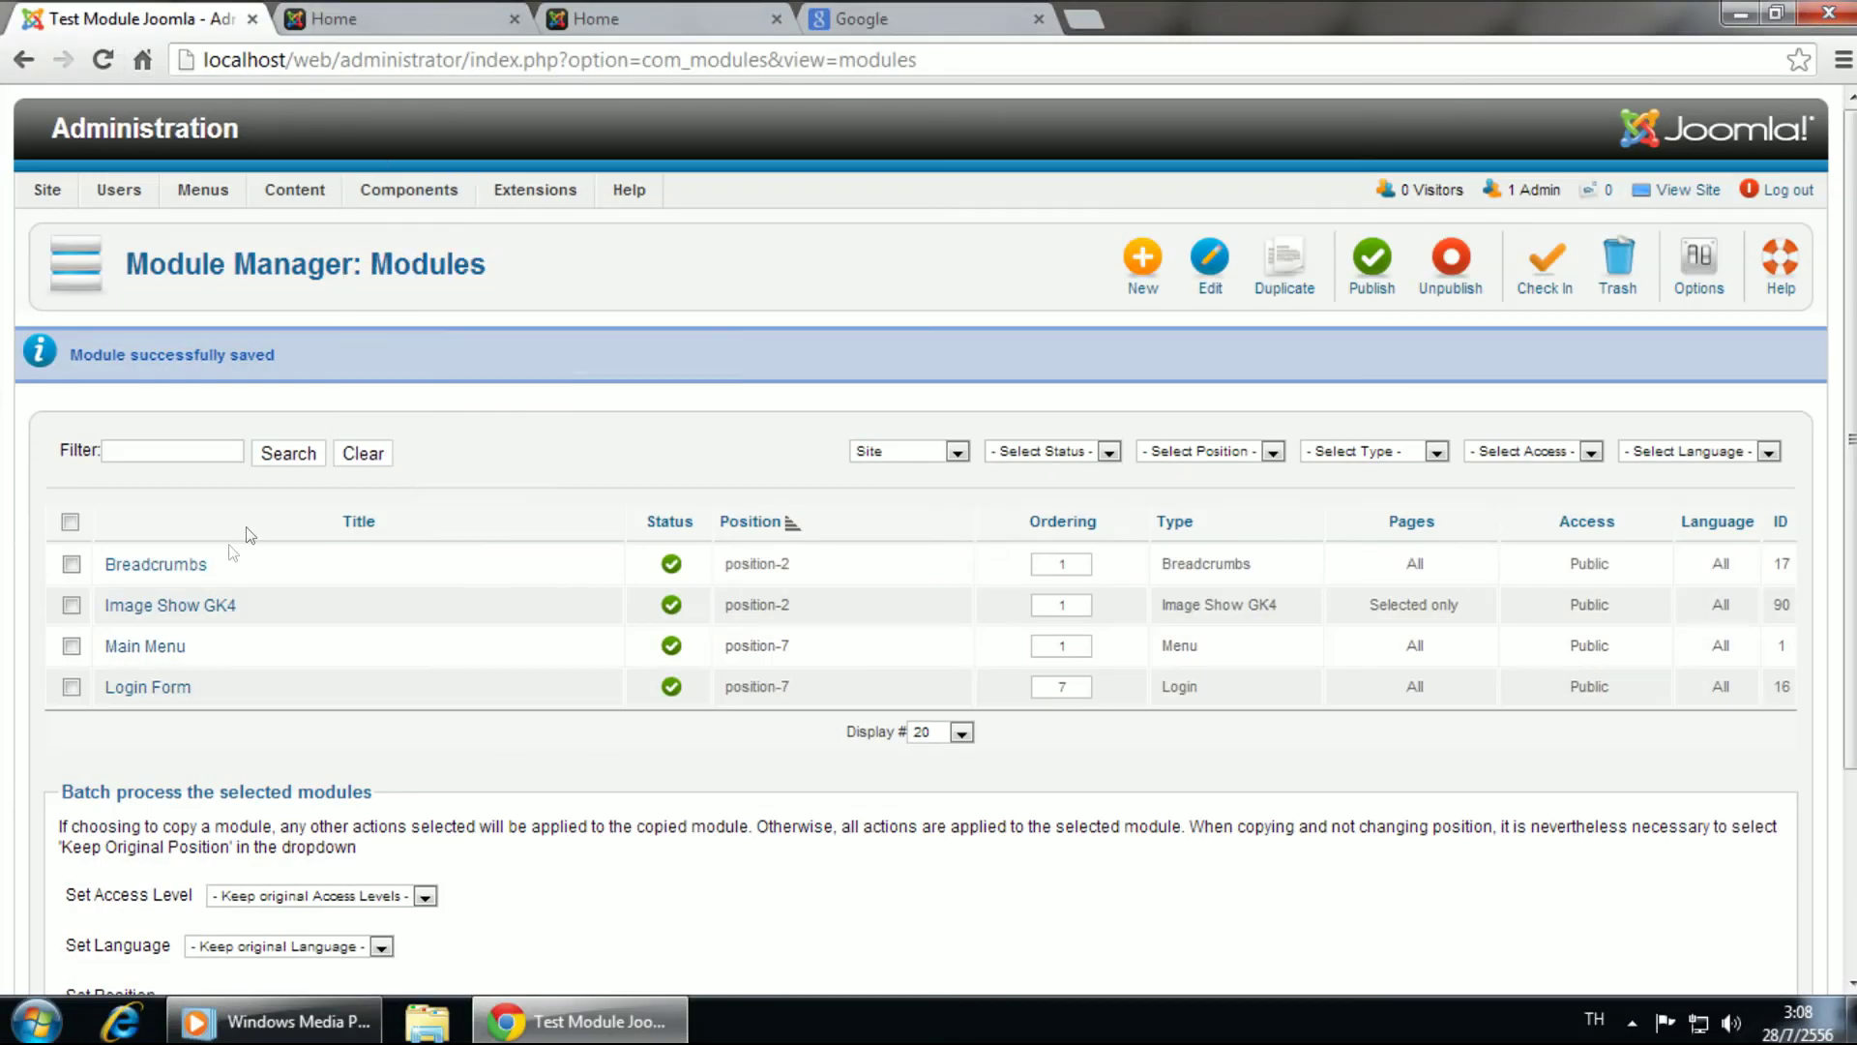
left_click(164, 605)
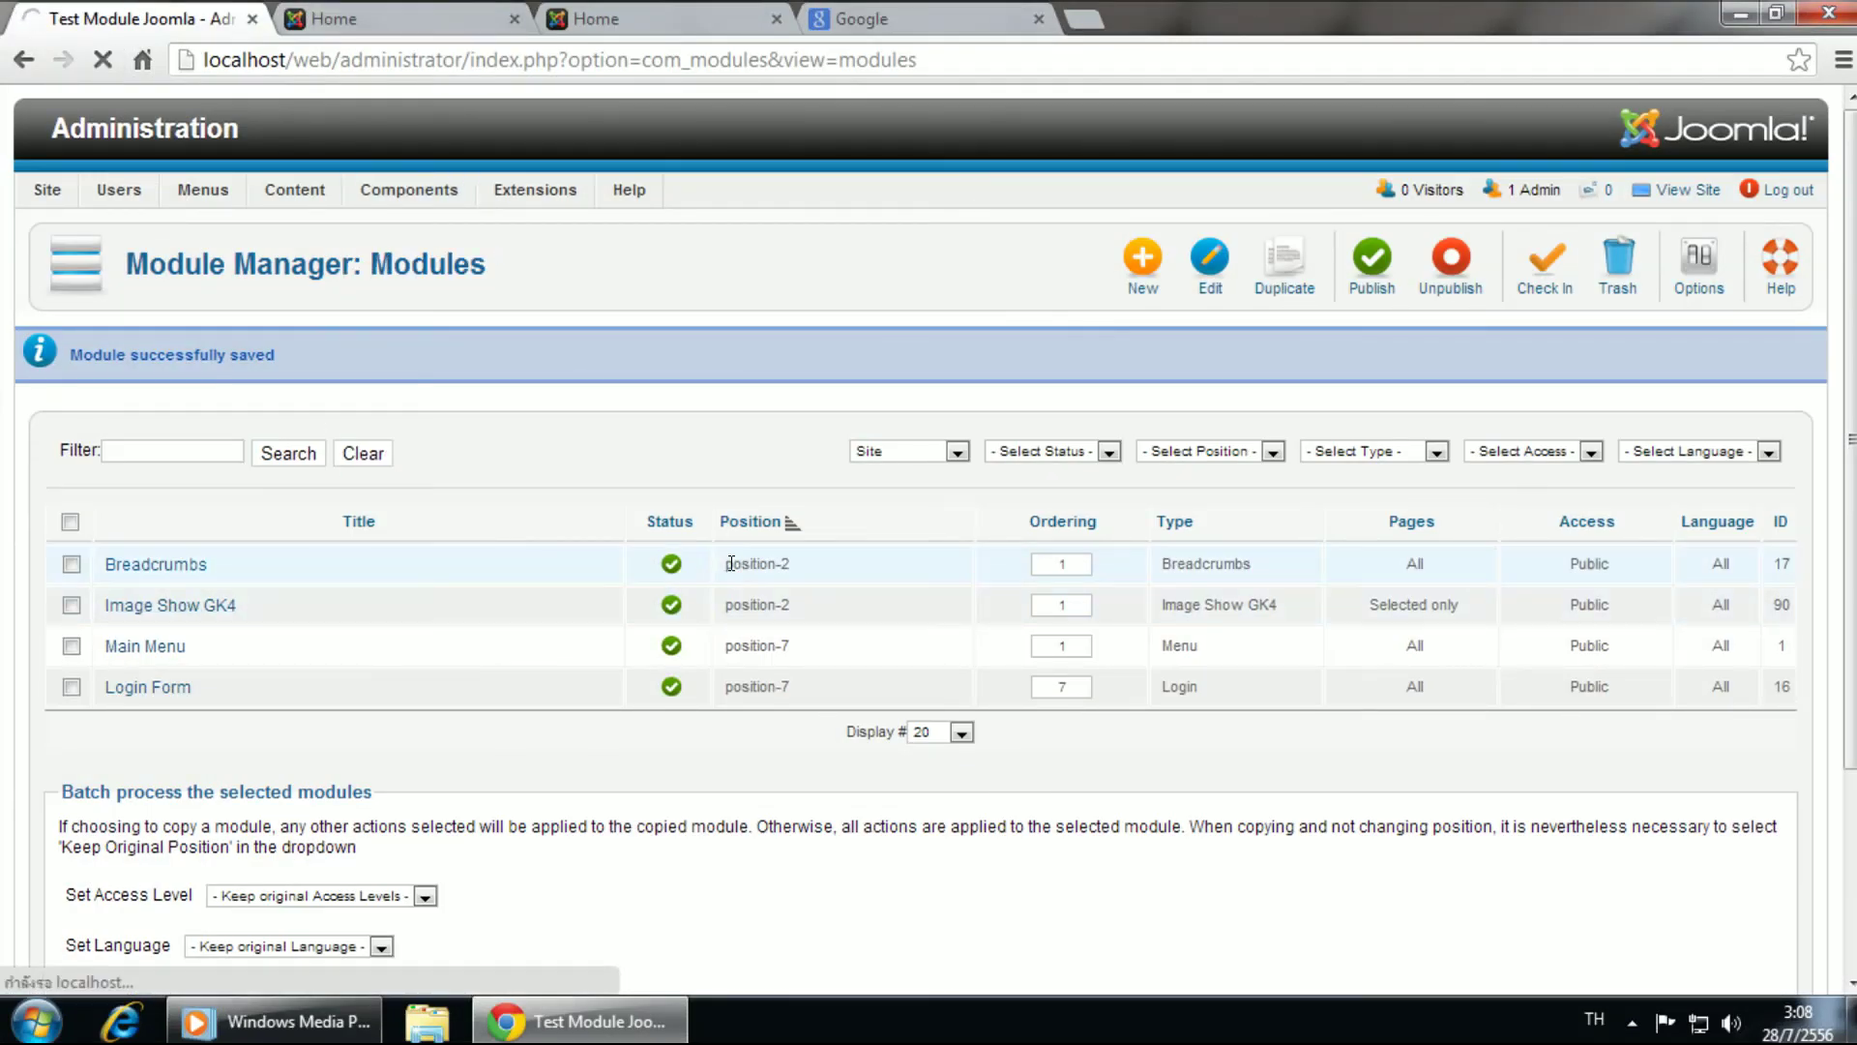
scroll(994, 615, "down", 3)
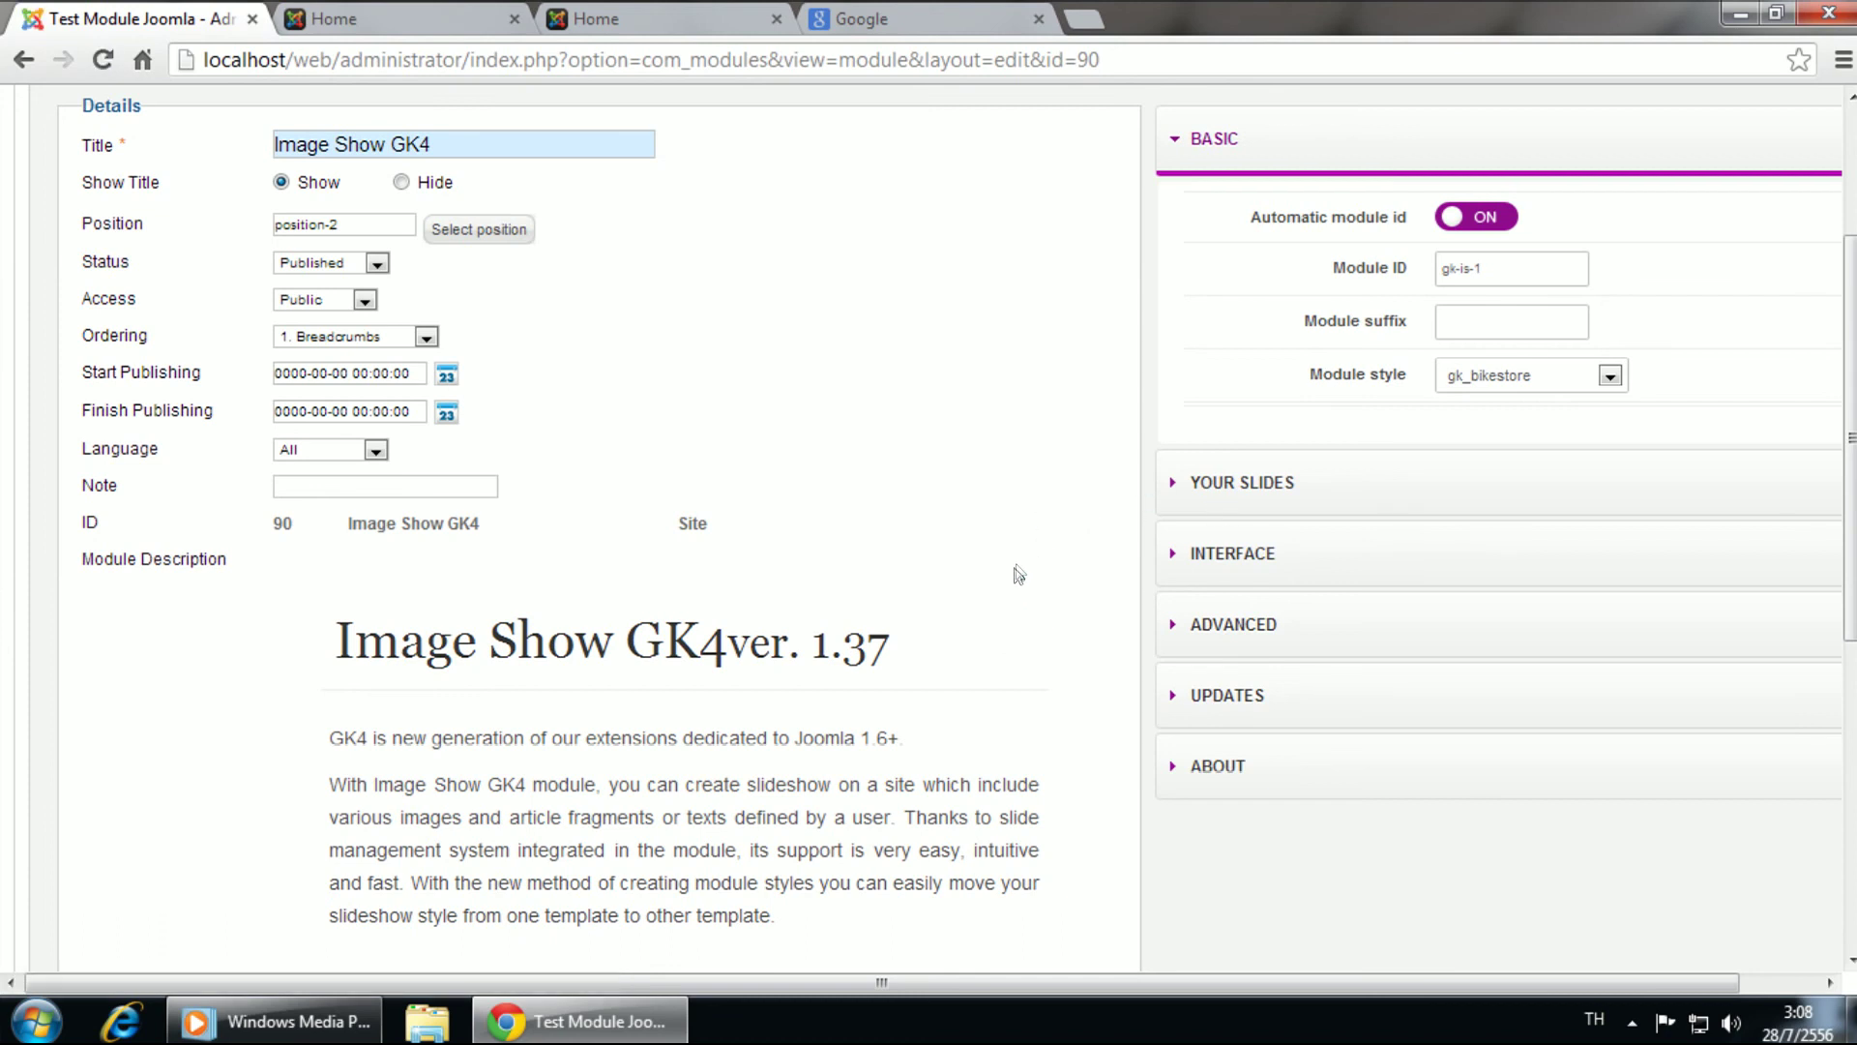
scroll(1016, 589, "up", 2)
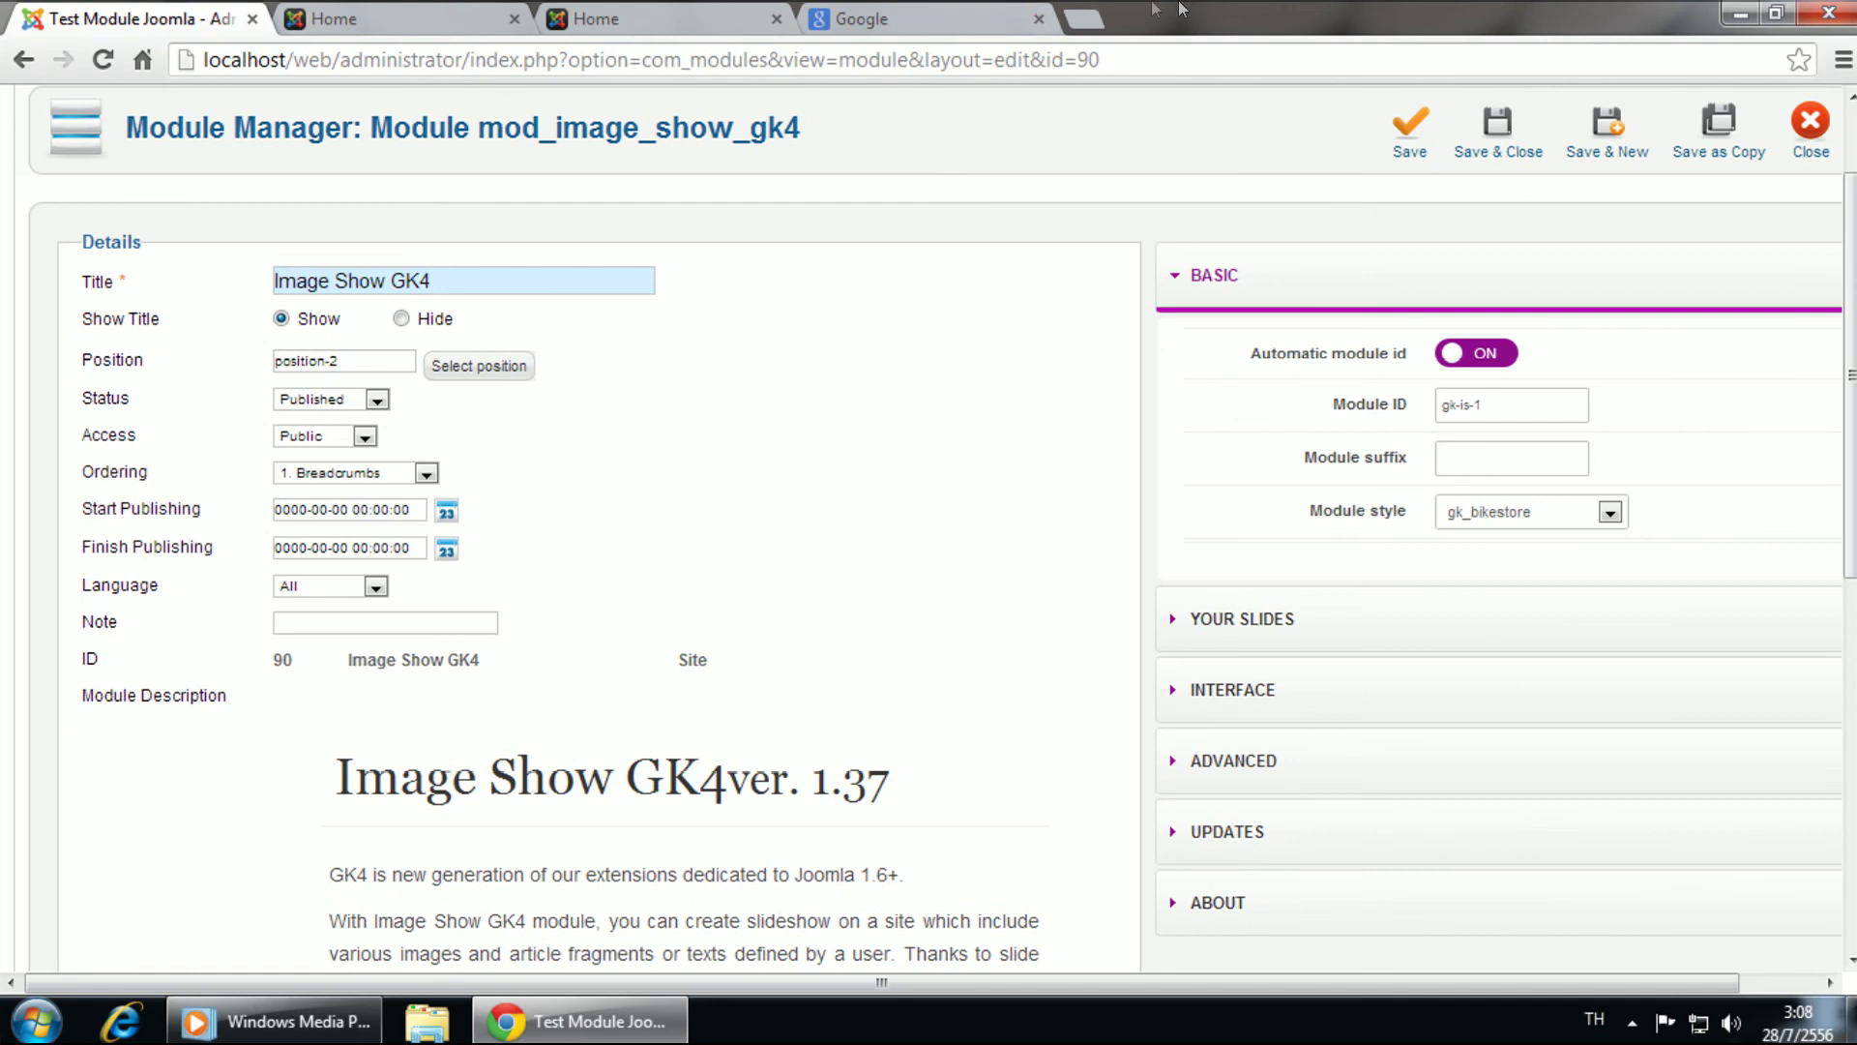
Step: Minimize the browser and bring the Review Module Joomla board on the 3D desktop's wall into view
left_click(1721, 12)
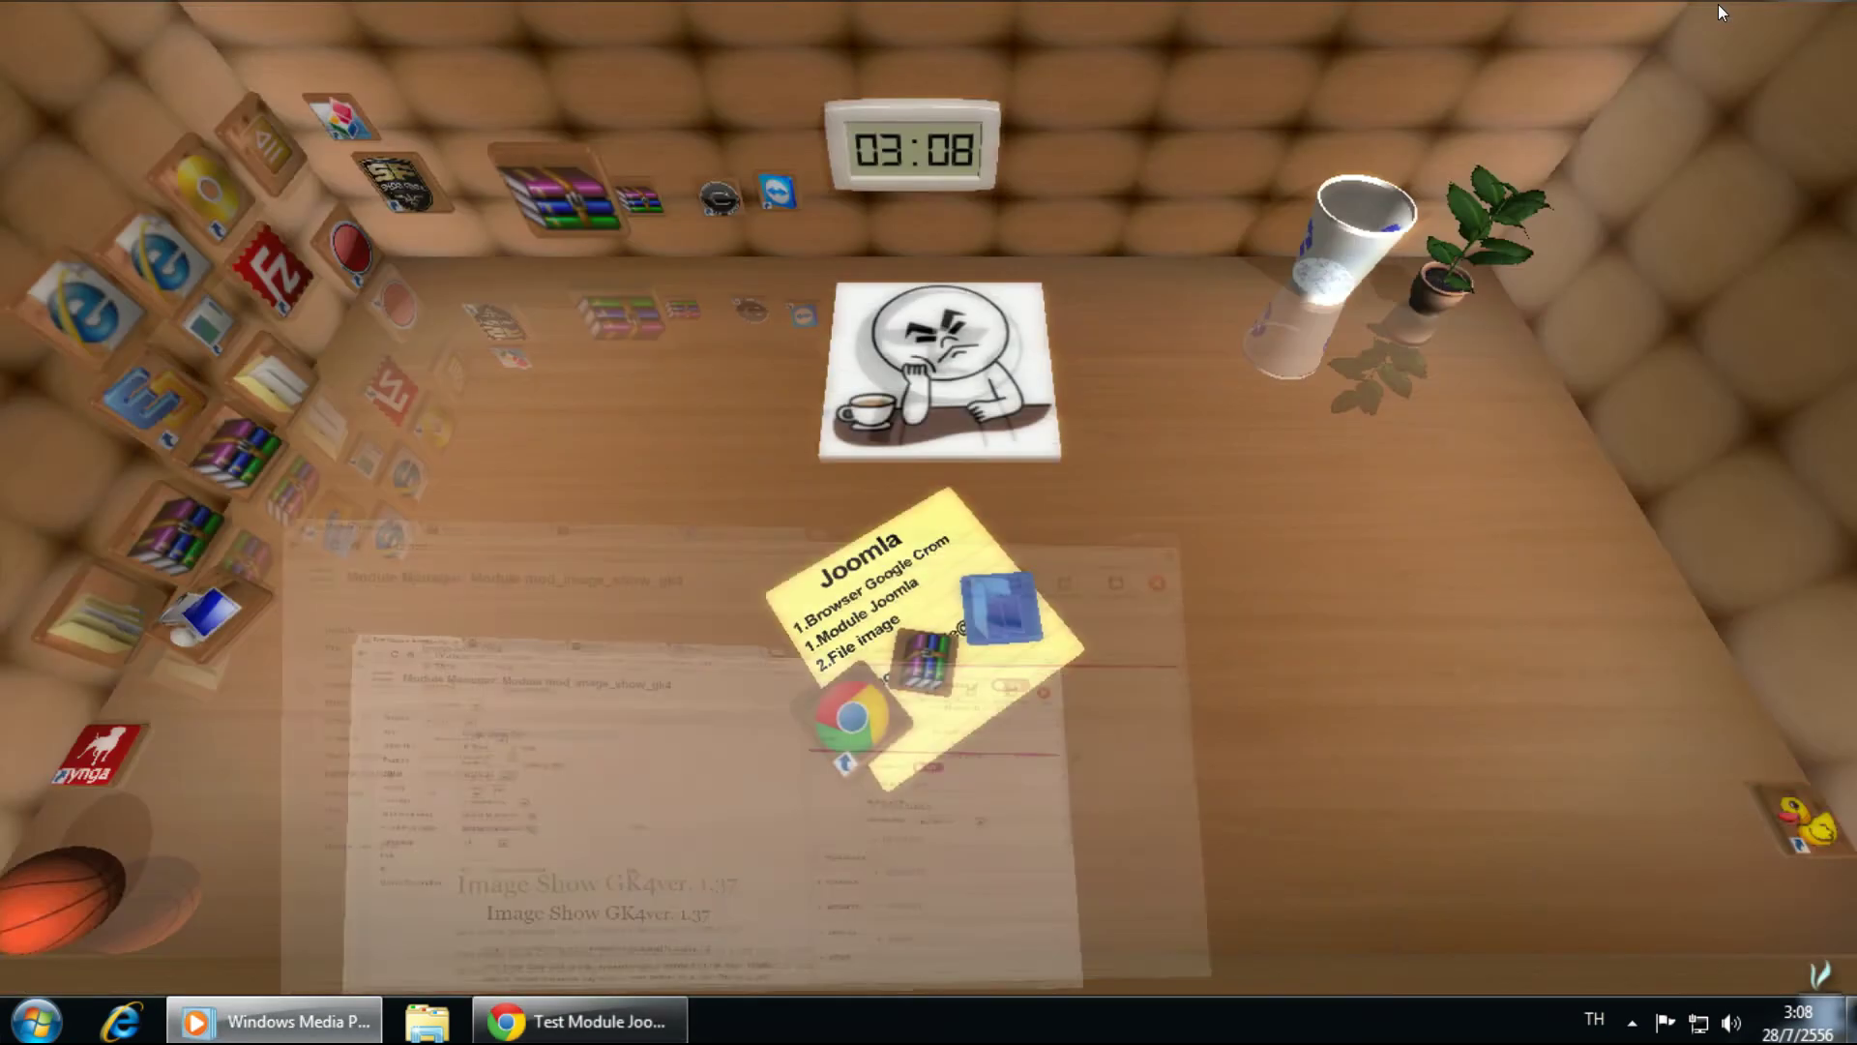
left_click_drag(752, 426, 895, 481)
double_click(894, 481)
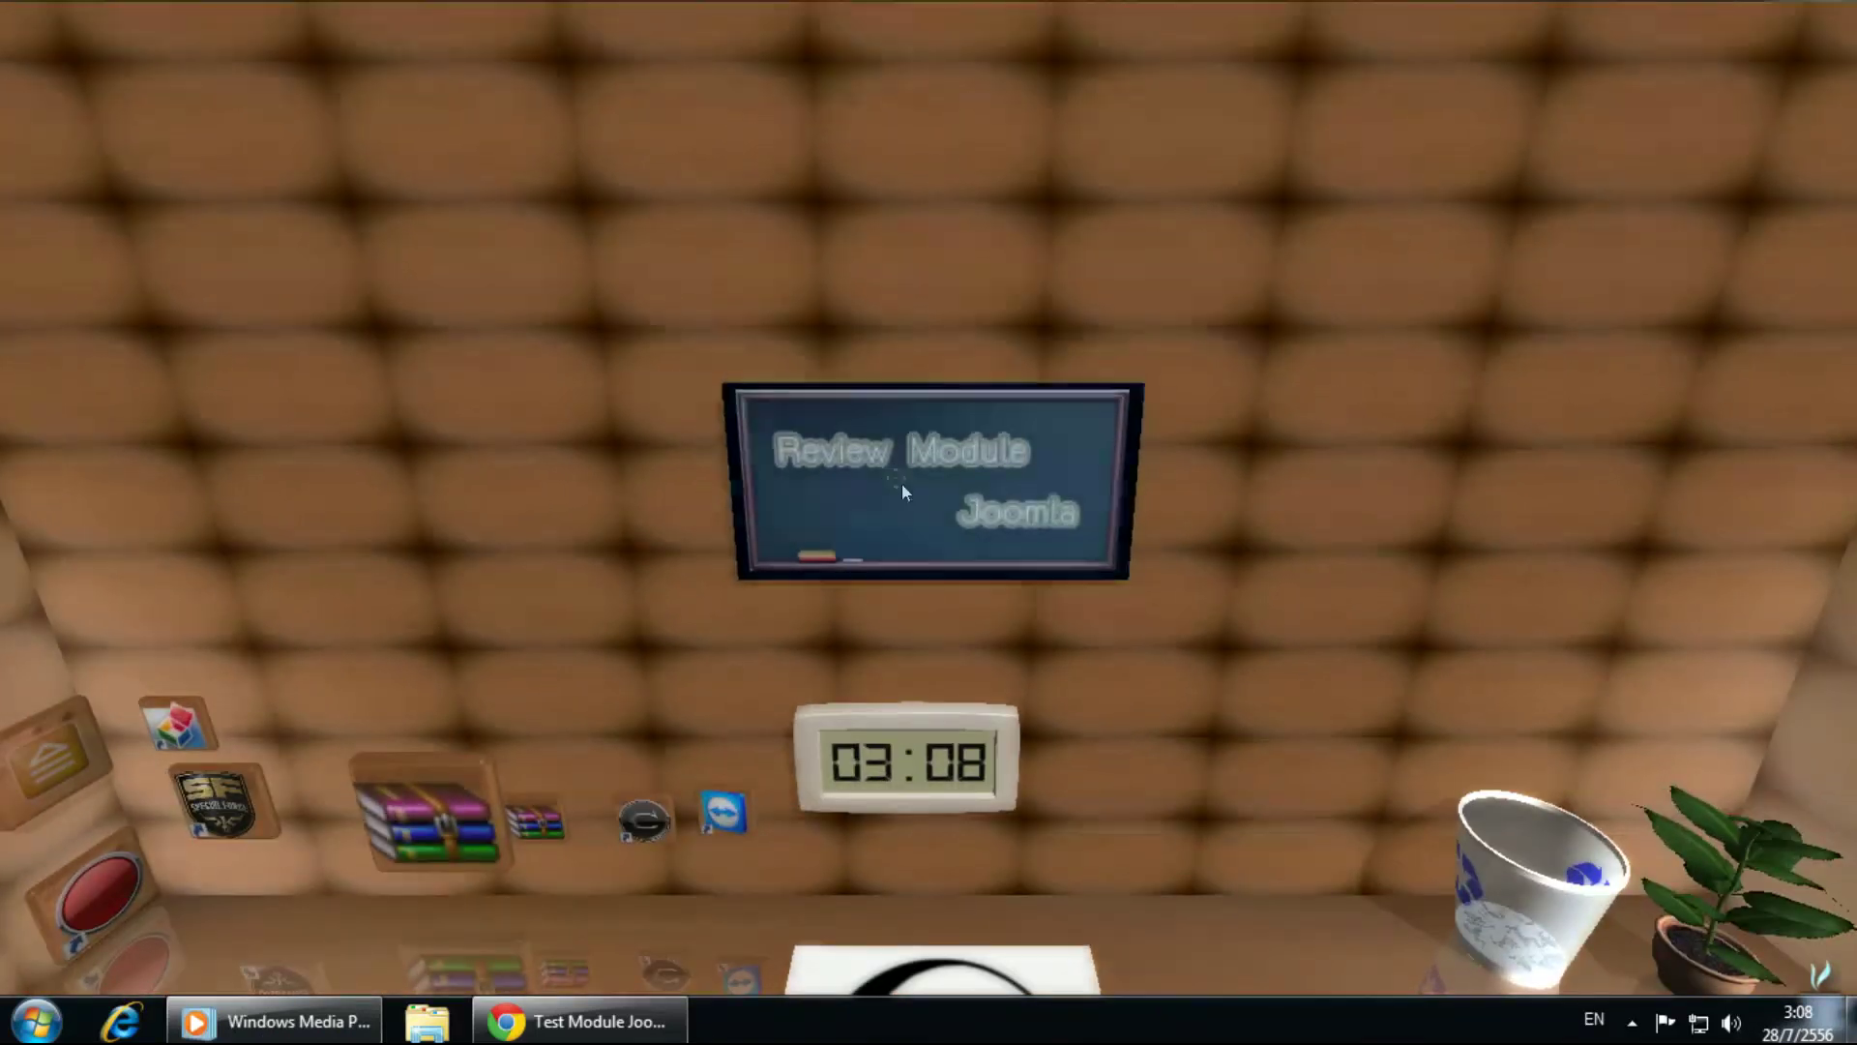